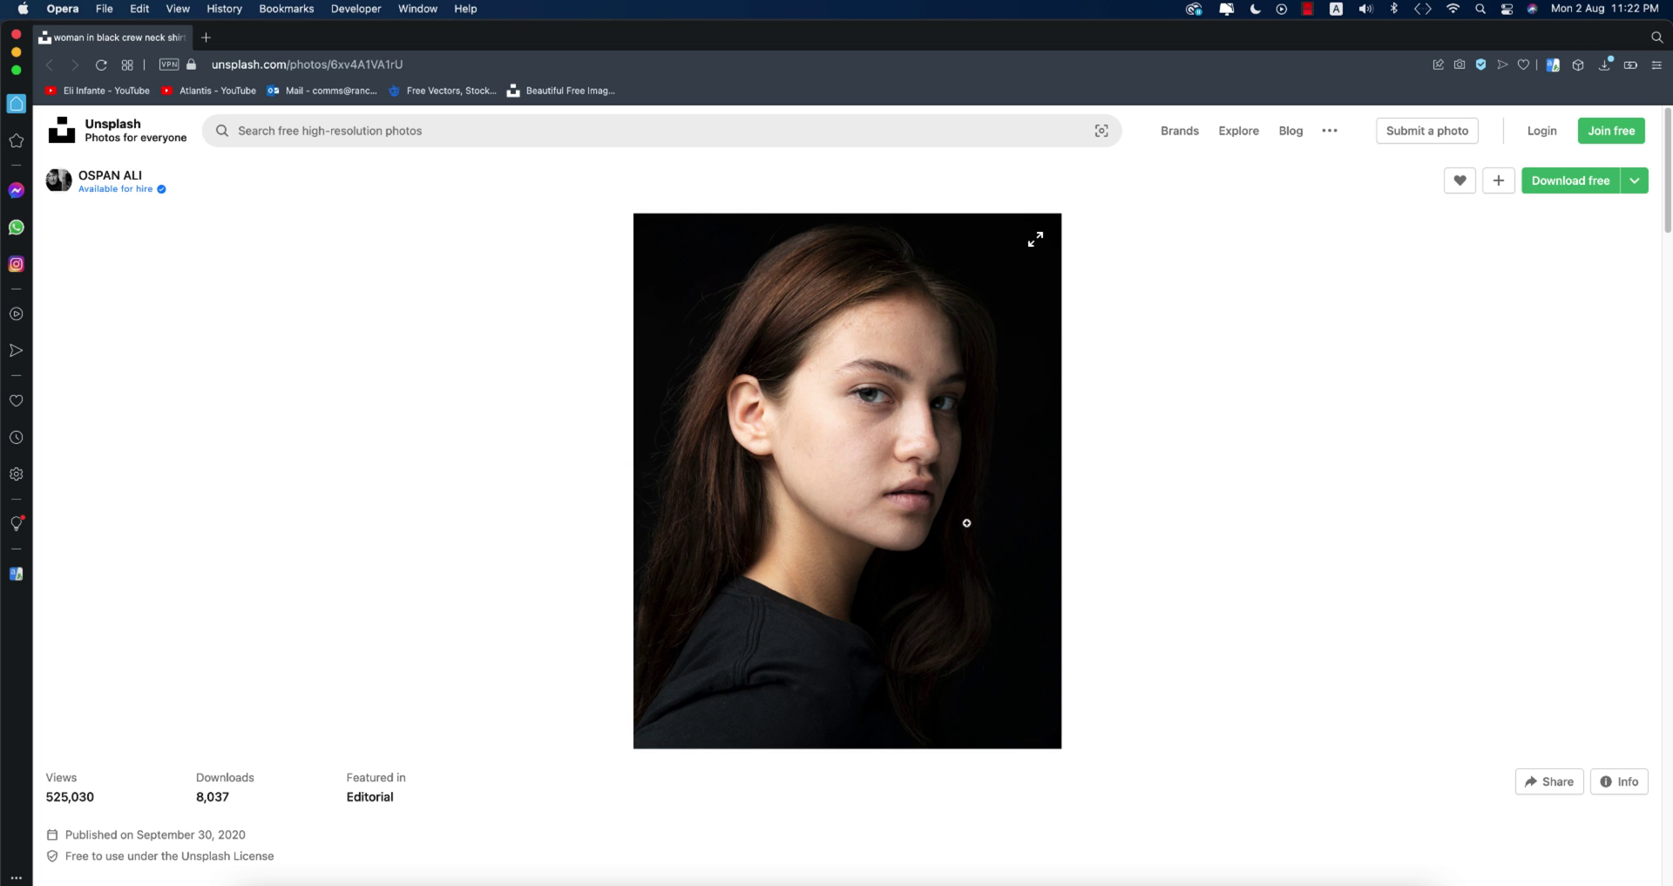
Zoom into the black-background portrait, browse related photos, and reveal the Download free size options.
{"action": "left_click", "coordinate": [872, 474]}
{"action": "scroll", "coordinate": [933, 586], "scroll_direction": "down", "scroll_amount": 5}
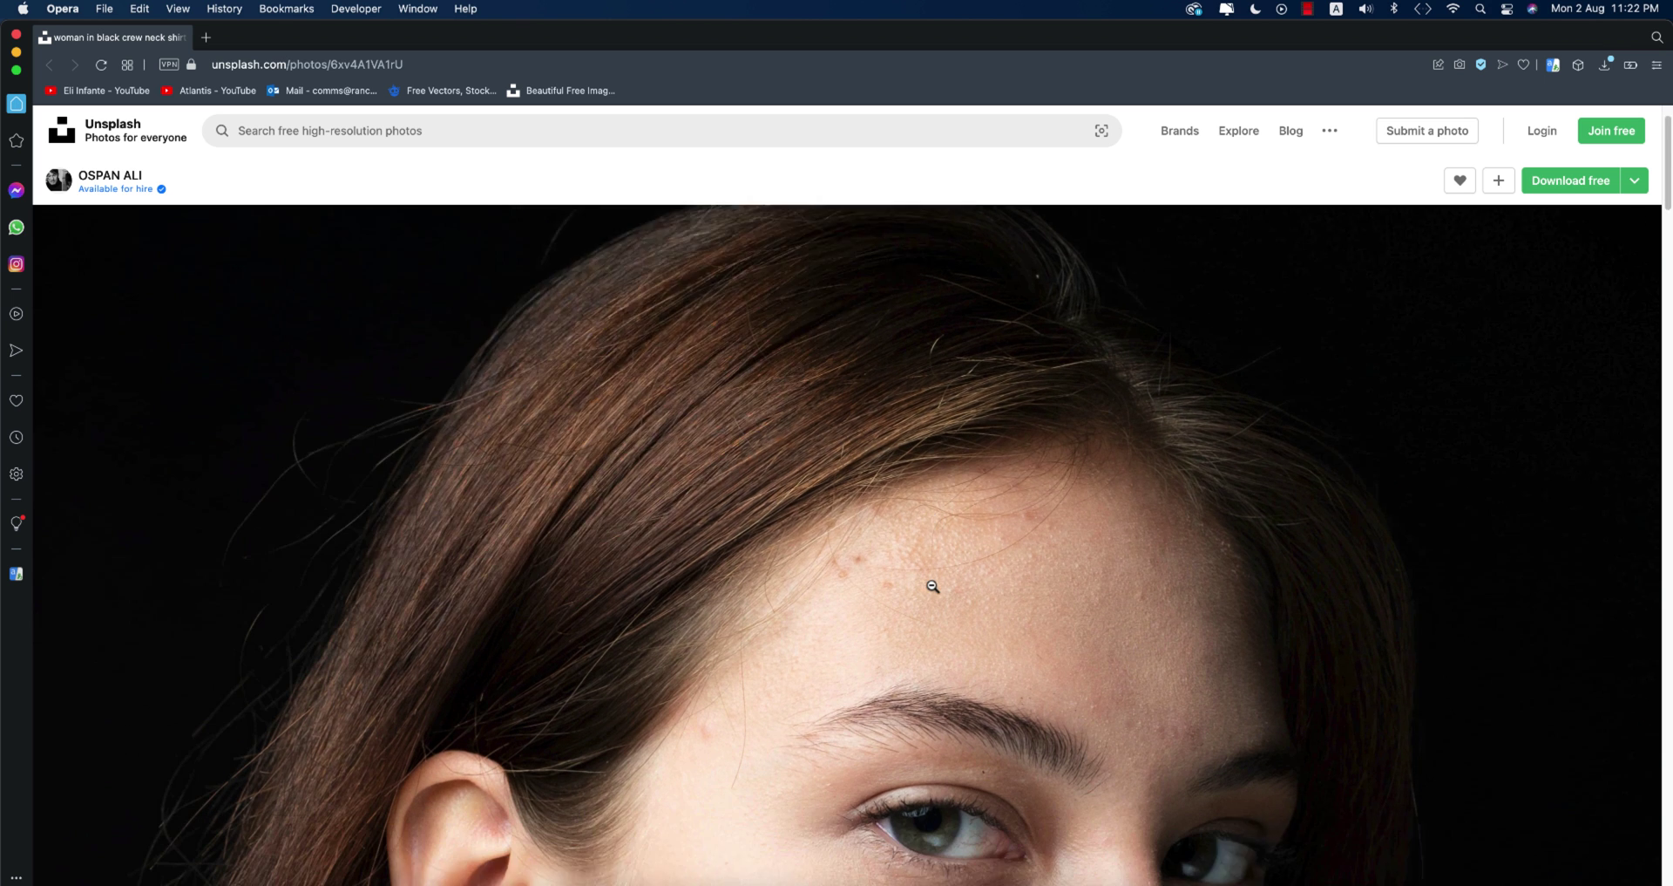
{"action": "left_click", "coordinate": [933, 586]}
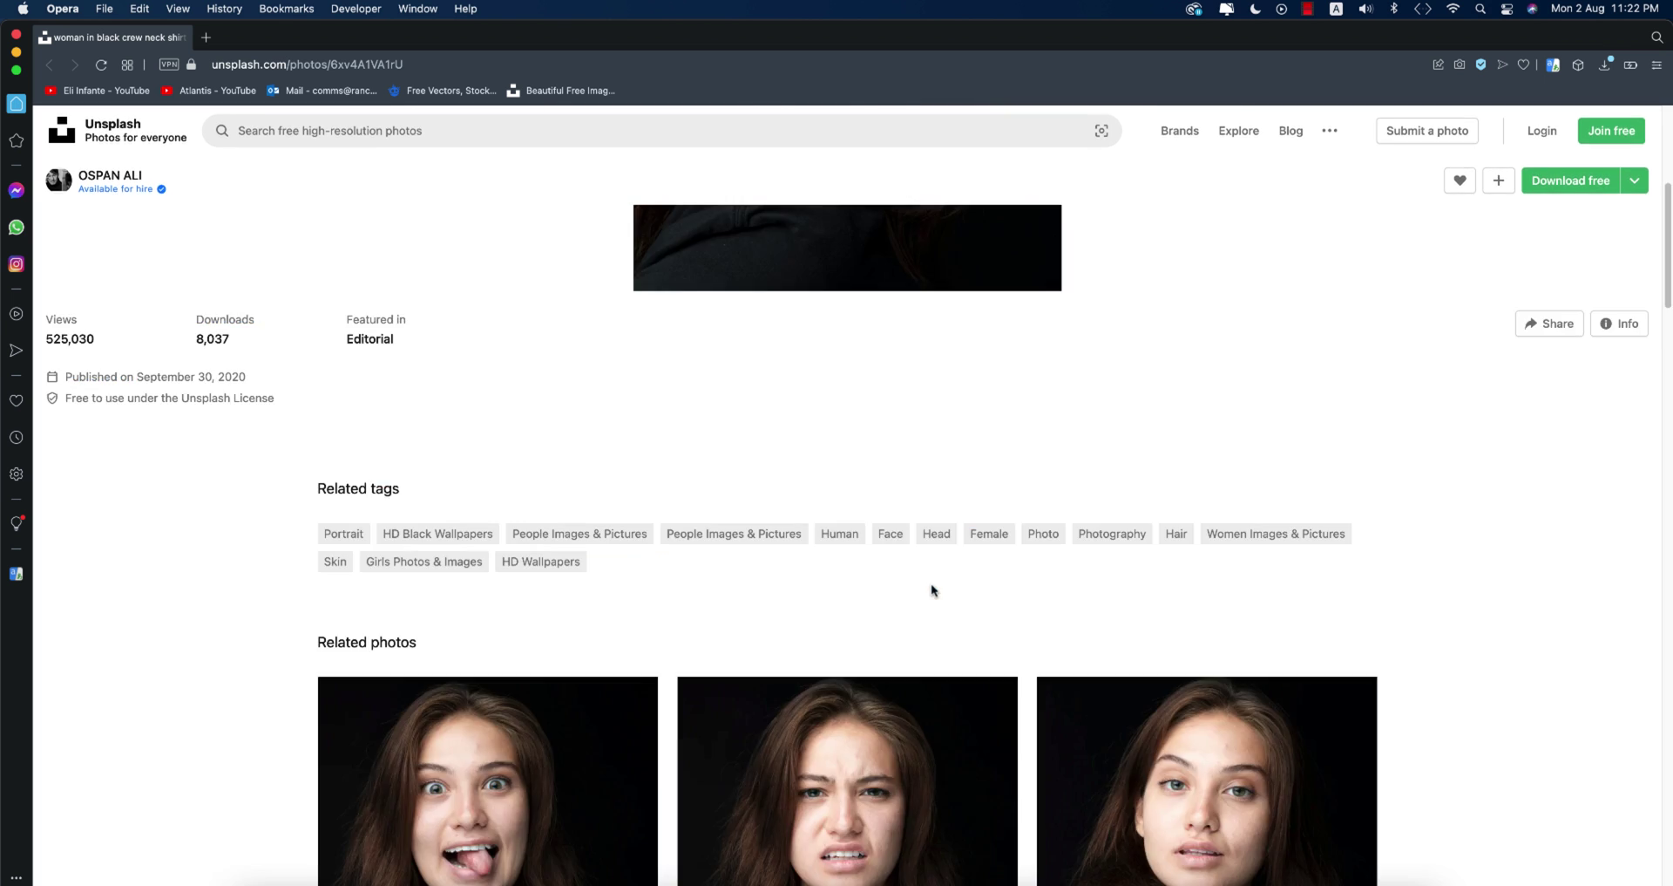
{"action": "scroll", "coordinate": [931, 583], "scroll_direction": "up", "scroll_amount": 5}
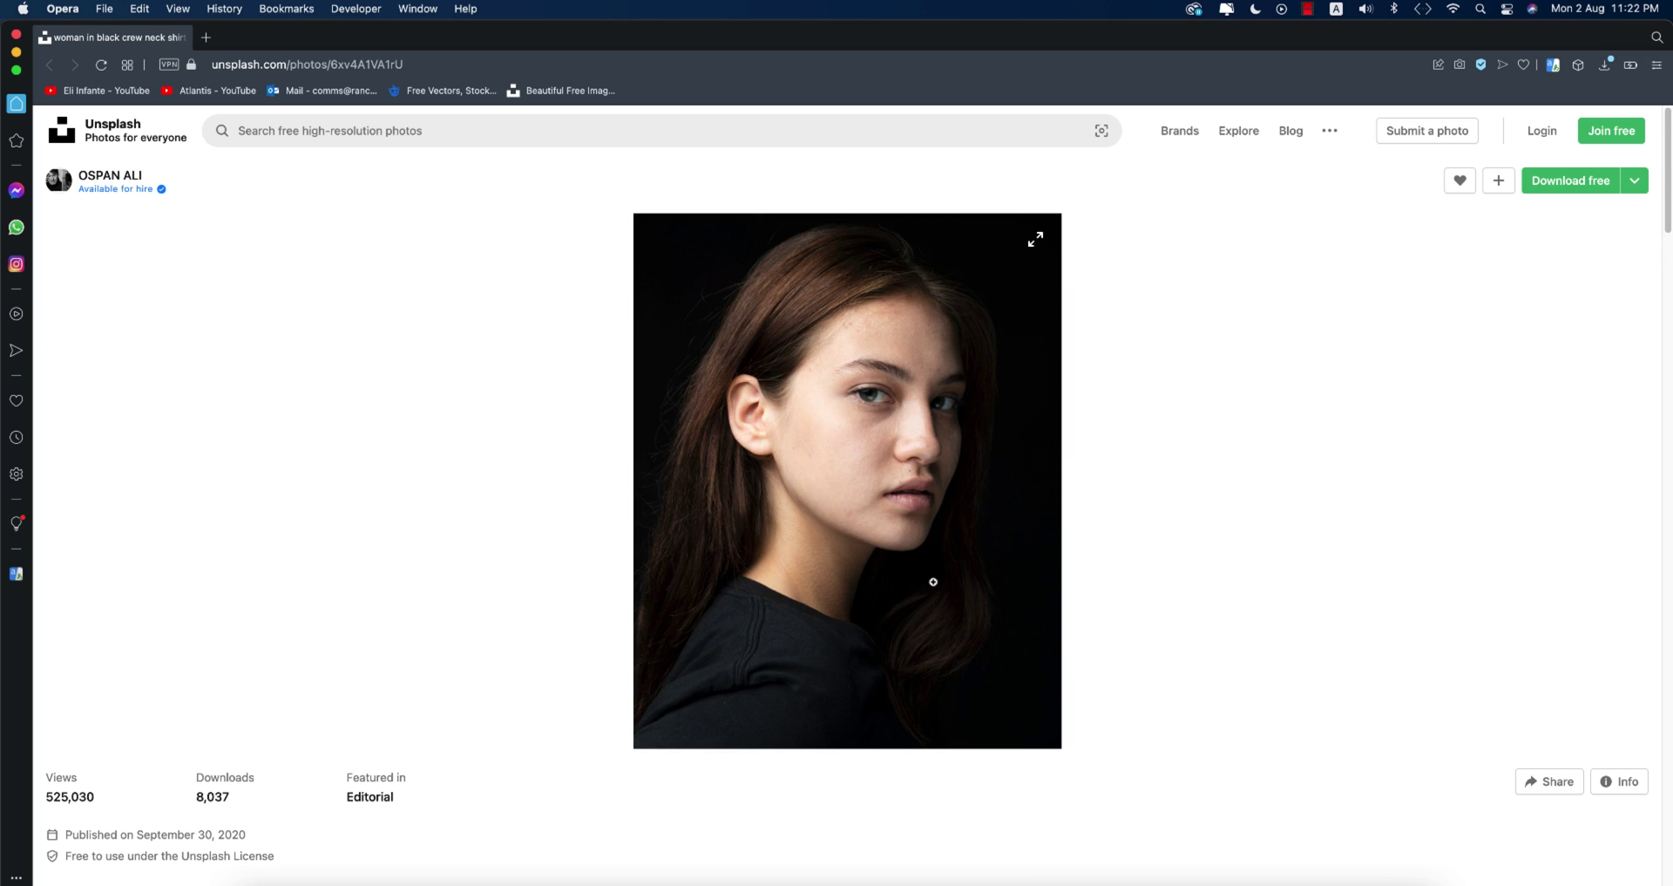
{"action": "scroll", "coordinate": [933, 582], "scroll_direction": "down", "scroll_amount": 10}
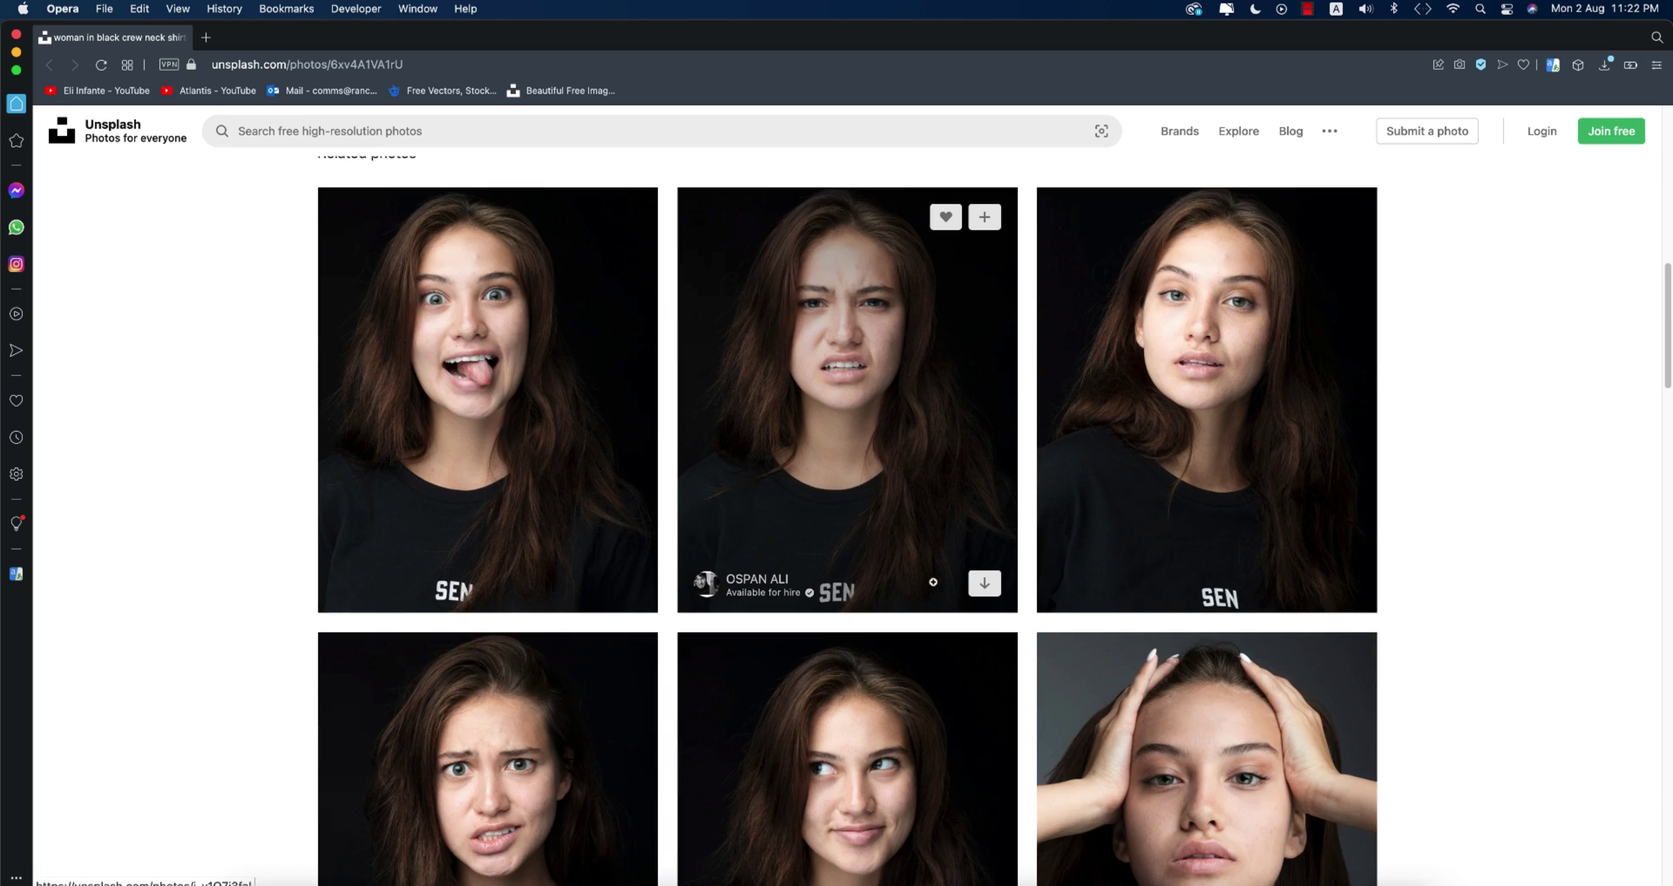
{"action": "scroll", "coordinate": [934, 582], "scroll_direction": "down", "scroll_amount": 10}
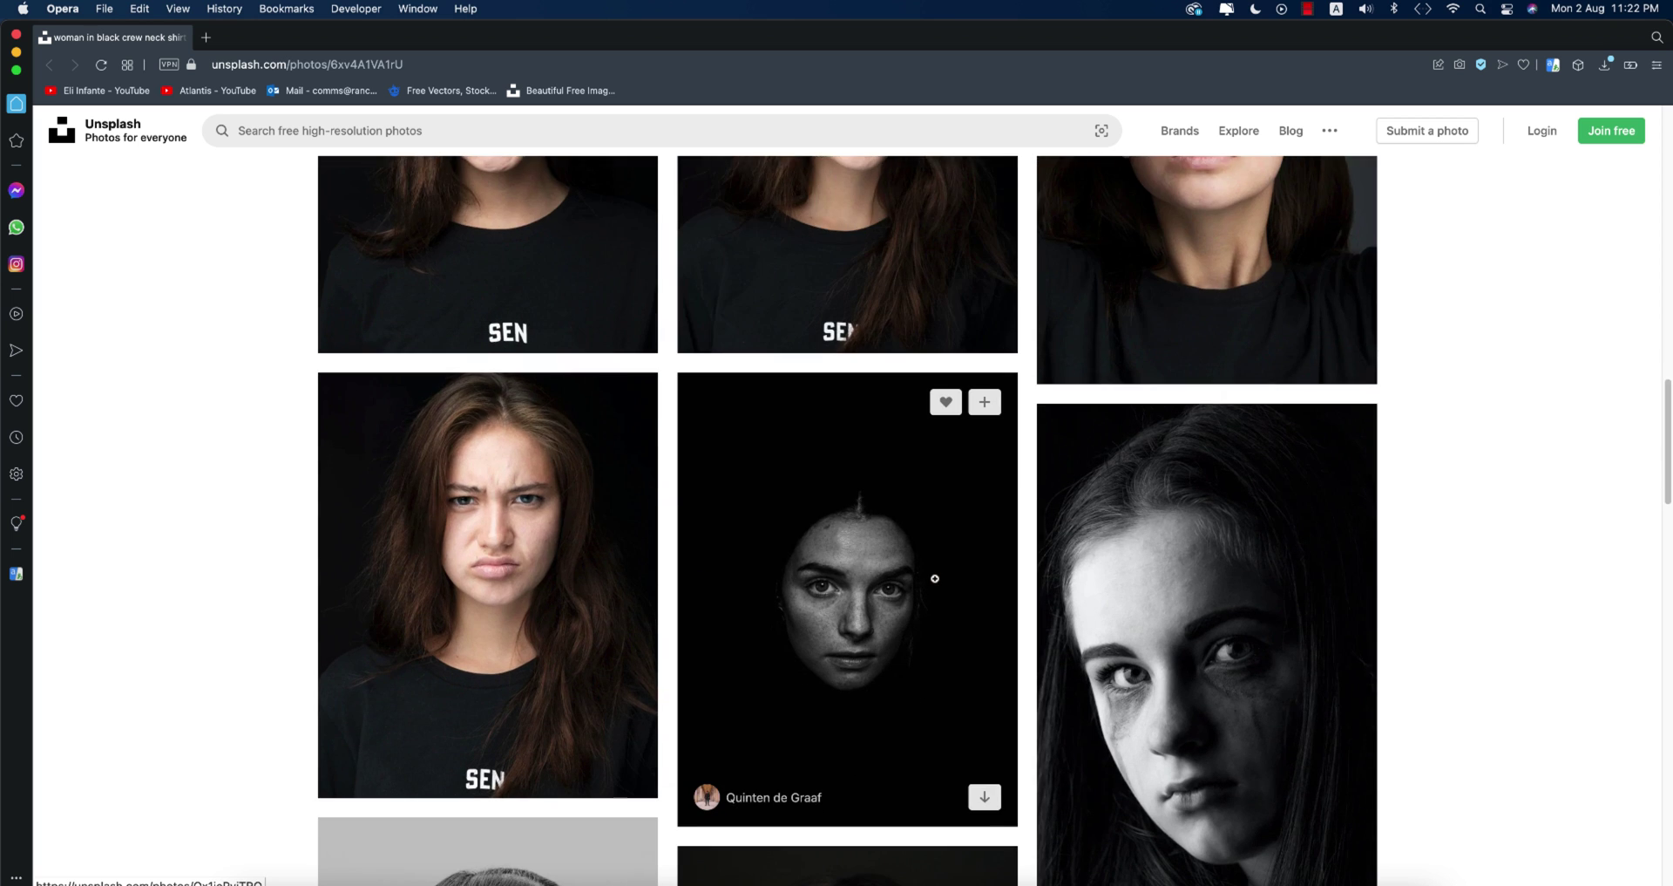
{"action": "scroll", "coordinate": [1471, 593], "scroll_direction": "up", "scroll_amount": 20}
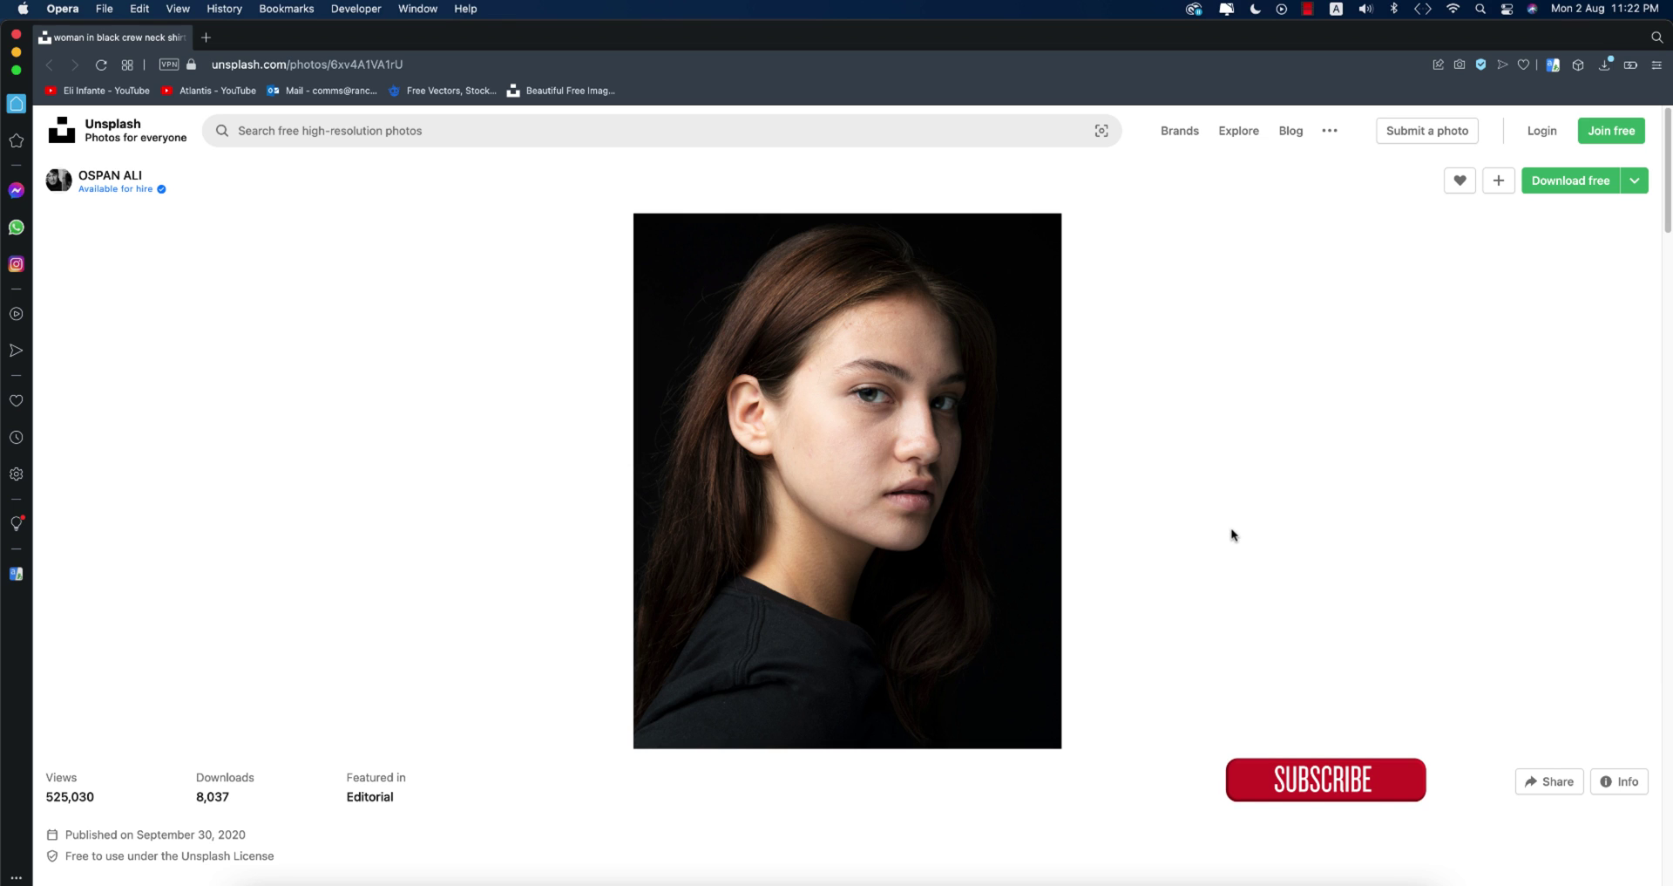
{"action": "left_click", "coordinate": [1635, 181]}
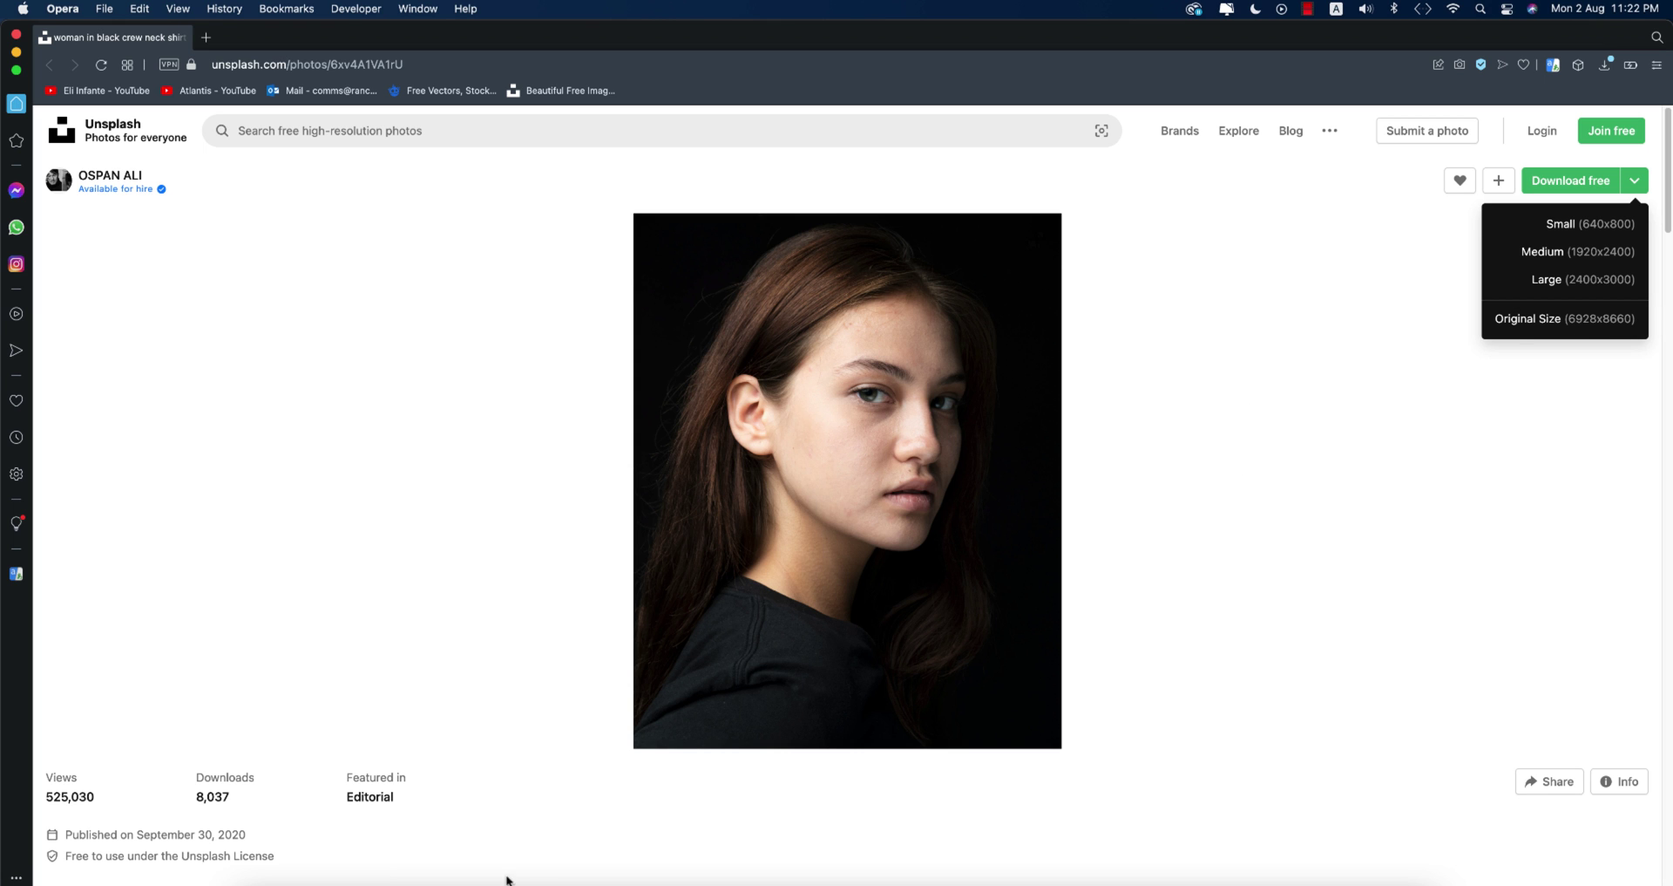
Switch to Photoshop, browse File > Open to the downloads folder, then cancel.
{"action": "left_click", "coordinate": [434, 872]}
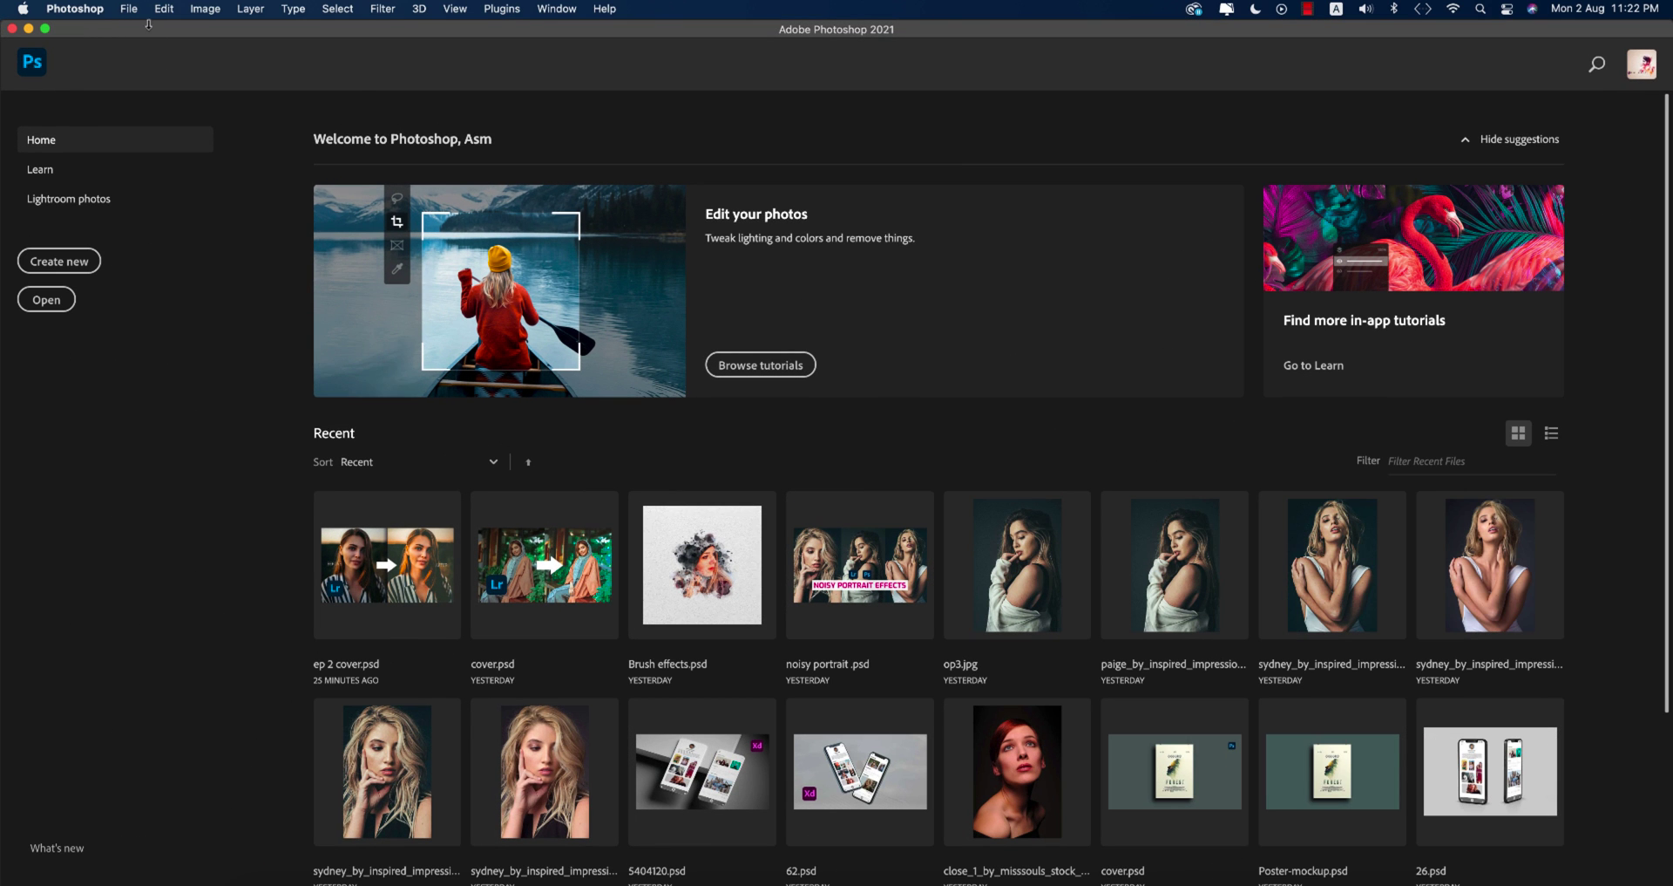
{"action": "left_click", "coordinate": [130, 10]}
{"action": "left_click", "coordinate": [140, 46]}
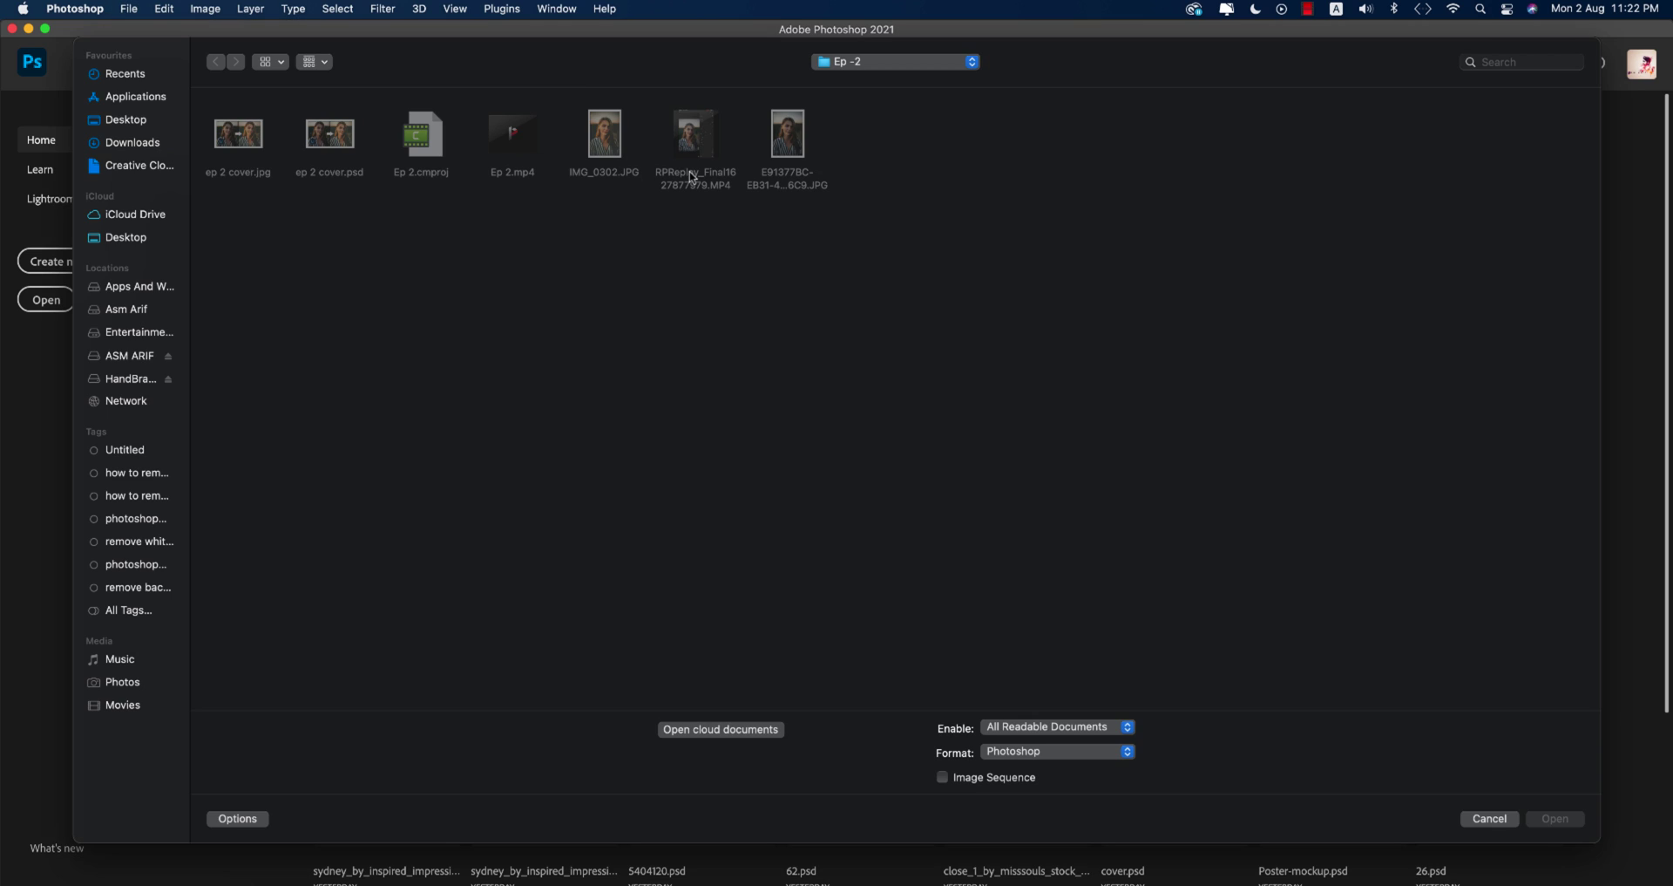
{"action": "left_click", "coordinate": [136, 289]}
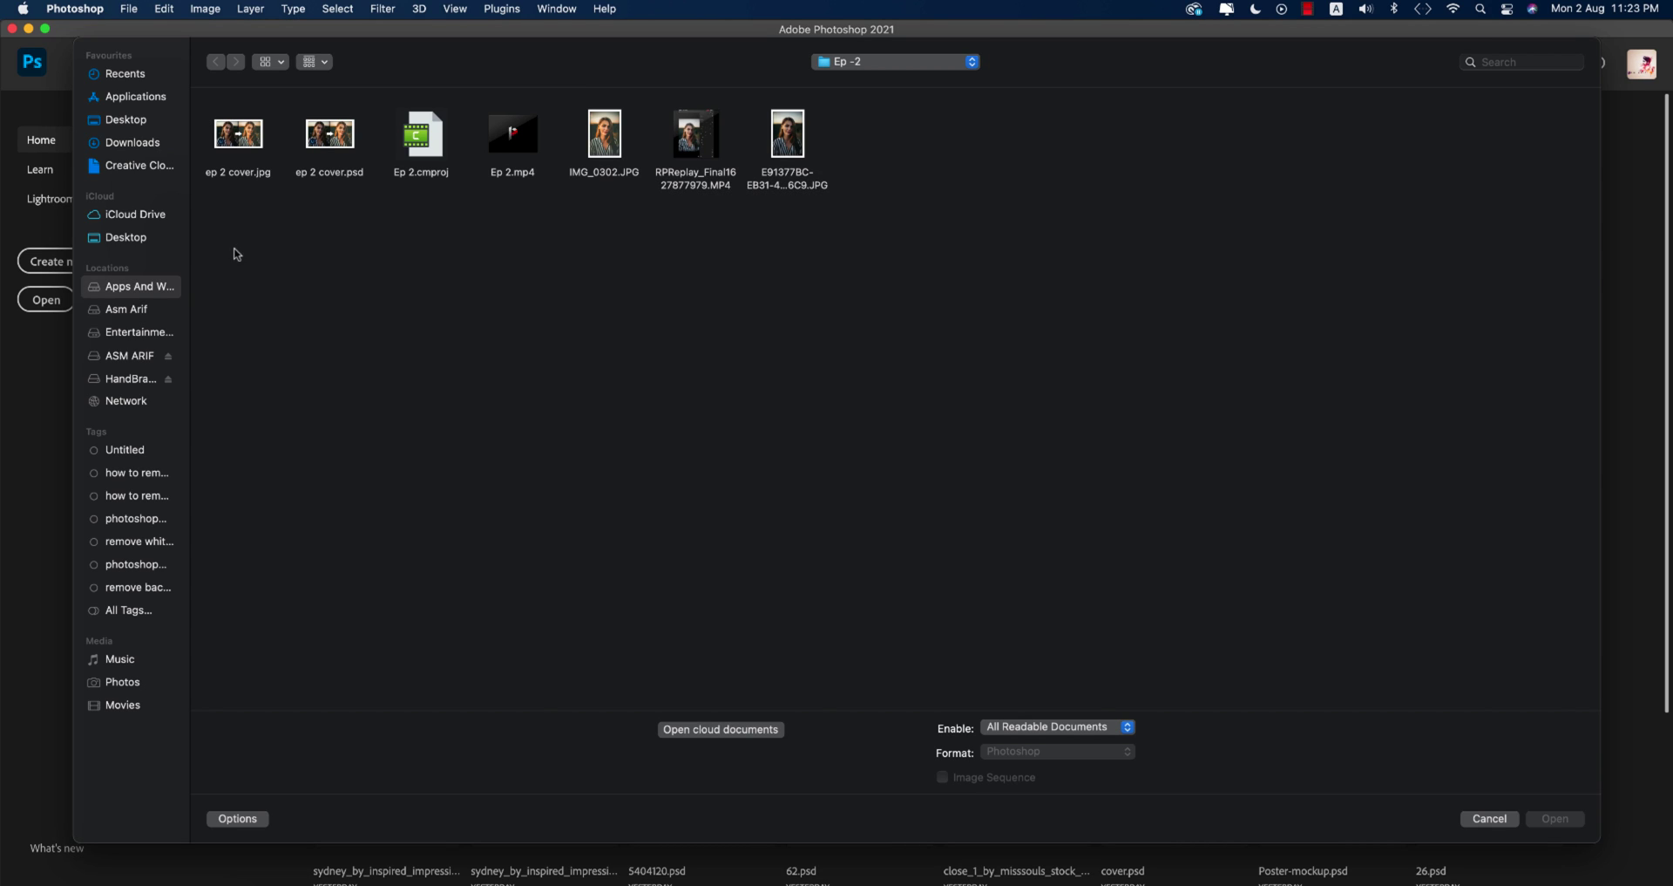
{"action": "double_click", "coordinate": [235, 135]}
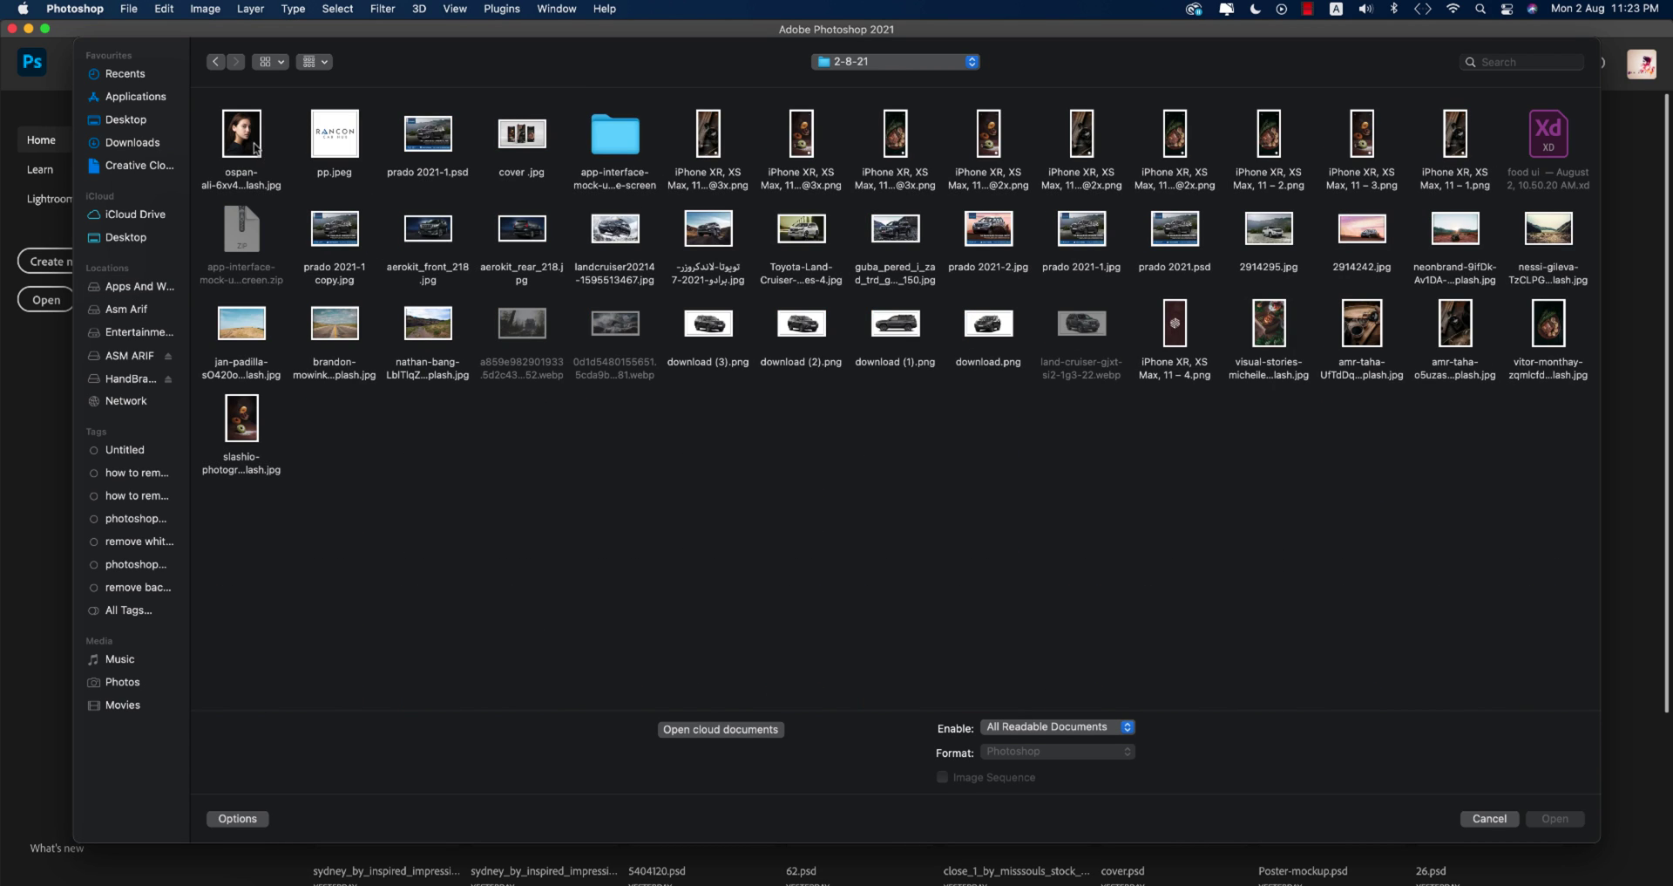
{"action": "key", "text": "Escape"}
Open ospan-ali-6xv4A1VA1rU-unsplash.jpg by dropping it onto Photoshop and fit it on screen.
{"action": "left_click_drag", "start_coordinate": [1056, 490], "coordinate": [1053, 485]}
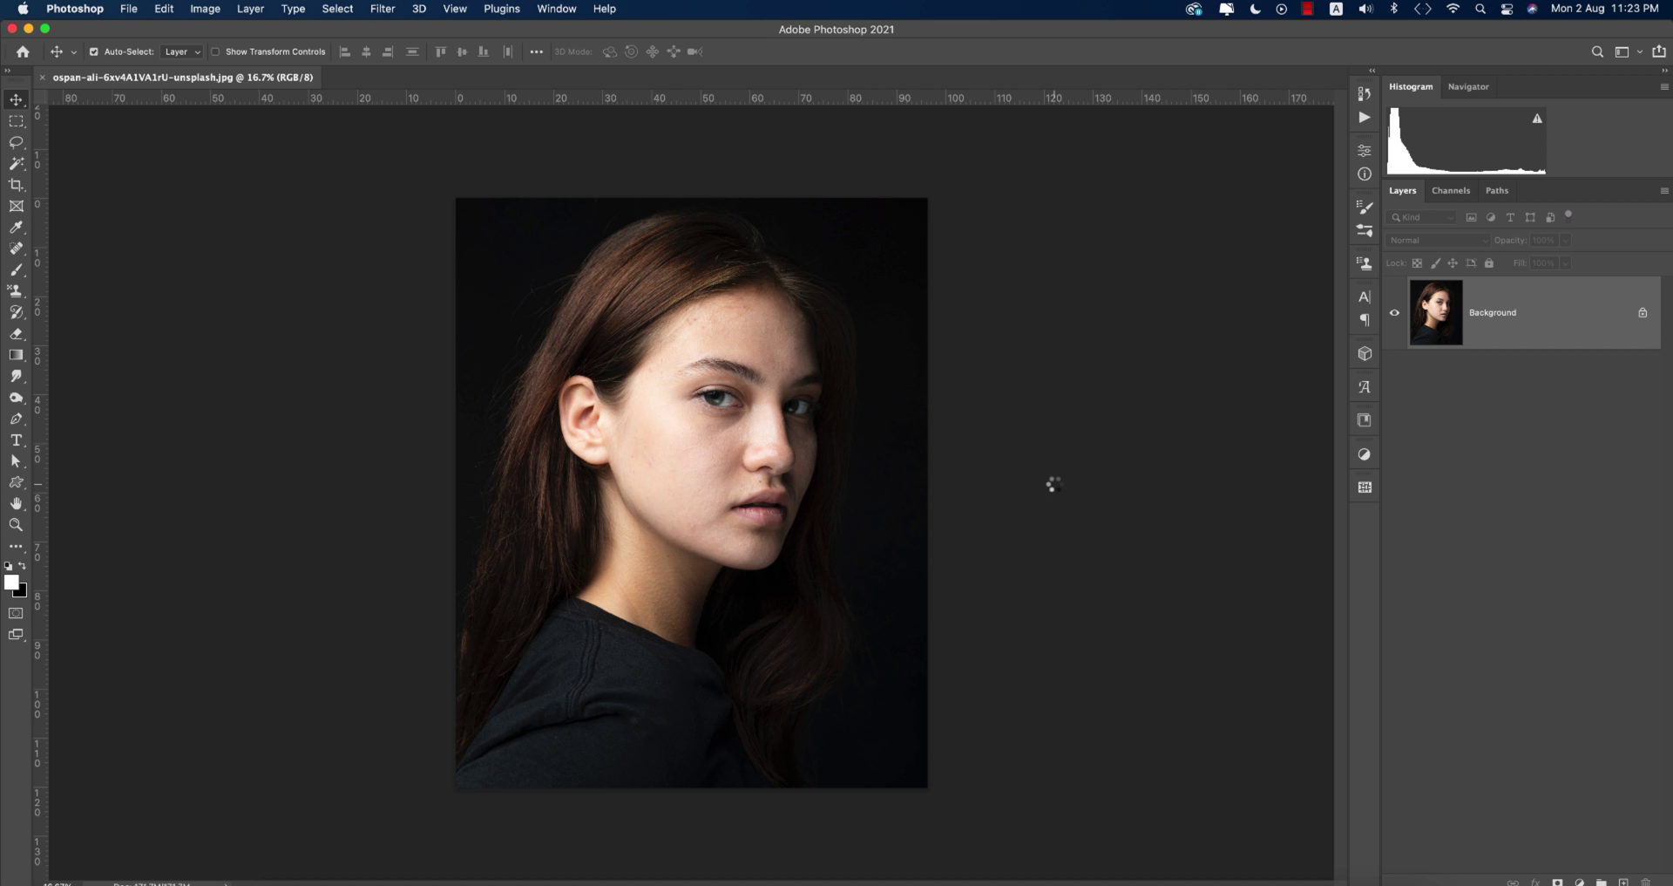
{"action": "key", "text": "super+o"}
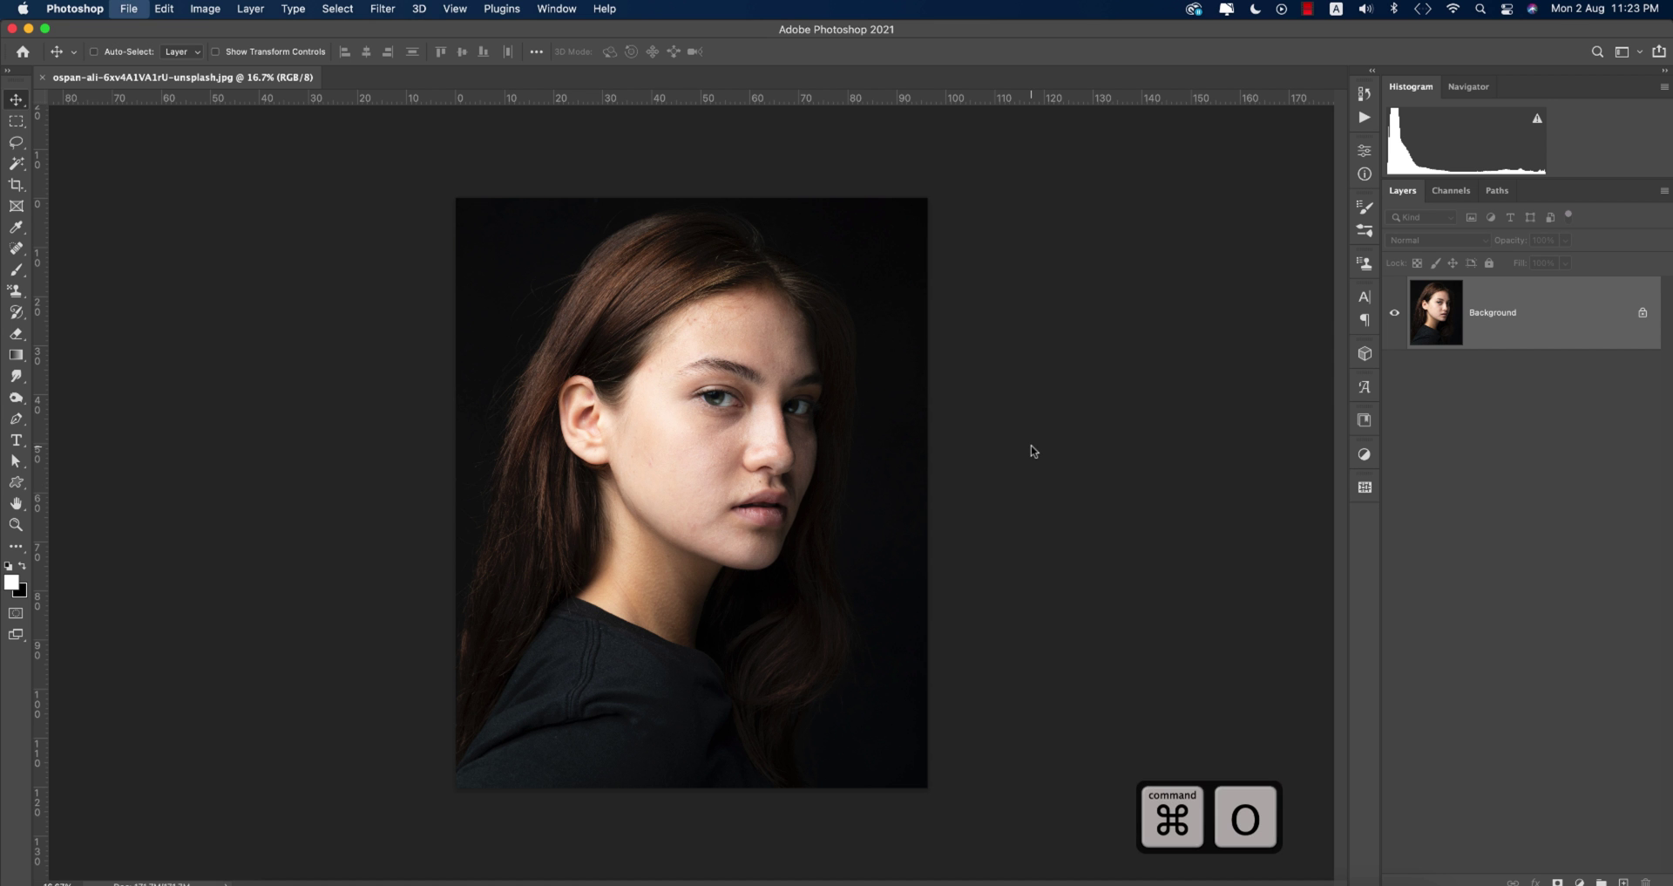
{"action": "key", "text": "Escape"}
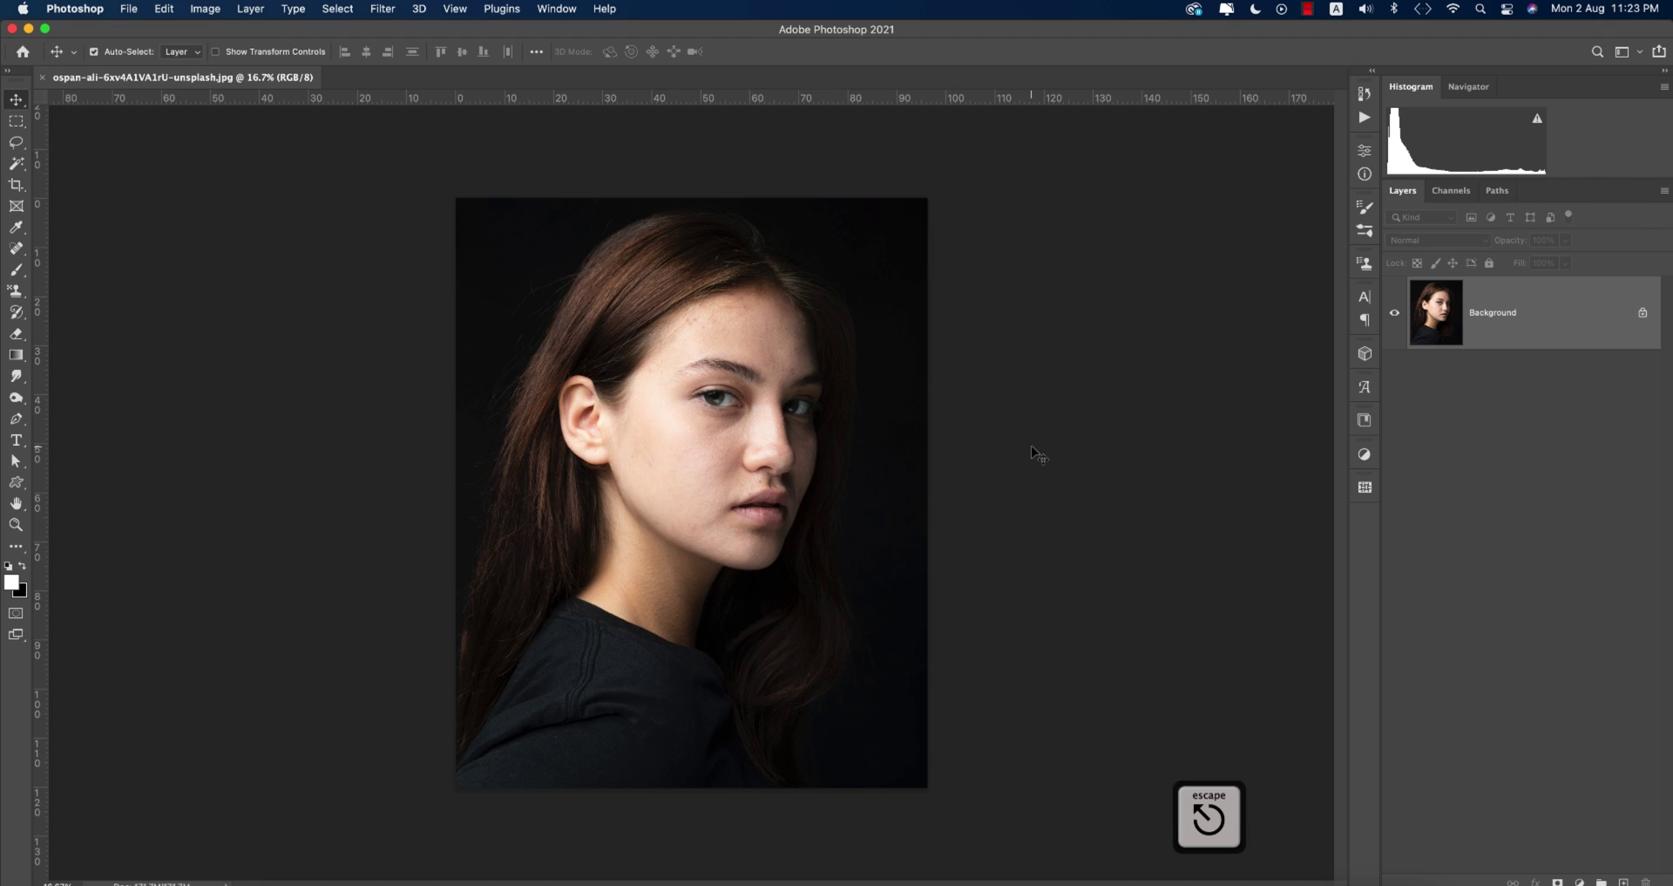
{"action": "key", "text": "super+0"}
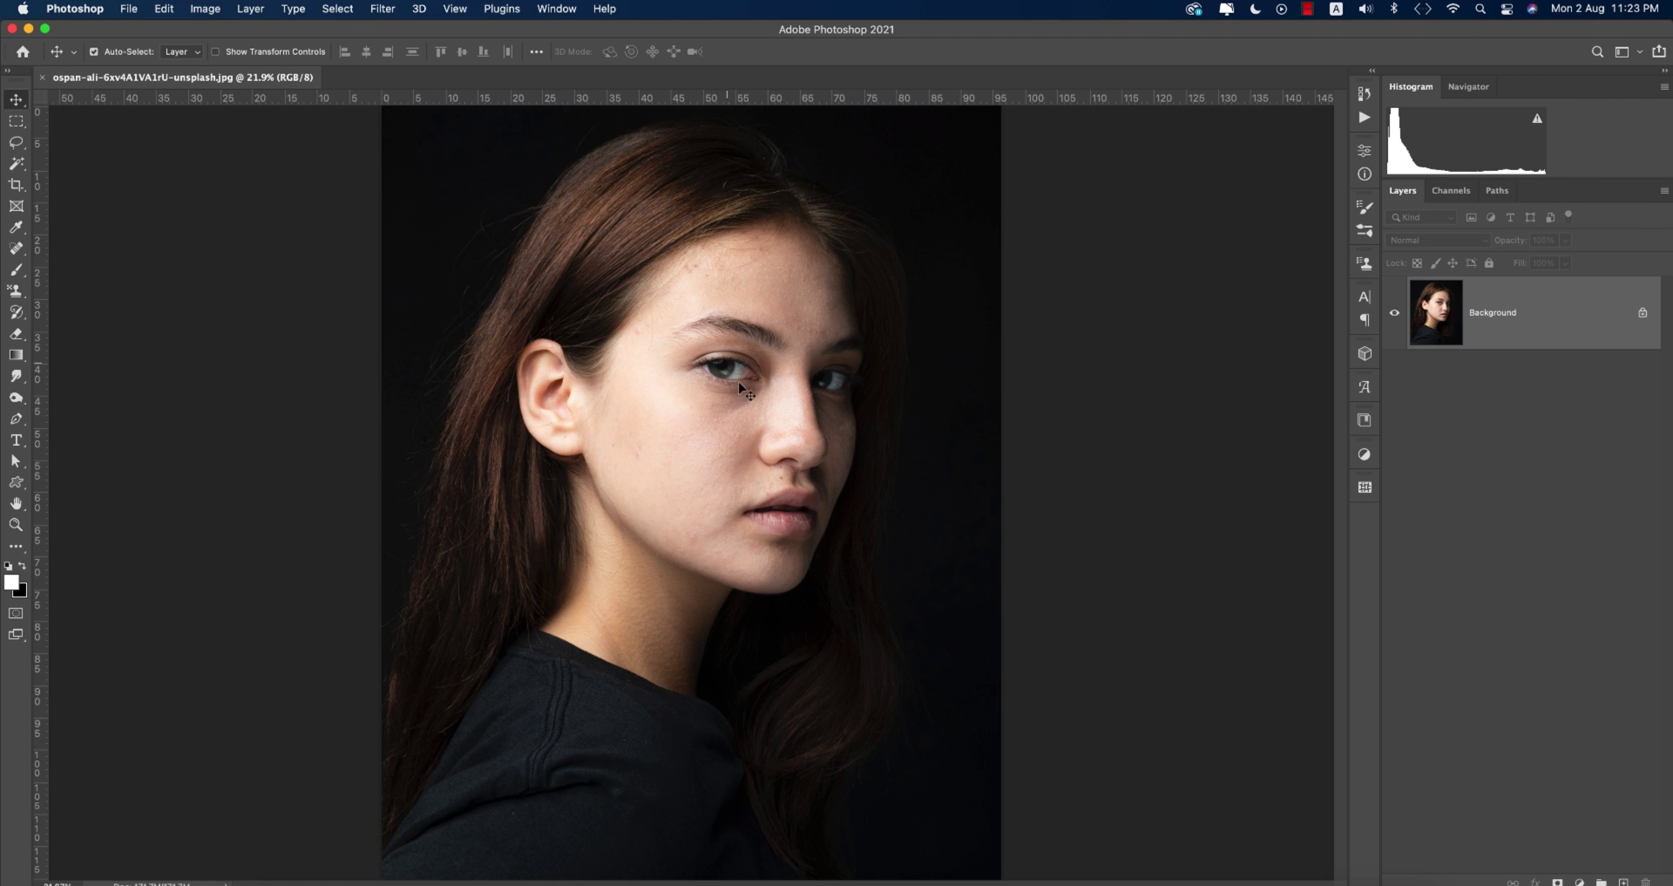
{"action": "scroll", "coordinate": [737, 461], "scroll_direction": "up", "scroll_amount": 5}
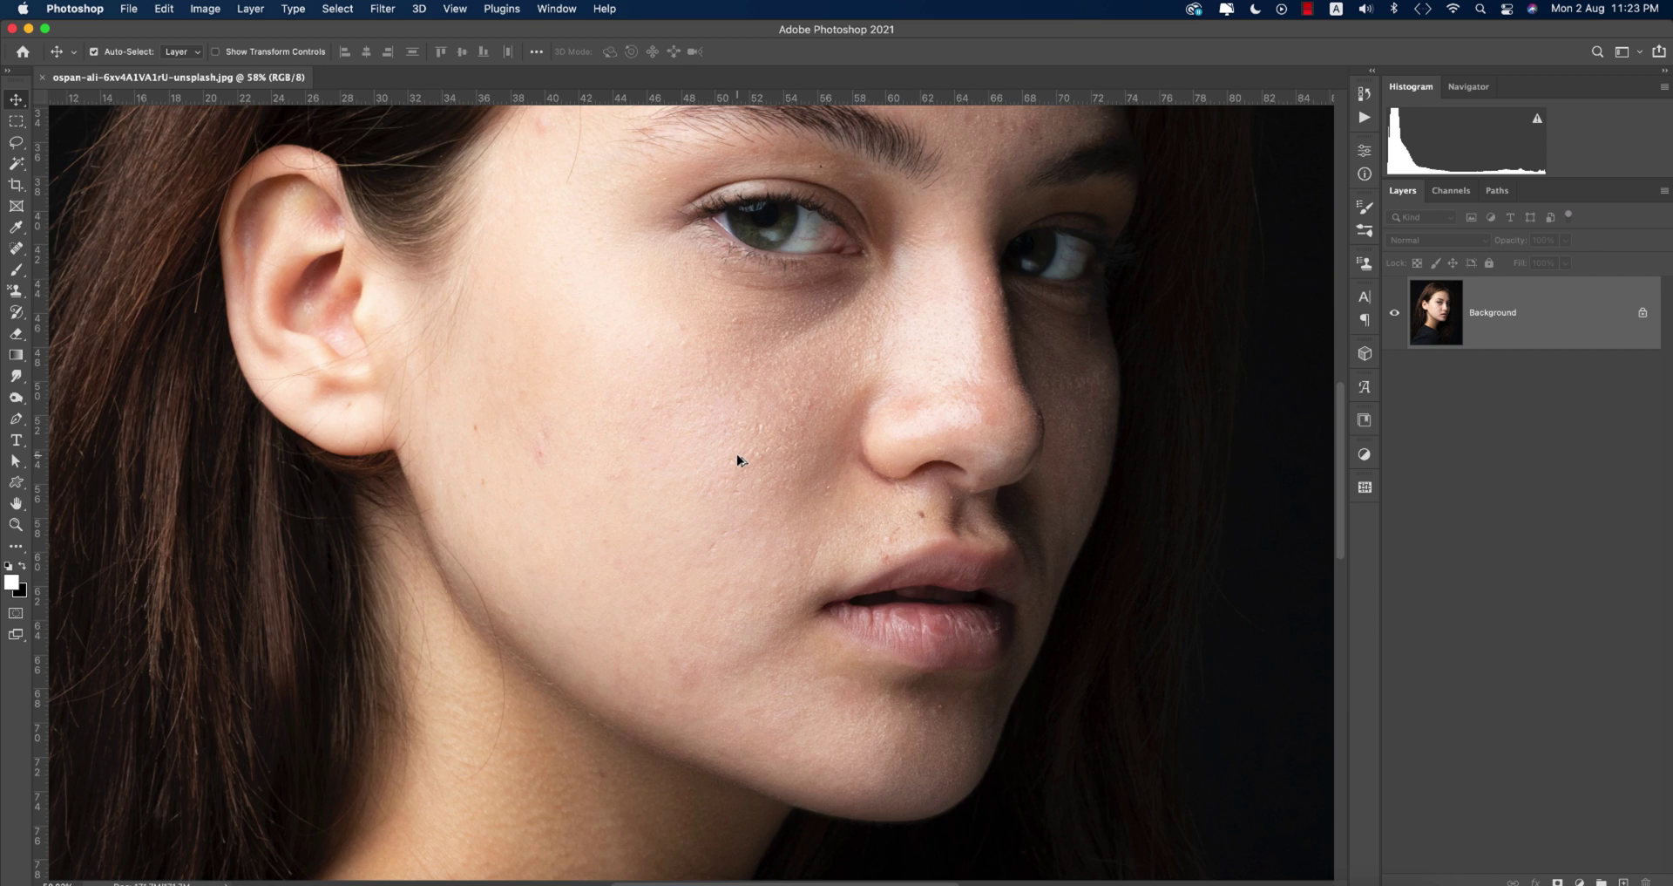
{"action": "scroll", "coordinate": [737, 460], "scroll_direction": "down", "scroll_amount": 5}
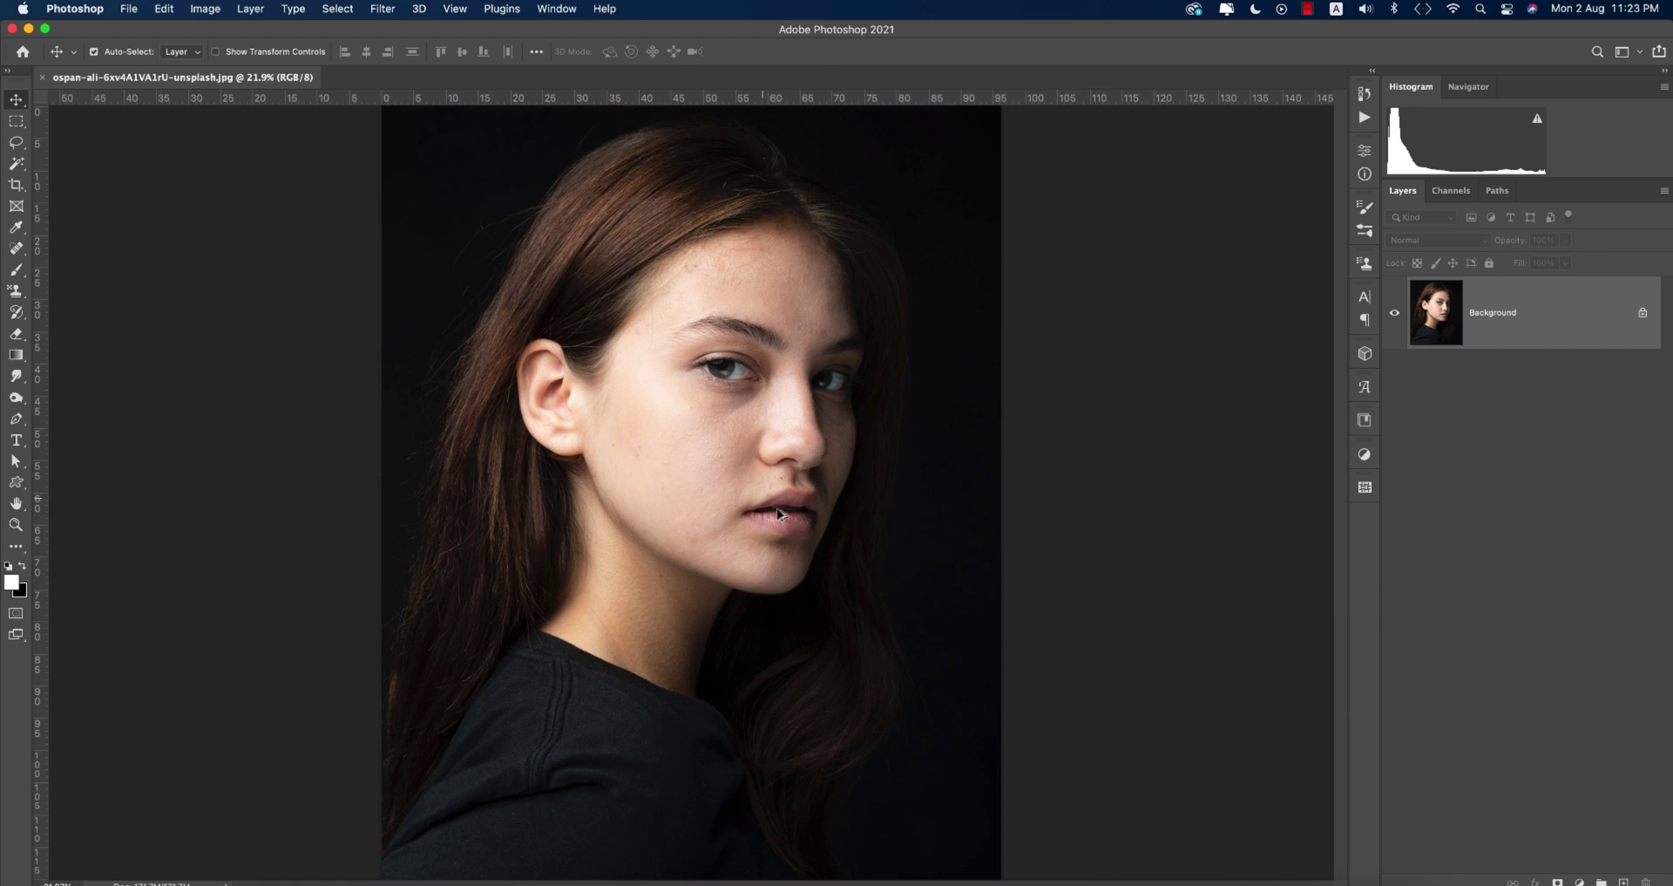
{"action": "scroll", "coordinate": [845, 560], "scroll_direction": "up", "scroll_amount": 4}
{"action": "scroll", "coordinate": [828, 542], "scroll_direction": "up", "scroll_amount": 3}
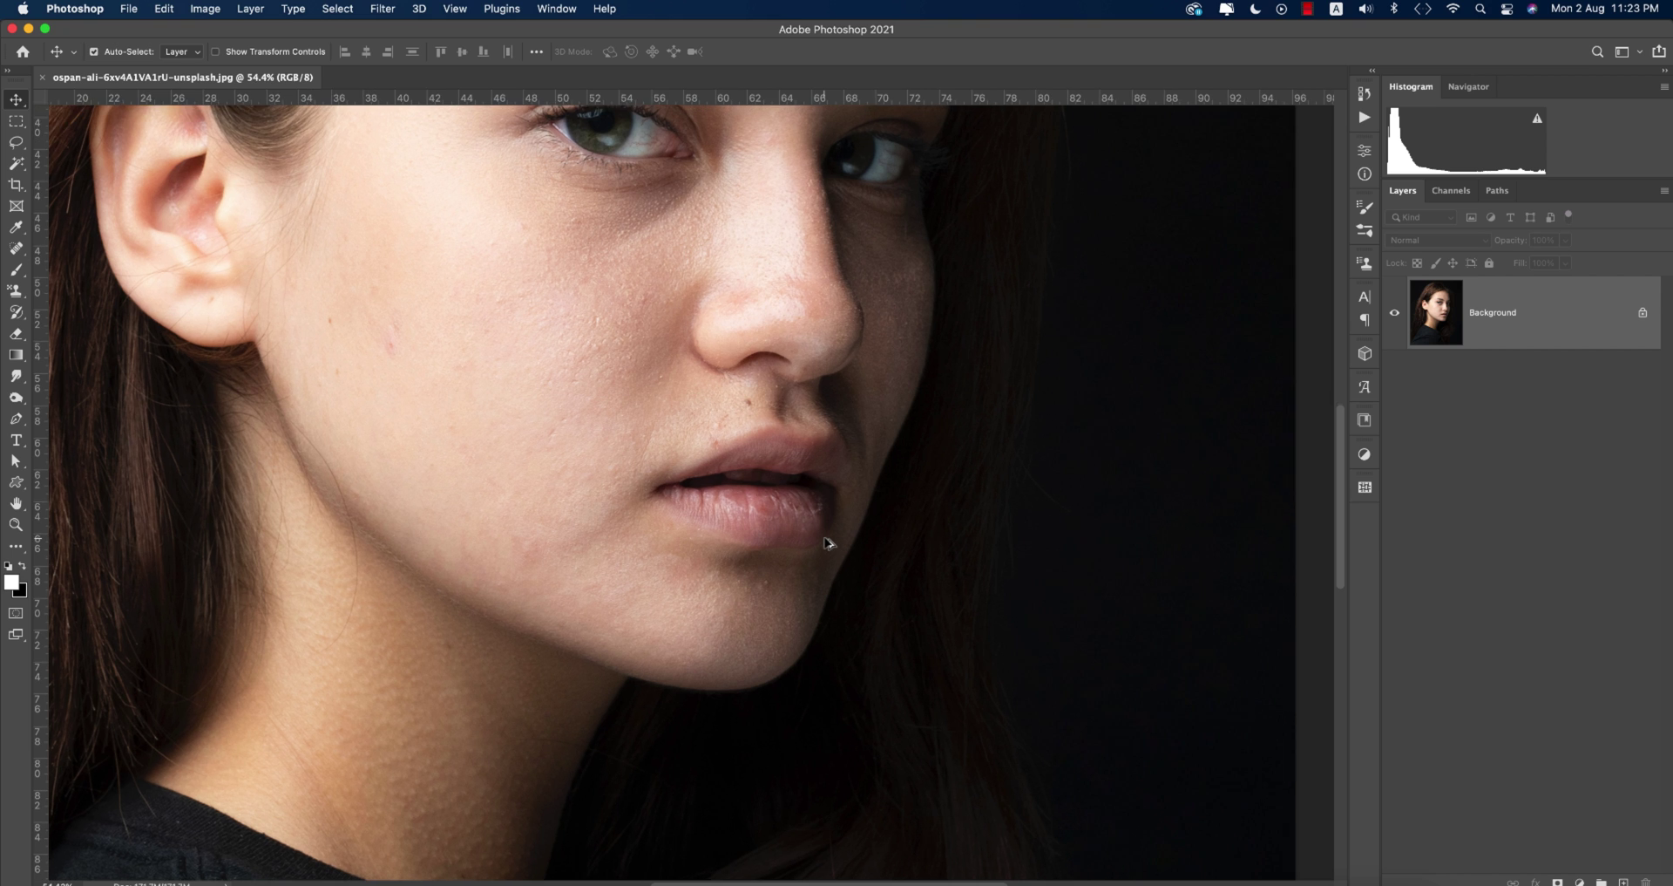
{"action": "scroll", "coordinate": [828, 542], "scroll_direction": "down", "scroll_amount": 5}
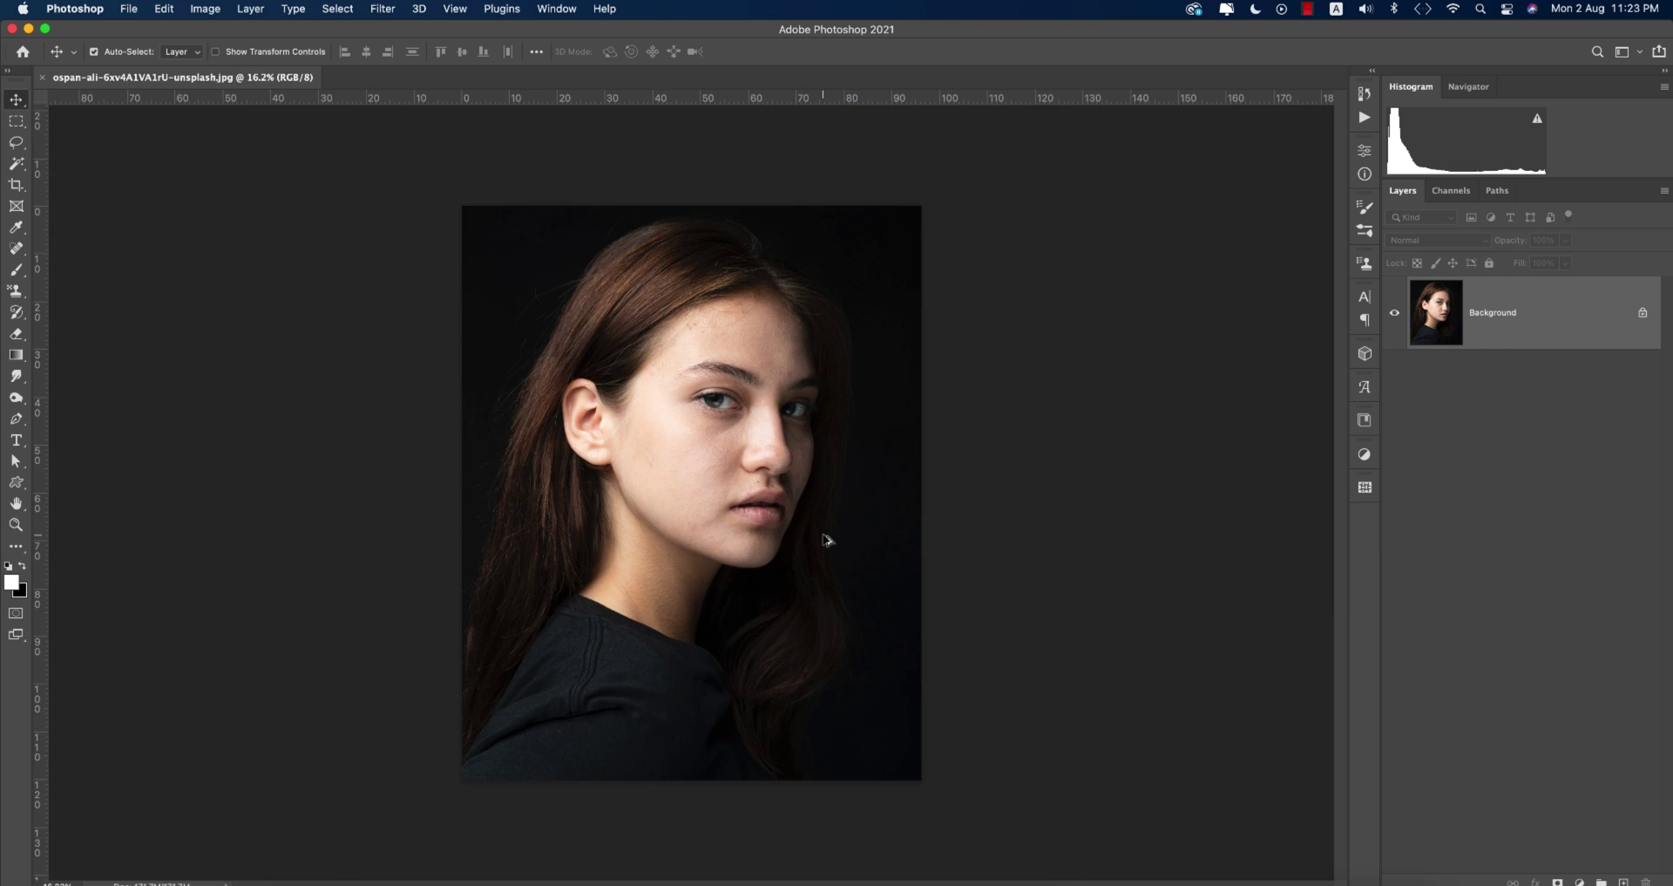
{"action": "scroll", "coordinate": [828, 541], "scroll_direction": "up", "scroll_amount": 2}
{"action": "scroll", "coordinate": [828, 540], "scroll_direction": "down", "scroll_amount": 1}
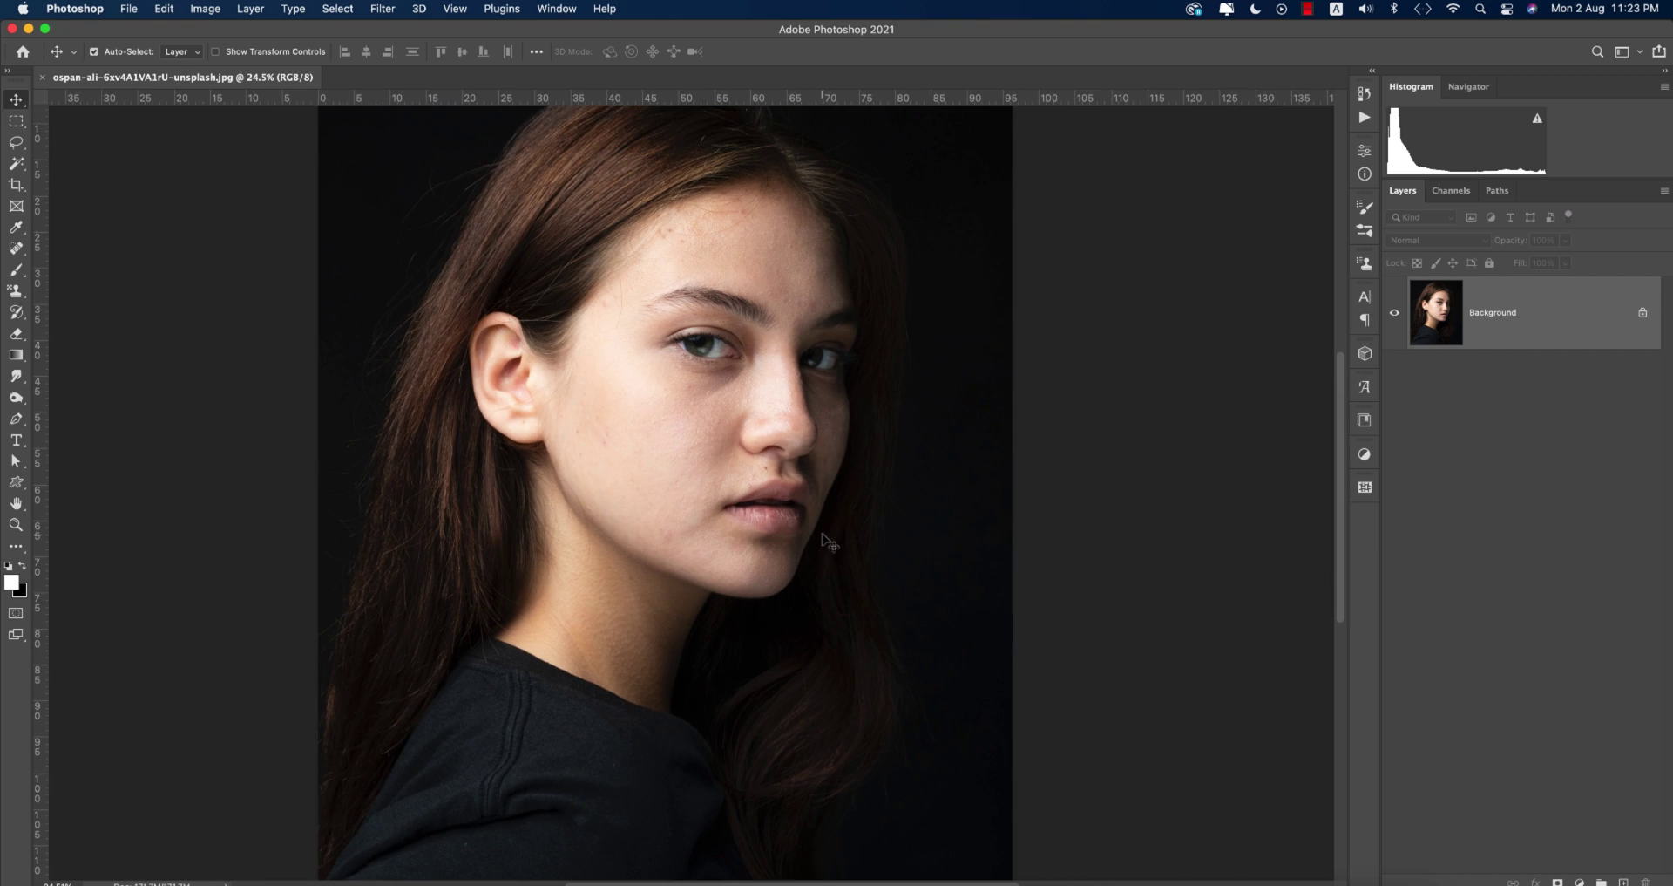
Duplicate the Background into Layer 1, undoing the accidental second copy.
{"action": "key", "text": "super+0"}
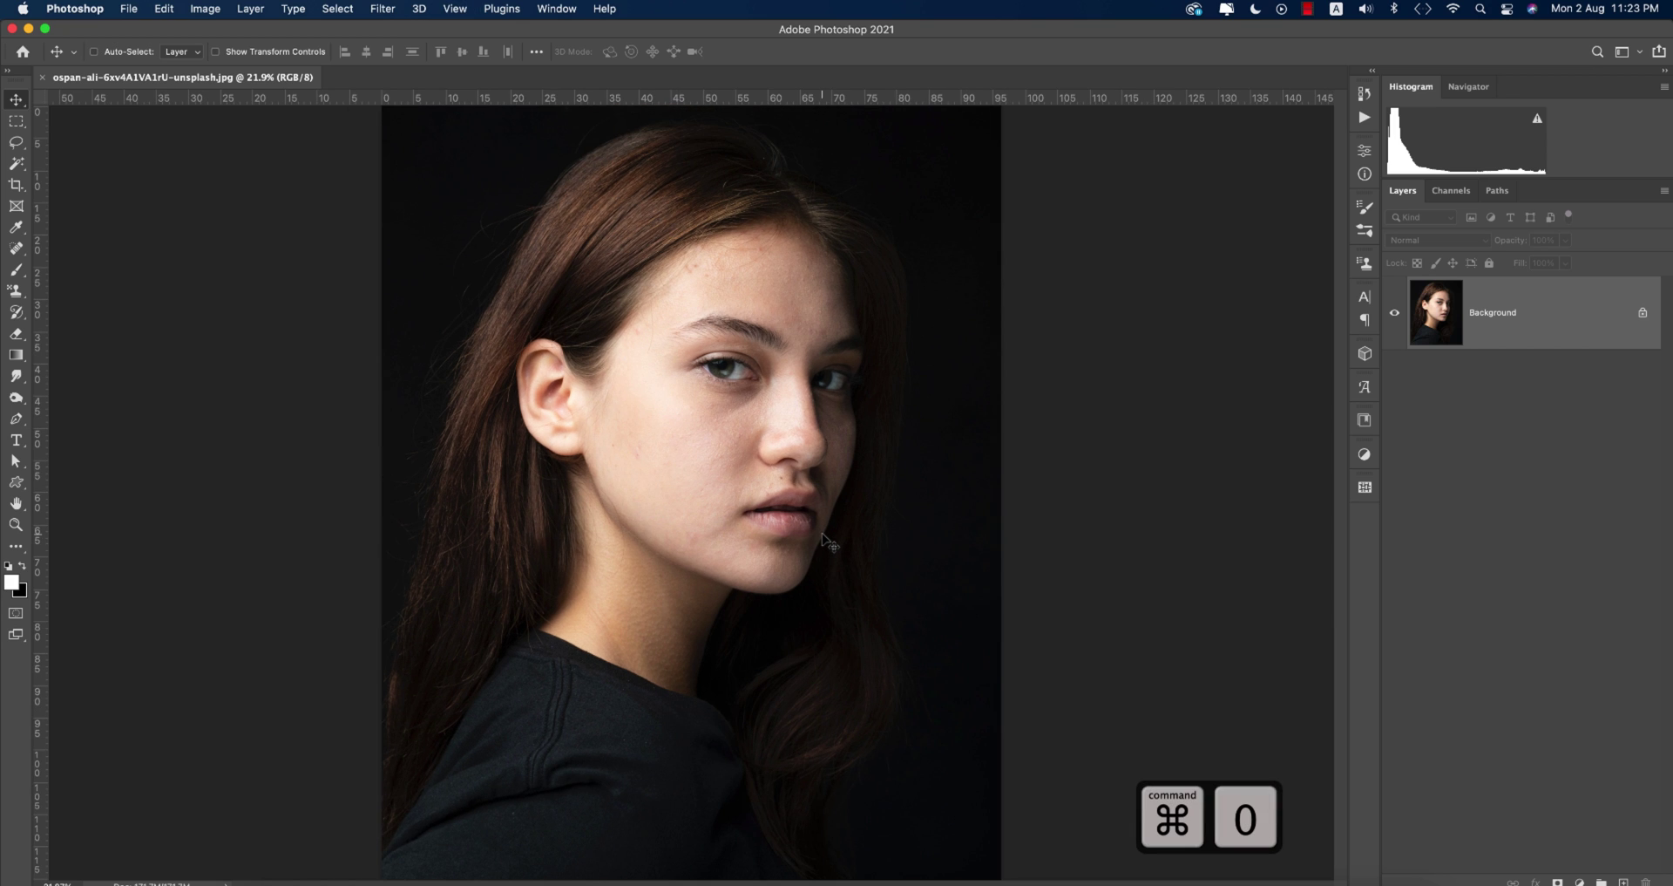
{"action": "key", "text": "super+j"}
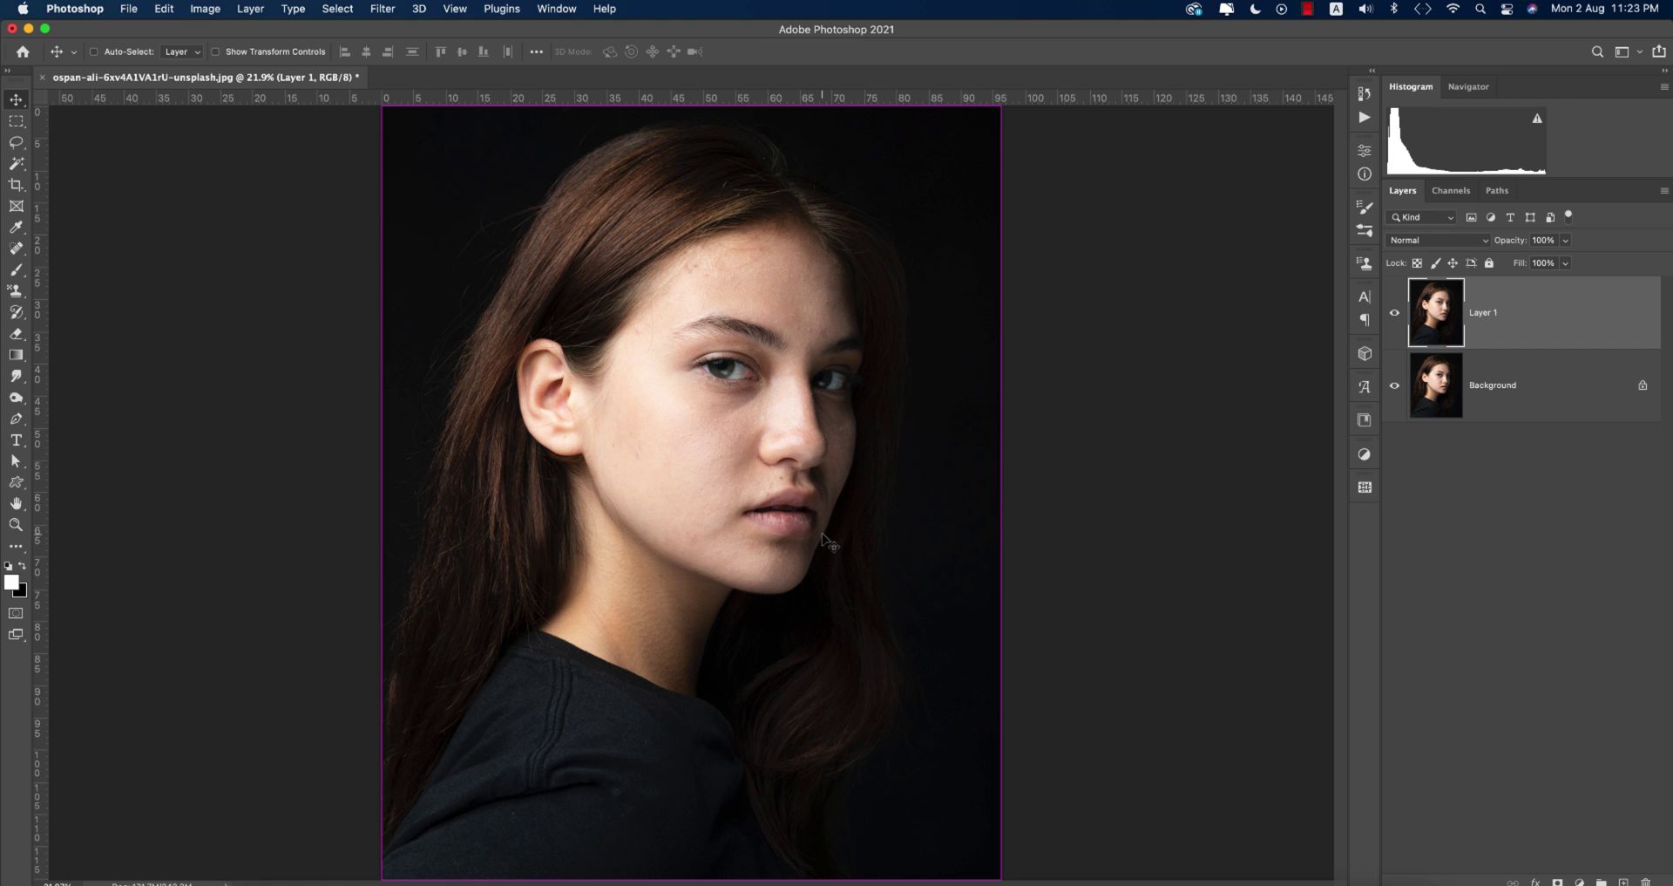
{"action": "key", "text": "super+j"}
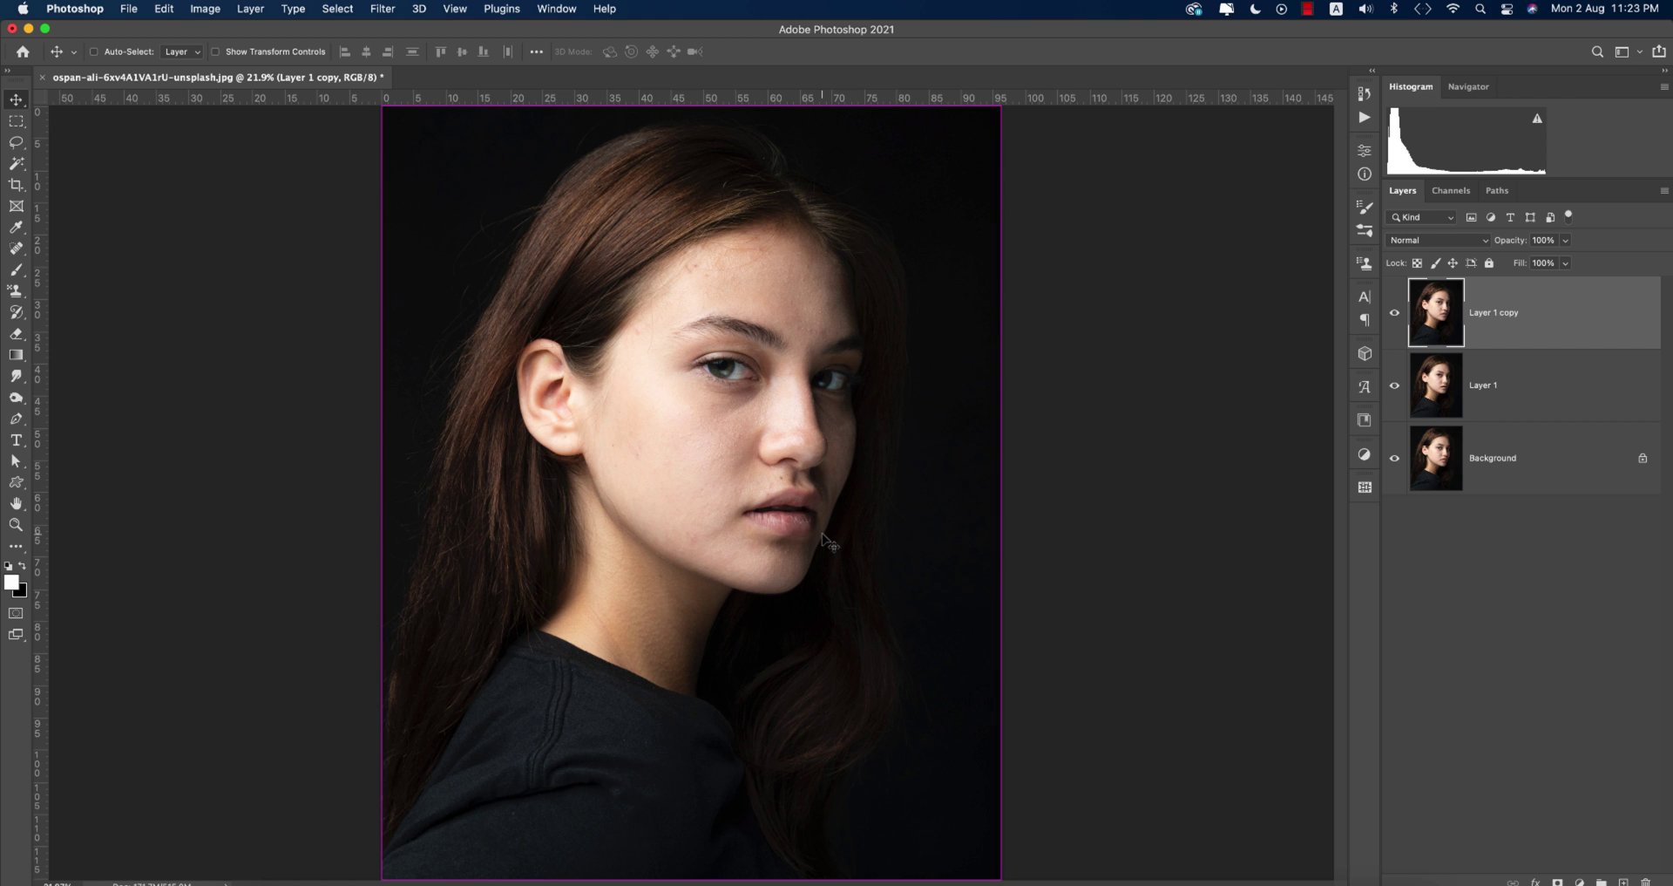
{"action": "key", "text": "super+z"}
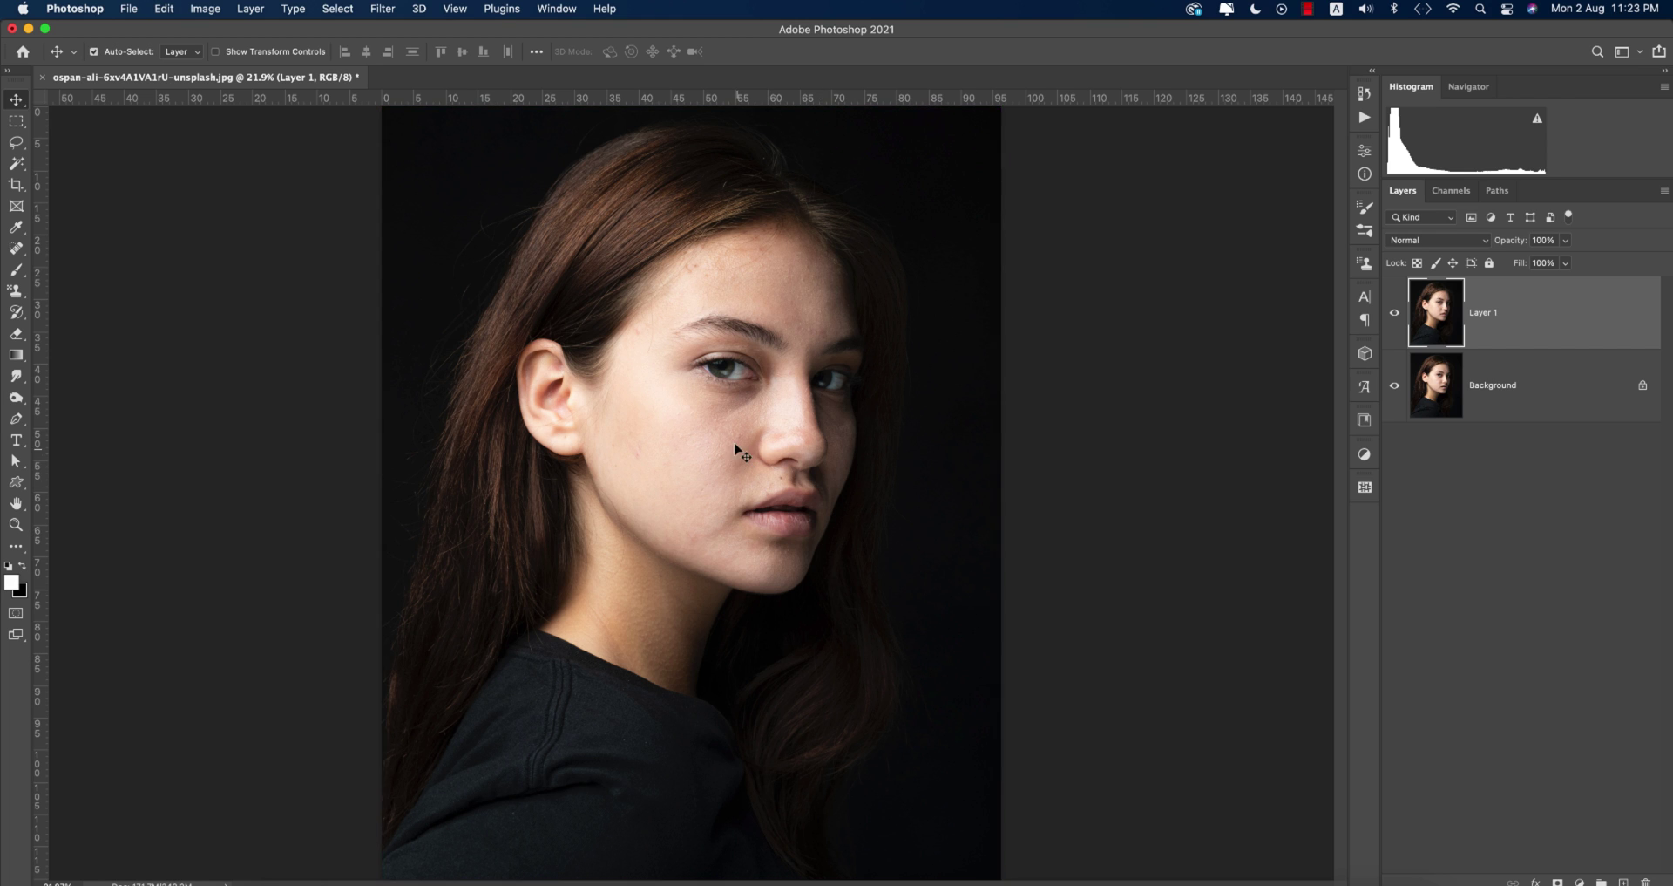
Heal the dark blemish above the lip with the Spot Healing Brush.
{"action": "scroll", "coordinate": [744, 455], "scroll_direction": "up", "scroll_amount": 2}
{"action": "scroll", "coordinate": [709, 400], "scroll_direction": "down", "scroll_amount": 4}
{"action": "scroll", "coordinate": [690, 413], "scroll_direction": "up", "scroll_amount": 4}
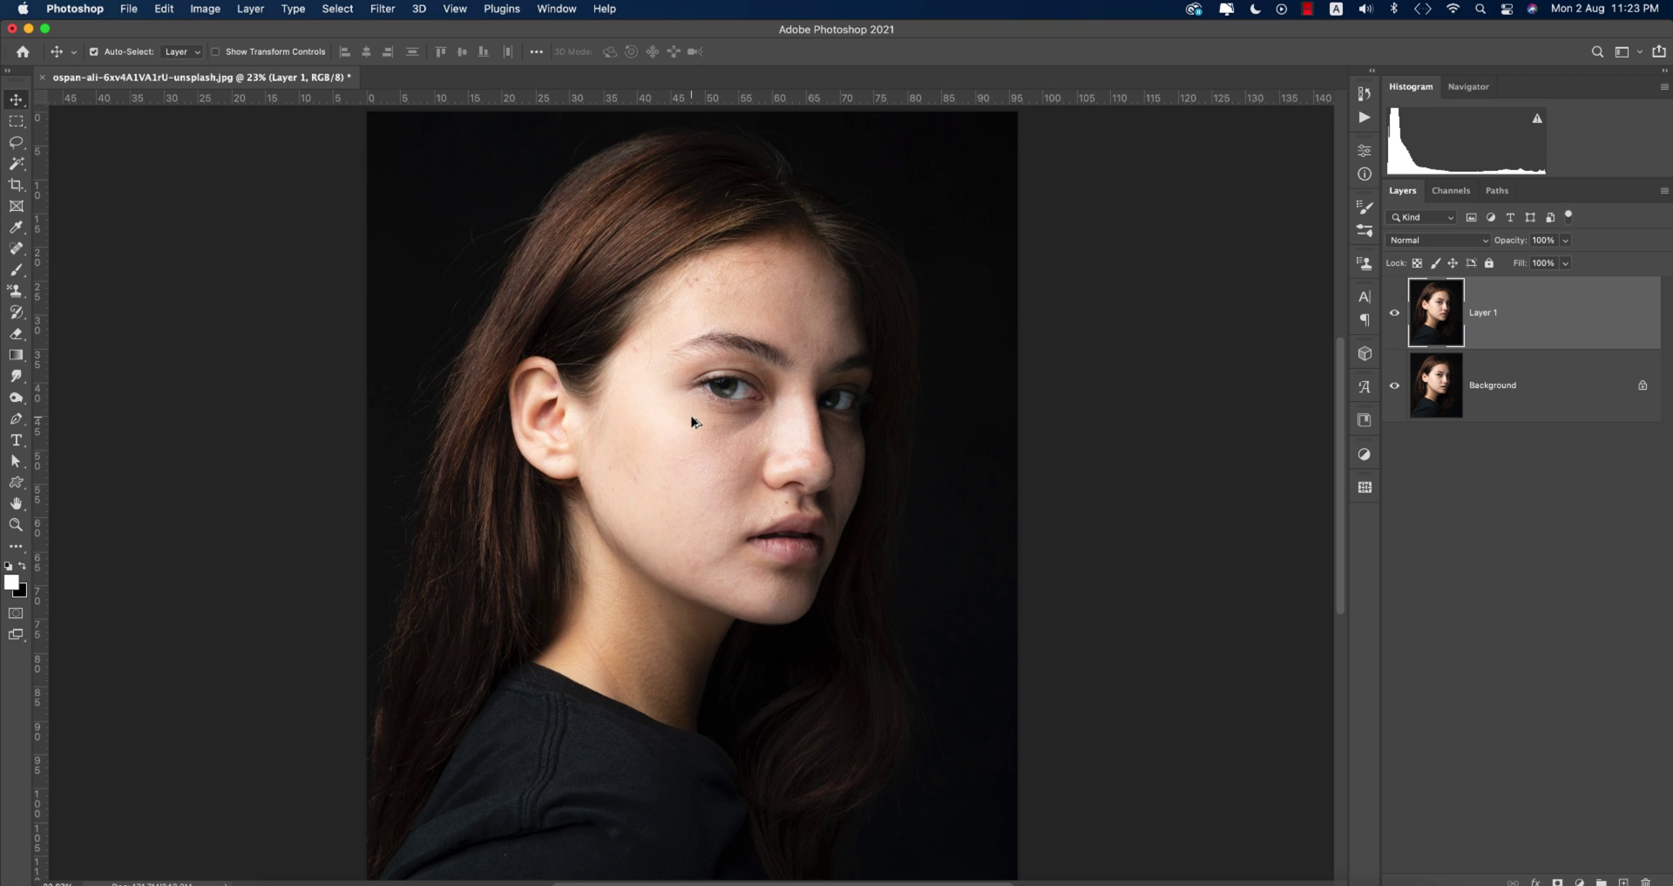
{"action": "scroll", "coordinate": [693, 436], "scroll_direction": "up", "scroll_amount": 3}
{"action": "scroll", "coordinate": [642, 474], "scroll_direction": "up", "scroll_amount": 3}
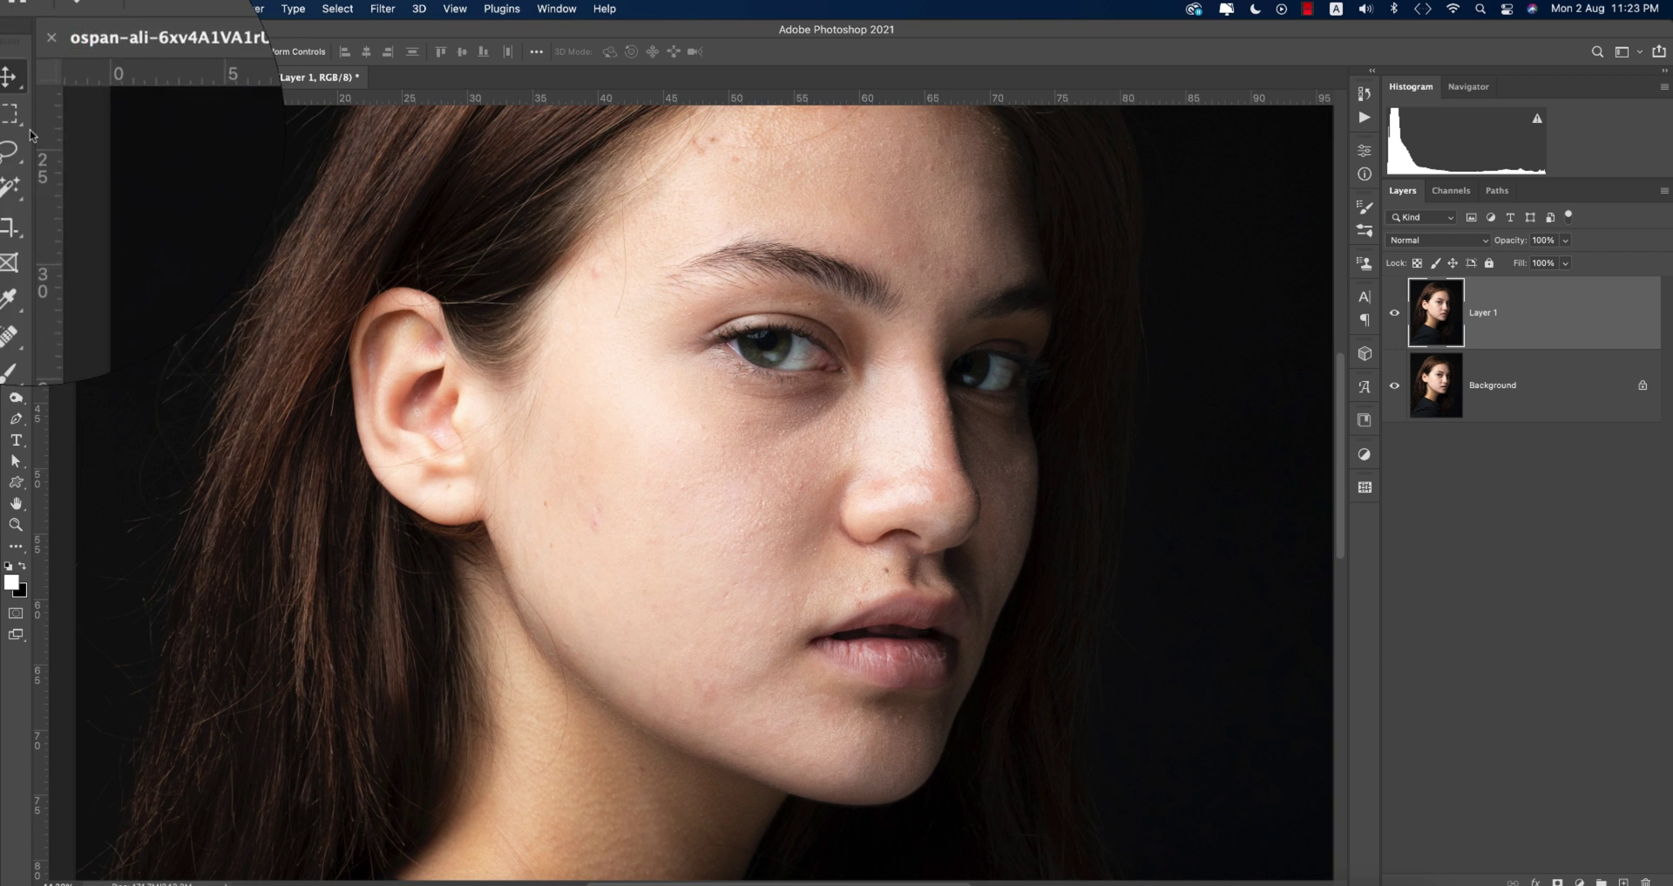
{"action": "right_click", "coordinate": [16, 246]}
{"action": "left_click", "coordinate": [99, 244]}
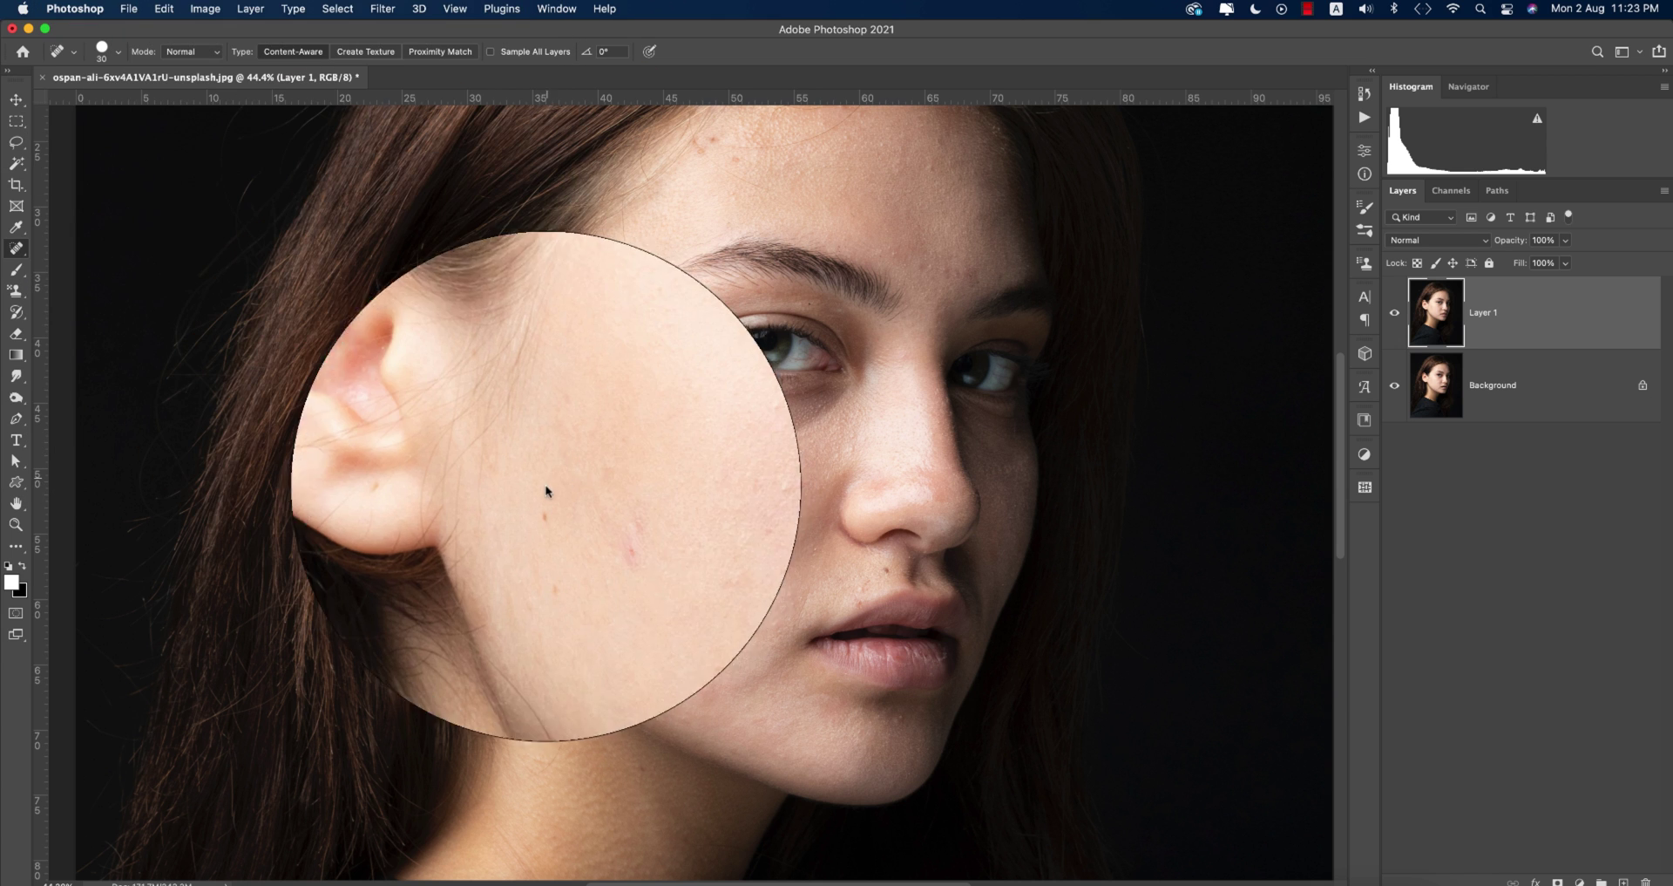
{"action": "scroll", "coordinate": [547, 491], "scroll_direction": "up", "scroll_amount": 5}
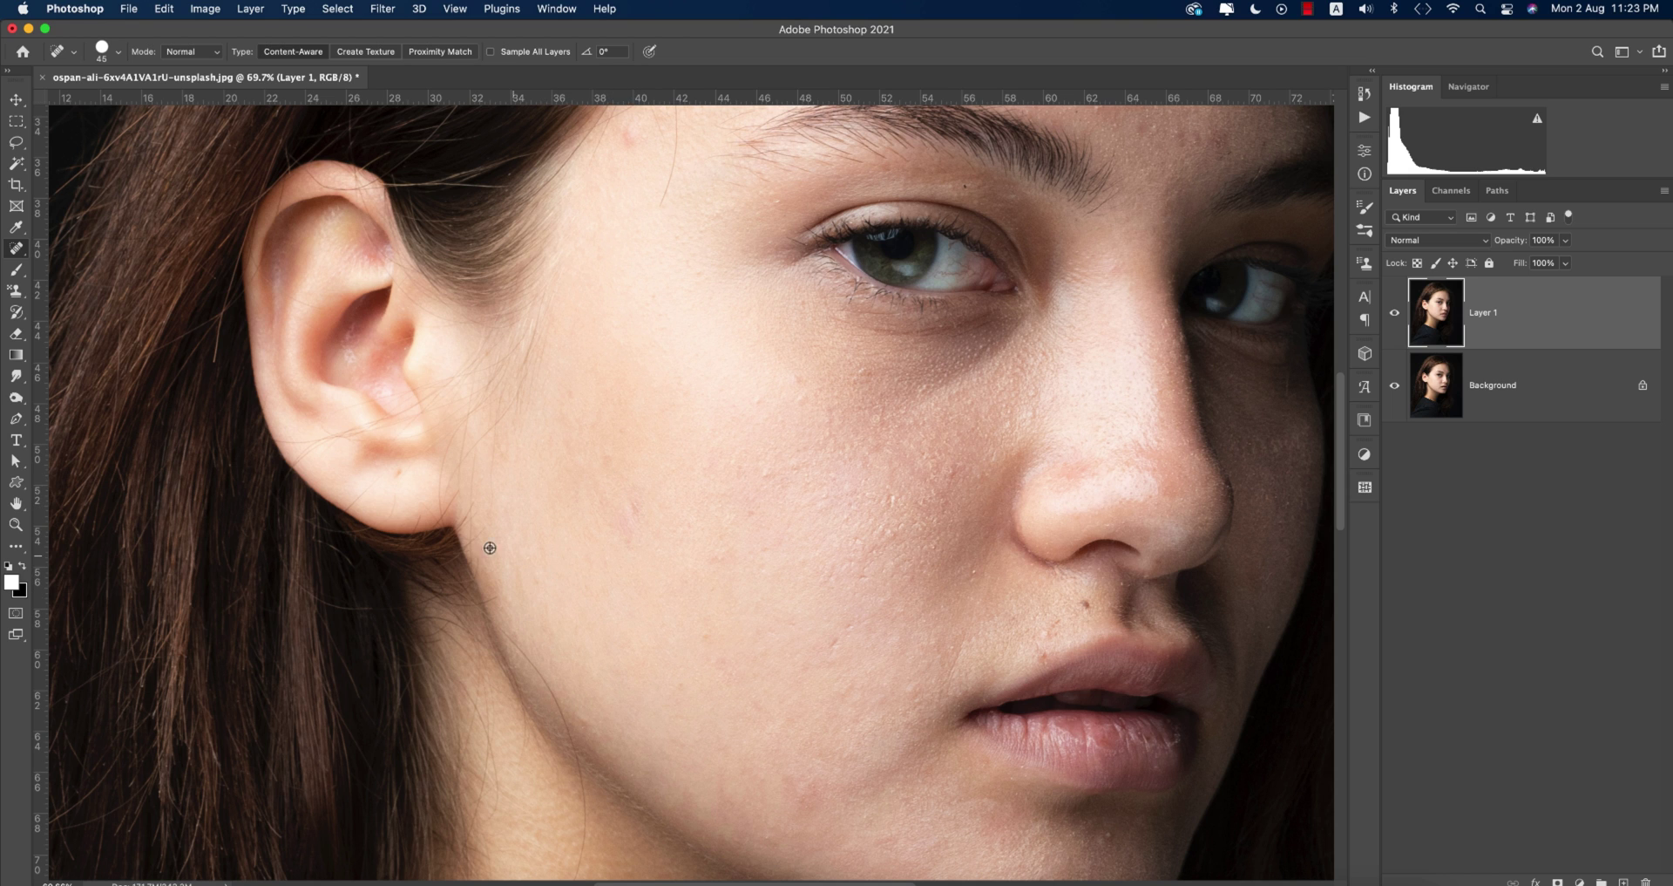
{"action": "left_click", "coordinate": [1087, 604]}
{"action": "scroll", "coordinate": [1047, 639], "scroll_direction": "up", "scroll_amount": 3}
{"action": "scroll", "coordinate": [1046, 639], "scroll_direction": "down", "scroll_amount": 4}
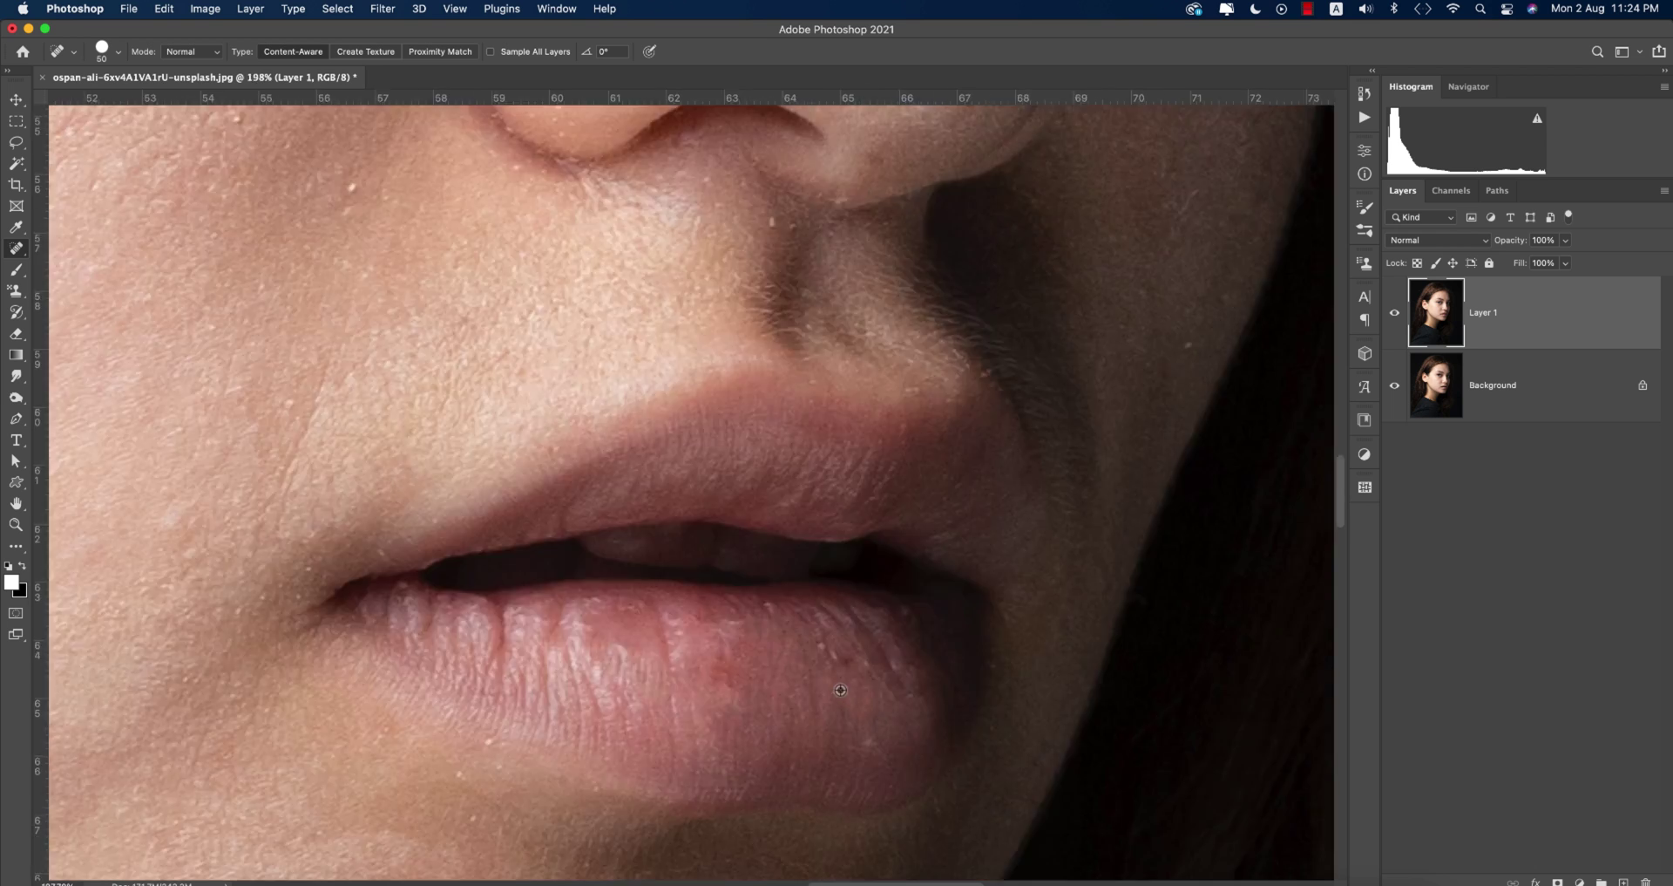
{"action": "left_click_drag", "start_coordinate": [959, 175], "coordinate": [825, 480]}
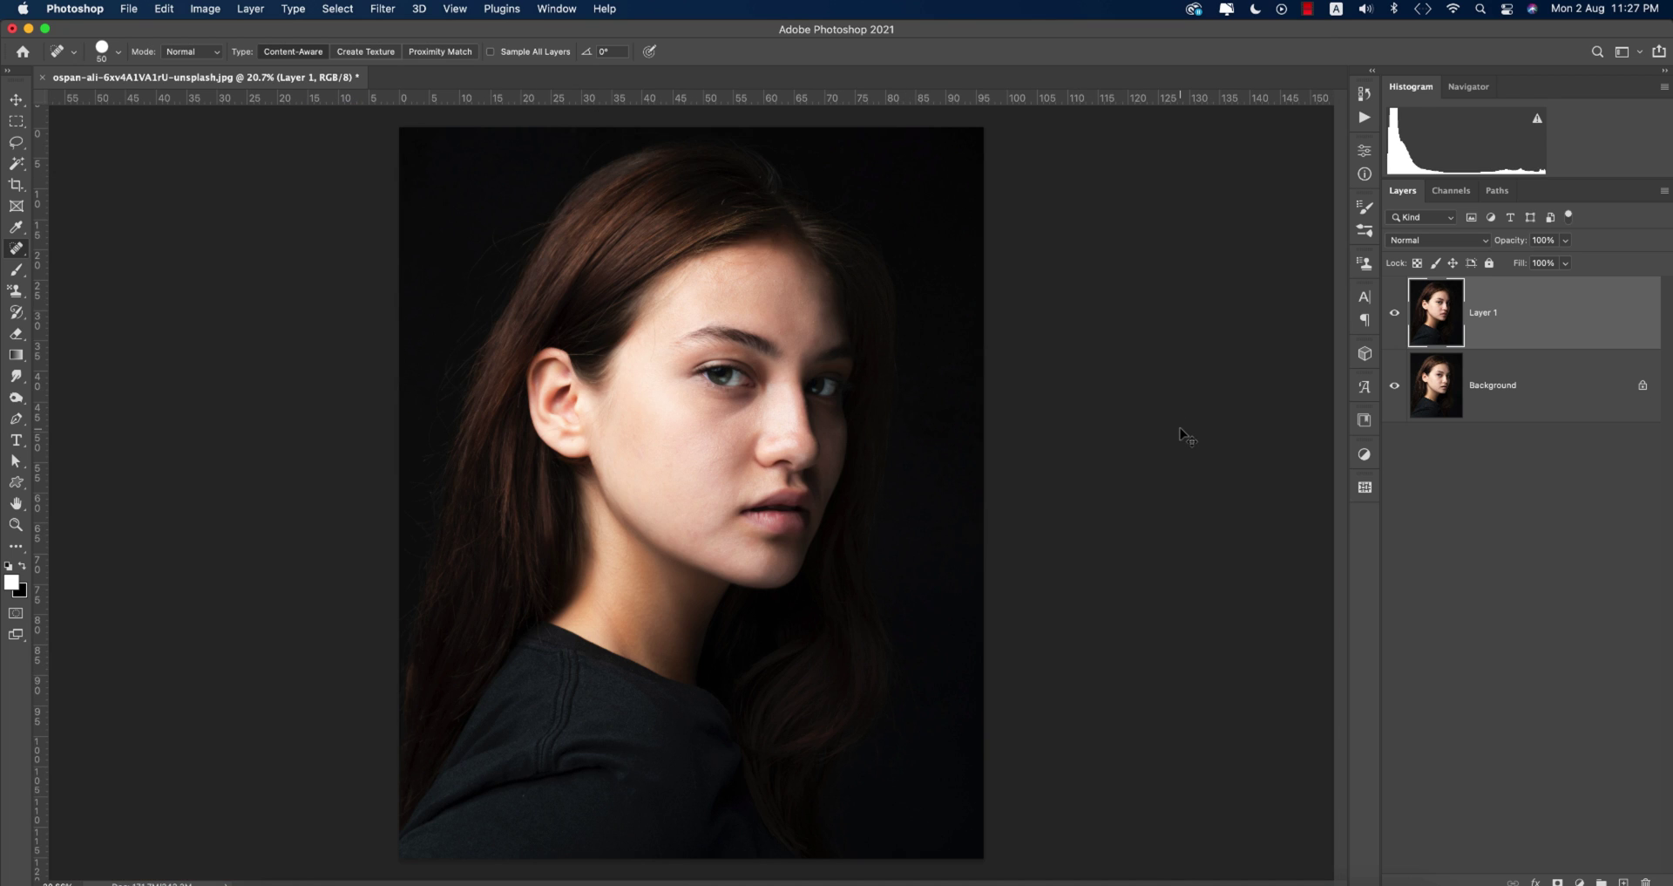
Make two Layer 1 copies named 'blur' and 'texture', and hide the texture layer.
{"action": "key", "text": "super+j"}
{"action": "key", "text": "super+j"}
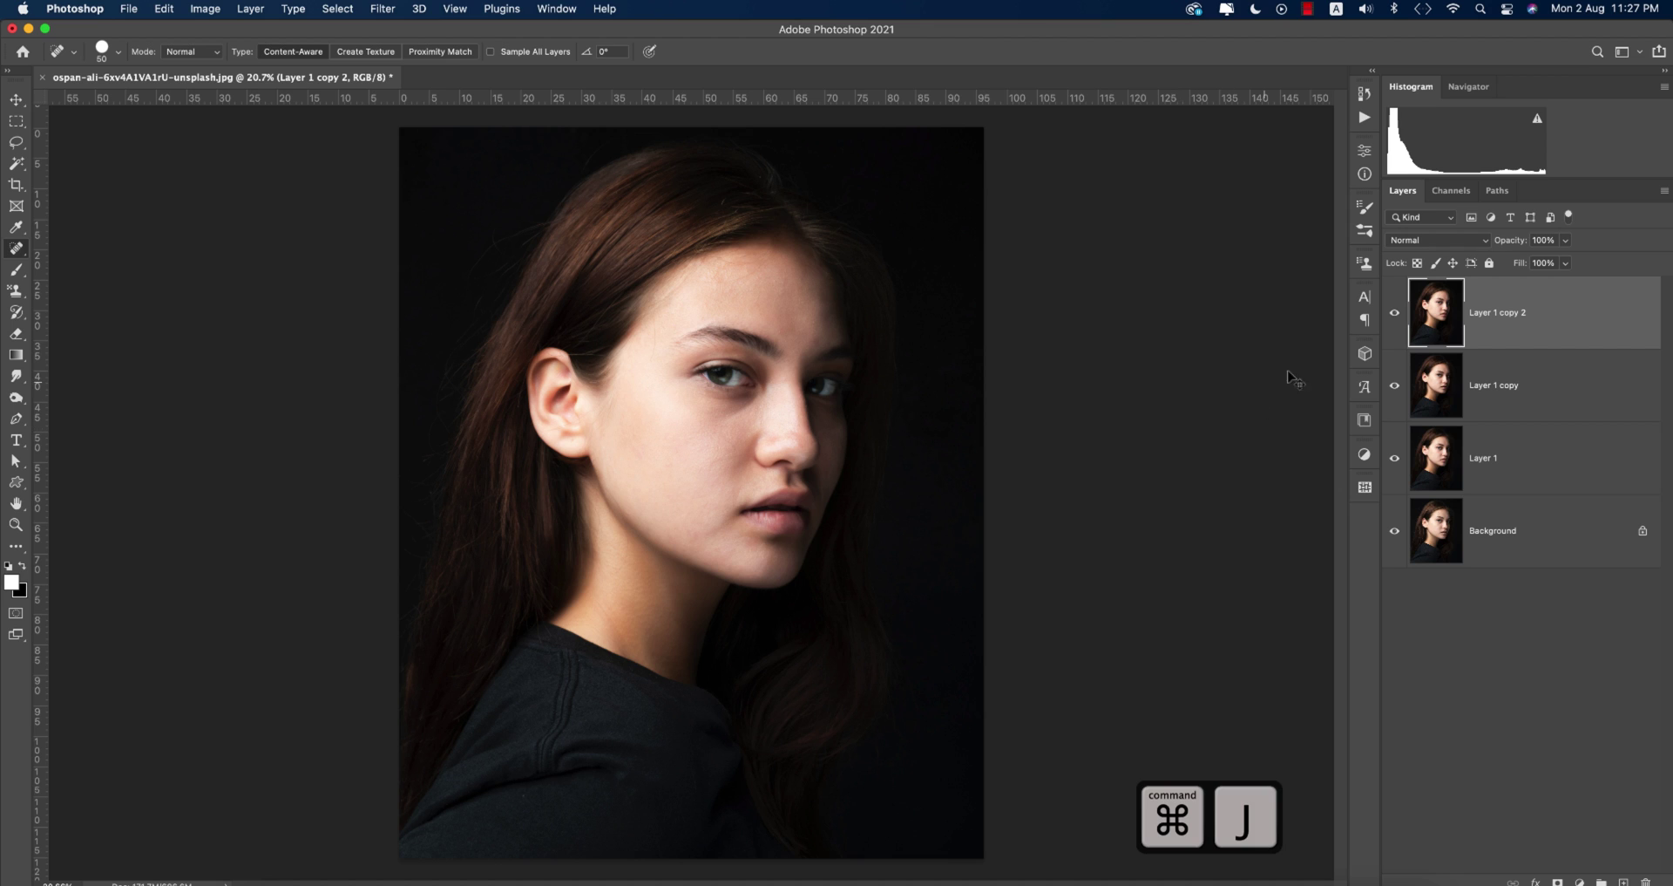
{"action": "left_click", "coordinate": [1394, 312]}
{"action": "left_click", "coordinate": [1490, 389]}
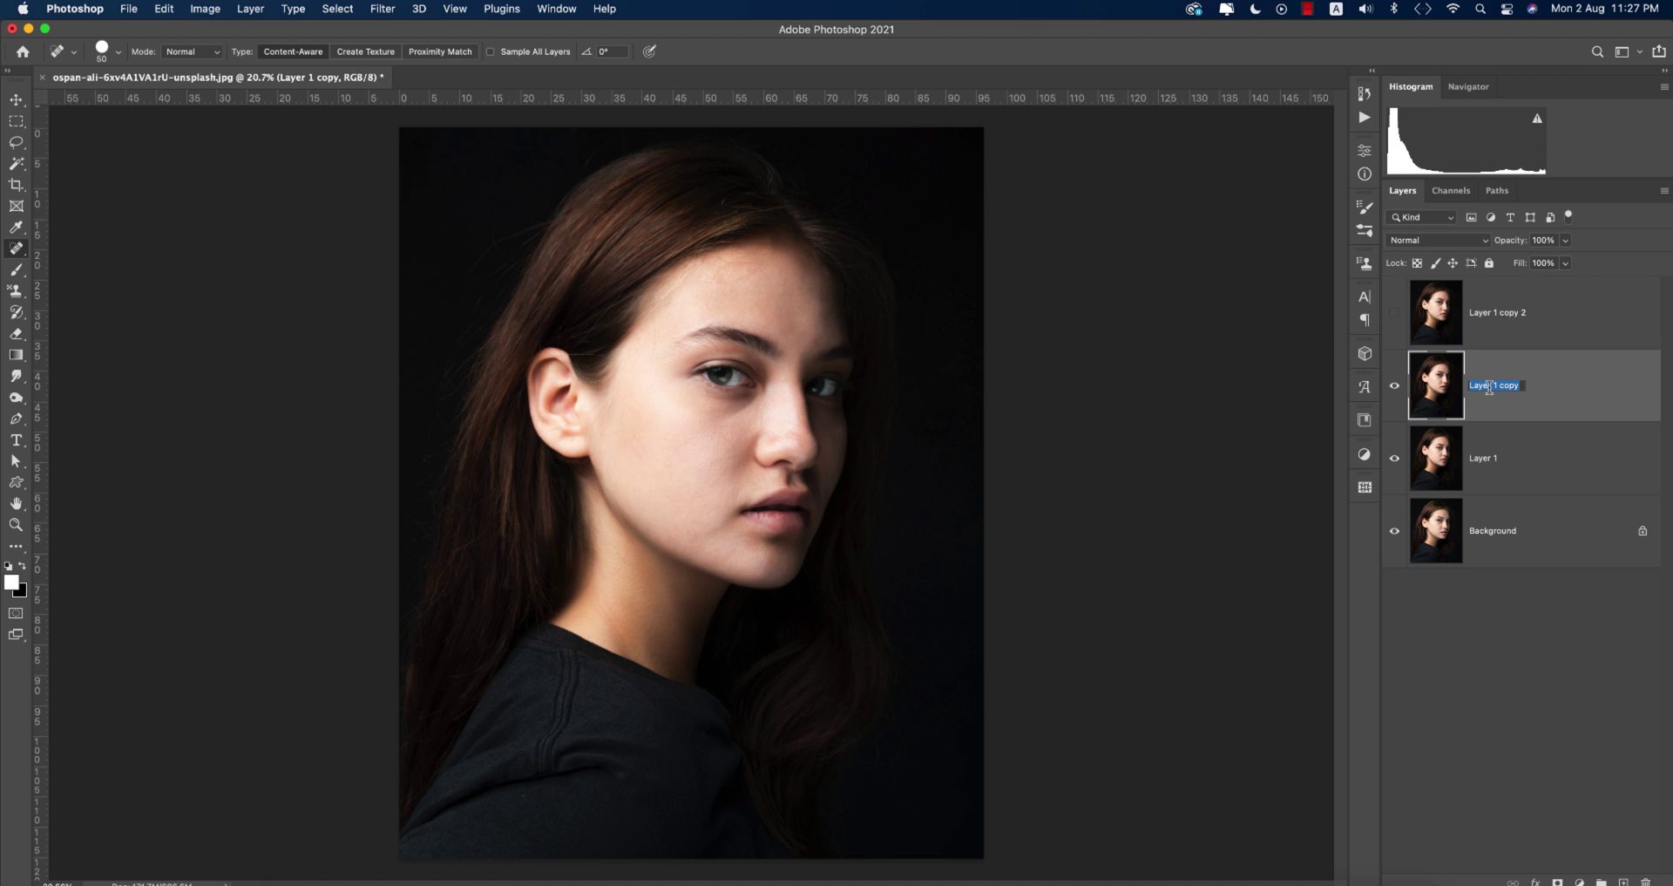
{"action": "type", "text": "blur"}
{"action": "key", "text": "Return"}
{"action": "double_click", "coordinate": [1515, 316]}
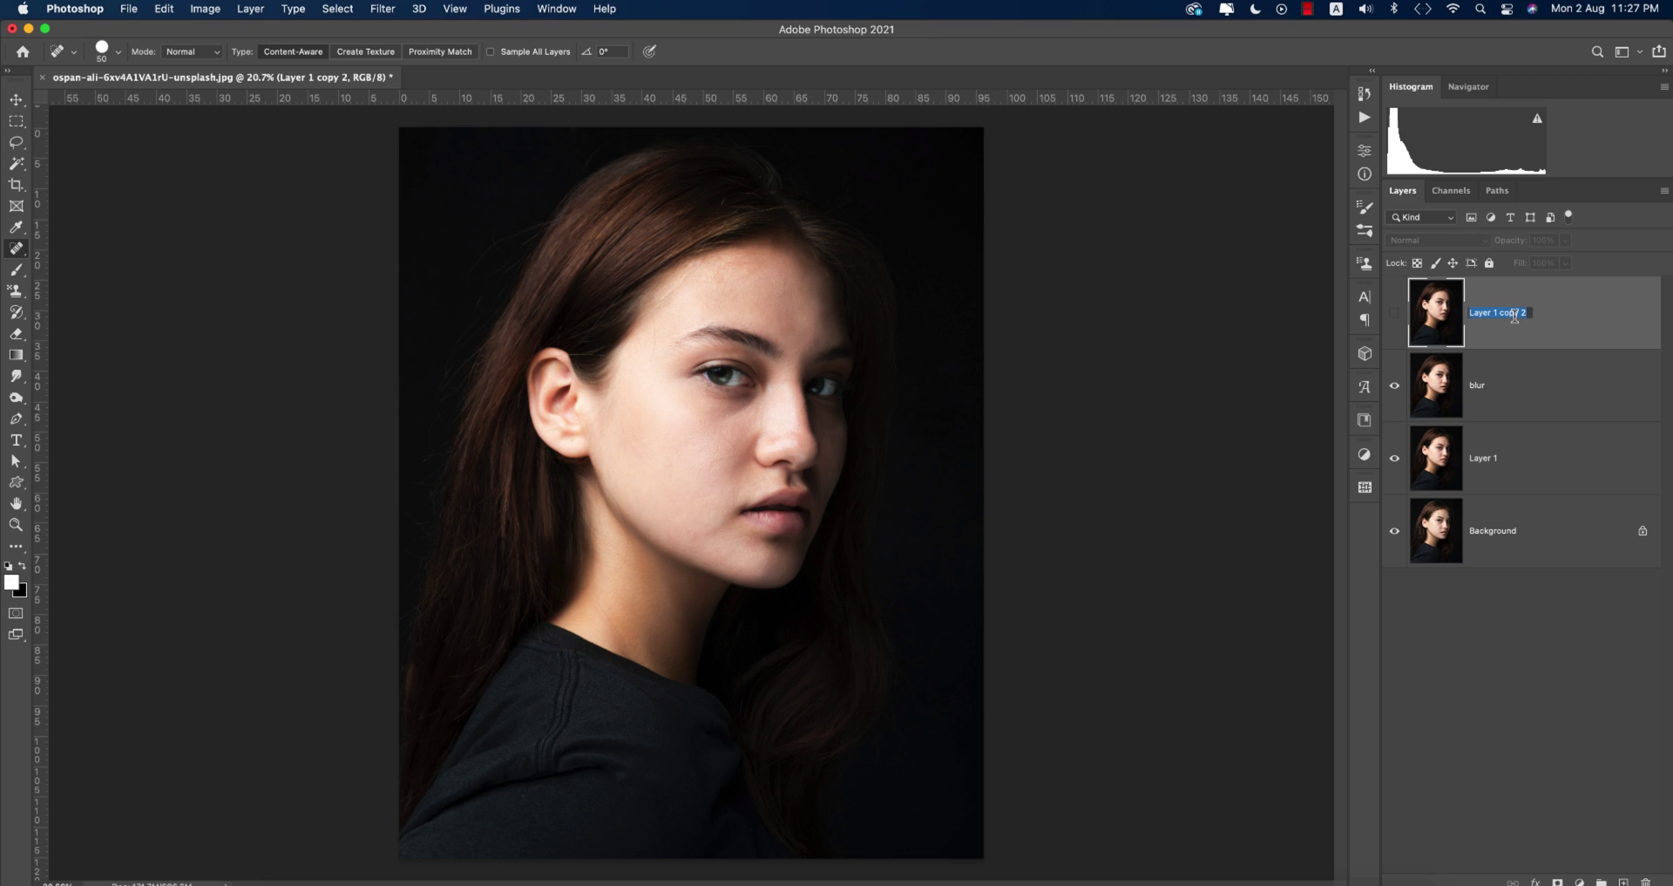
{"action": "key", "text": "BackSpace"}
{"action": "type", "text": "texture"}
{"action": "key", "text": "Return"}
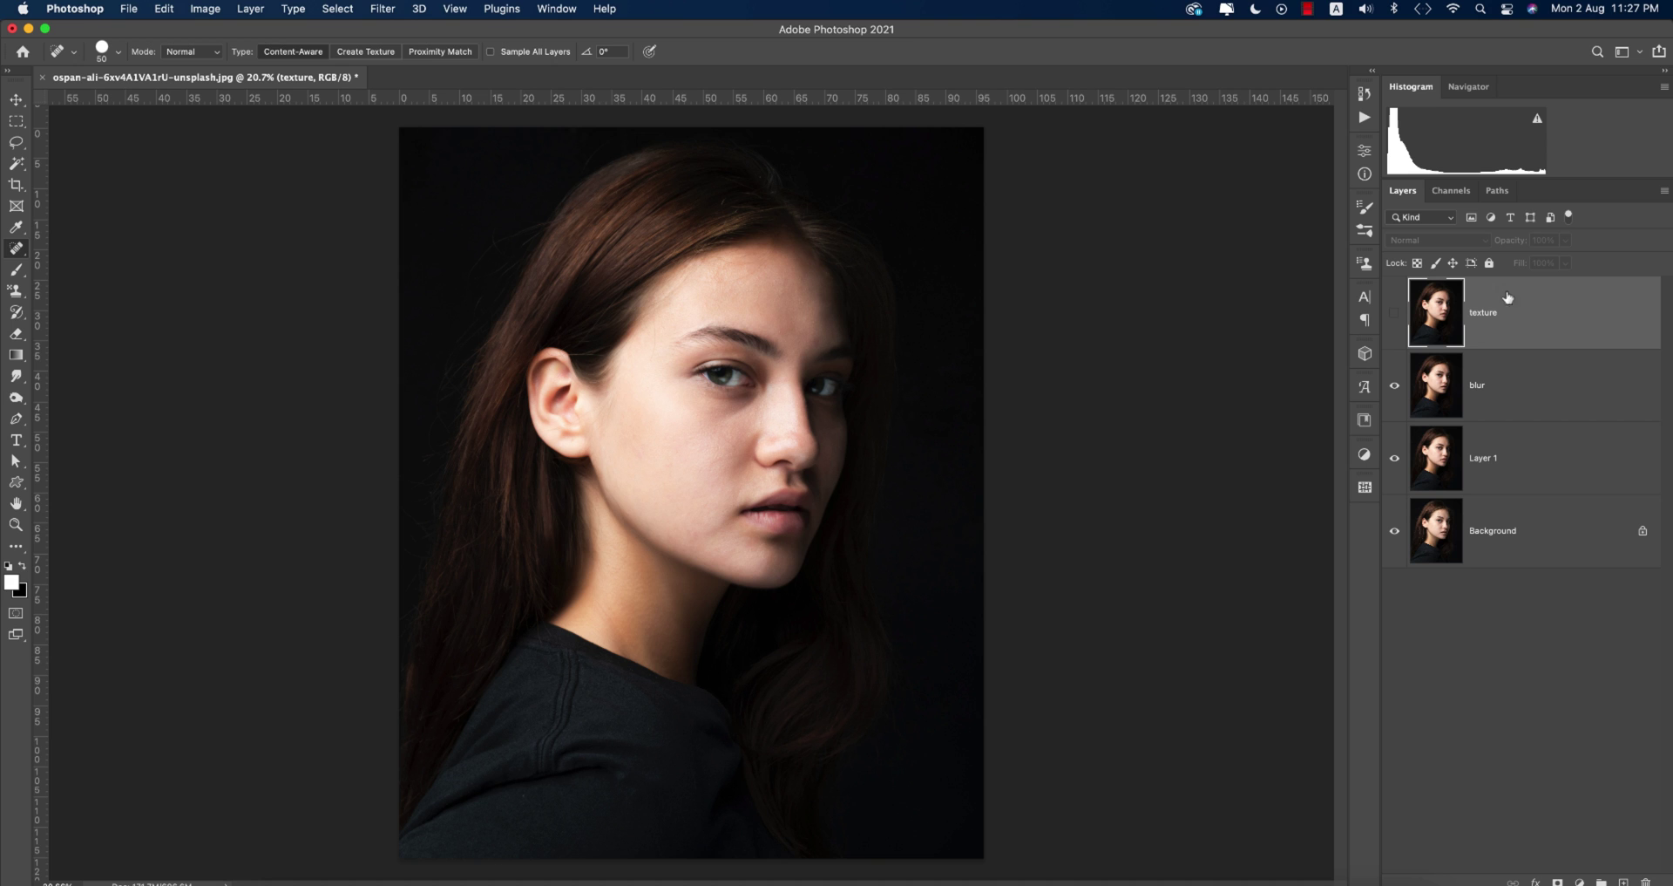
{"action": "left_click", "coordinate": [1397, 316]}
{"action": "left_click", "coordinate": [1396, 315]}
Apply an 8.7-pixel Gaussian Blur to the blur layer.
{"action": "left_click", "coordinate": [1497, 385]}
{"action": "scroll", "coordinate": [749, 442], "scroll_direction": "up", "scroll_amount": 1}
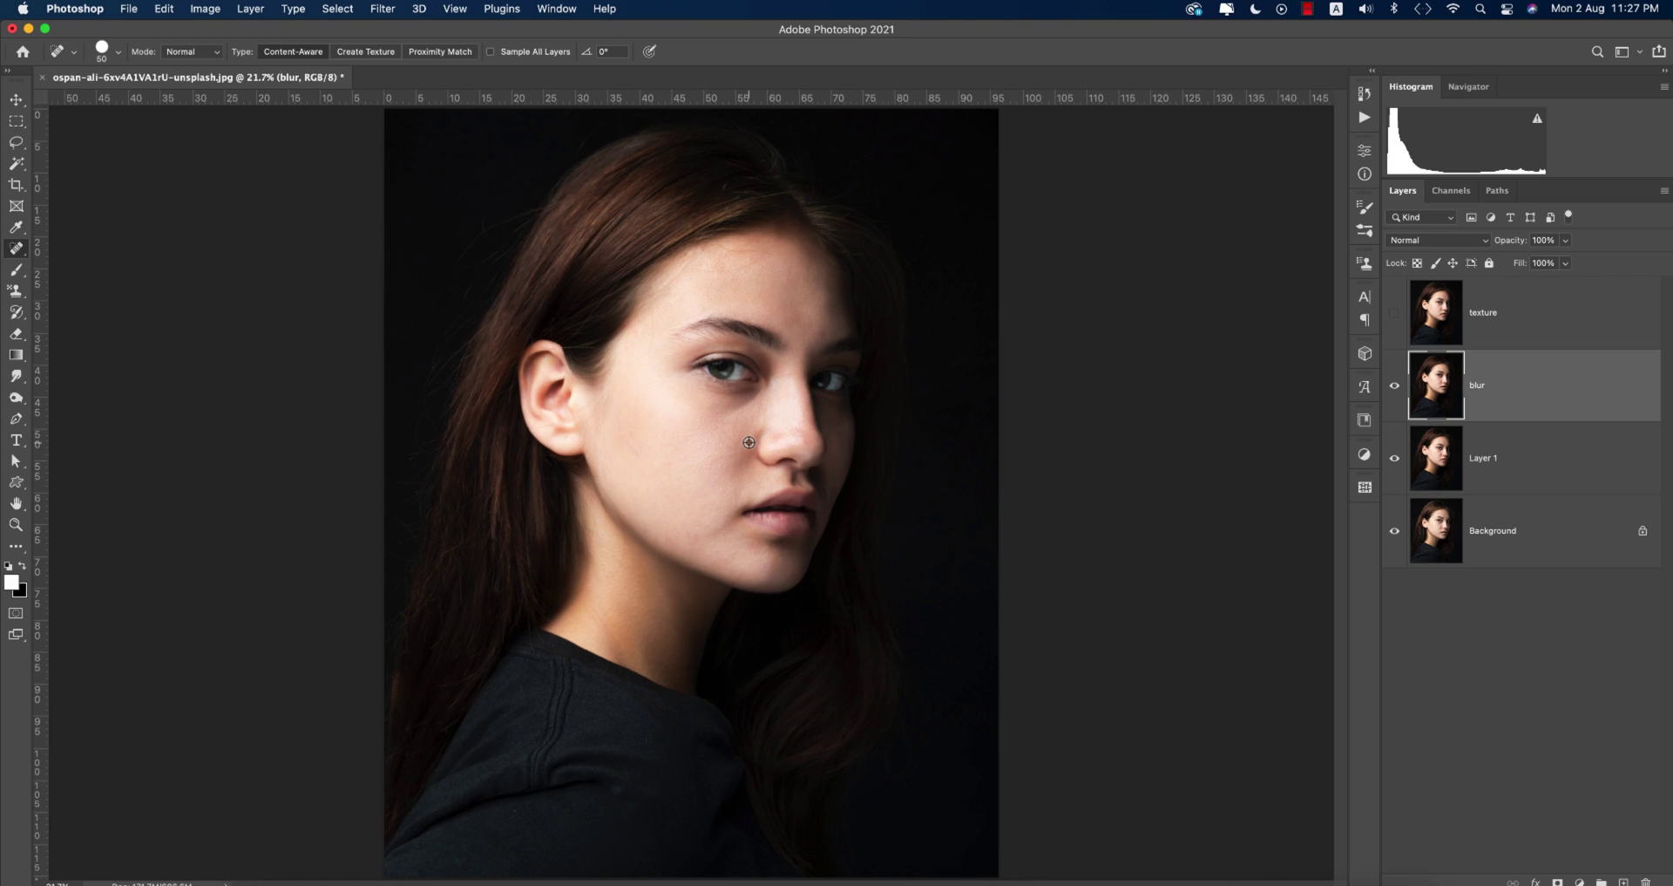
{"action": "left_click", "coordinate": [383, 9]}
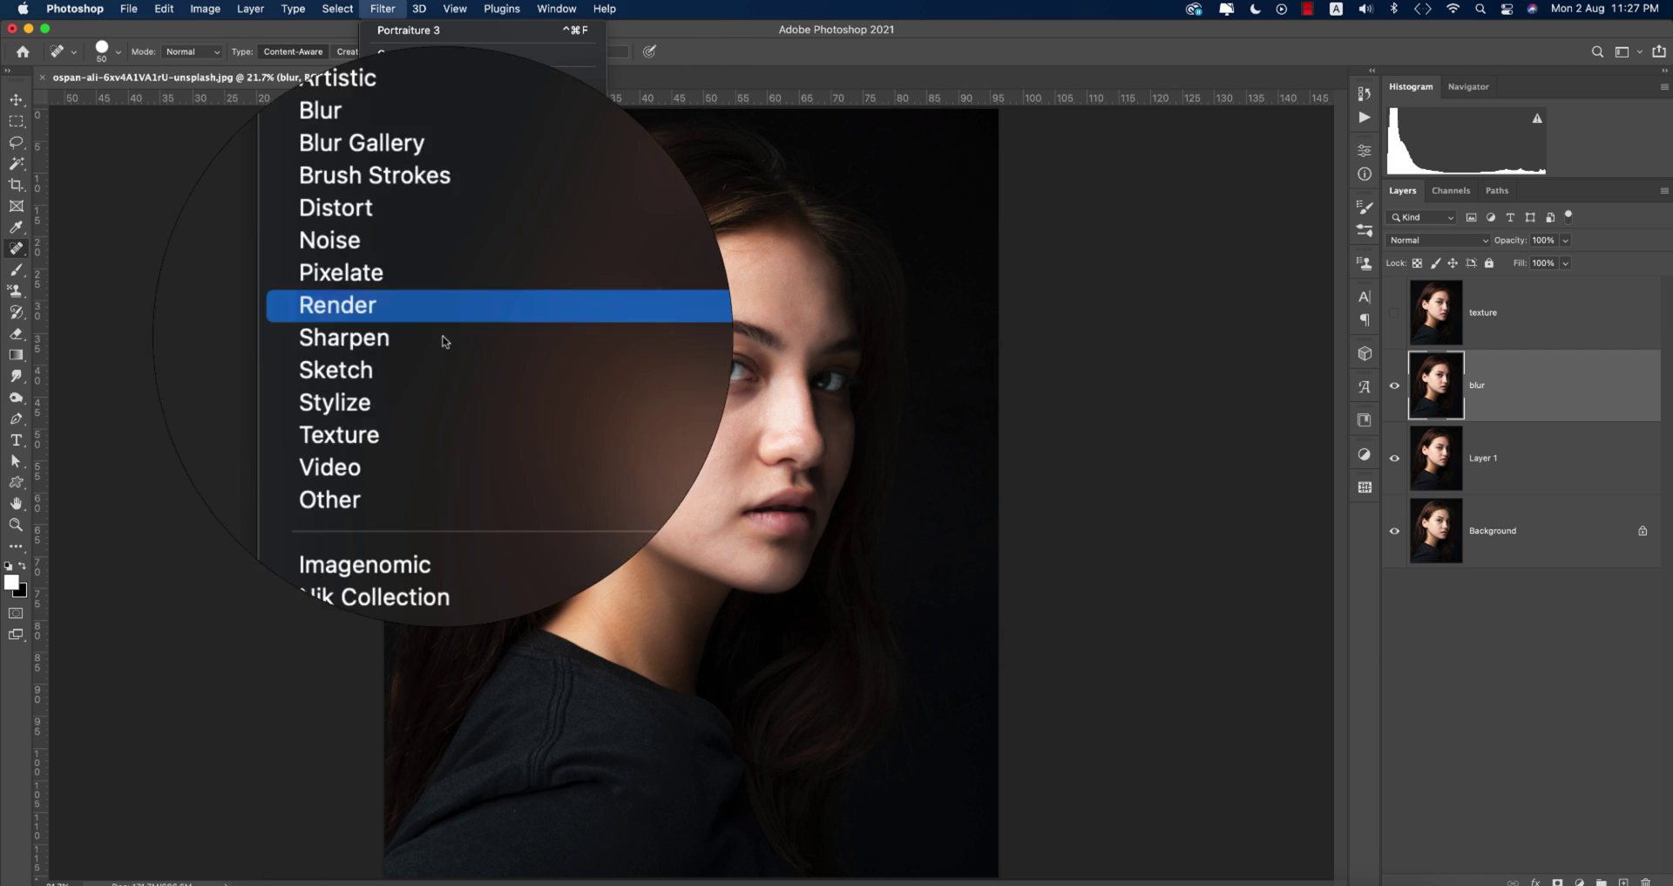
{"action": "mouse_move", "coordinate": [387, 233]}
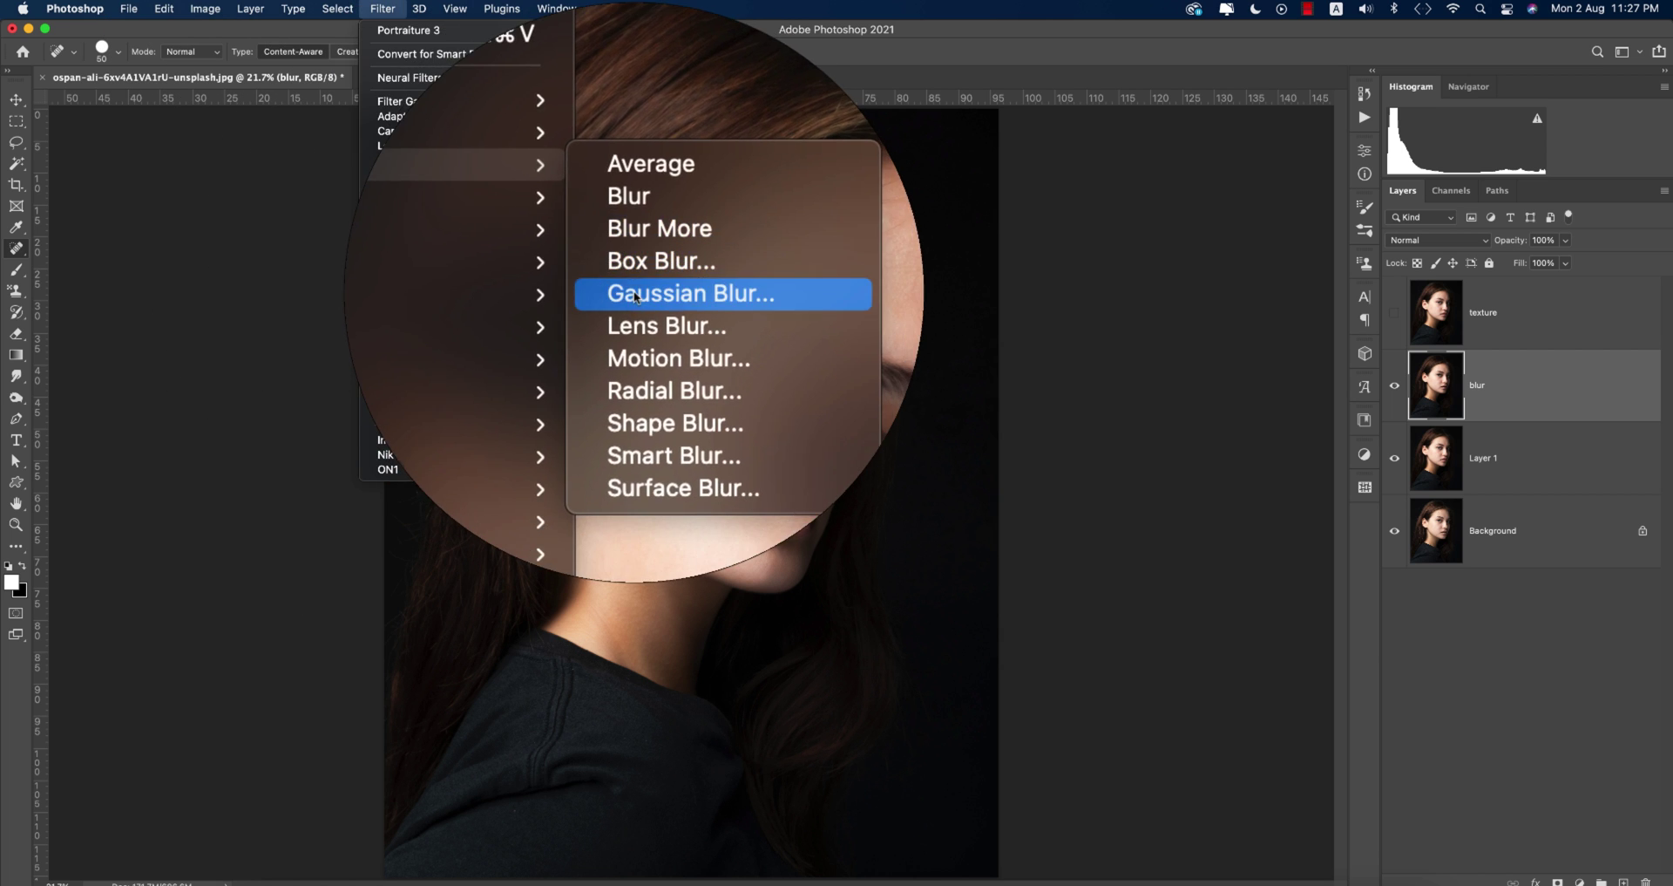
{"action": "left_click", "coordinate": [671, 293]}
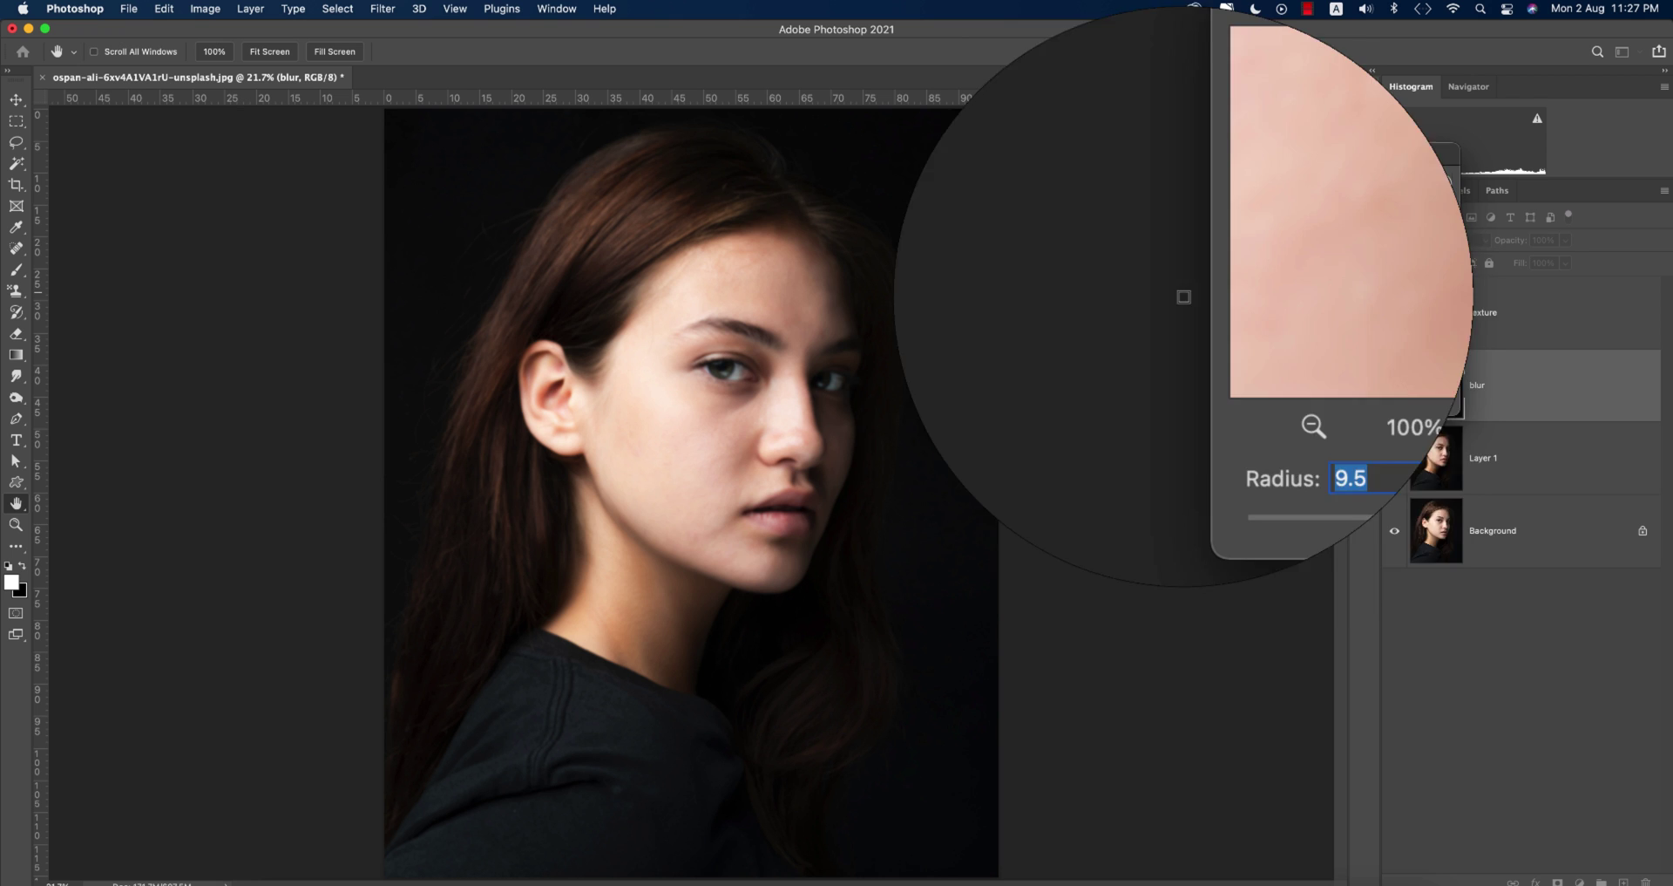
{"action": "mouse_move", "coordinate": [1287, 414]}
{"action": "left_mouse_down"}
{"action": "mouse_move", "coordinate": [1243, 410]}
{"action": "mouse_move", "coordinate": [1273, 407]}
{"action": "left_mouse_up"}
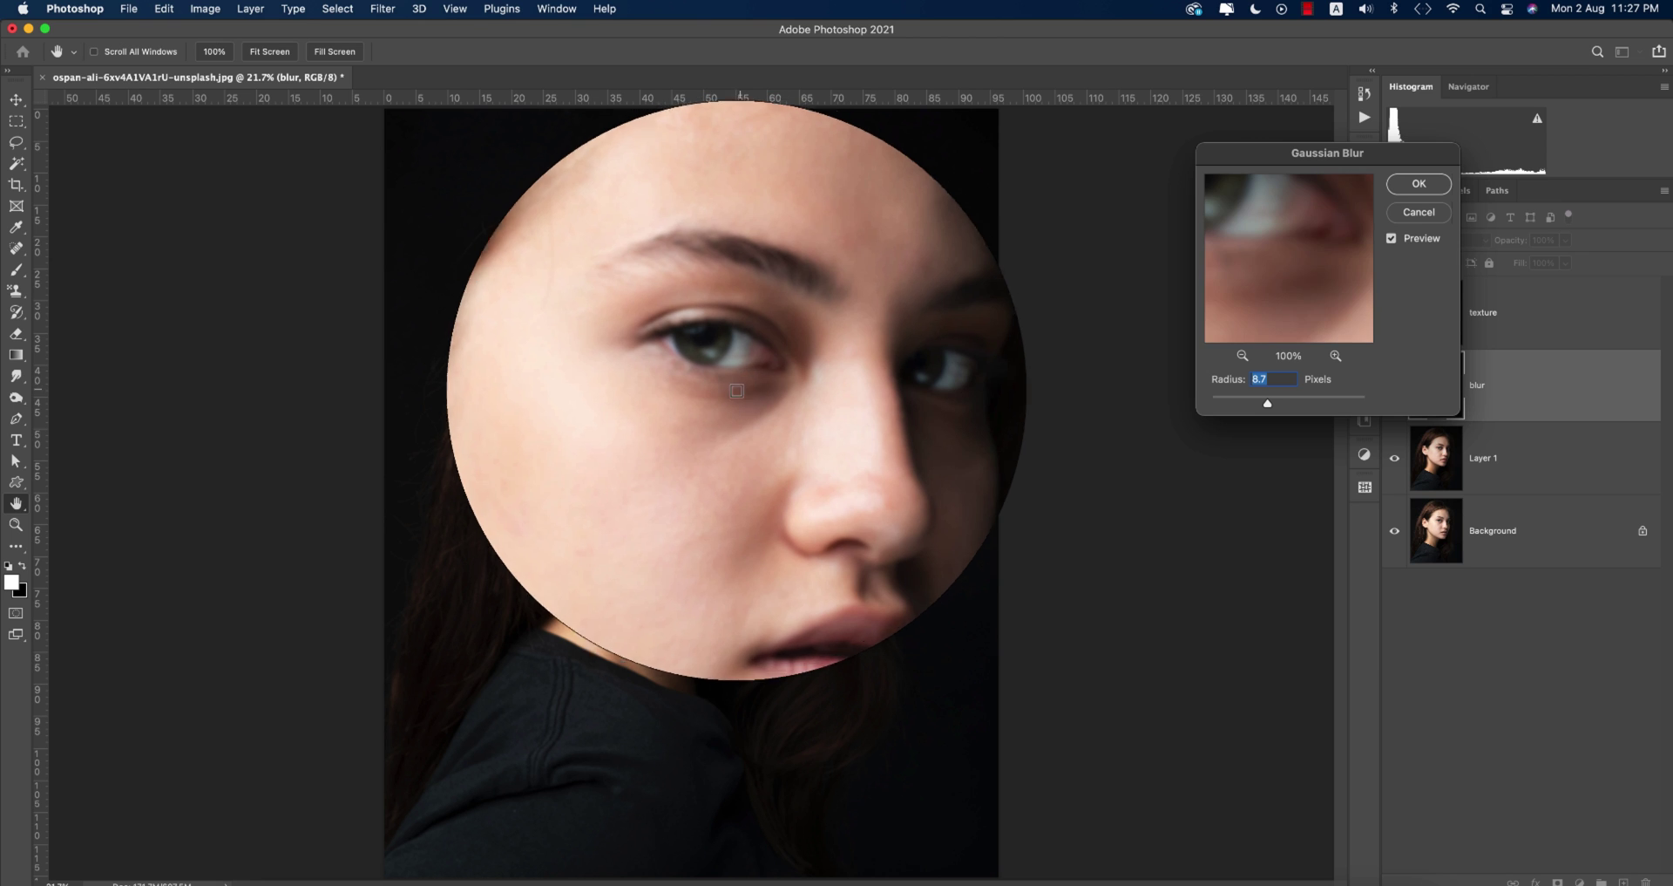
{"action": "left_click", "coordinate": [721, 418]}
{"action": "left_click", "coordinate": [759, 452]}
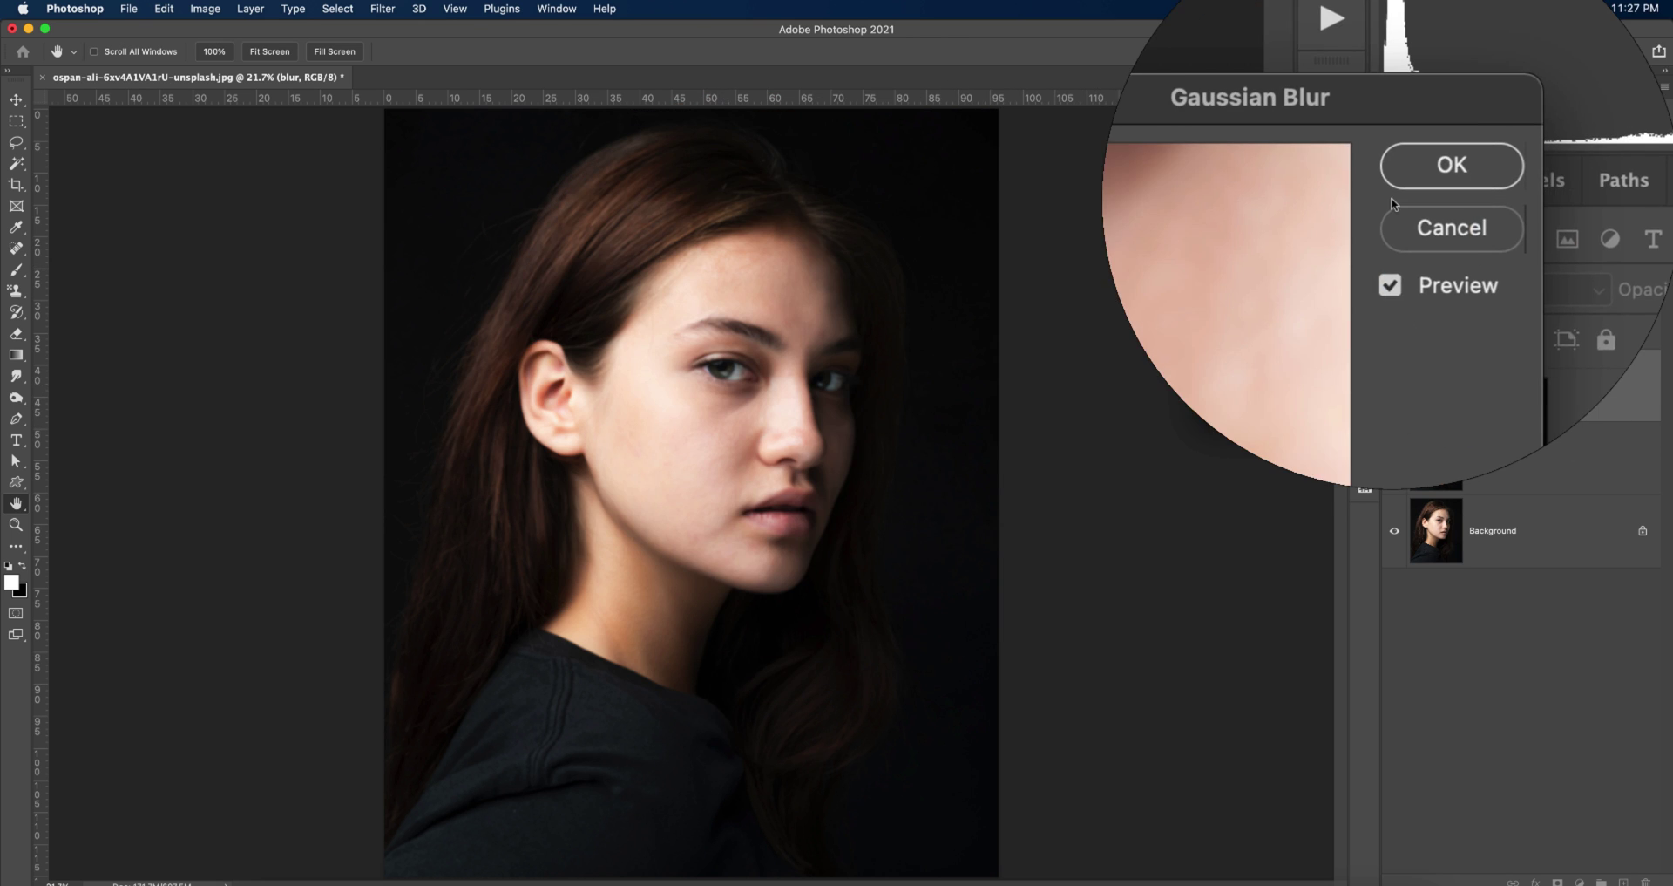
{"action": "key", "text": "Return"}
{"action": "key", "text": "j"}
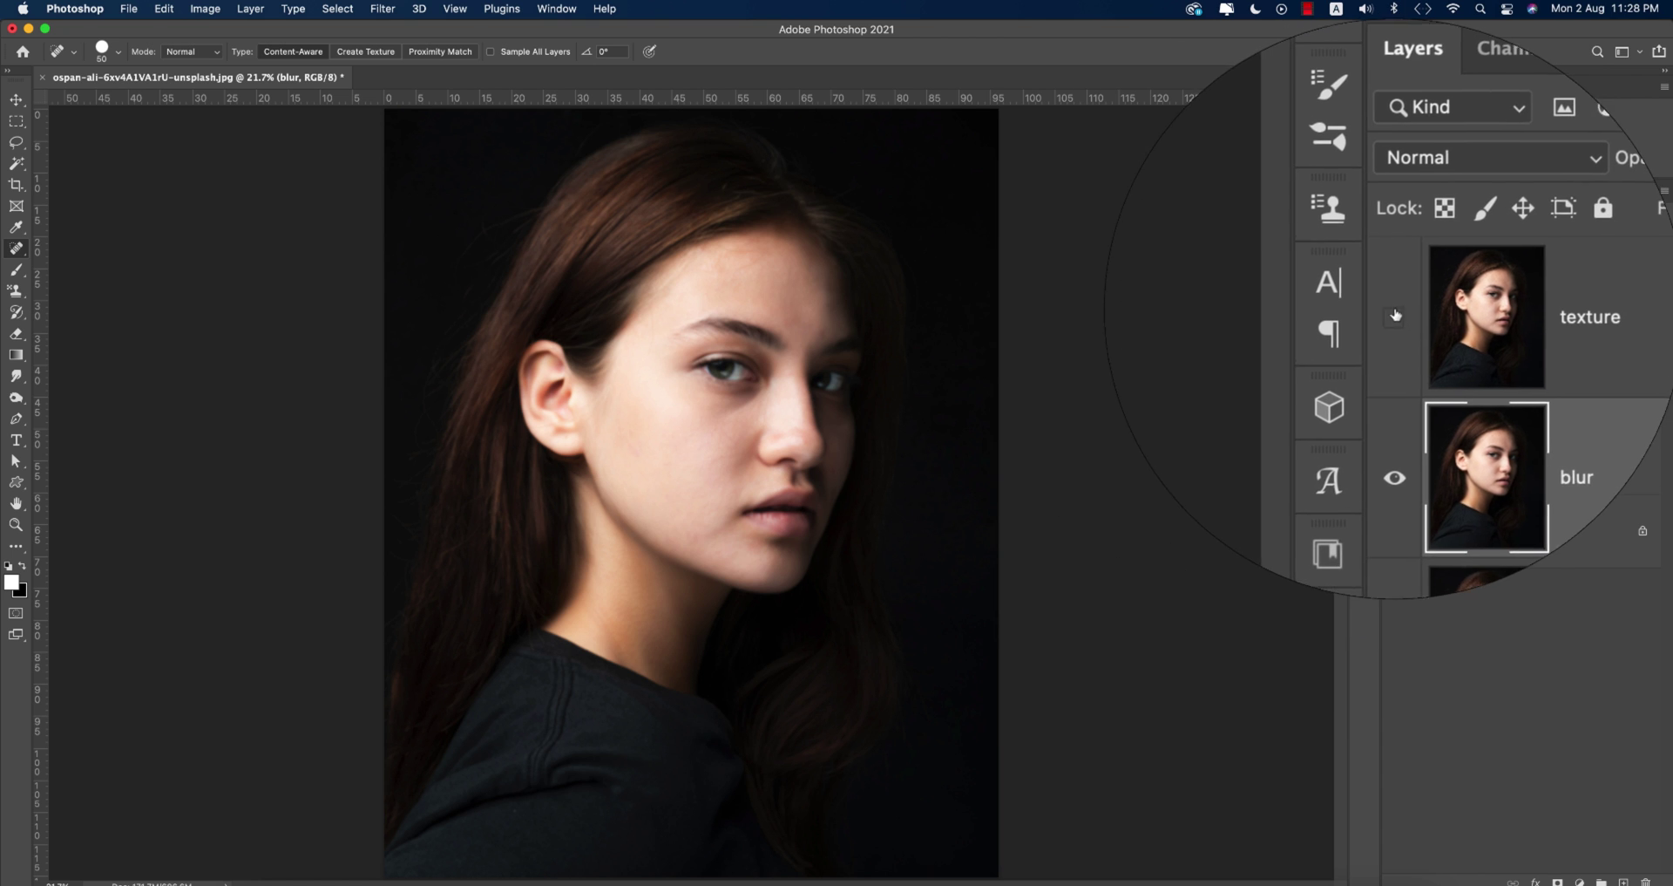
Apply a 3.3-pixel High Pass to the texture layer and blend it in Hard Light.
{"action": "left_click", "coordinate": [1416, 303]}
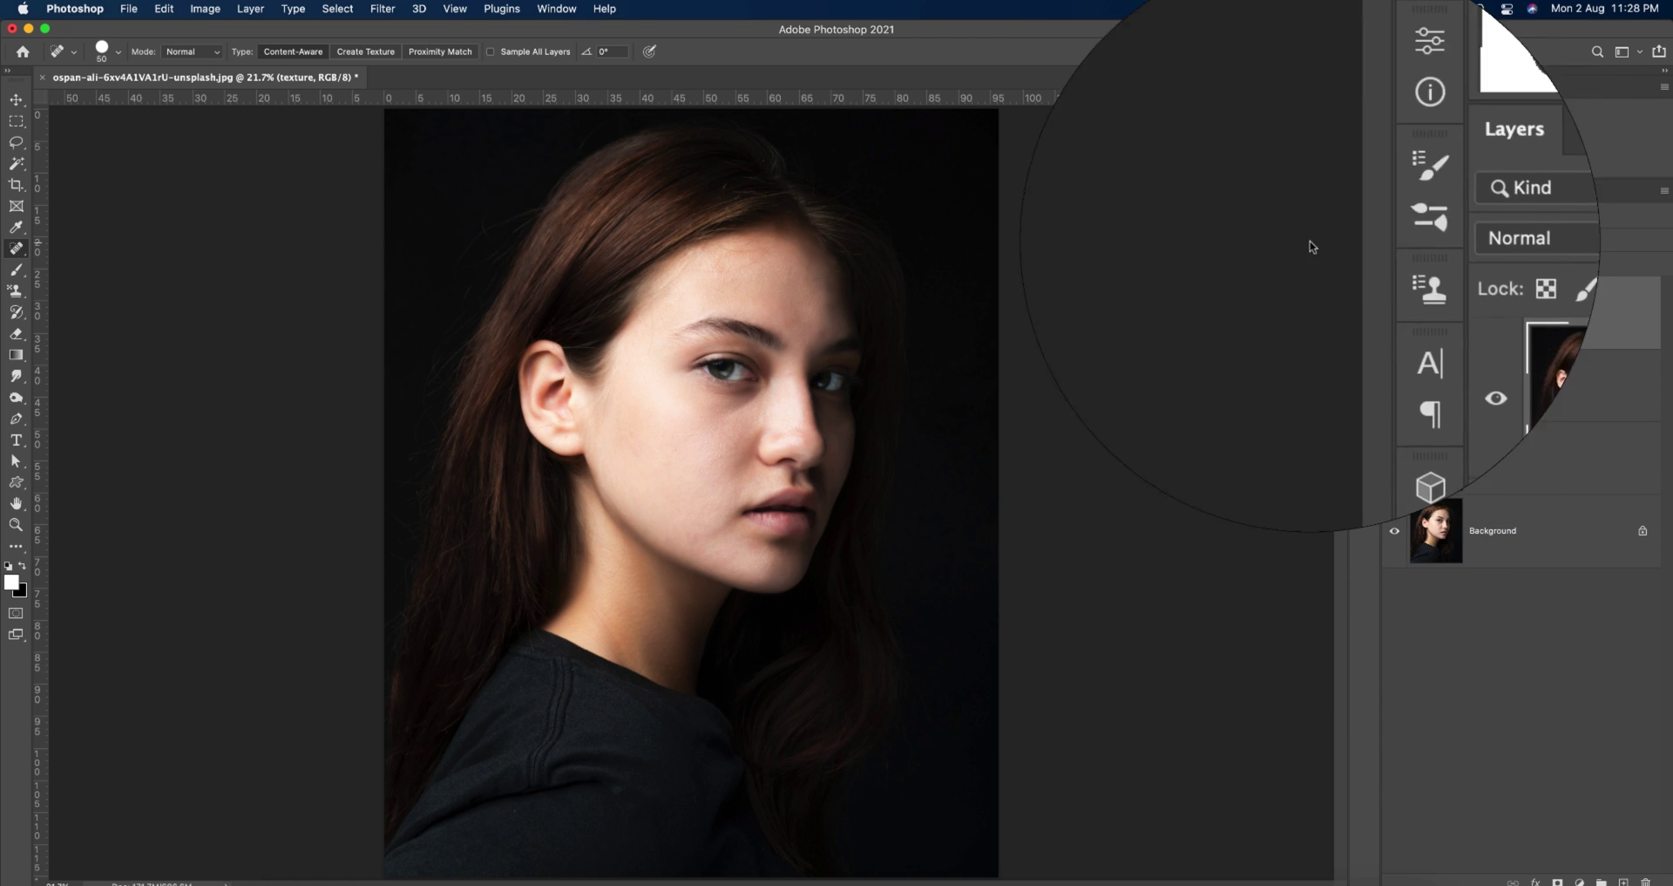
{"action": "left_click", "coordinate": [383, 9]}
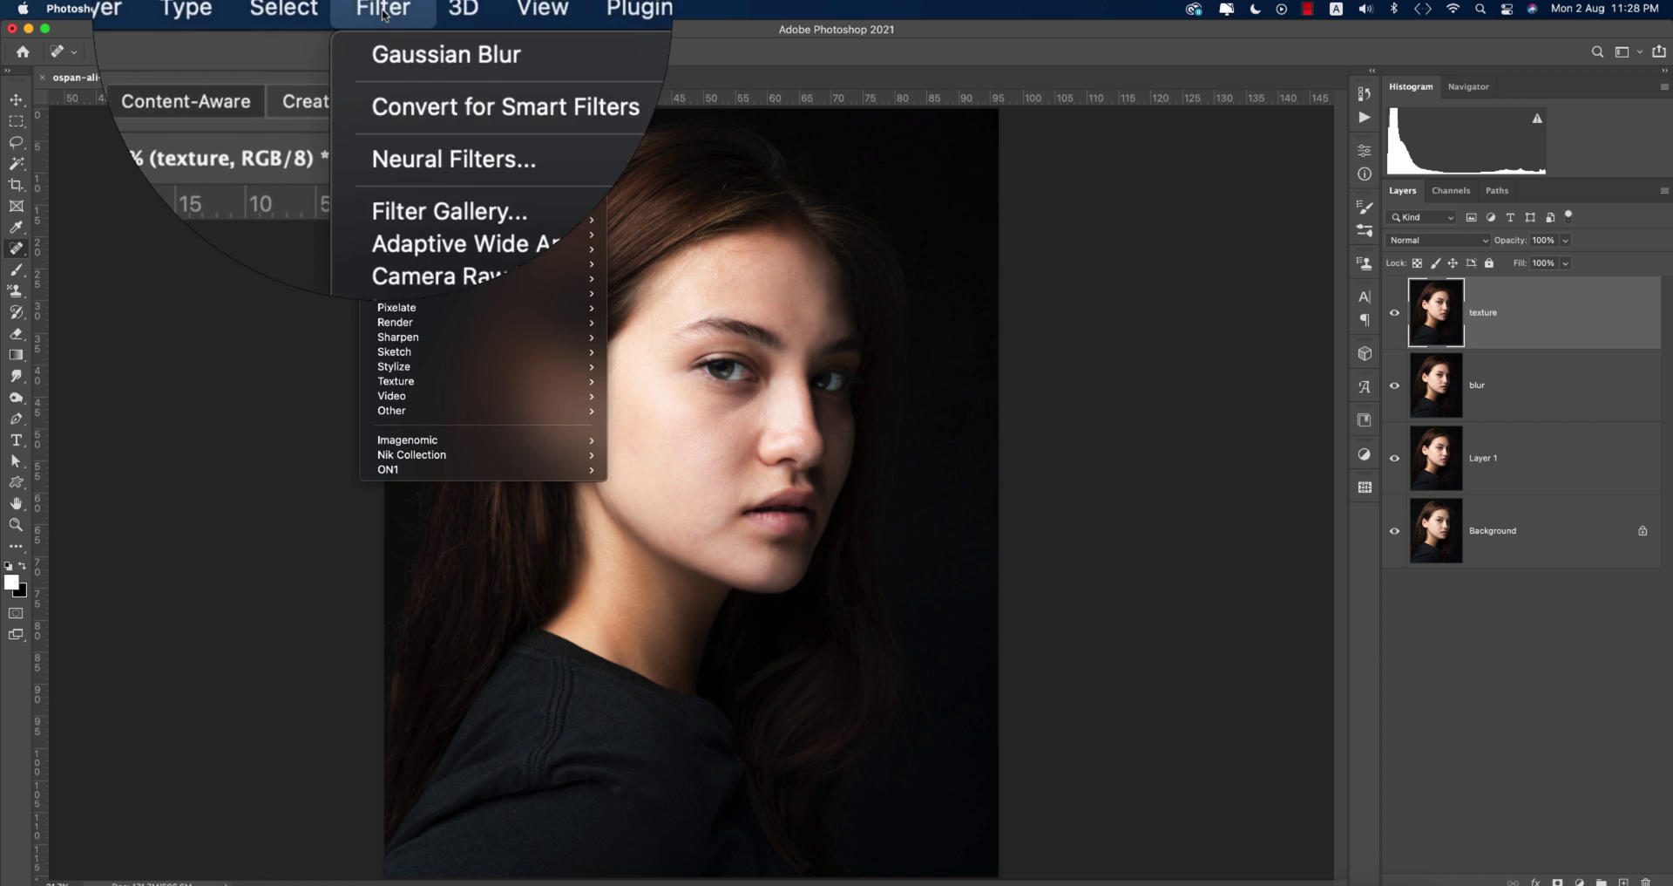
{"action": "mouse_move", "coordinate": [449, 410]}
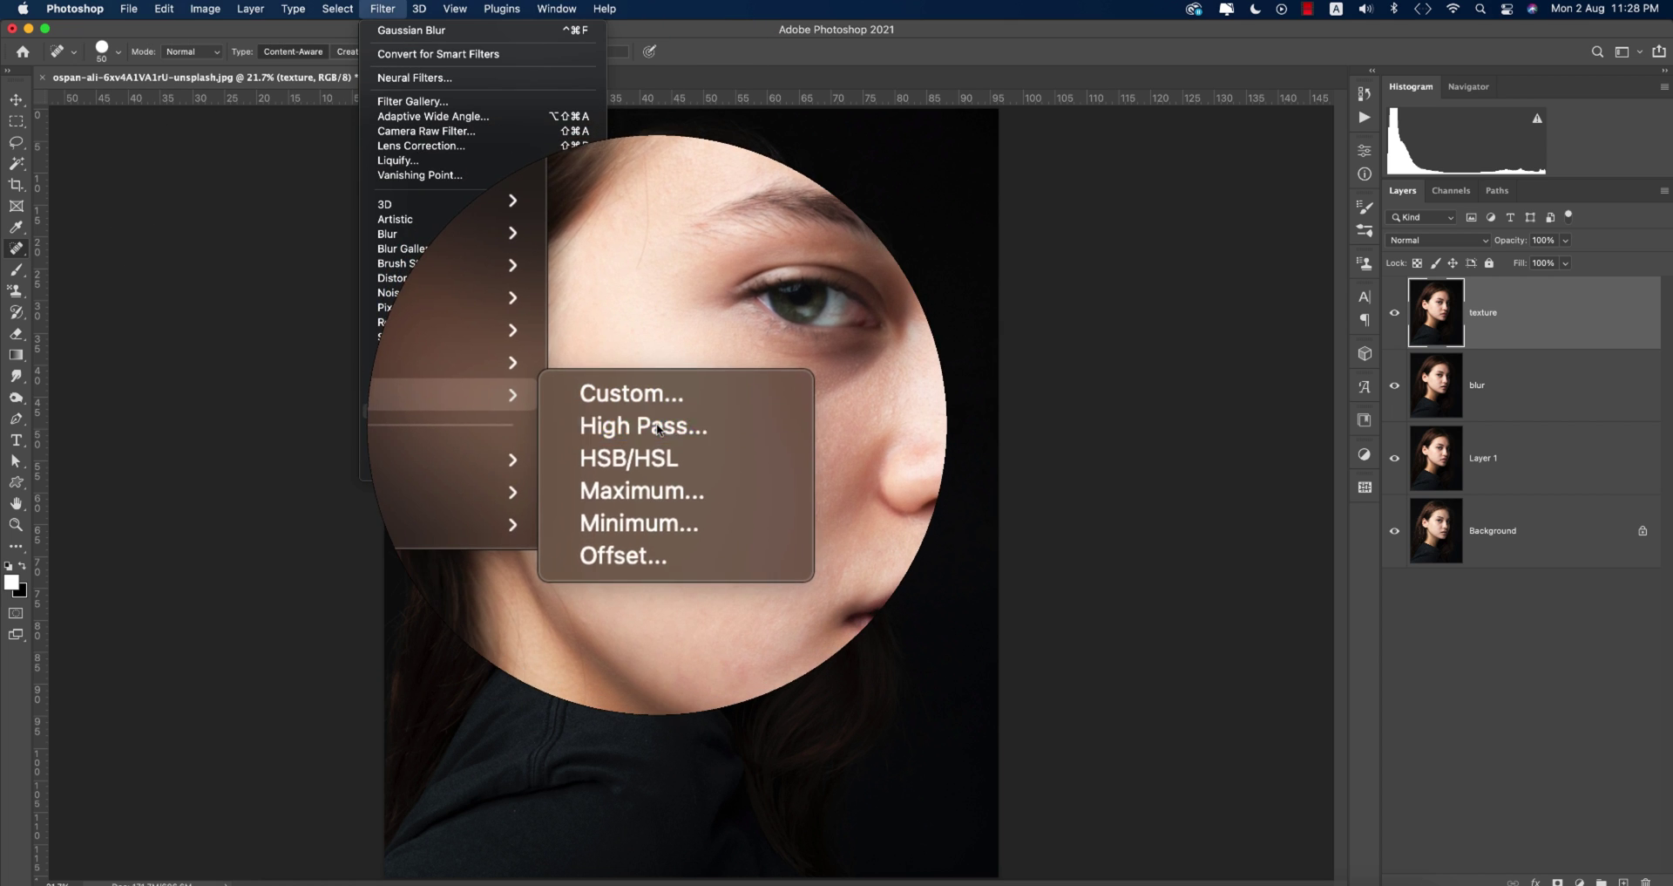
{"action": "left_click", "coordinate": [660, 429]}
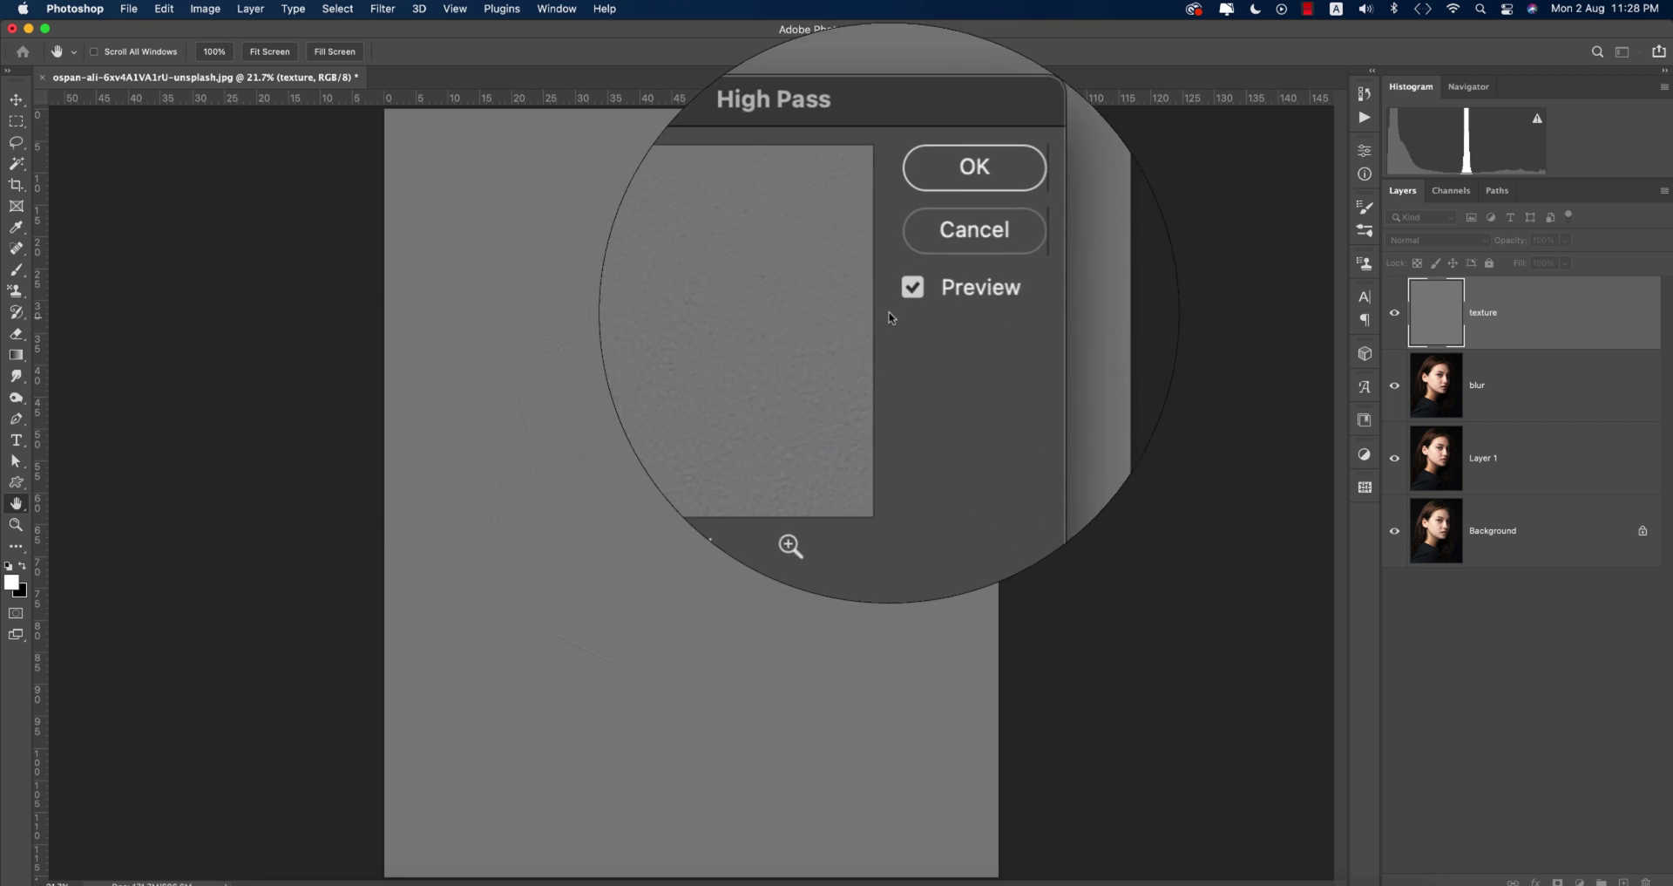
{"action": "left_click", "coordinate": [923, 243]}
{"action": "key", "text": "j"}
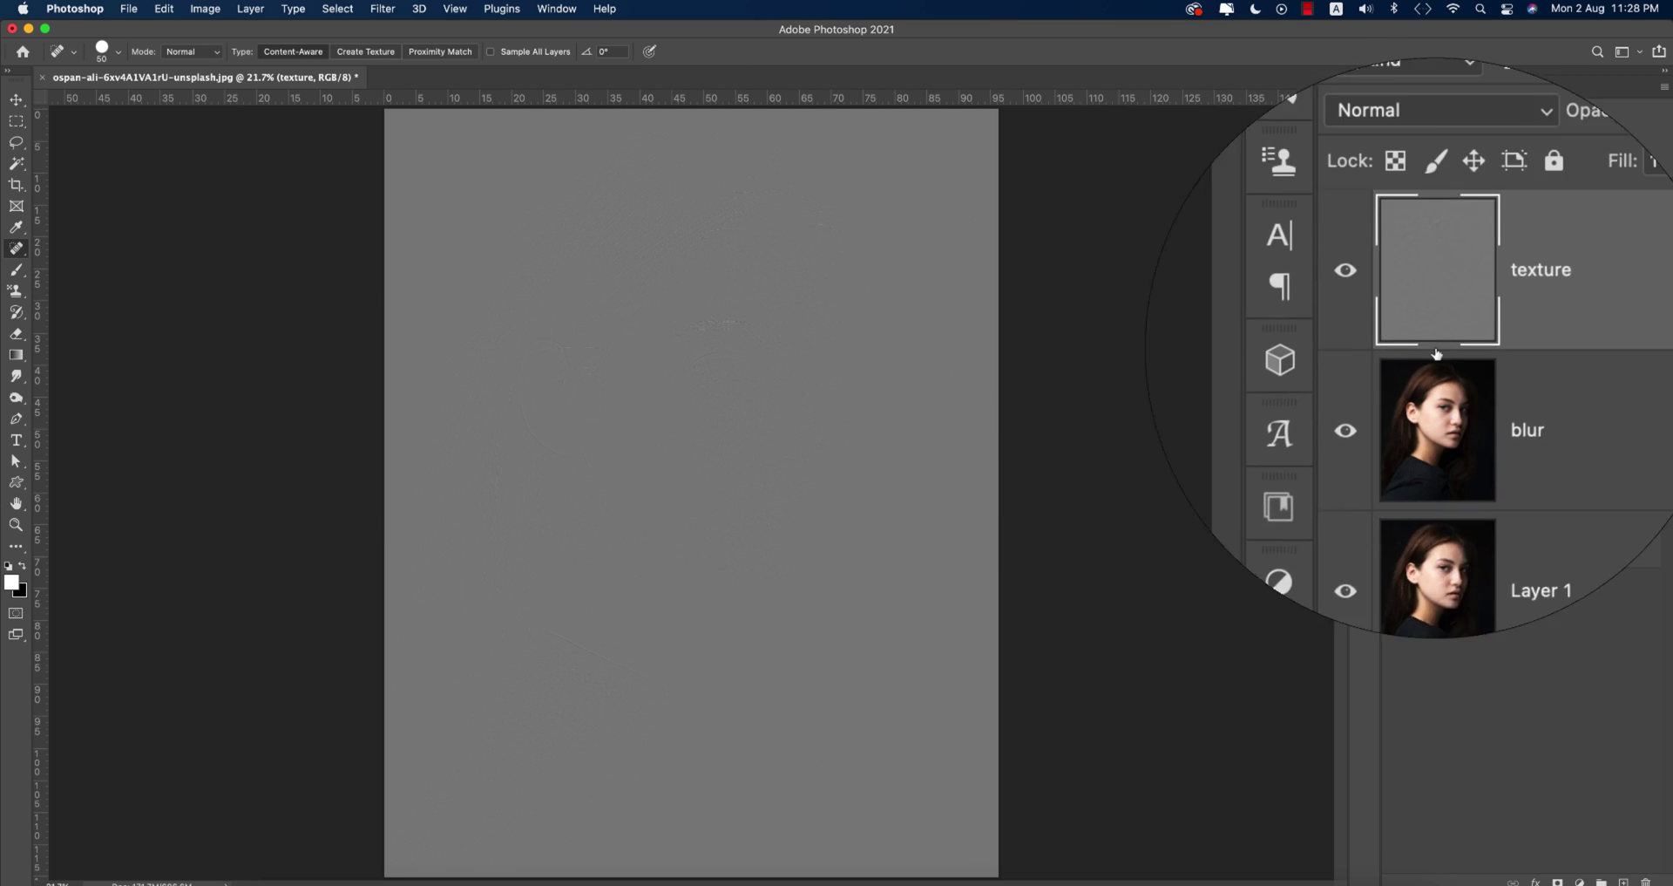
{"action": "left_click", "coordinate": [1417, 238]}
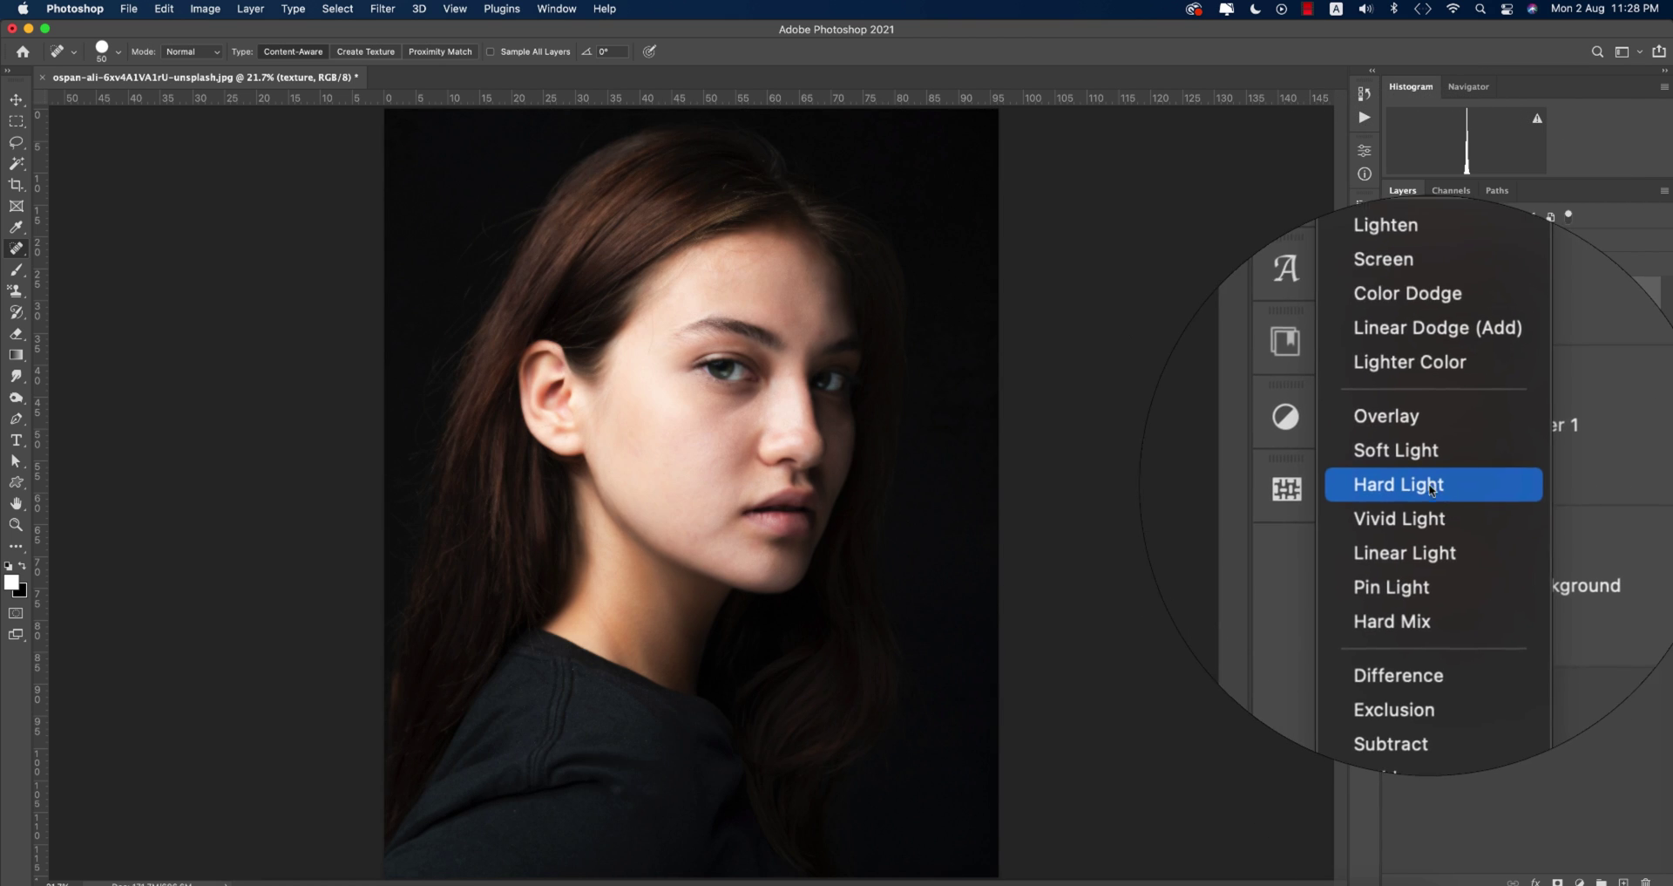
{"action": "left_click", "coordinate": [1426, 481]}
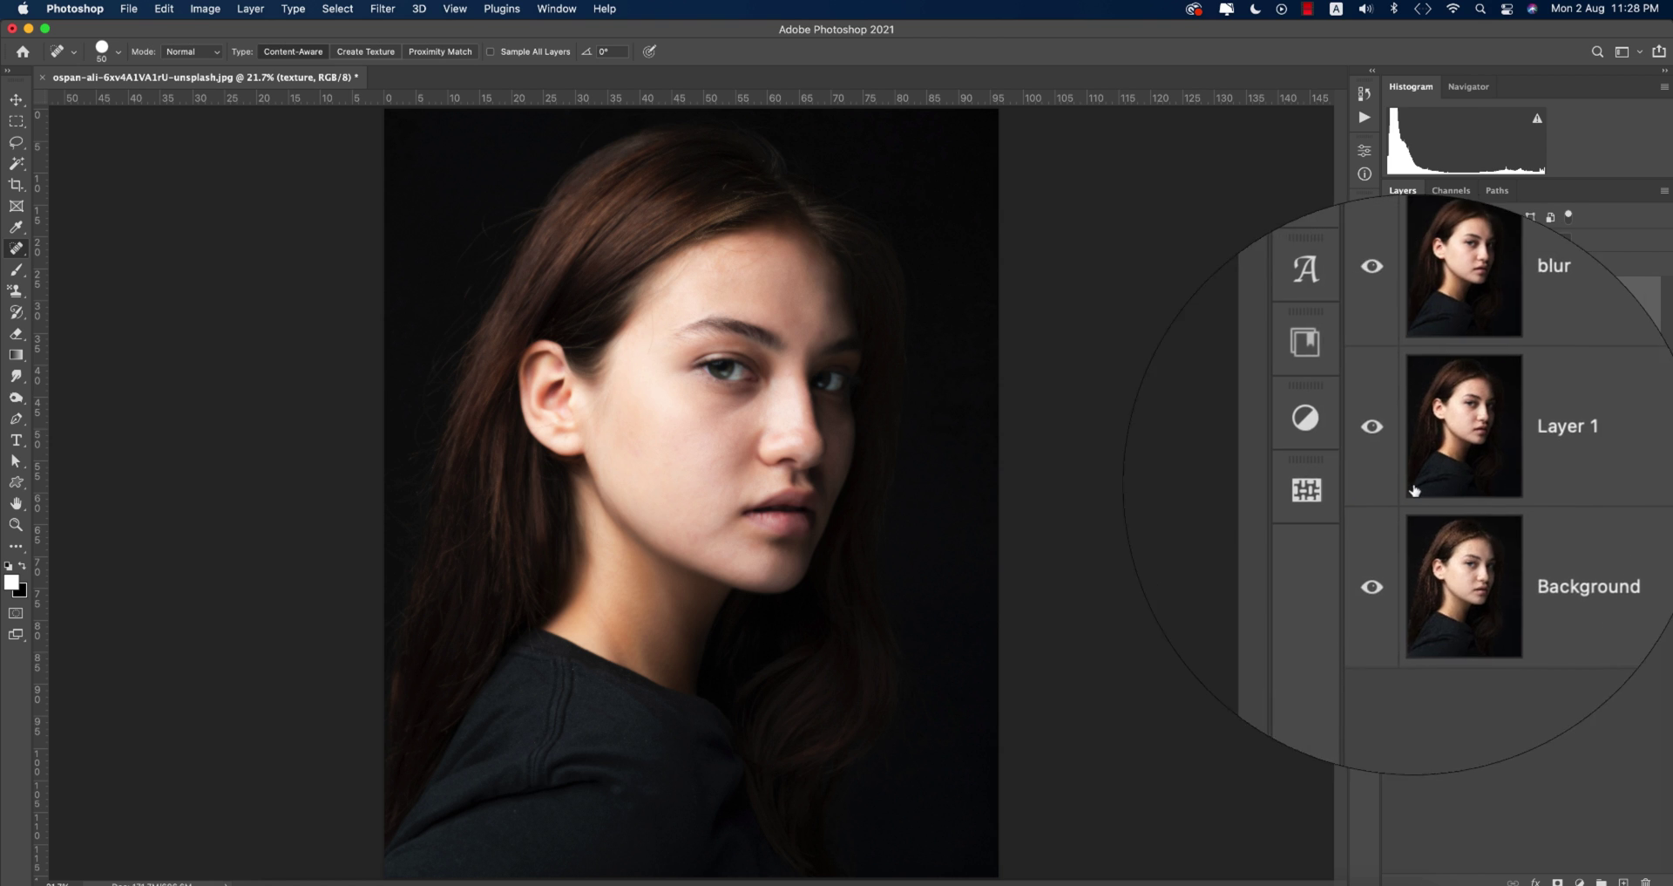
Group the blur and texture layers into Group 1 with an inverted, hiding mask.
{"action": "scroll", "coordinate": [691, 452], "scroll_direction": "up", "scroll_amount": 4}
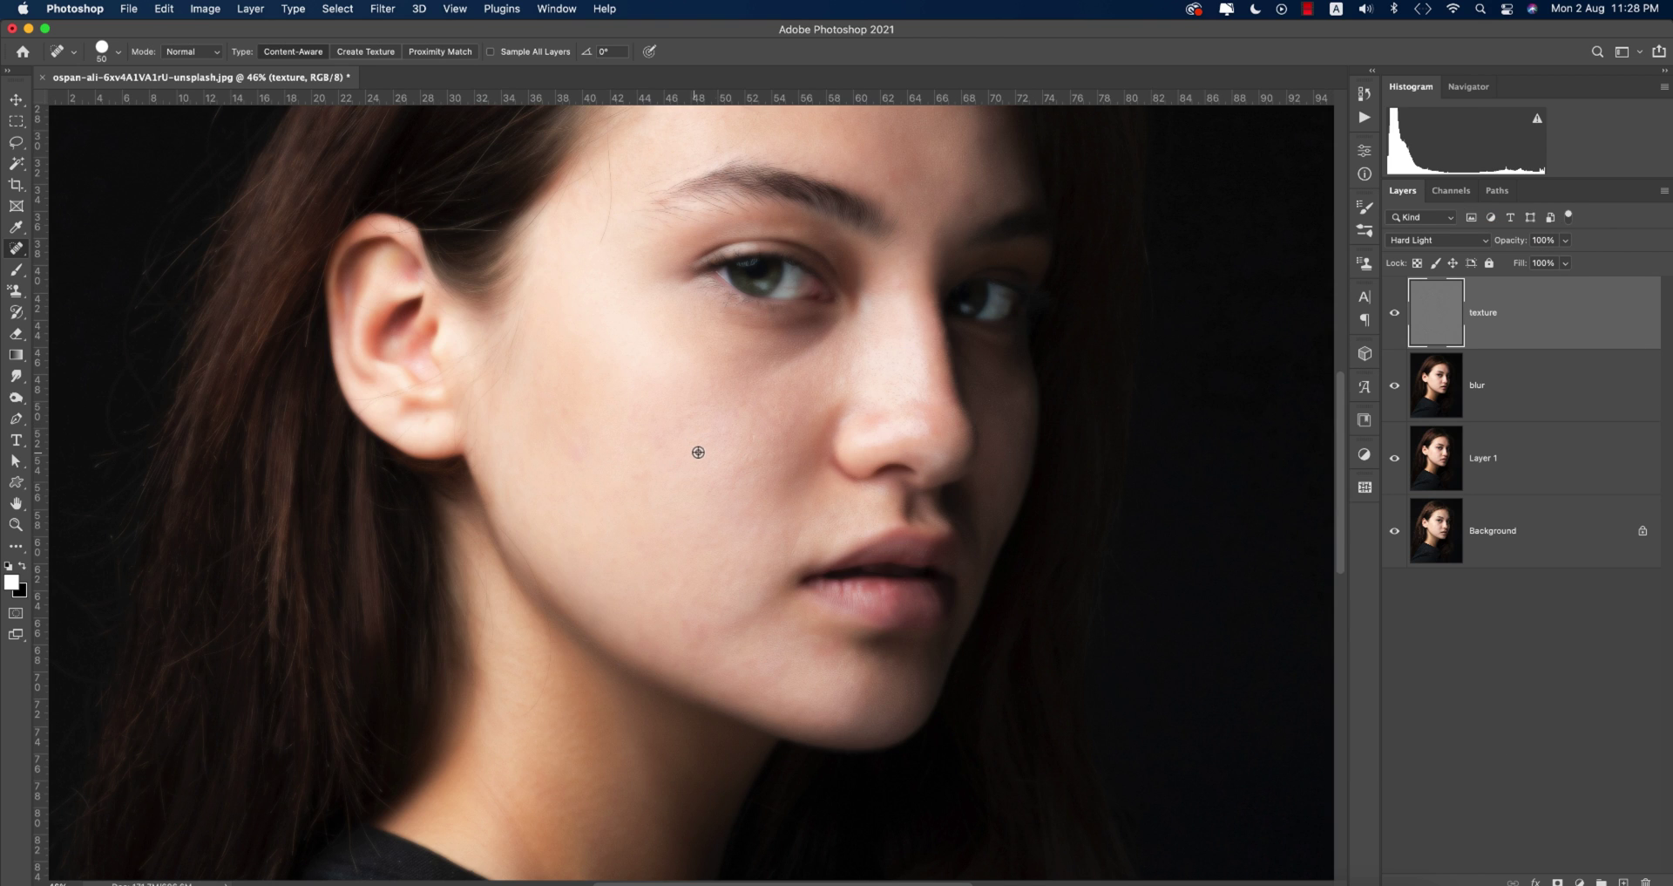
{"action": "left_click", "coordinate": [1539, 406], "text": "shift"}
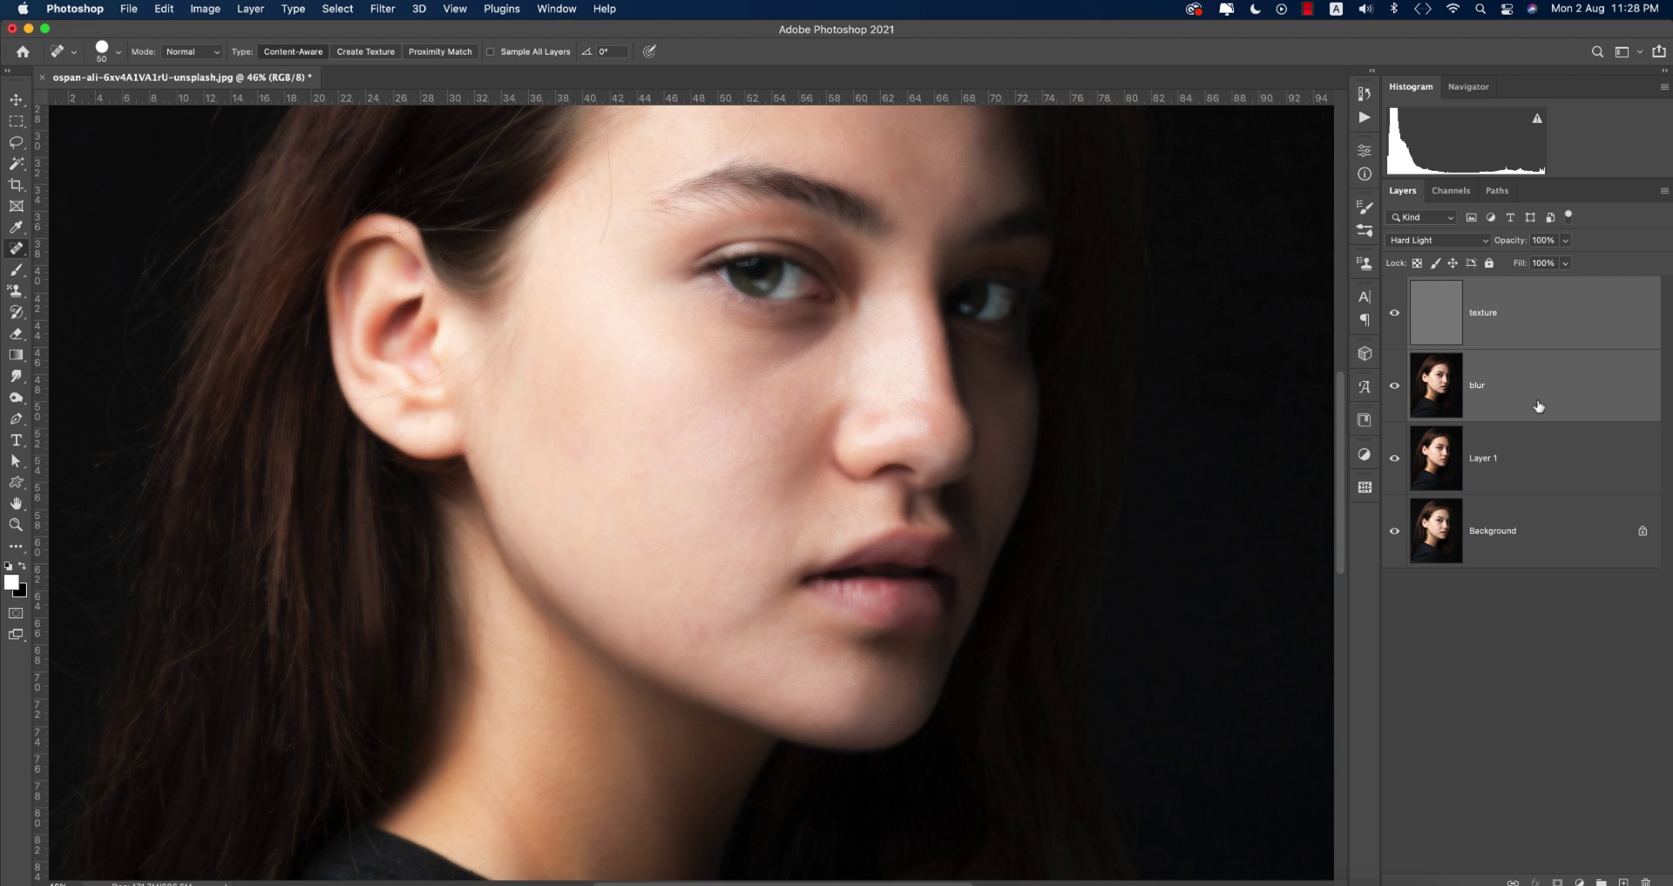
{"action": "key", "text": "super+g"}
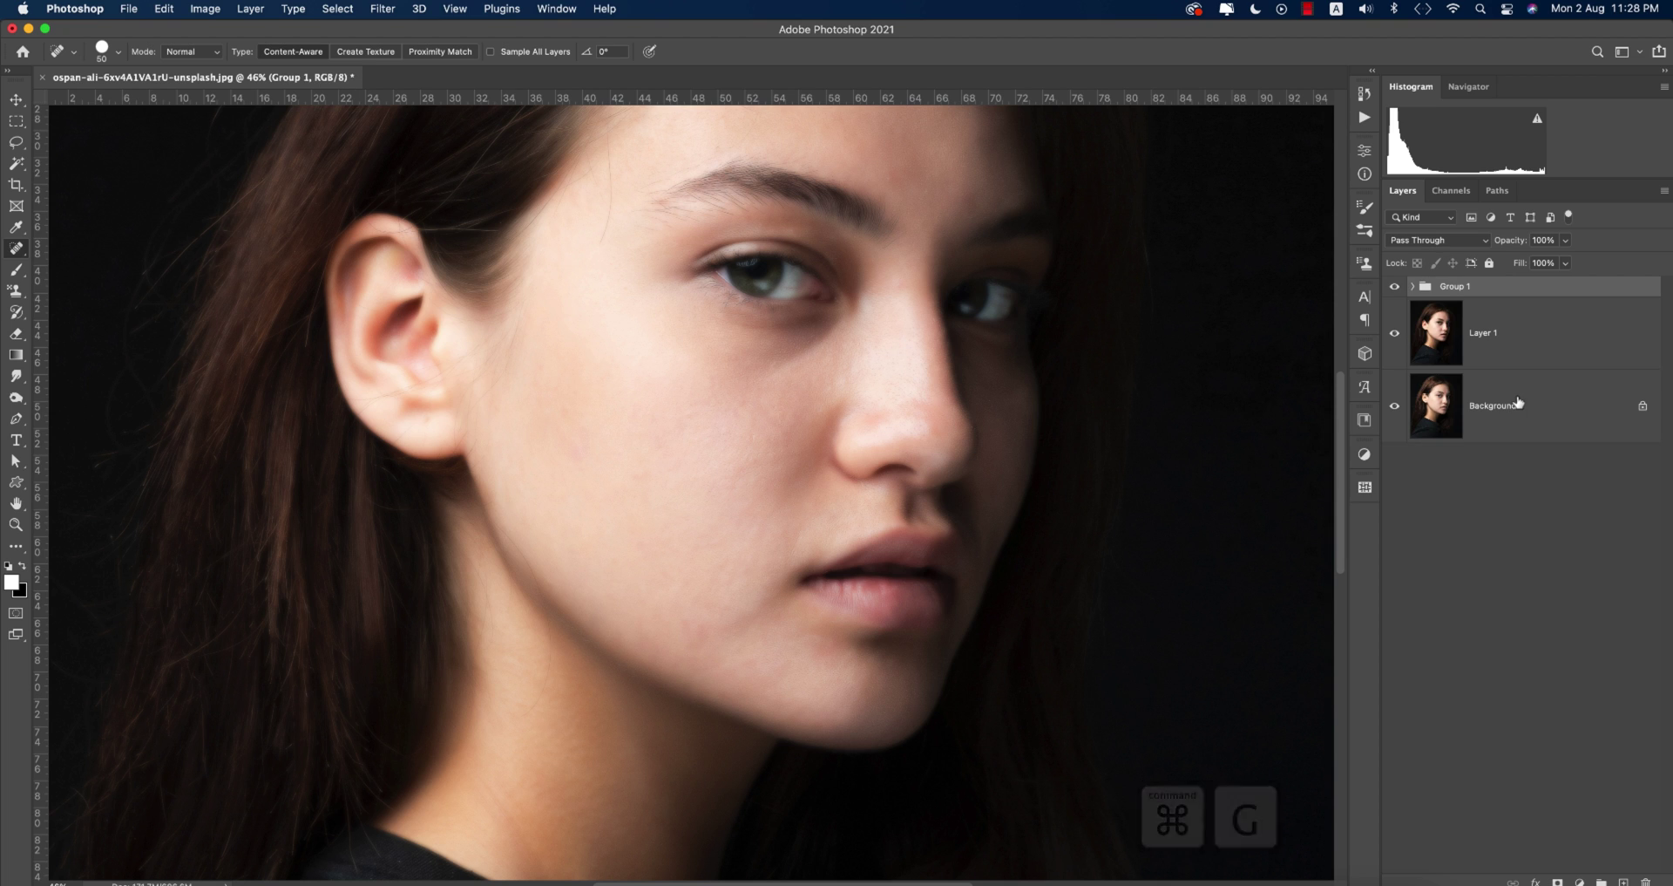
{"action": "left_click", "coordinate": [1557, 881]}
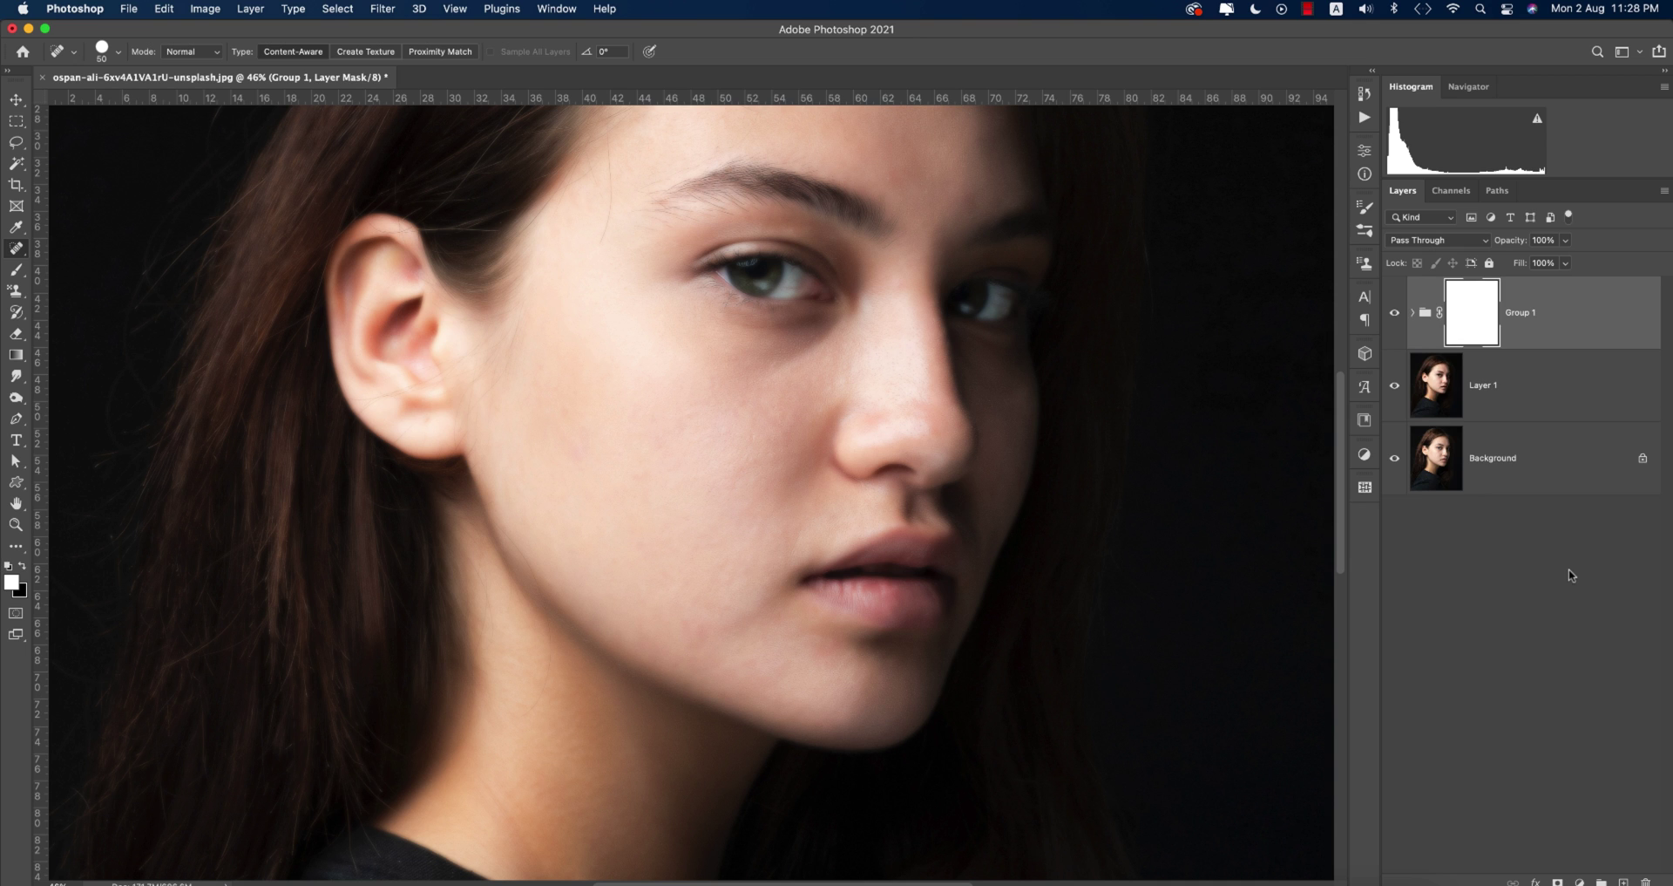
{"action": "key", "text": "super+i"}
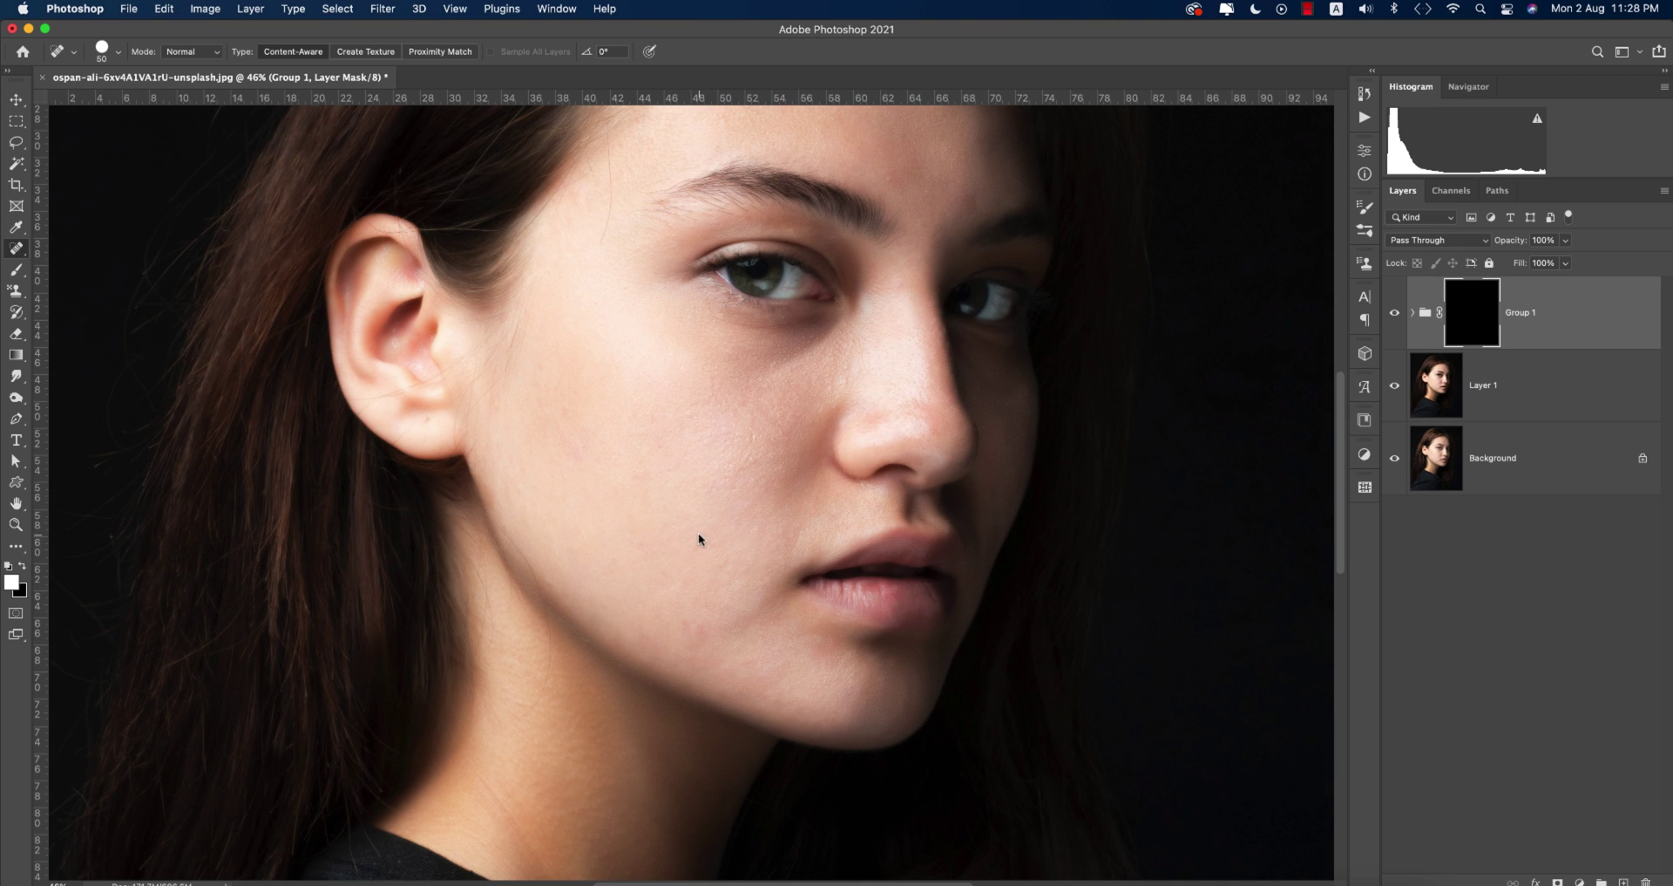
Set up a soft round brush at 27% opacity, lower flow, and size 800.
{"action": "key", "text": "b"}
{"action": "right_click", "coordinate": [710, 464]}
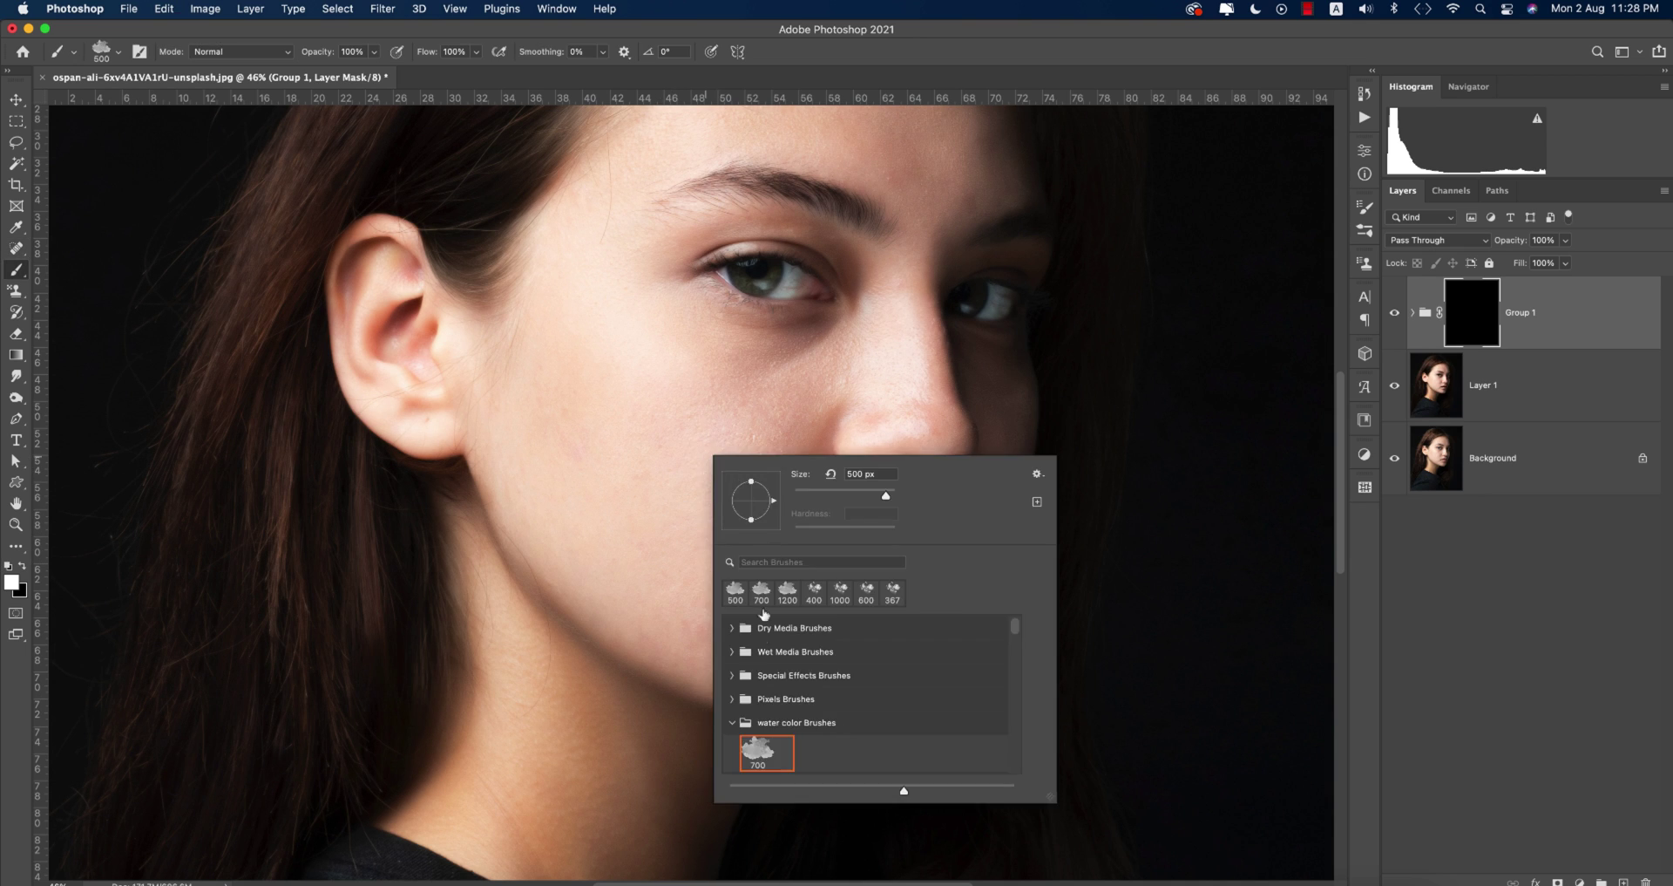
{"action": "left_click", "coordinate": [730, 628]}
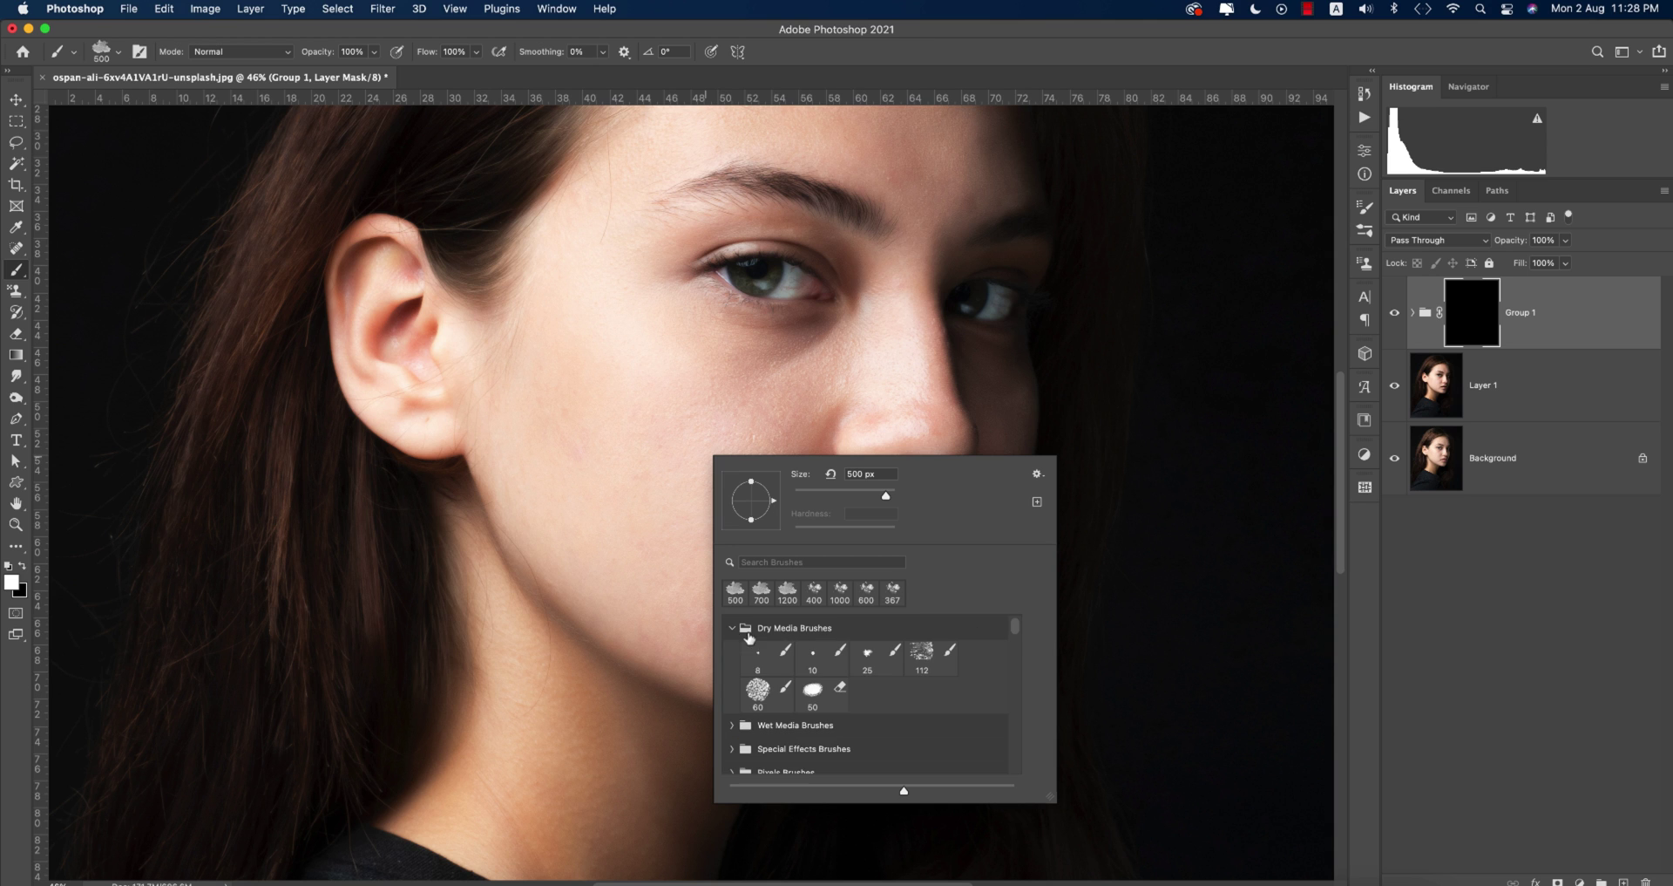
{"action": "scroll", "coordinate": [788, 677], "scroll_direction": "up", "scroll_amount": 3}
{"action": "left_click", "coordinate": [733, 628]}
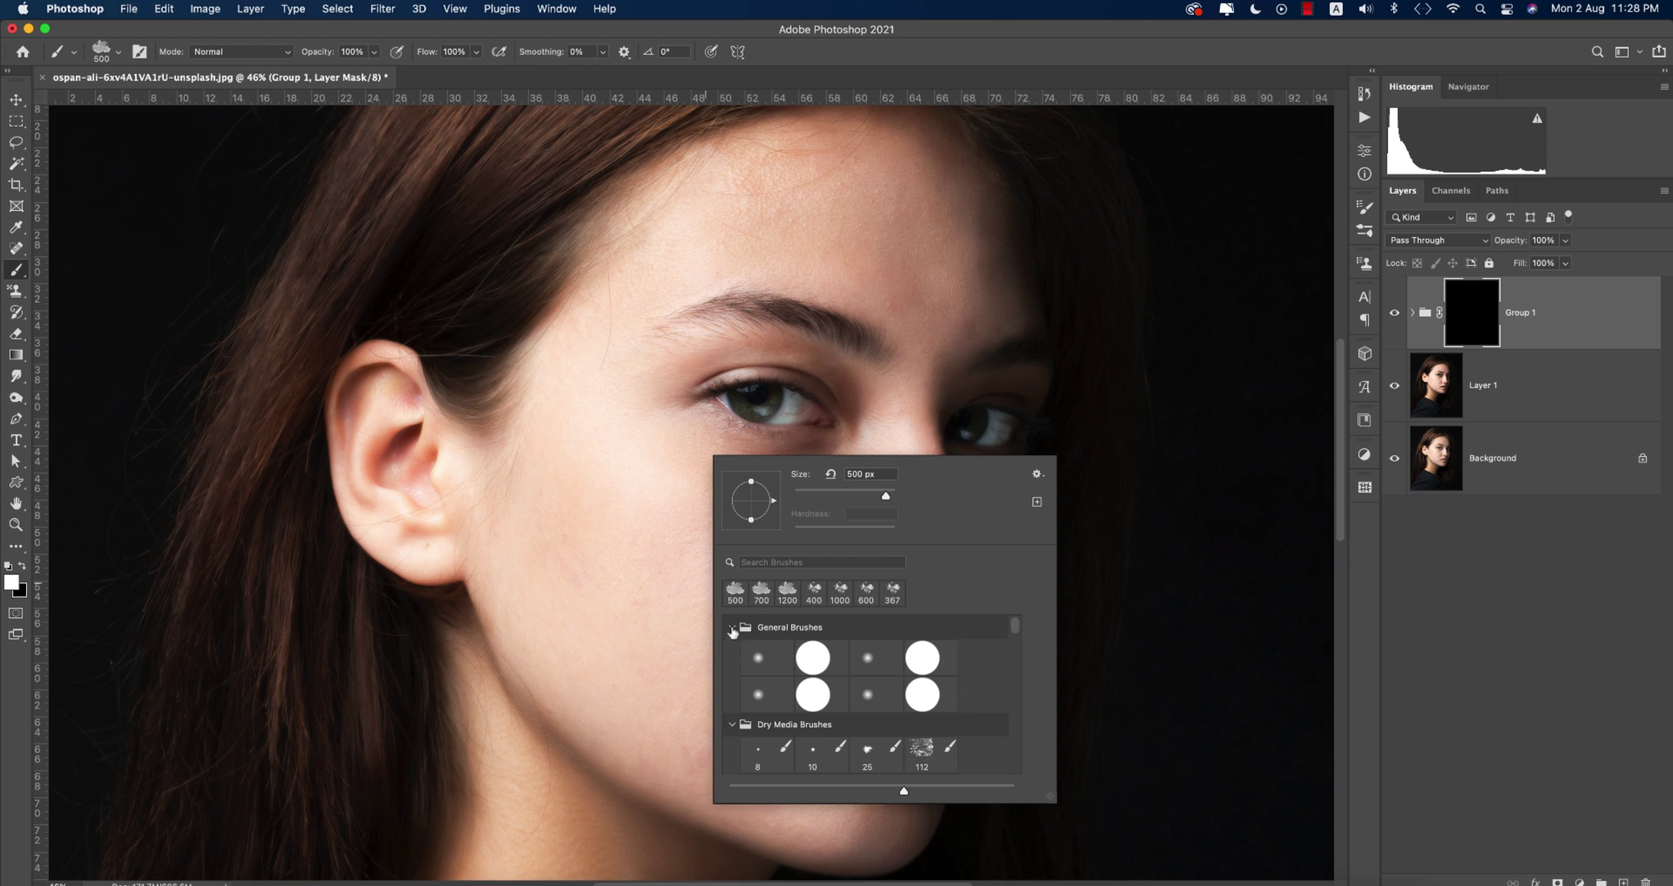
{"action": "left_click", "coordinate": [768, 659]}
{"action": "left_click_drag", "start_coordinate": [374, 51], "coordinate": [320, 75]}
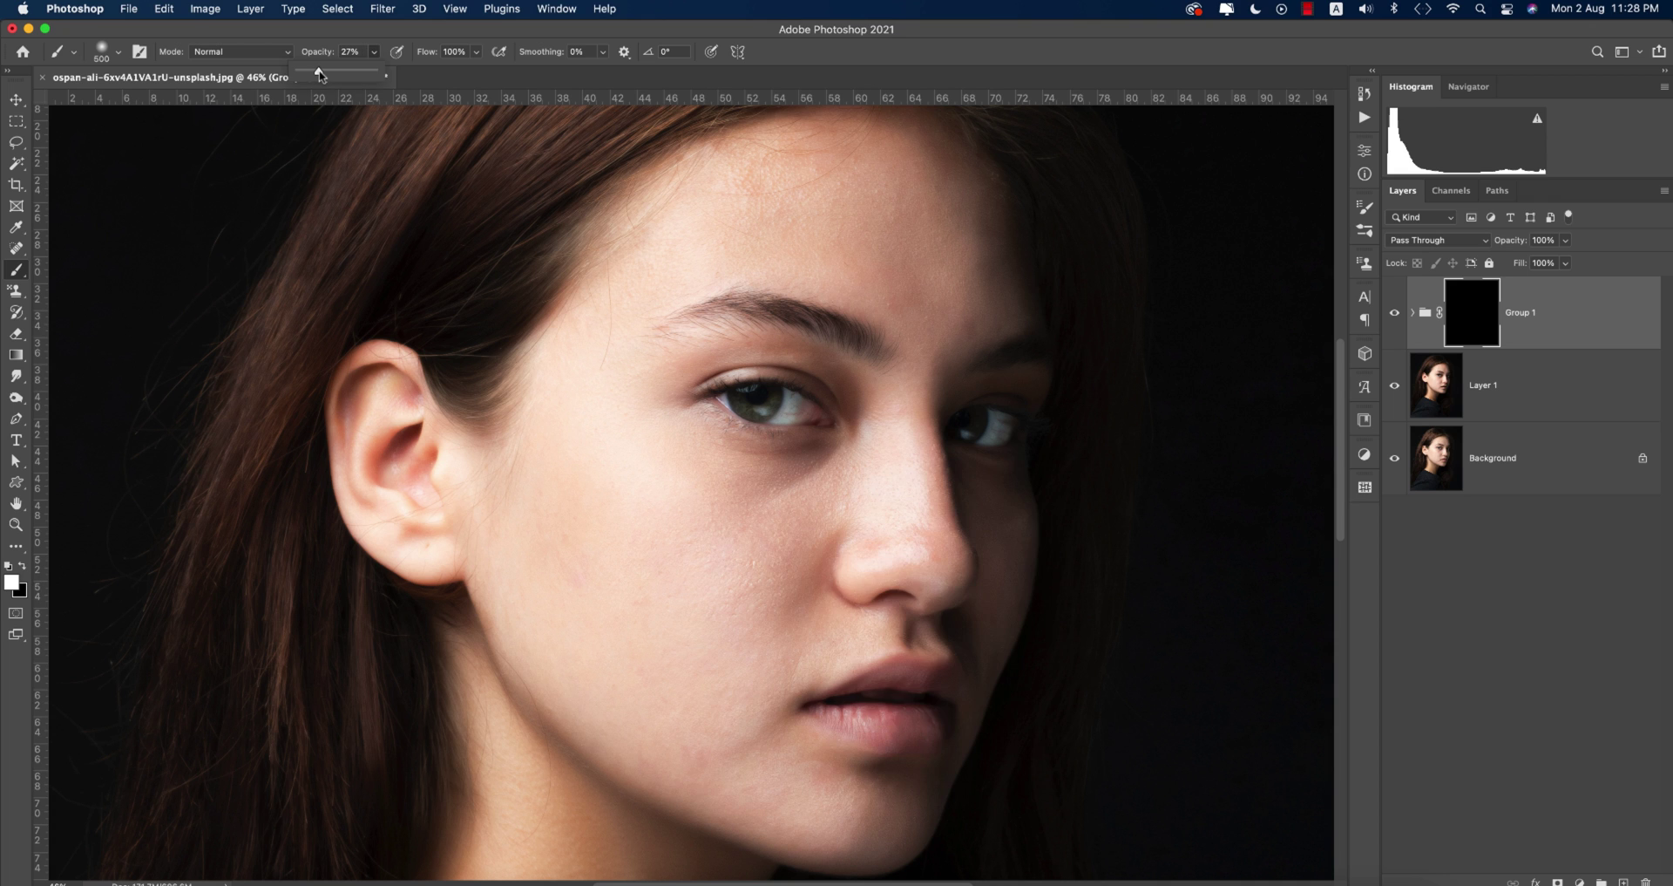
{"action": "left_click", "coordinate": [477, 52]}
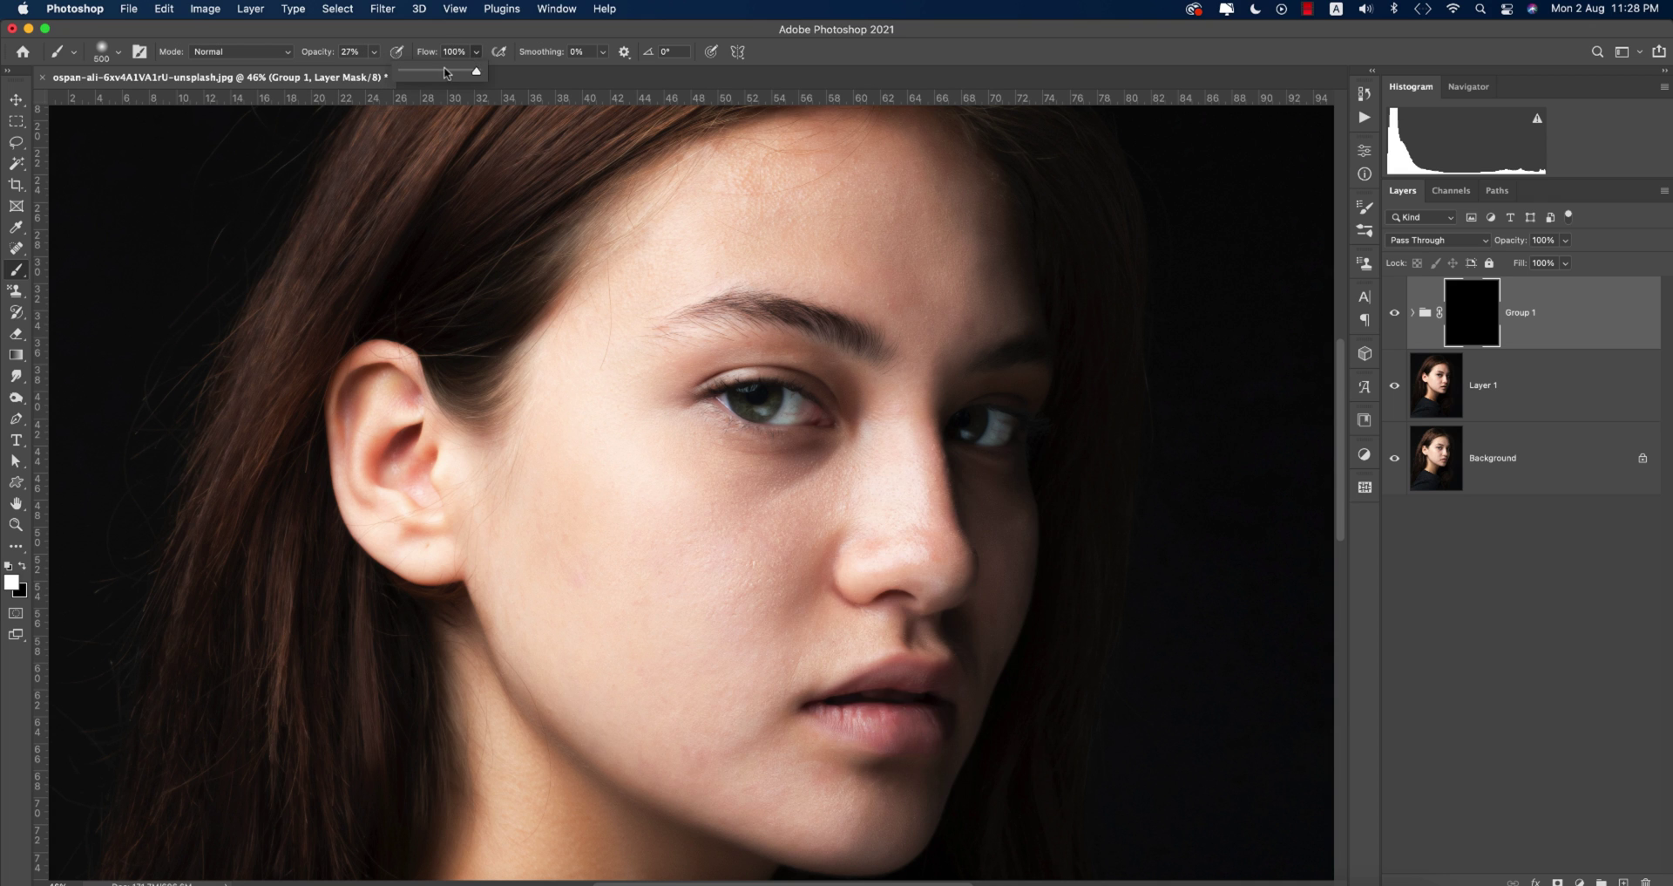
{"action": "left_click", "coordinate": [809, 572]}
{"action": "key", "text": "bracketright"}
{"action": "key", "text": "bracketright"}
{"action": "key", "text": "bracketright"}
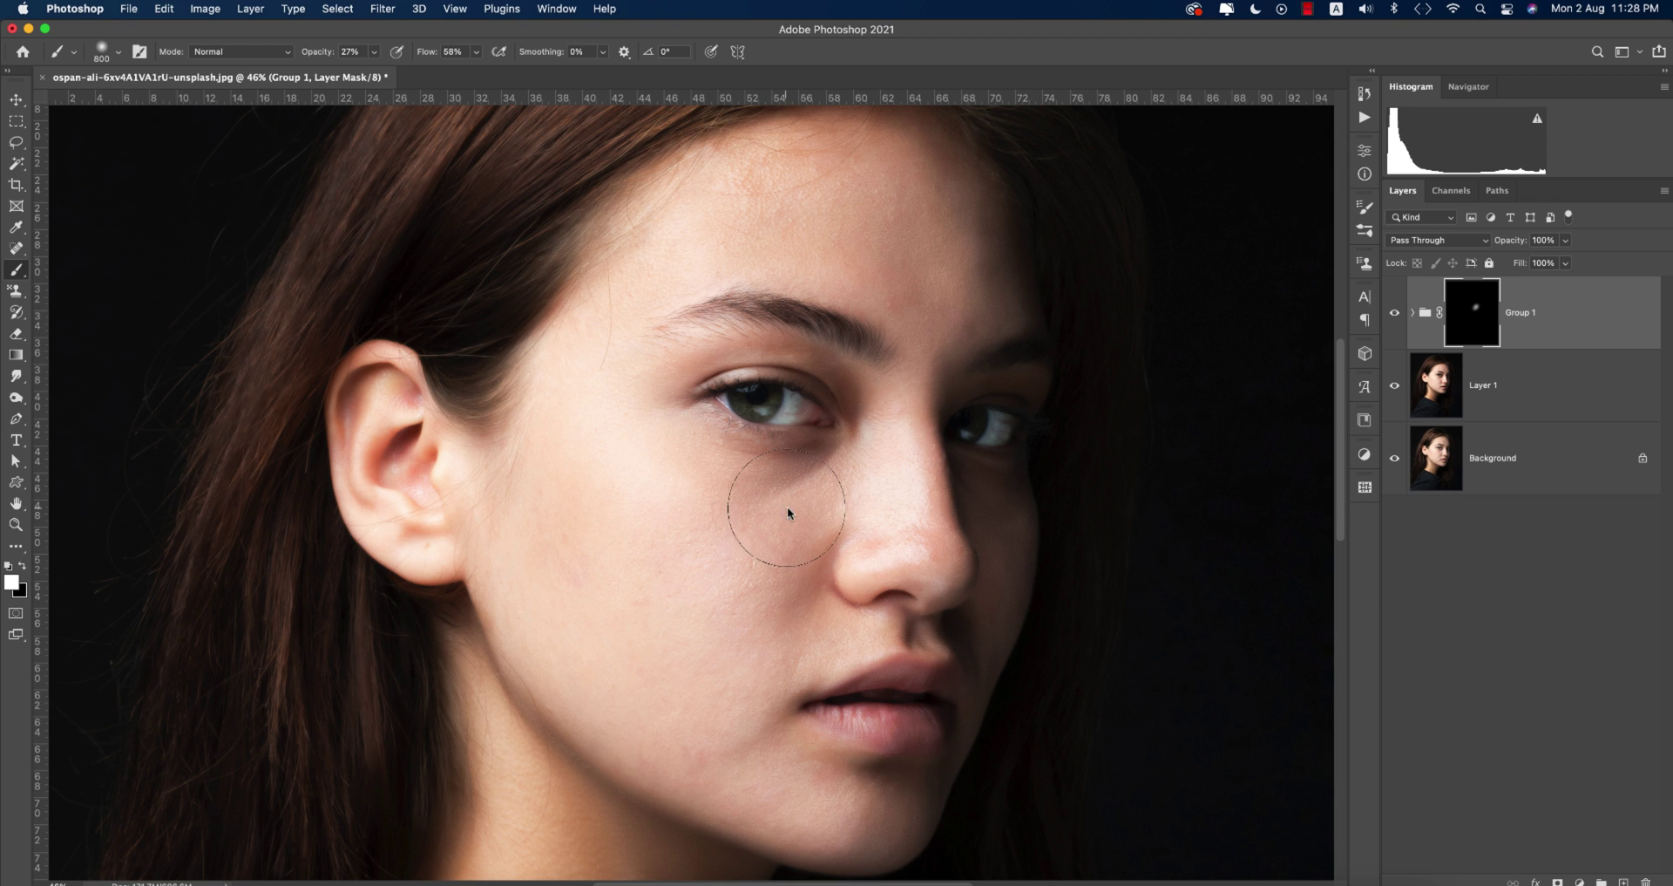
Shrink the brush slightly, fit the image on screen, and merge Group 1 into one layer.
{"action": "scroll", "coordinate": [736, 607], "scroll_direction": "right", "scroll_amount": 5}
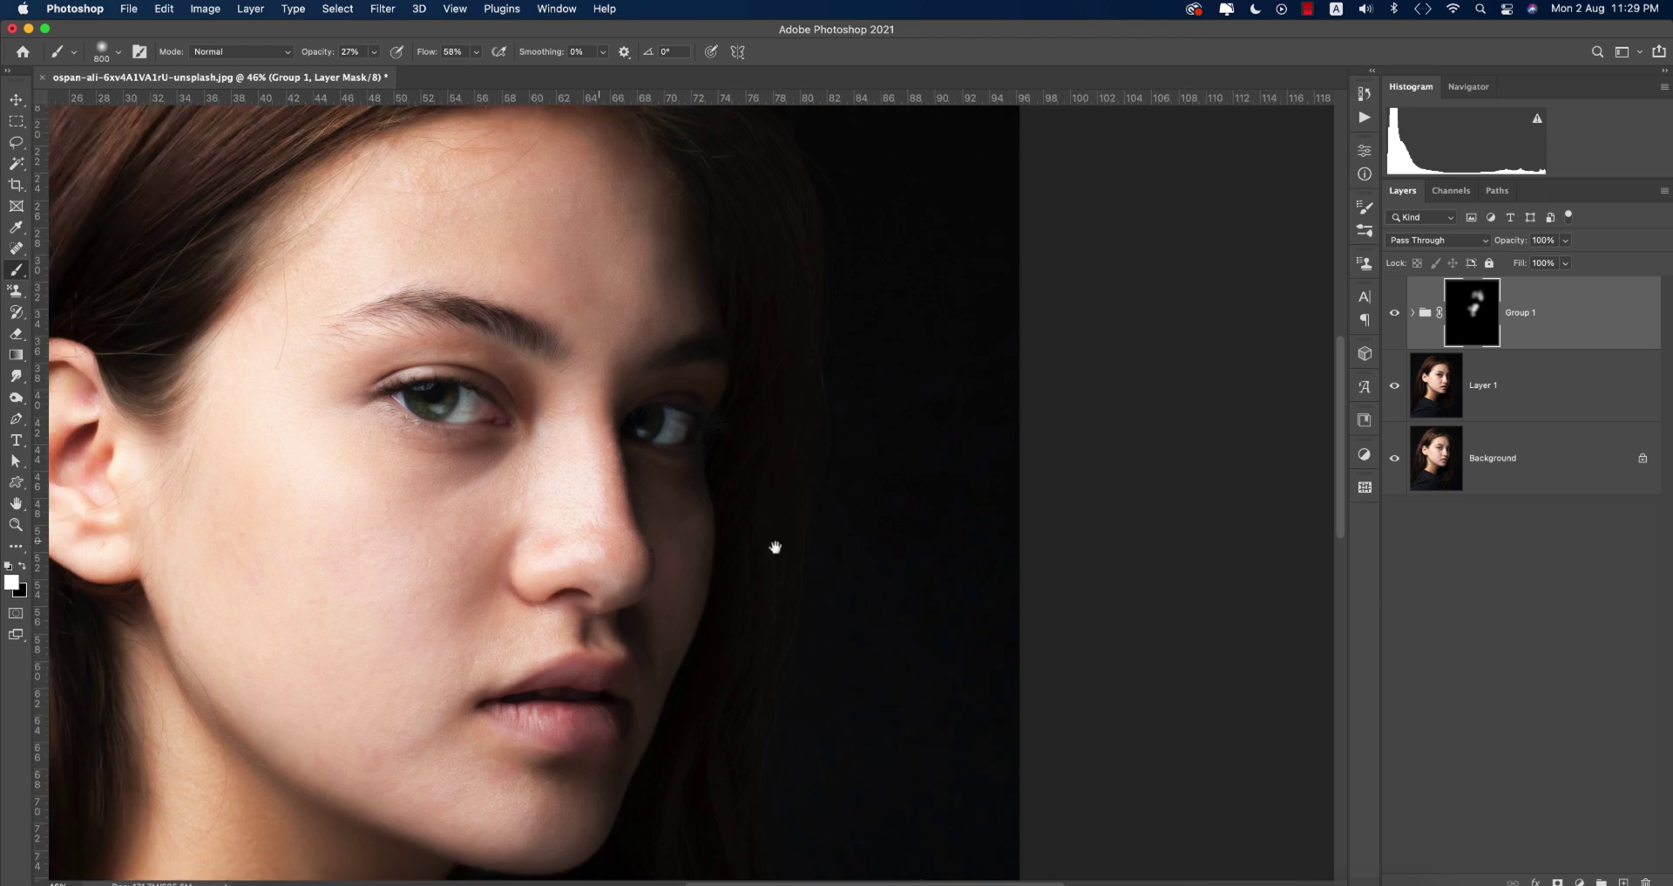
{"action": "scroll", "coordinate": [773, 549], "scroll_direction": "down", "scroll_amount": 10}
{"action": "key", "text": "bracketleft"}
{"action": "key", "text": "super+0"}
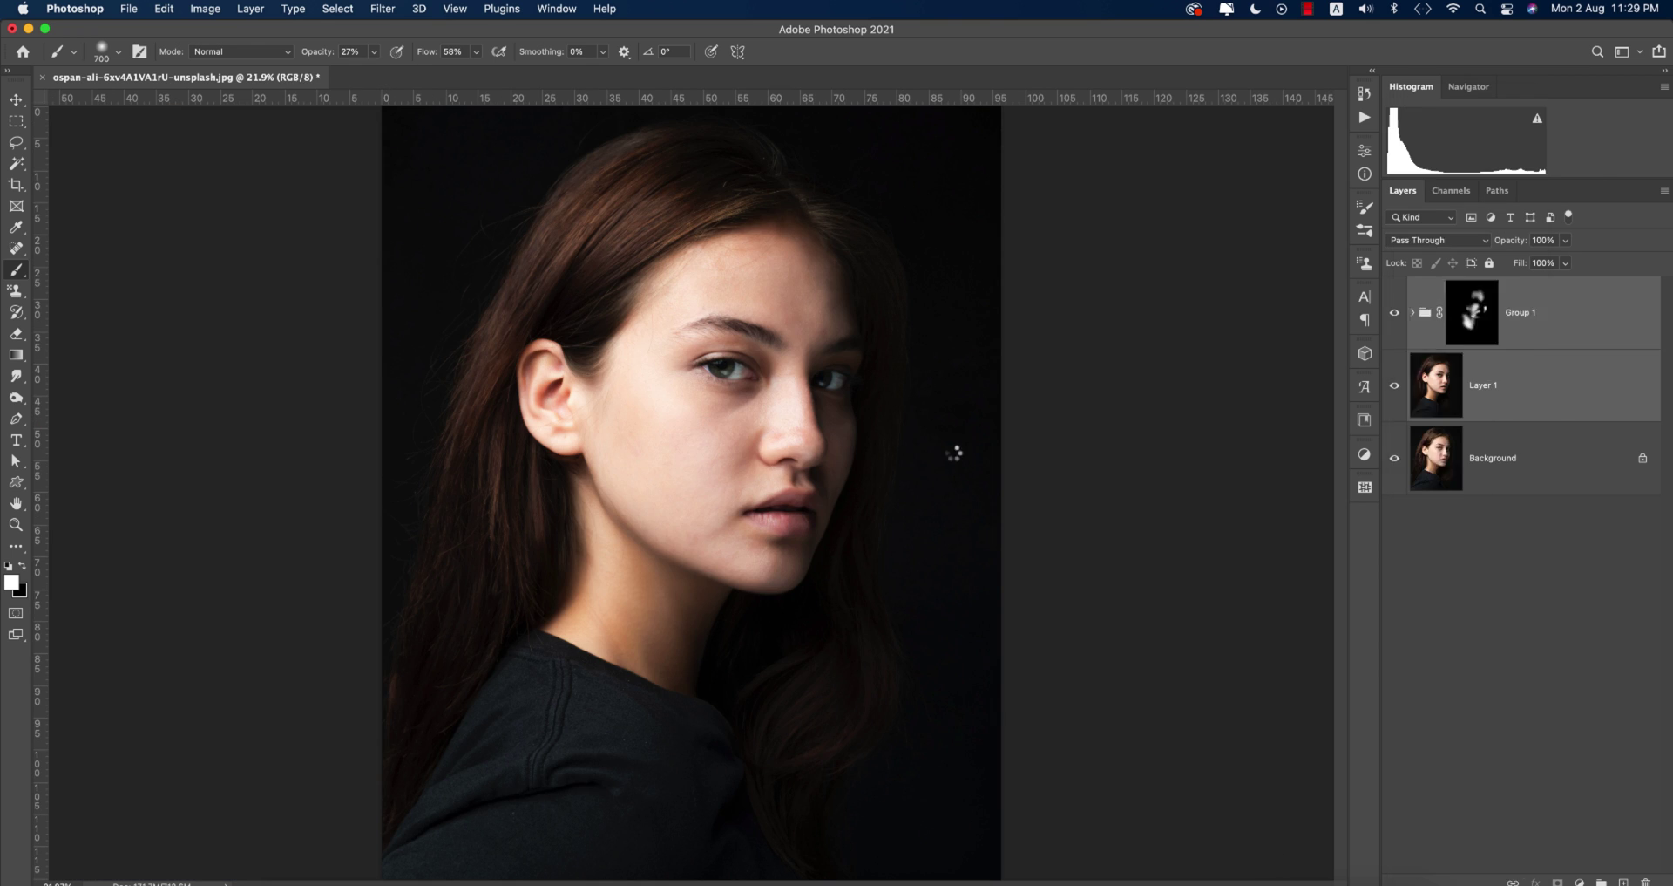
{"action": "key", "text": "super+e"}
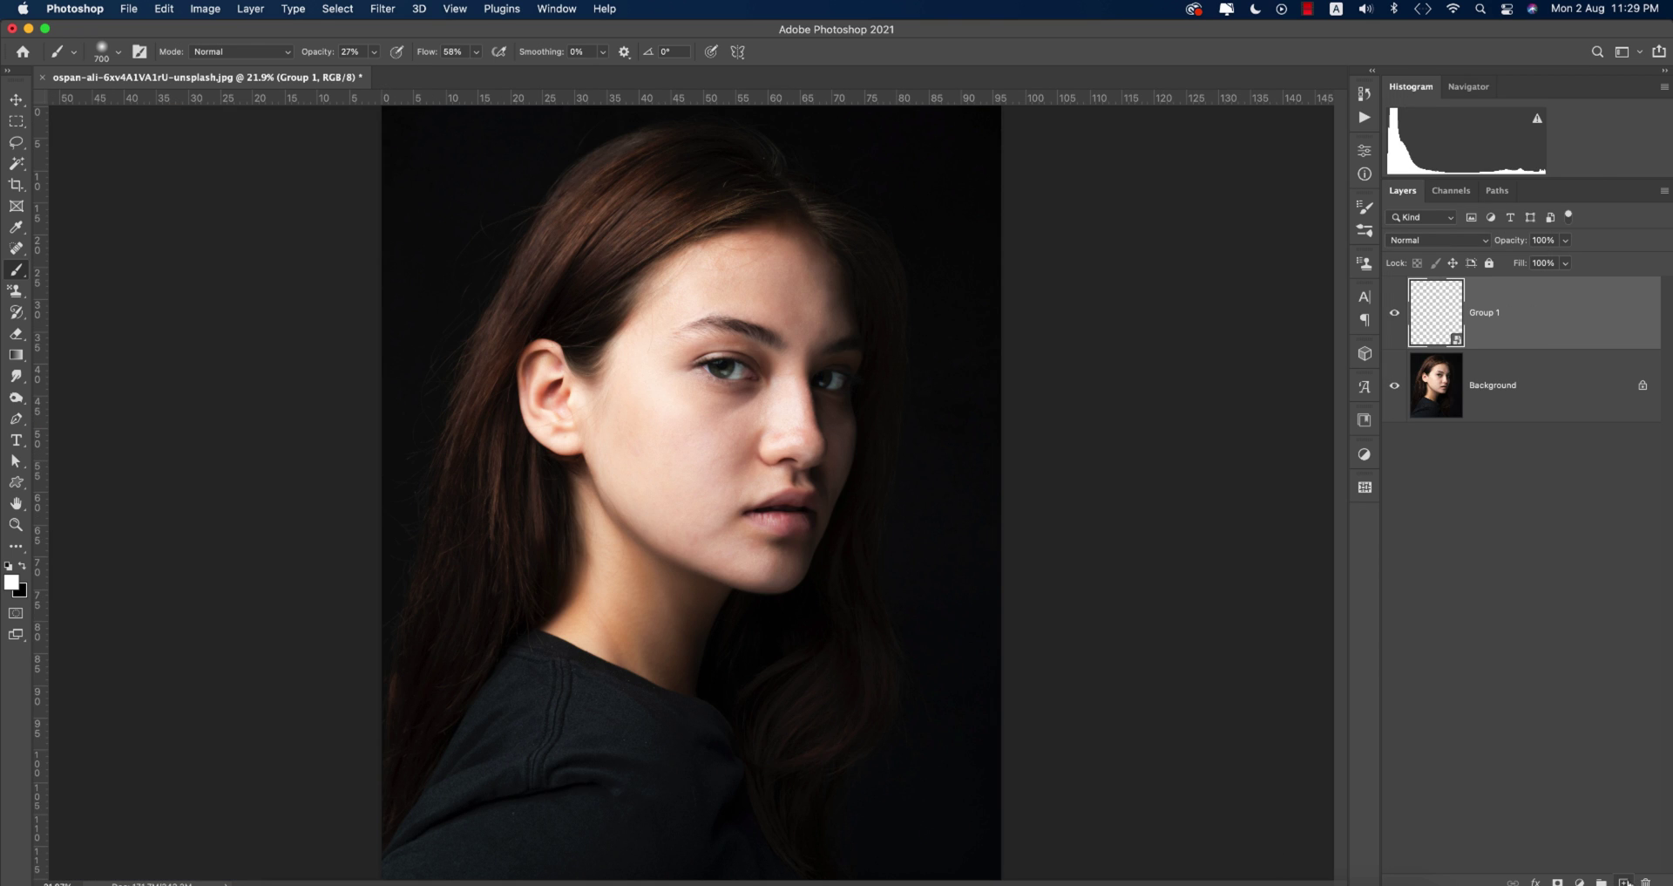
Add an empty layer, trace the upper lip with the Pen, and make it an unfeathered selection.
{"action": "key", "text": "super+shift+alt+n"}
{"action": "scroll", "coordinate": [831, 510], "scroll_direction": "up", "scroll_amount": 10}
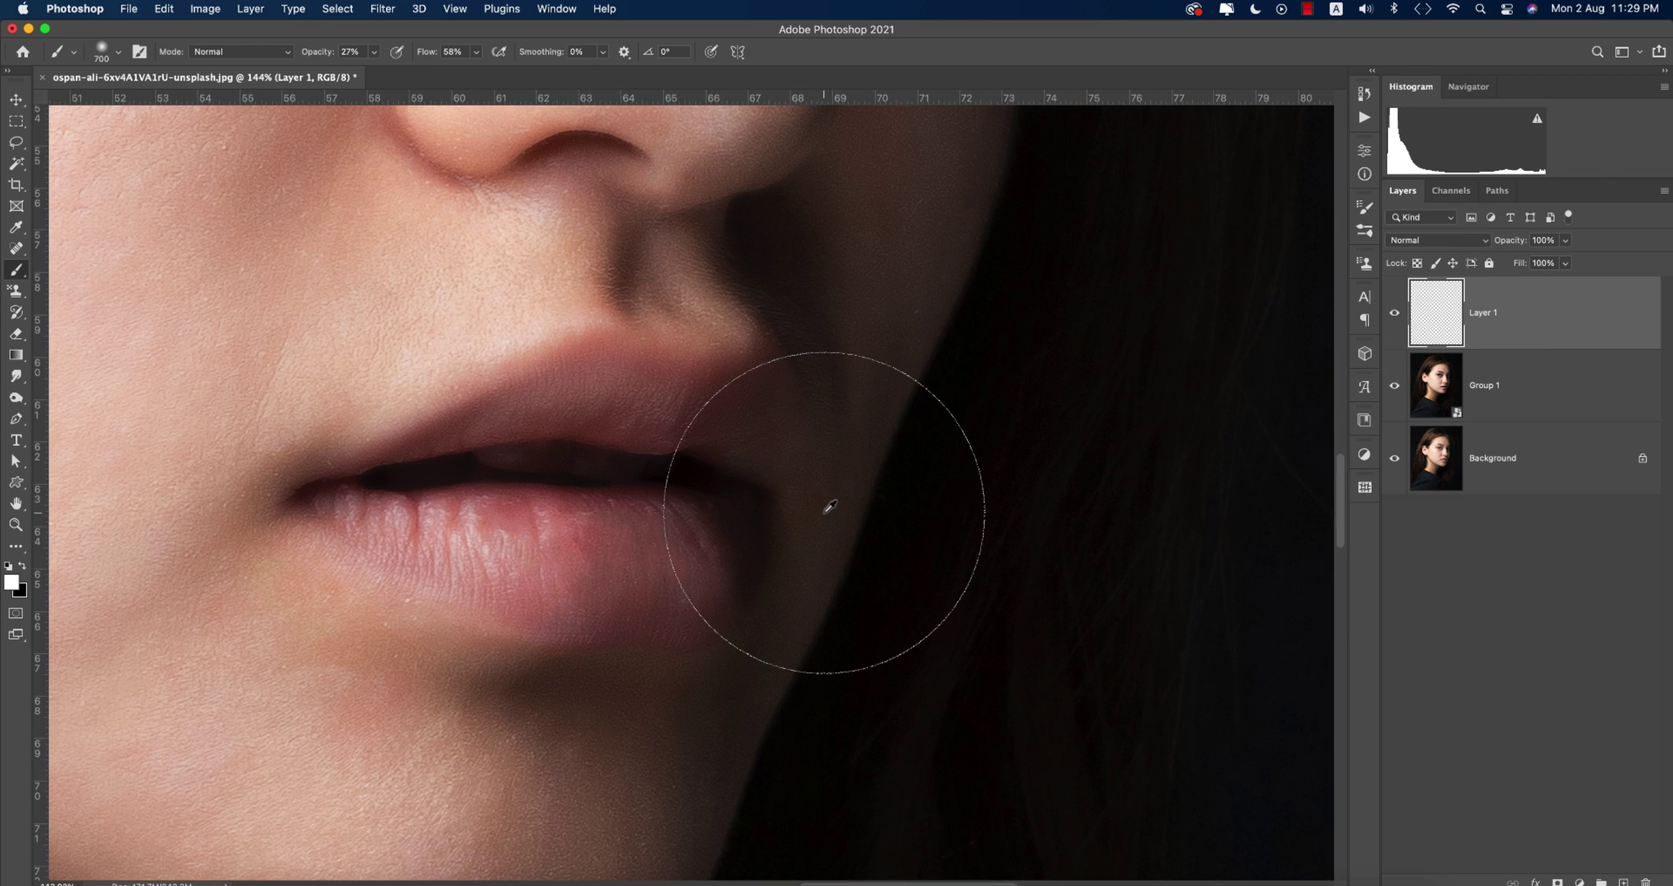
{"action": "key", "text": "p"}
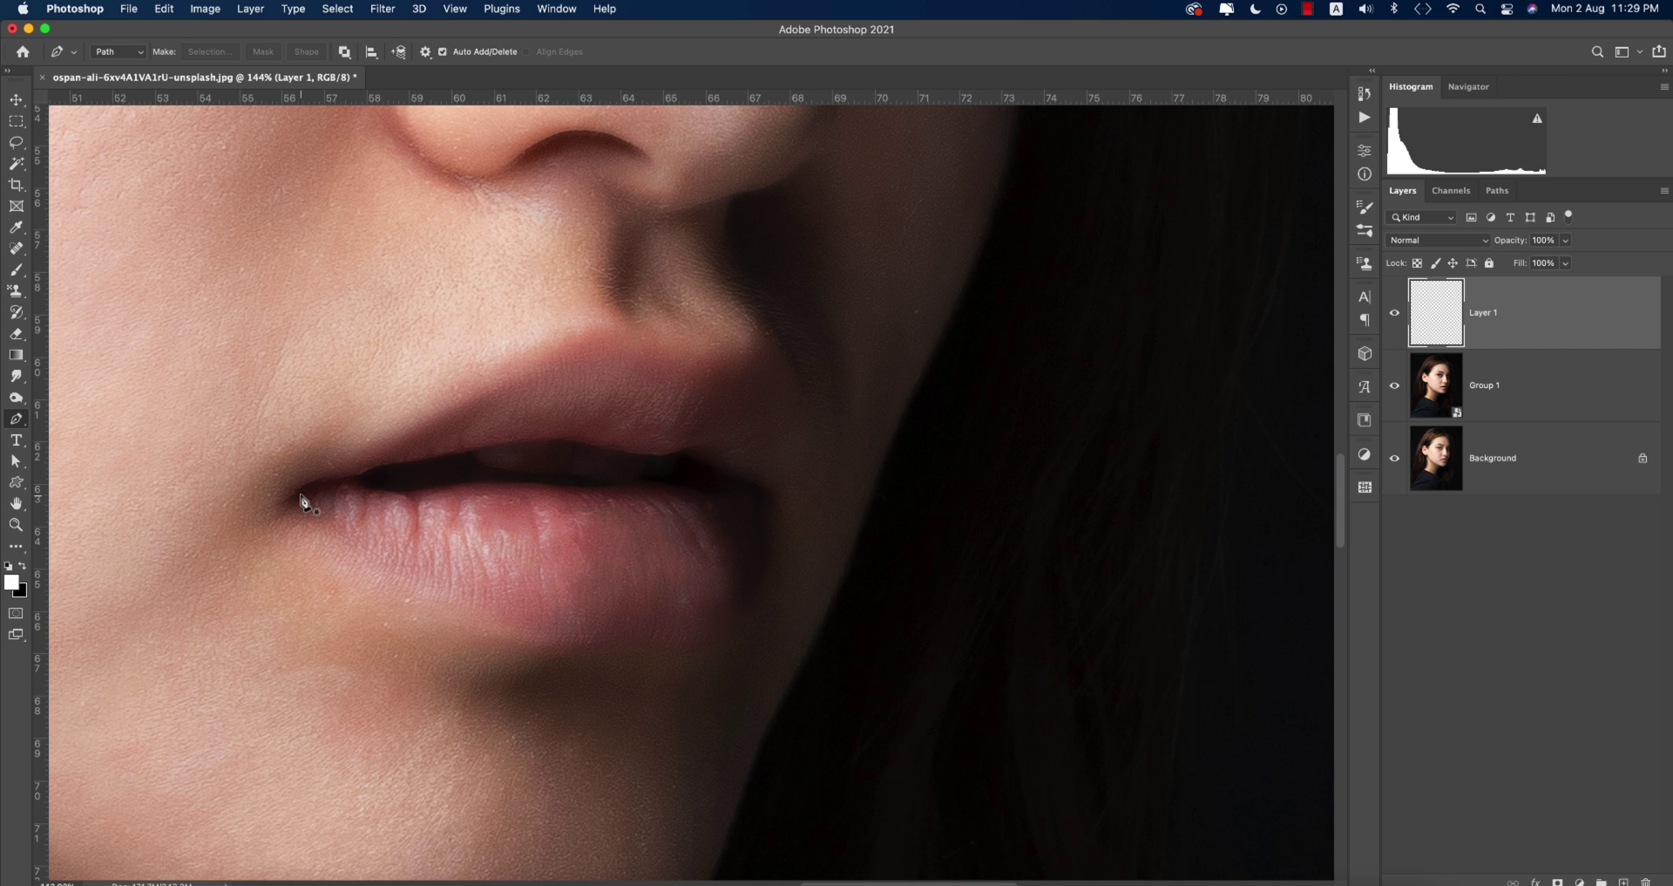
{"action": "left_click", "coordinate": [299, 487]}
{"action": "left_click_drag", "start_coordinate": [386, 441], "coordinate": [397, 432]}
{"action": "left_click_drag", "start_coordinate": [612, 333], "coordinate": [646, 342]}
{"action": "left_click_drag", "start_coordinate": [776, 489], "coordinate": [723, 600]}
{"action": "left_click", "coordinate": [371, 469]}
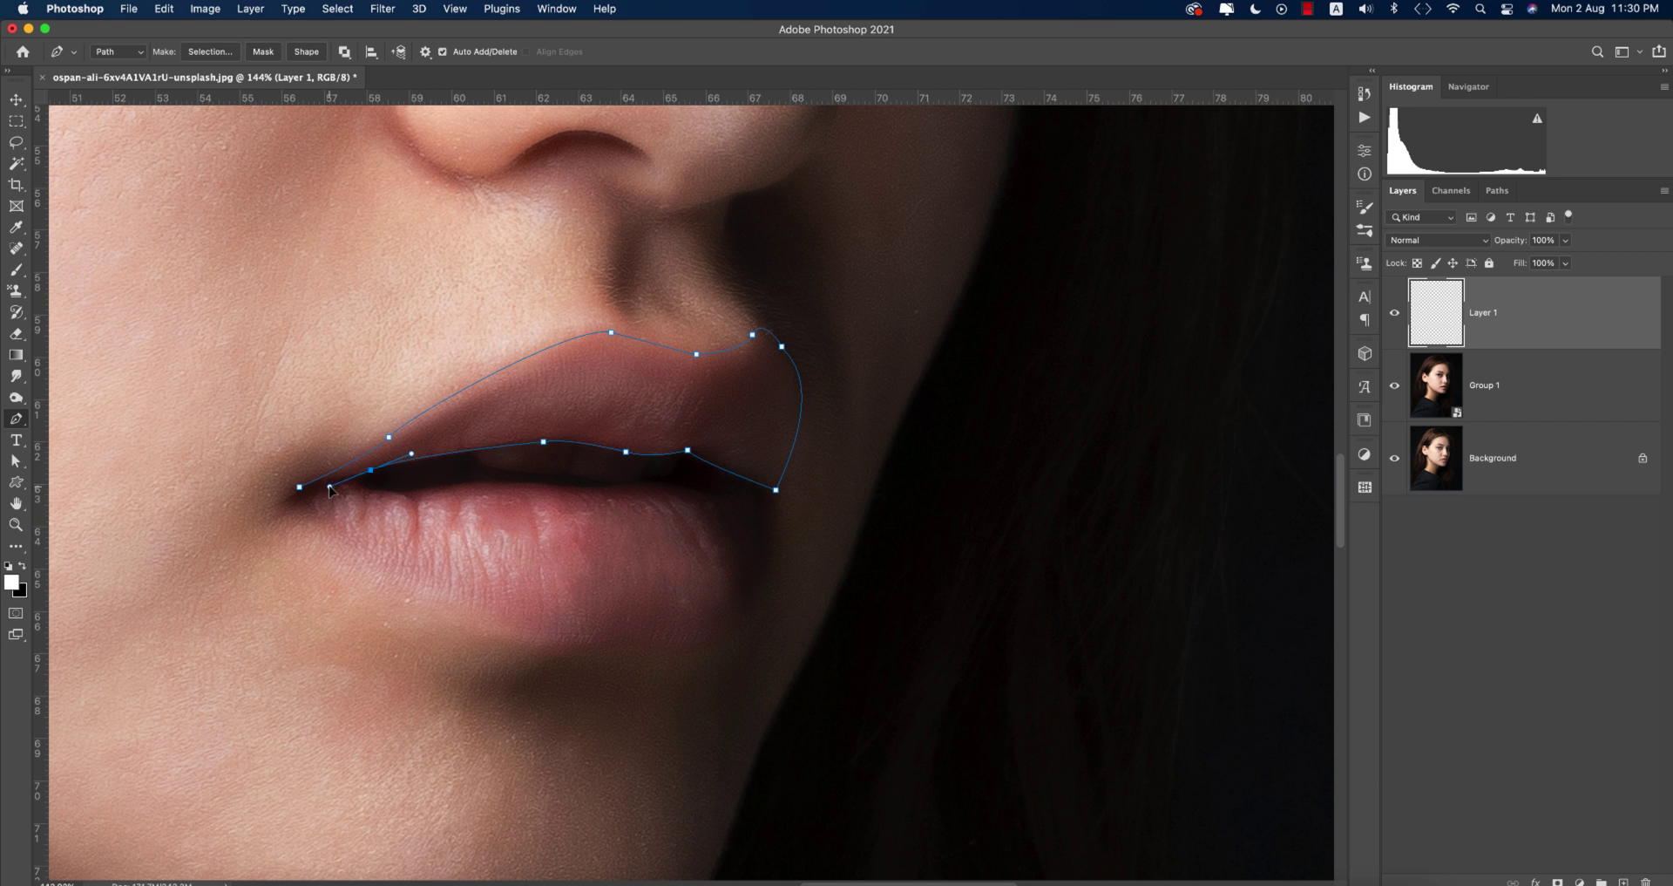
{"action": "left_click", "coordinate": [300, 487]}
{"action": "right_click", "coordinate": [782, 466]}
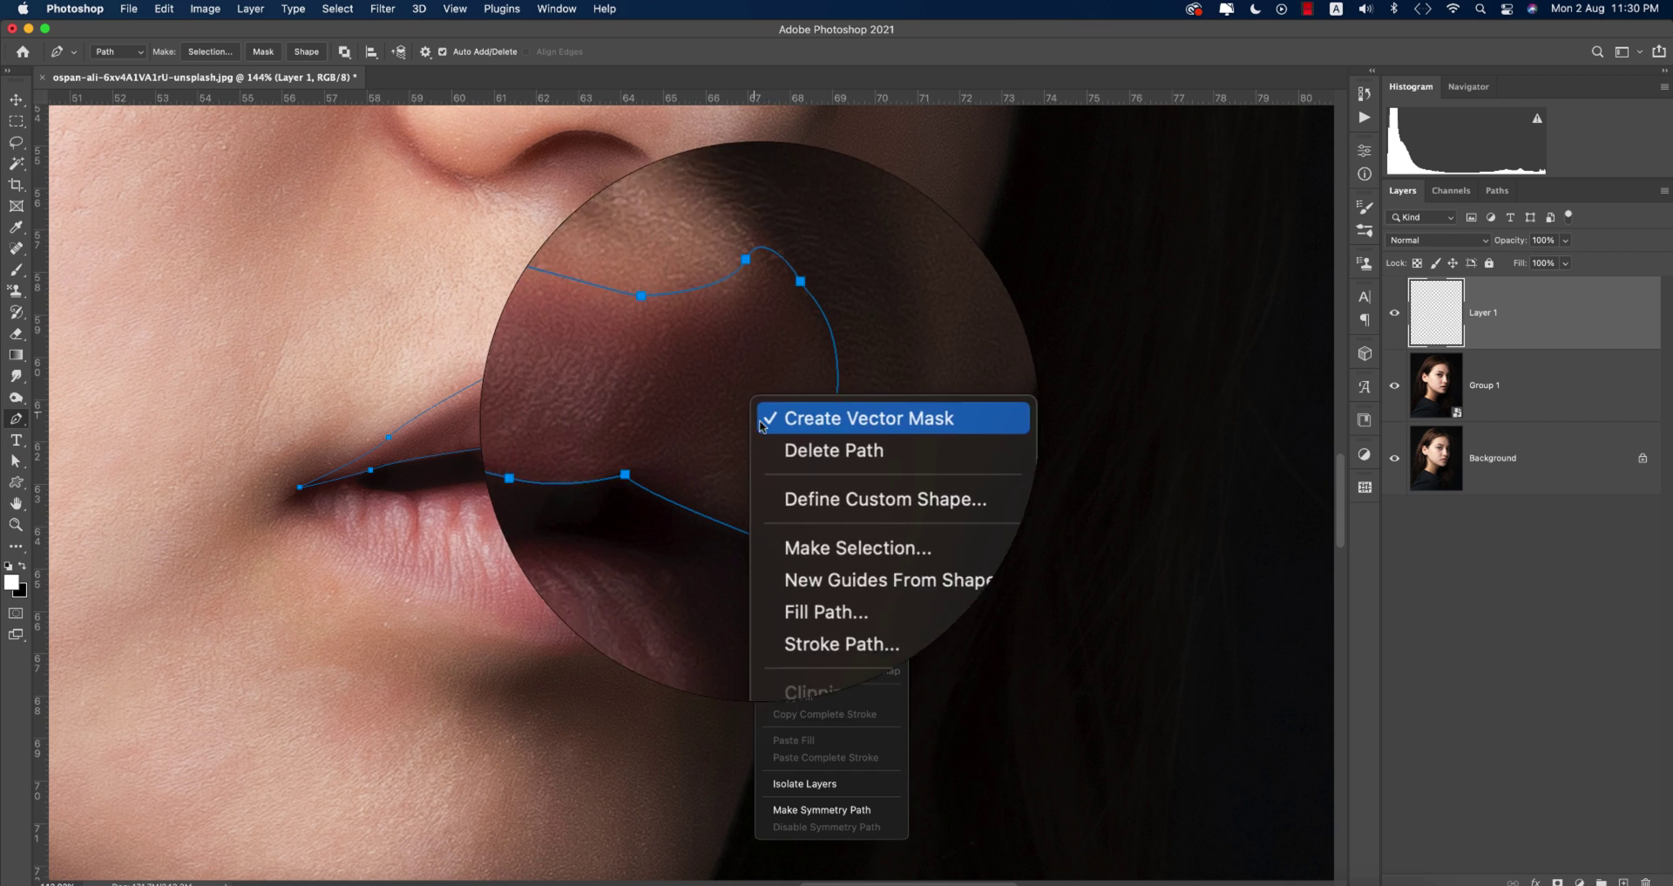
{"action": "left_click", "coordinate": [807, 533]}
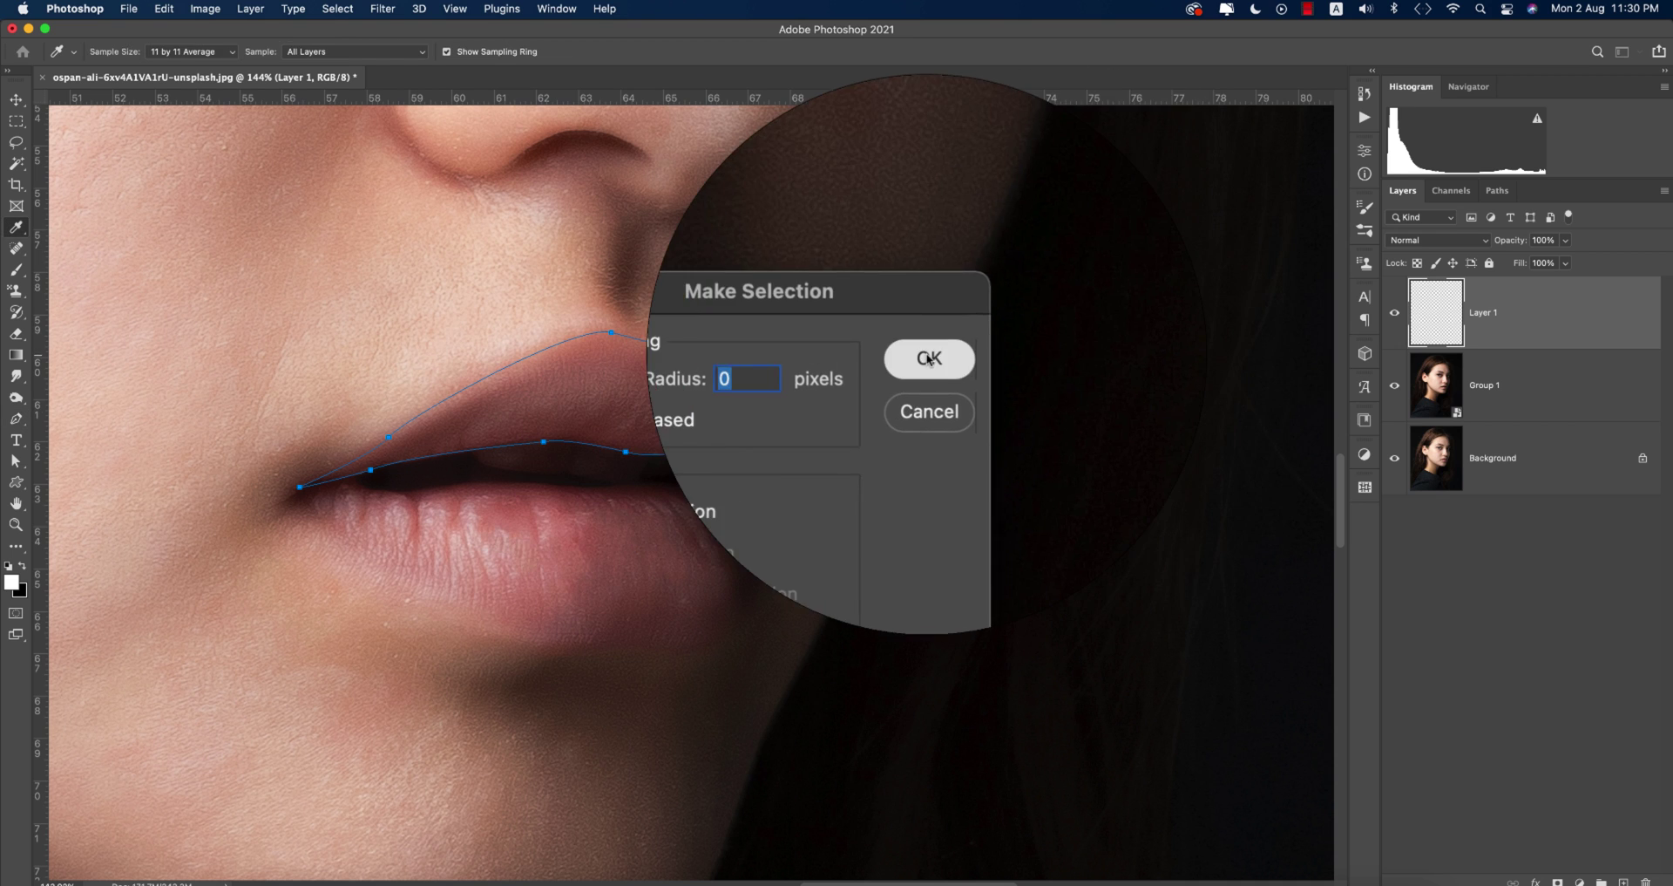
{"action": "left_click", "coordinate": [929, 358]}
Copy the upper lip from Group 1 onto Layer 2 and delete the empty Layer 1.
{"action": "key", "text": "super+j"}
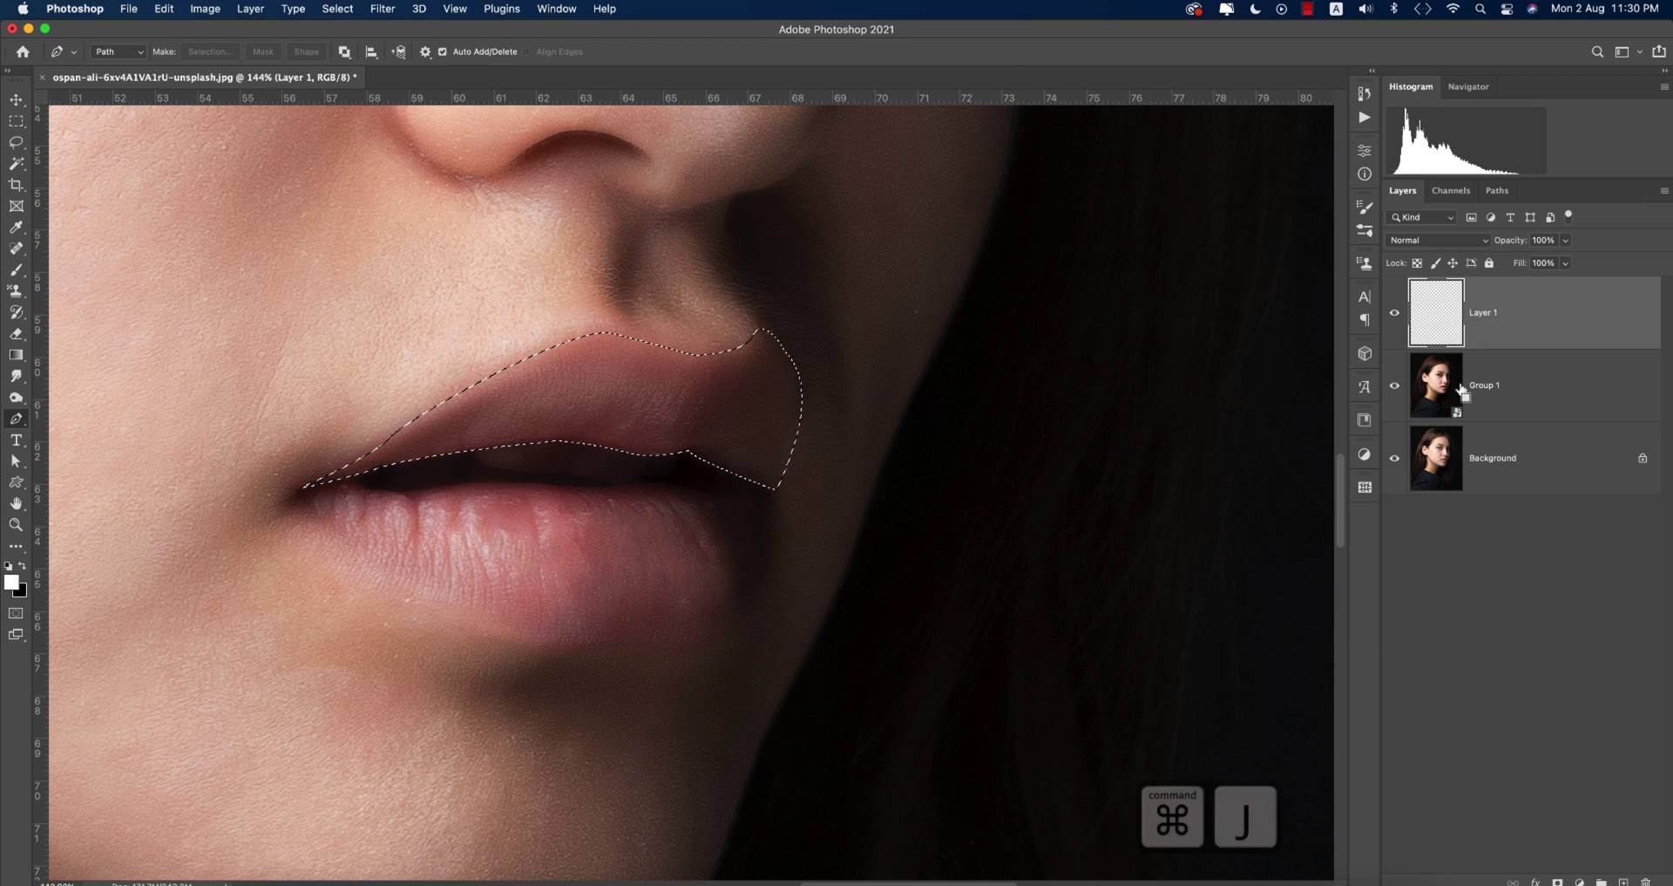
{"action": "key", "text": "Escape"}
{"action": "left_click", "coordinate": [1473, 387]}
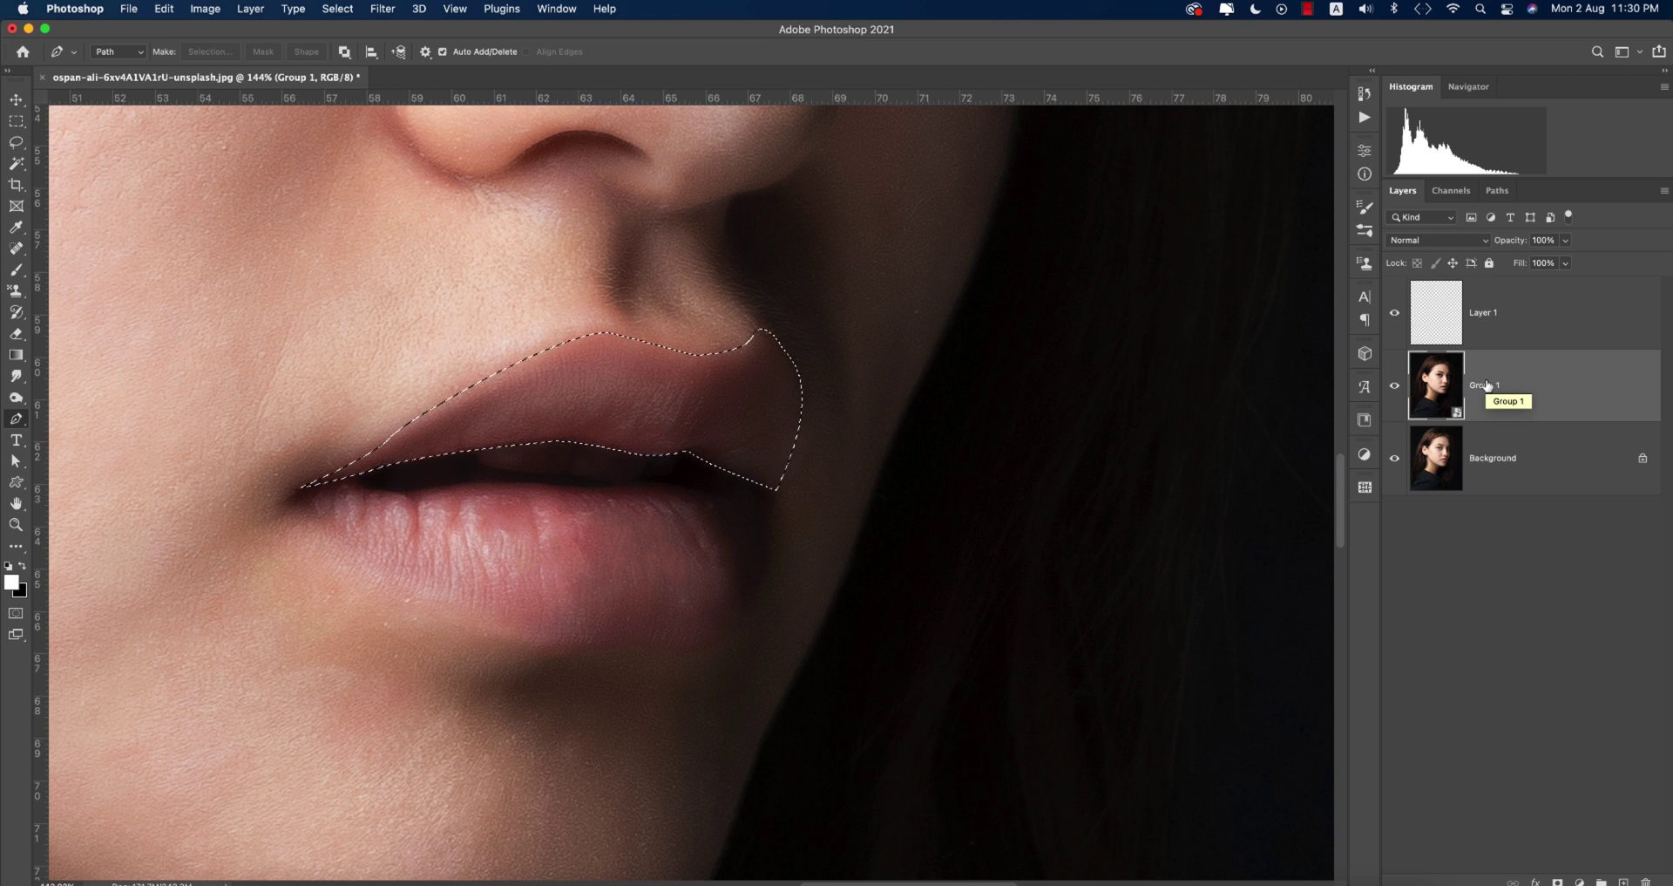
{"action": "key", "text": "super+j"}
{"action": "left_click", "coordinate": [1395, 314]}
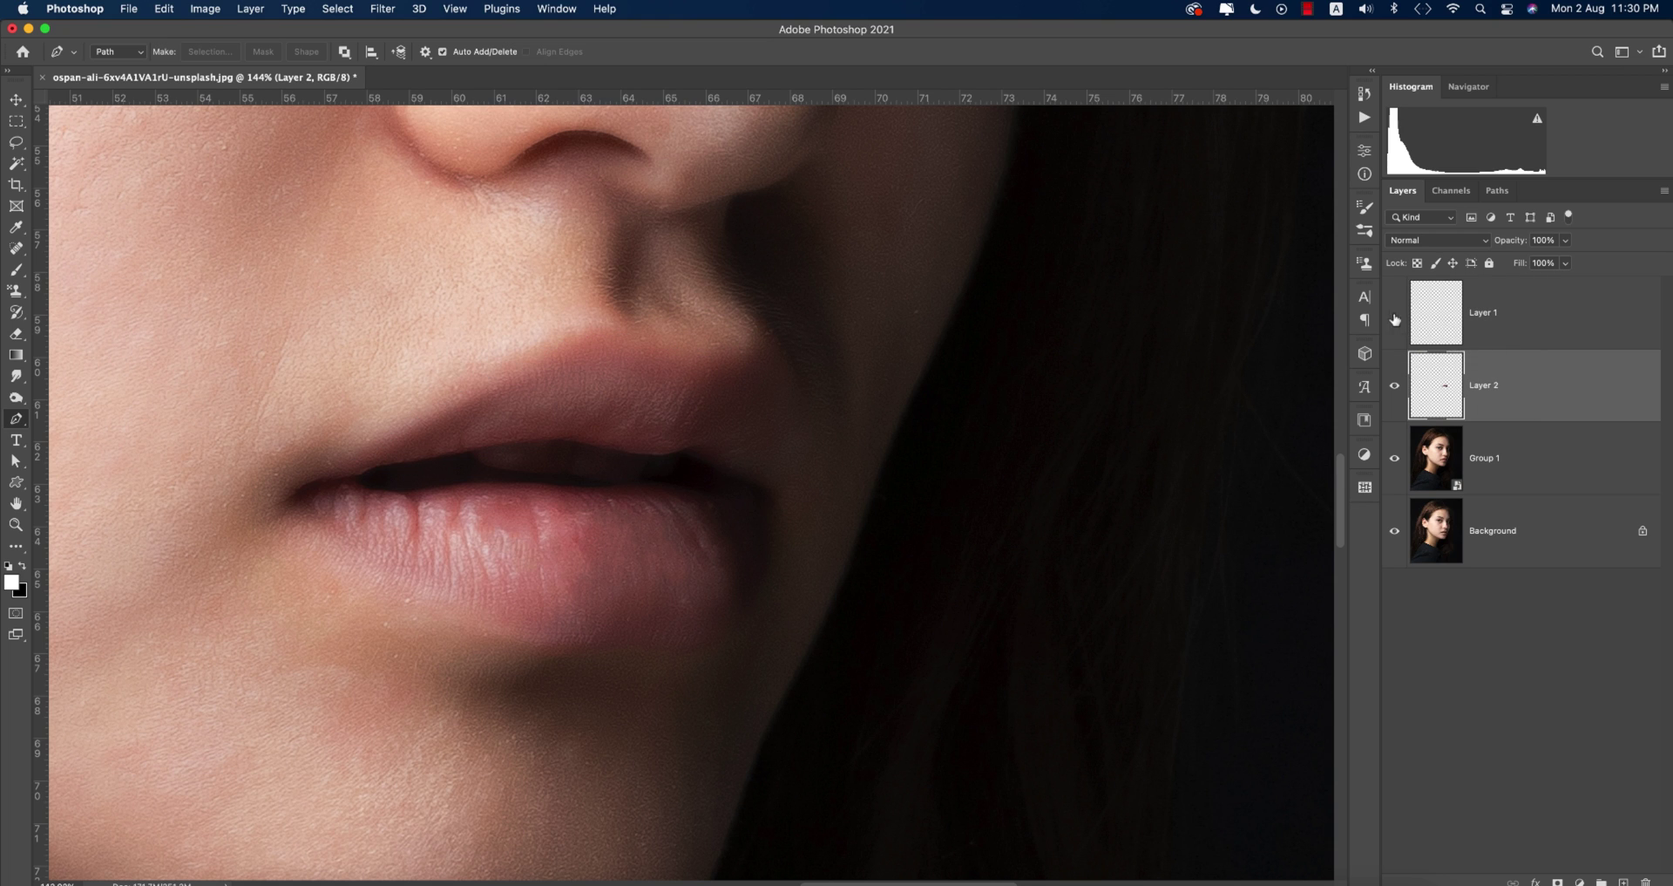
{"action": "left_click", "coordinate": [1526, 326]}
{"action": "key", "text": "BackSpace"}
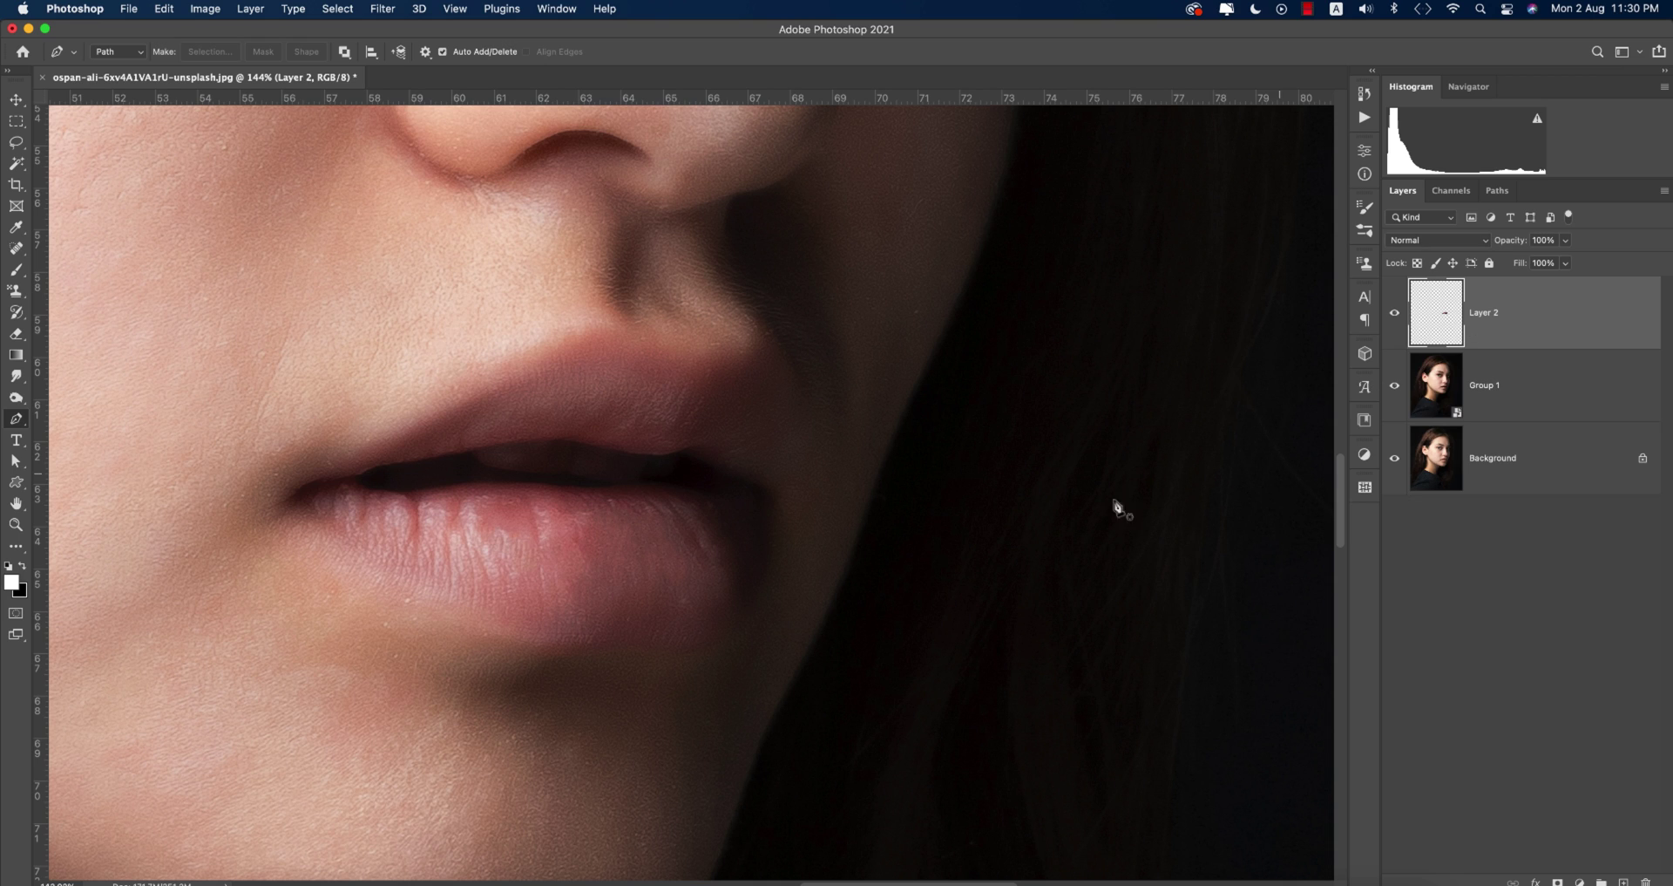
Trace the lower lip with the Pen and turn it into an unfeathered selection.
{"action": "left_click", "coordinate": [357, 476]}
{"action": "left_click", "coordinate": [295, 495]}
{"action": "left_click", "coordinate": [414, 587]}
{"action": "left_click", "coordinate": [551, 651]}
{"action": "left_click", "coordinate": [737, 633]}
{"action": "left_click", "coordinate": [767, 505]}
{"action": "left_click", "coordinate": [626, 485]}
{"action": "left_click", "coordinate": [458, 484]}
{"action": "left_click", "coordinate": [358, 476]}
{"action": "right_click", "coordinate": [524, 555]}
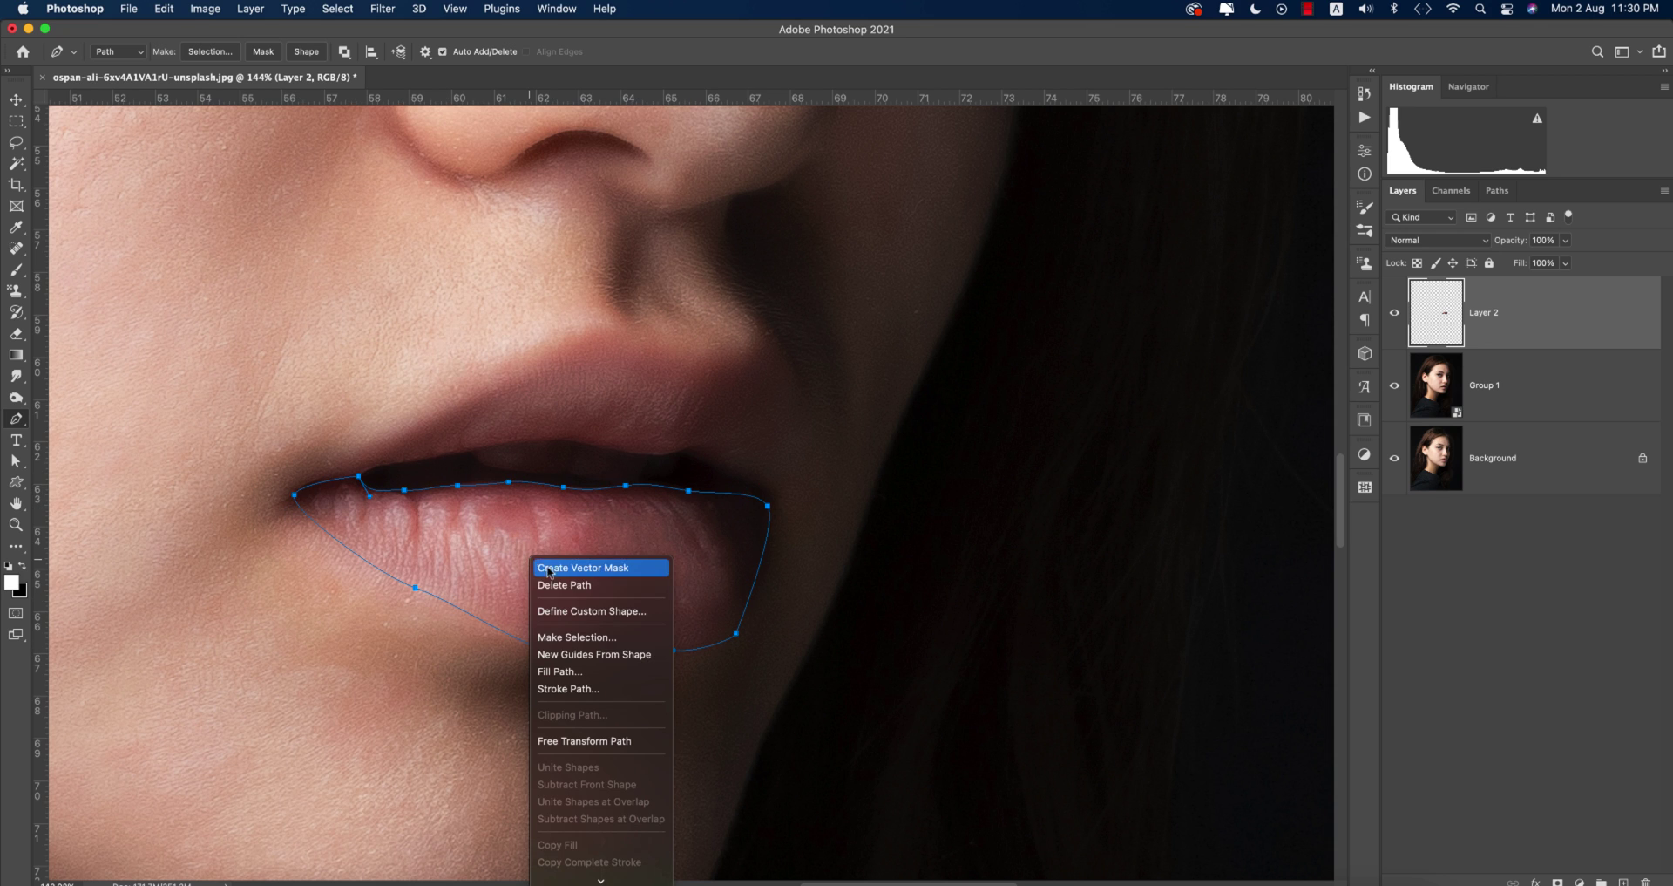
{"action": "left_click", "coordinate": [567, 635]}
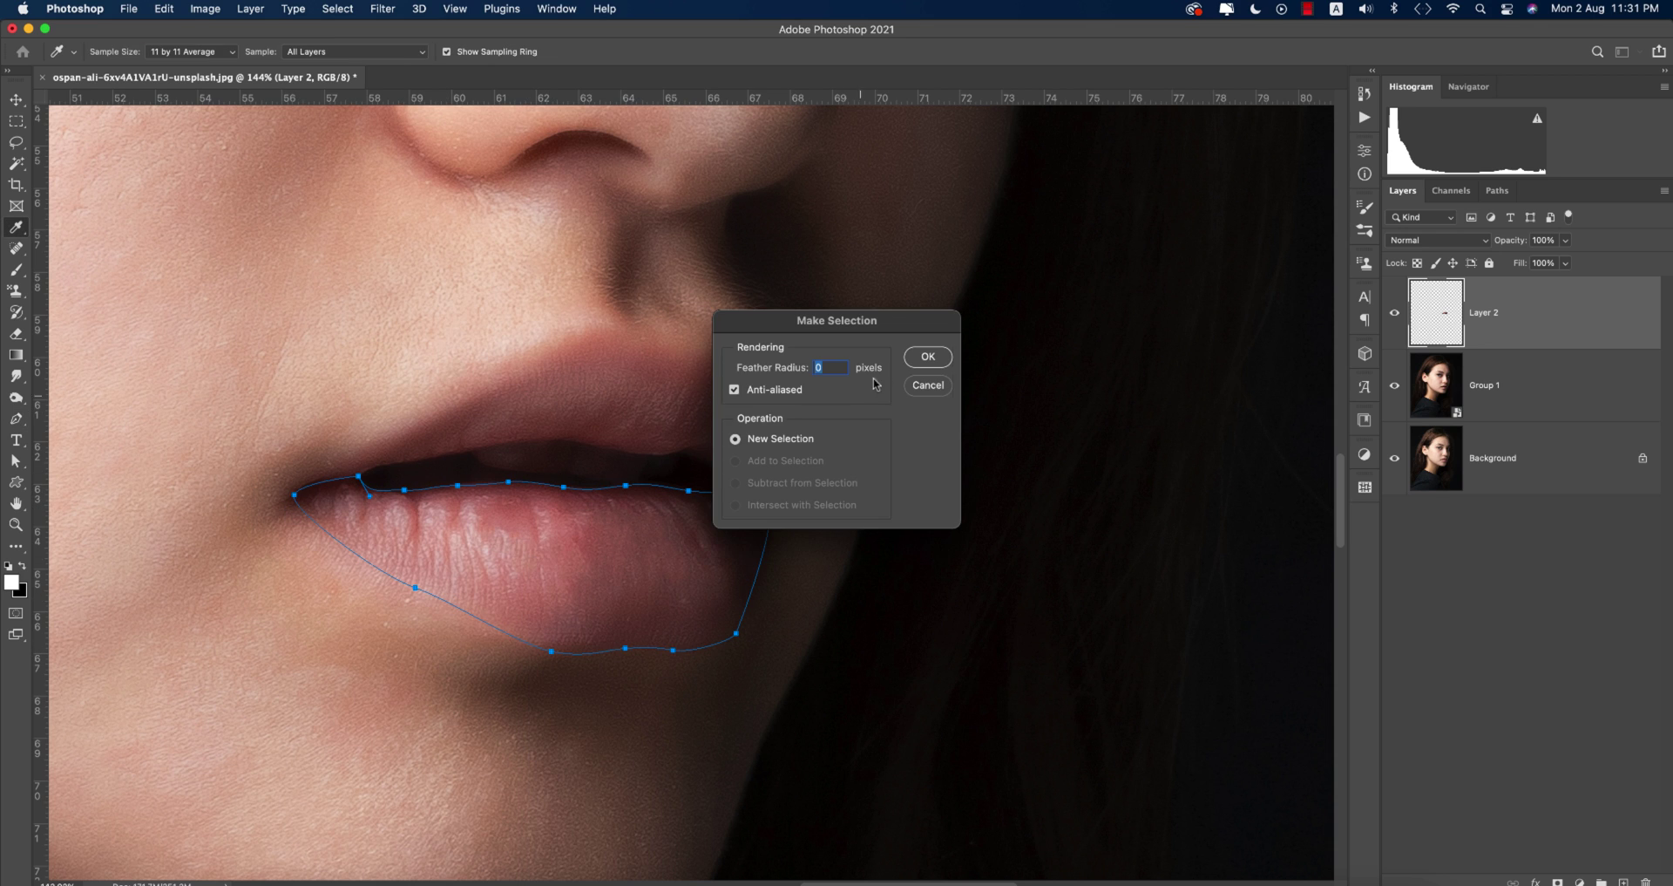
{"action": "left_click", "coordinate": [928, 357]}
Copy the lower lip onto Layer 3 and load both lip layers as one selection.
{"action": "left_click", "coordinate": [1486, 388]}
{"action": "key", "text": "super+j"}
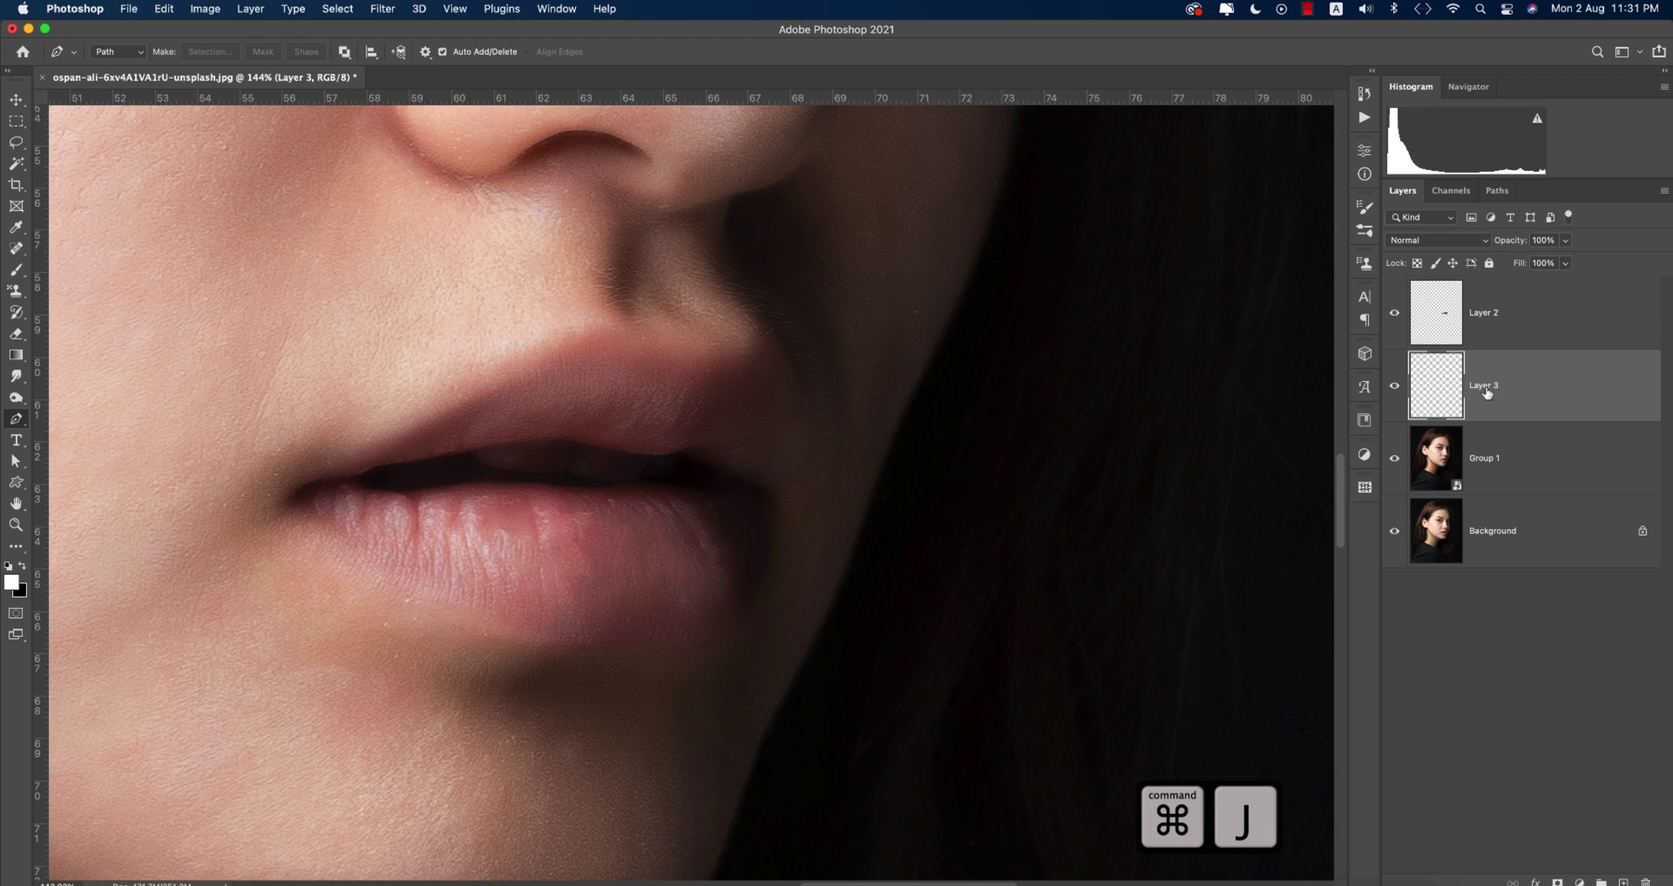
{"action": "left_click", "coordinate": [1507, 456]}
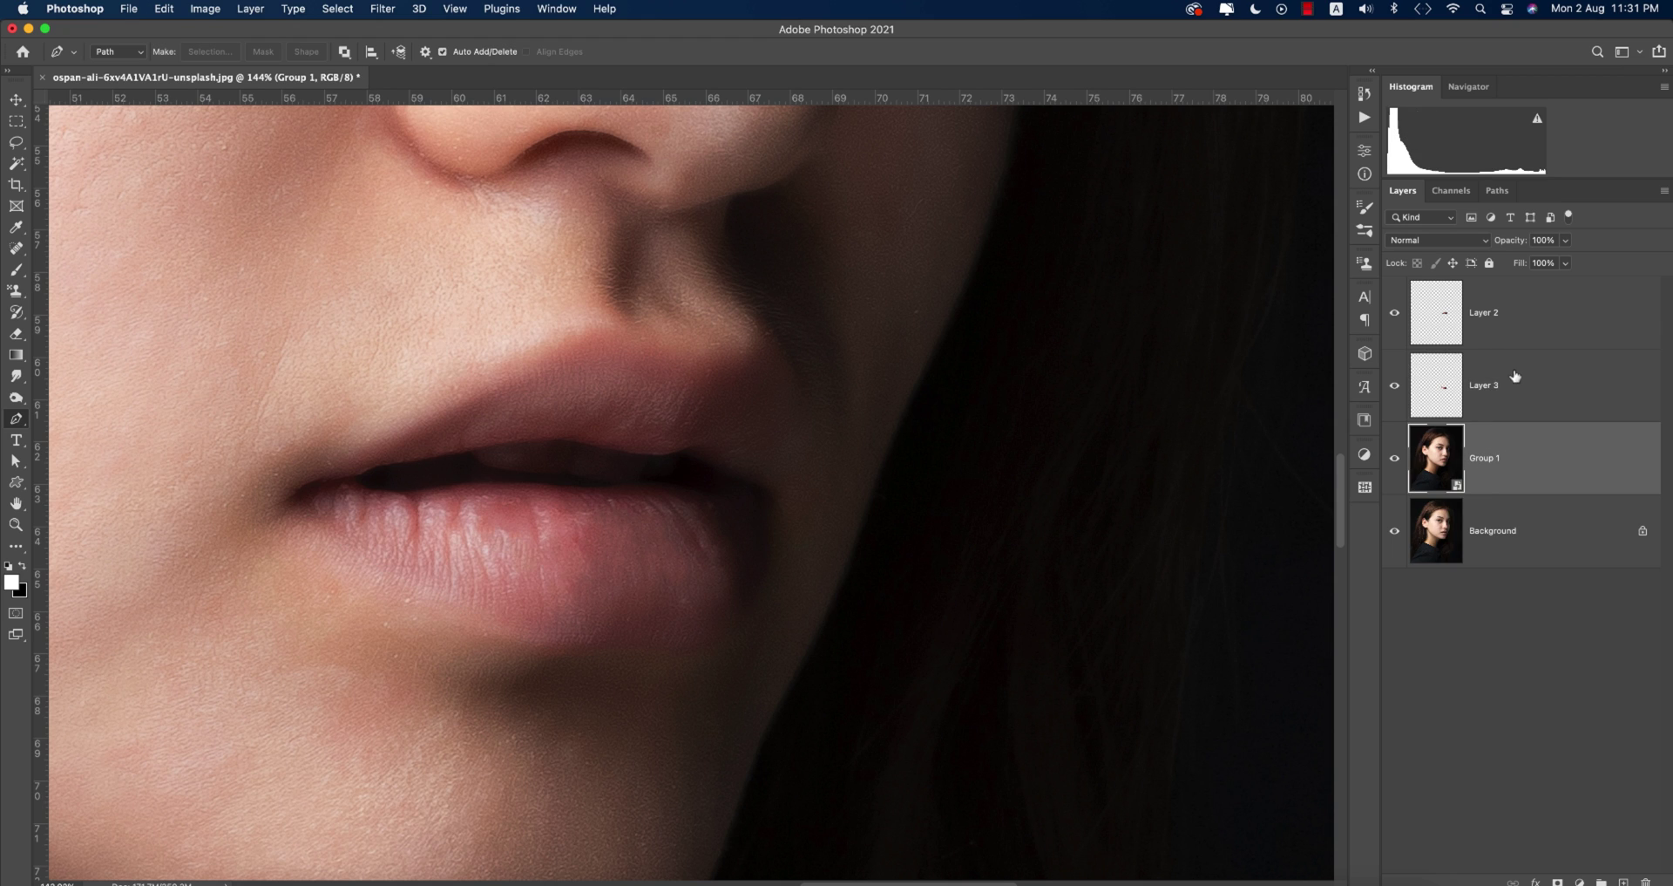
{"action": "left_click", "coordinate": [1515, 370]}
{"action": "left_click", "coordinate": [1515, 324]}
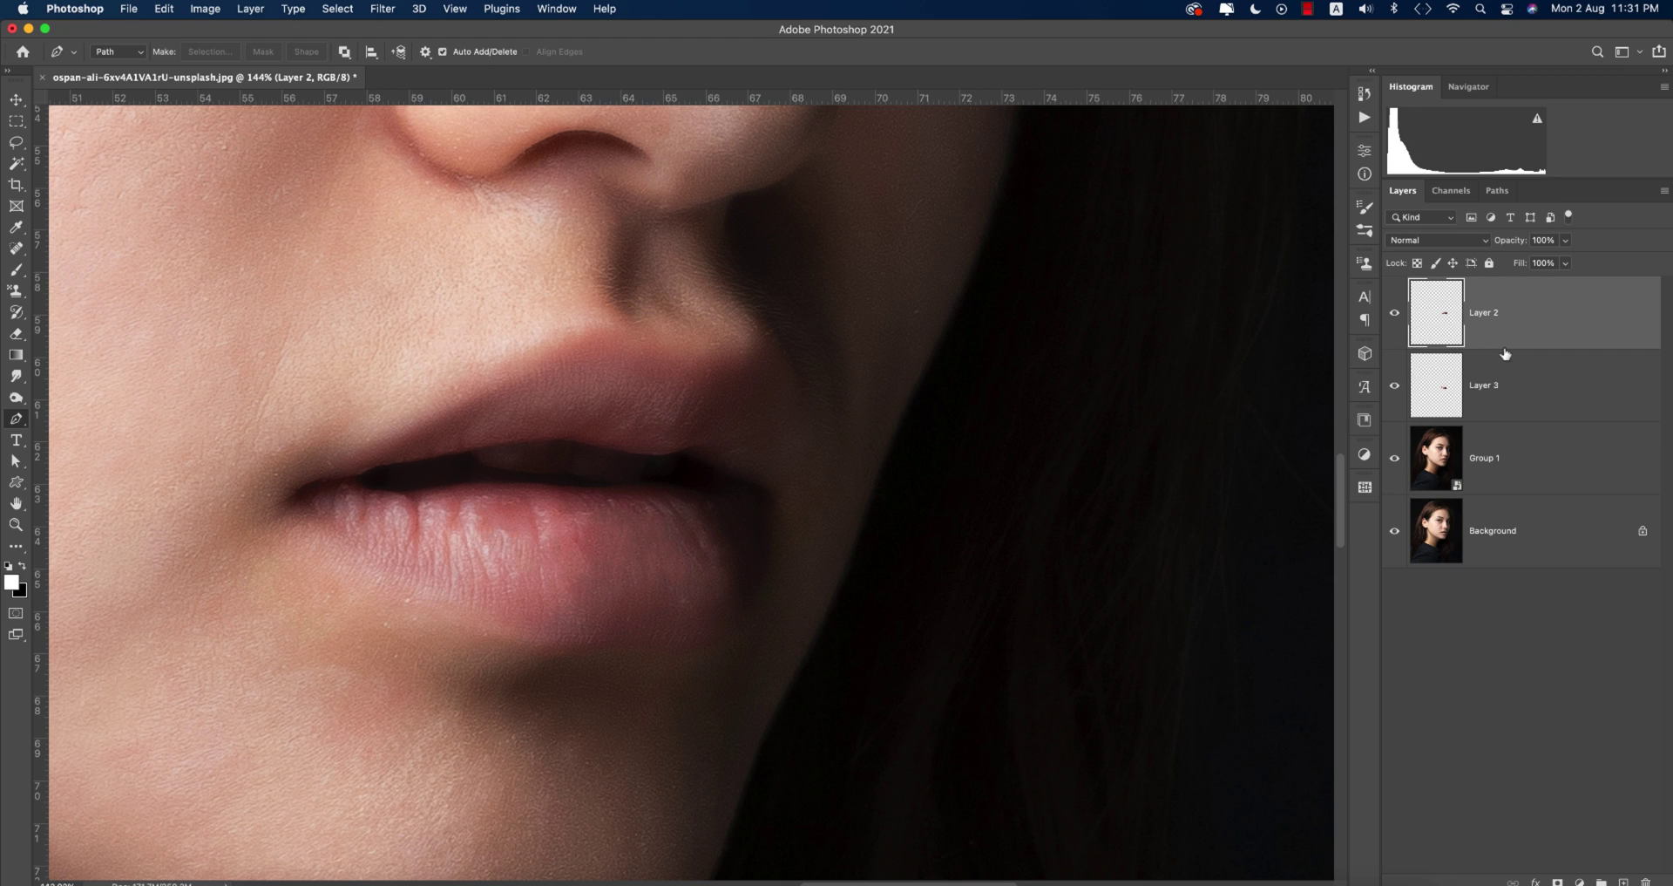
{"action": "left_click", "coordinate": [1445, 323], "text": "super"}
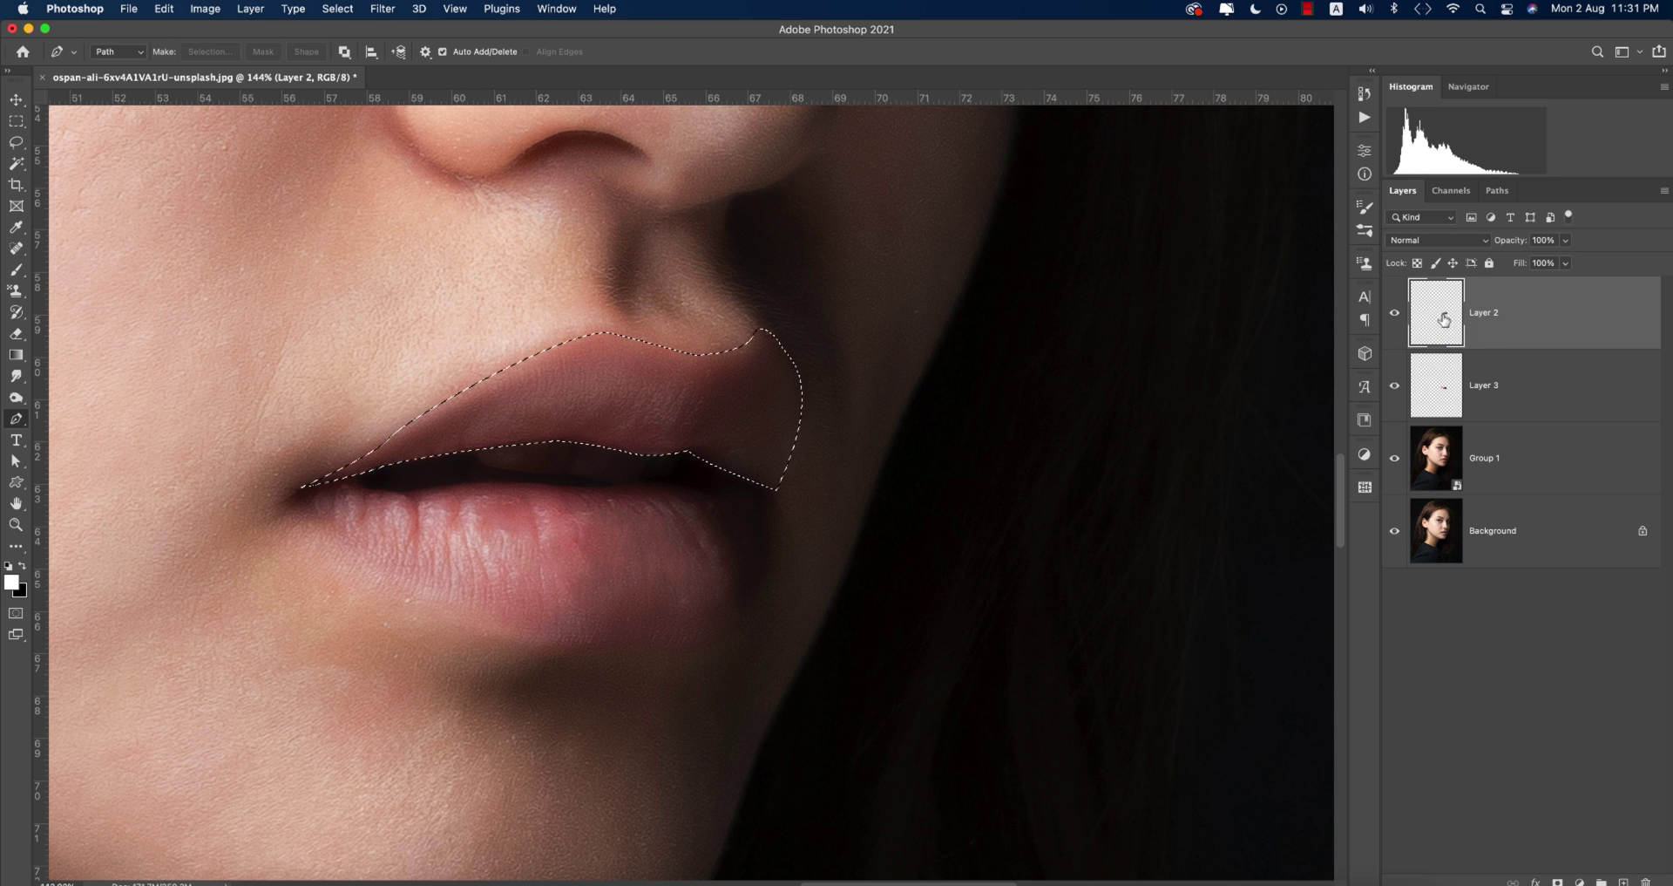
{"action": "left_click", "coordinate": [1440, 393], "text": "shift+super"}
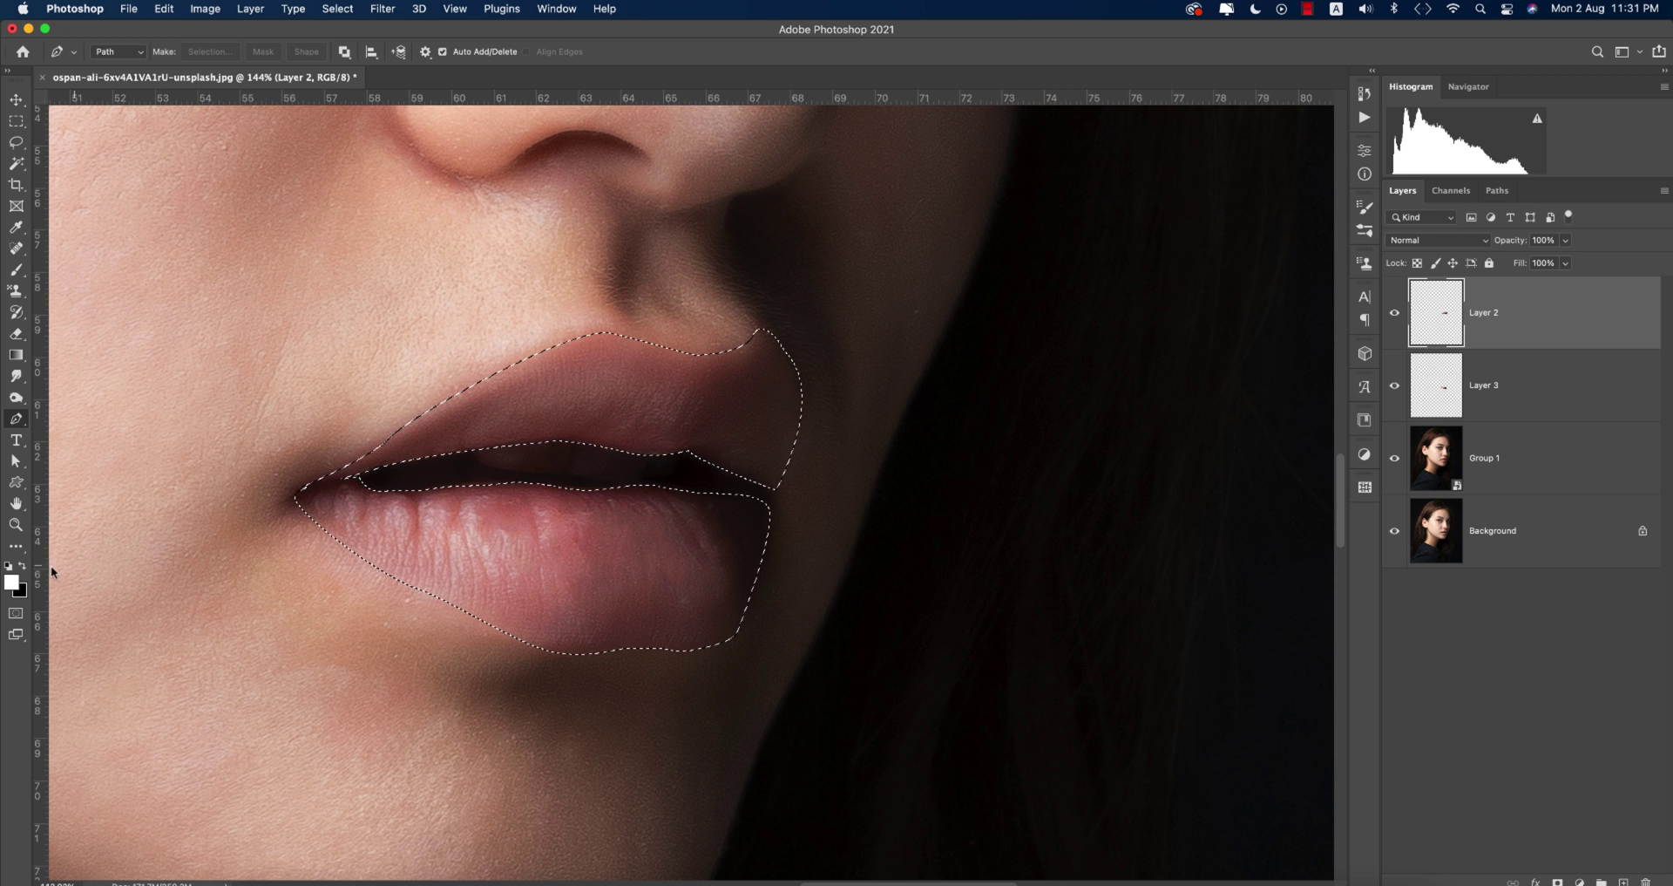
Set the foreground colour to a saturated red in the Color Picker.
{"action": "left_click", "coordinate": [12, 581]}
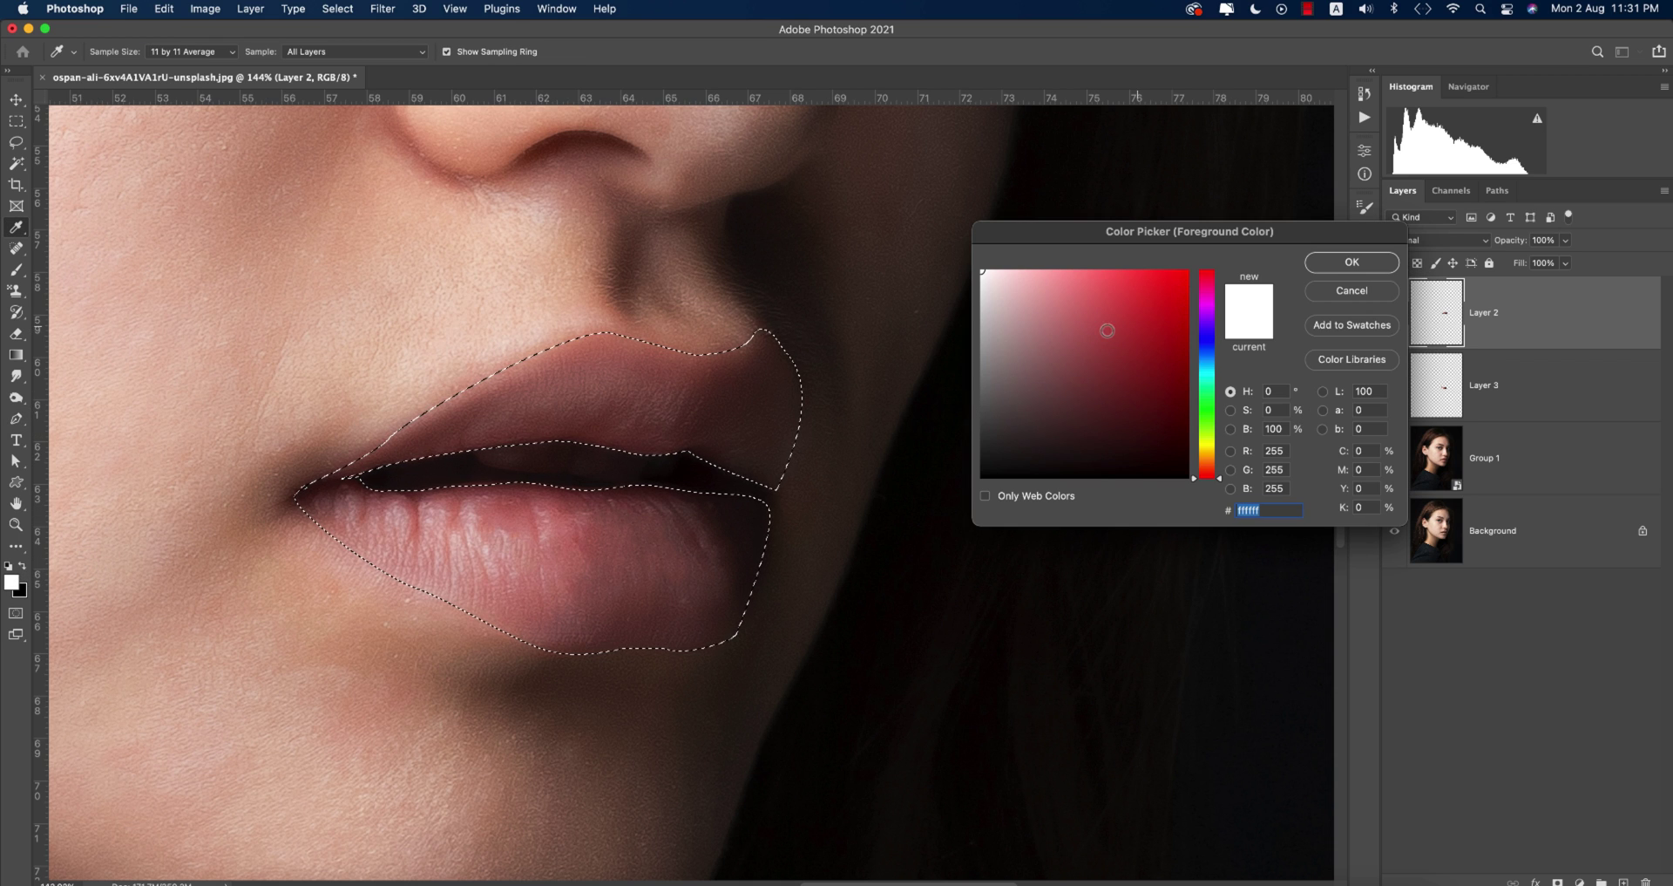
{"action": "left_click", "coordinate": [580, 517]}
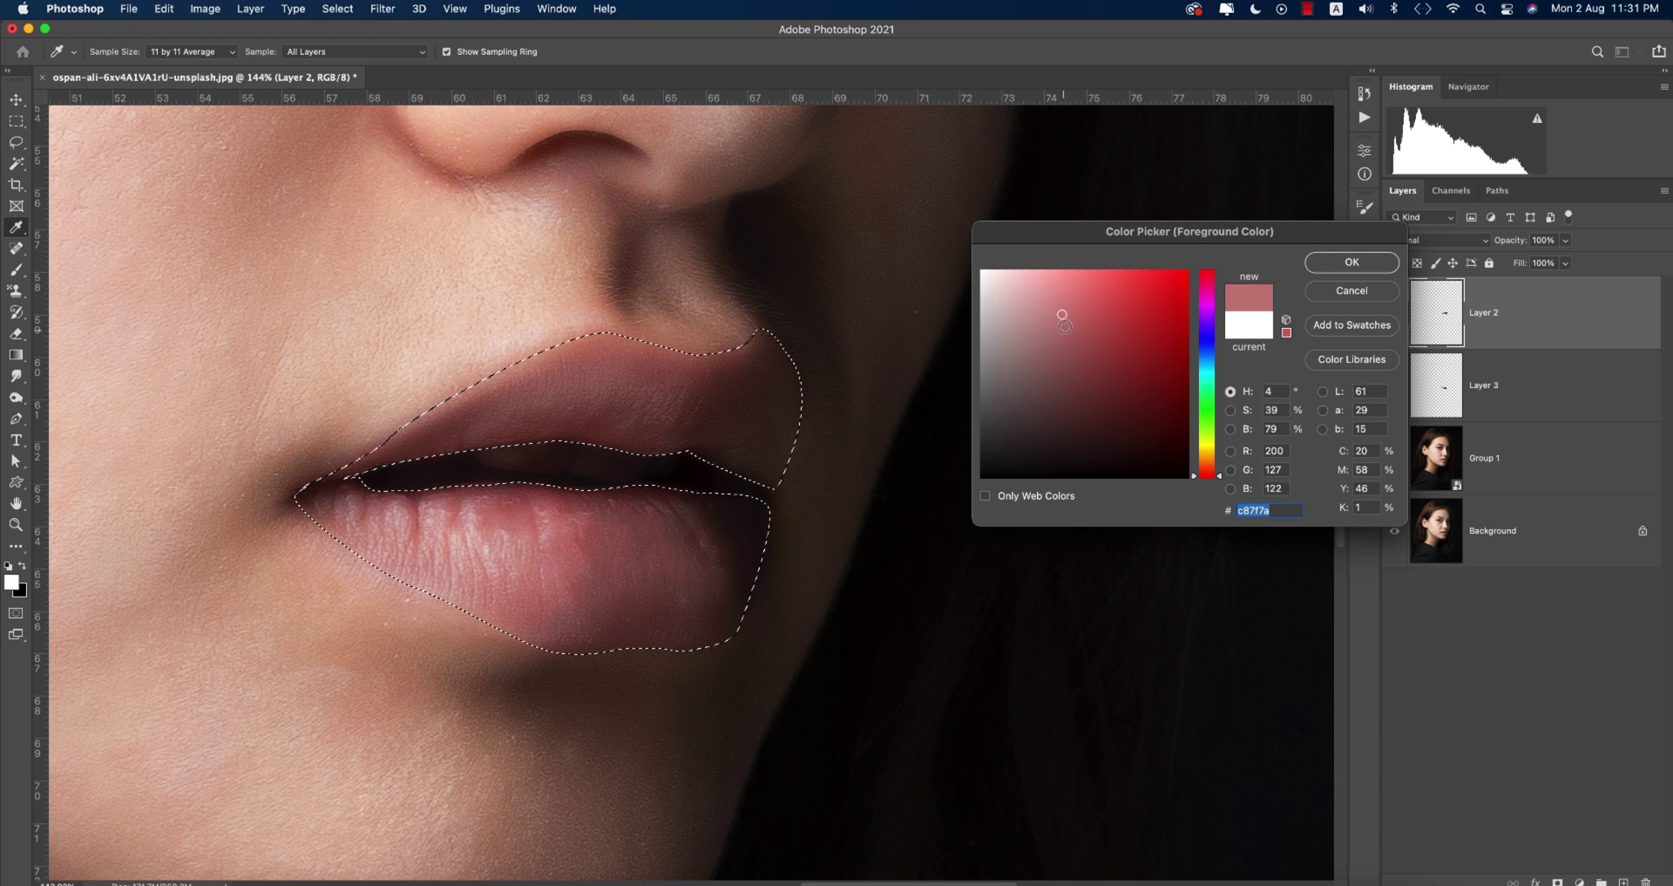
{"action": "left_click_drag", "start_coordinate": [1065, 326], "coordinate": [1161, 252]}
{"action": "left_click", "coordinate": [1341, 269]}
Fill the lip selection on Layer 2 with the red, replacing an accidental black fill, and deselect.
{"action": "key", "text": "p"}
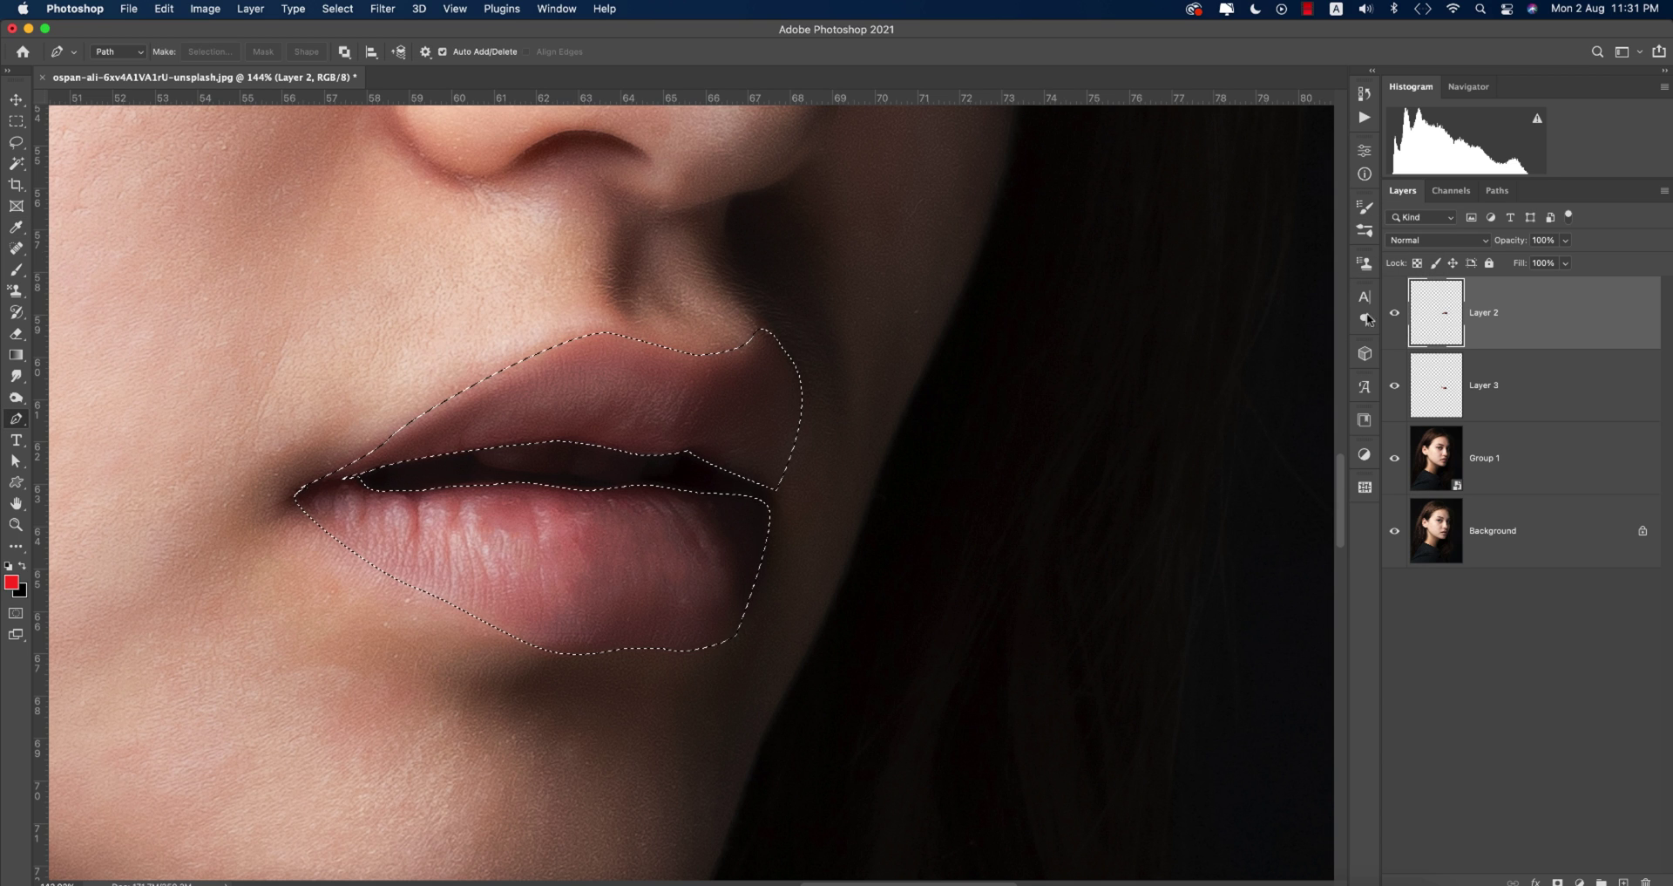
{"action": "key", "text": "super+BackSpace"}
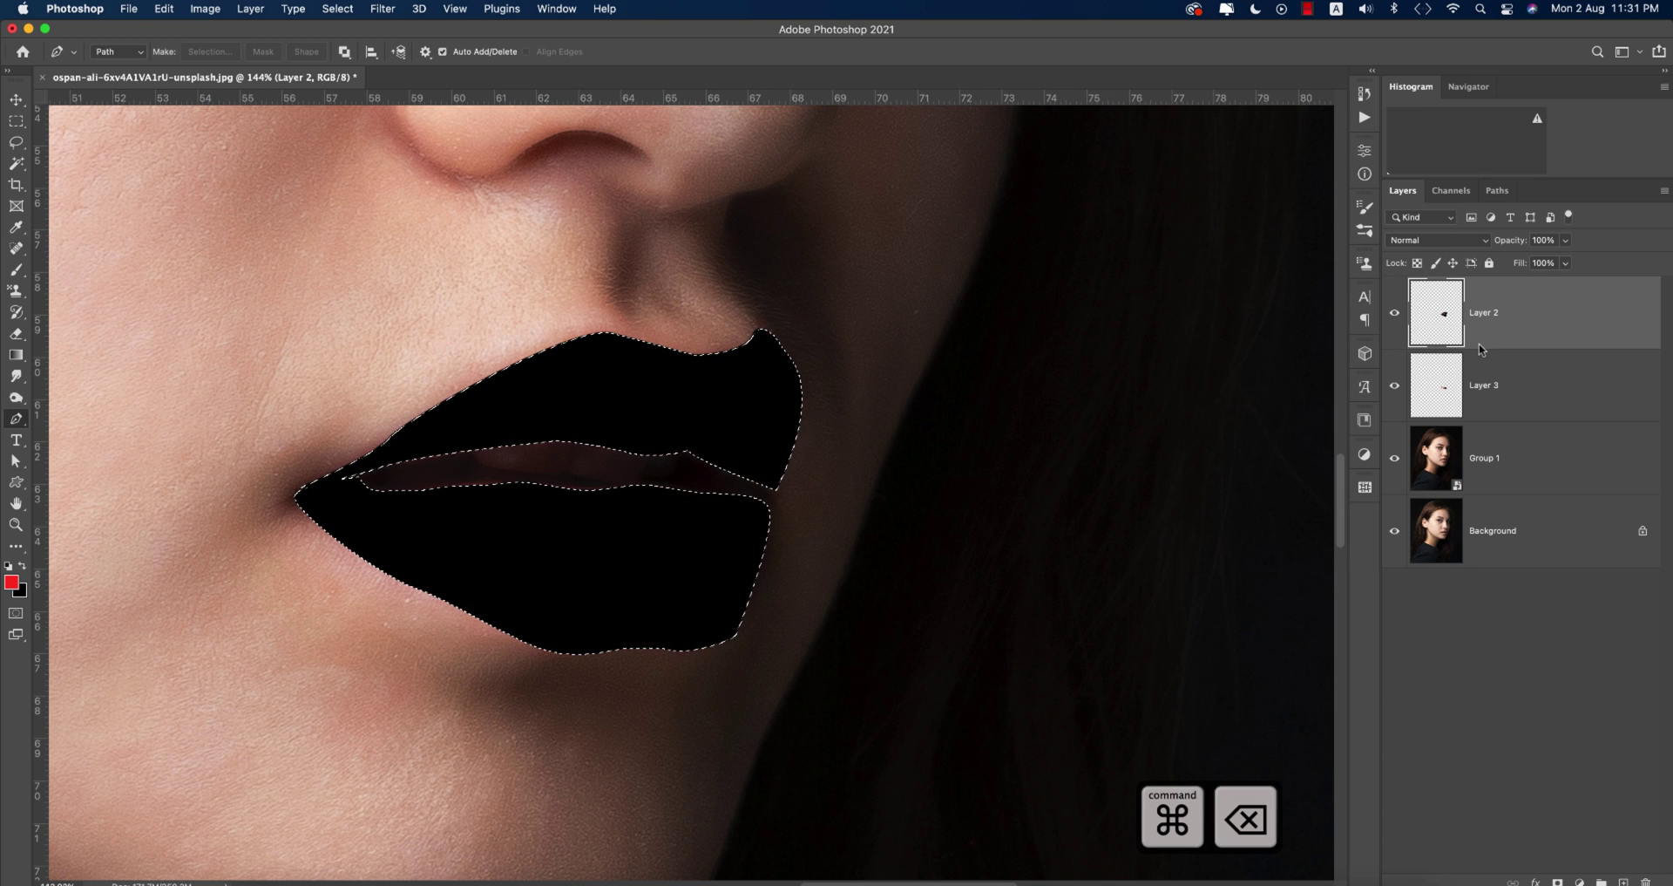
{"action": "key", "text": "super+z"}
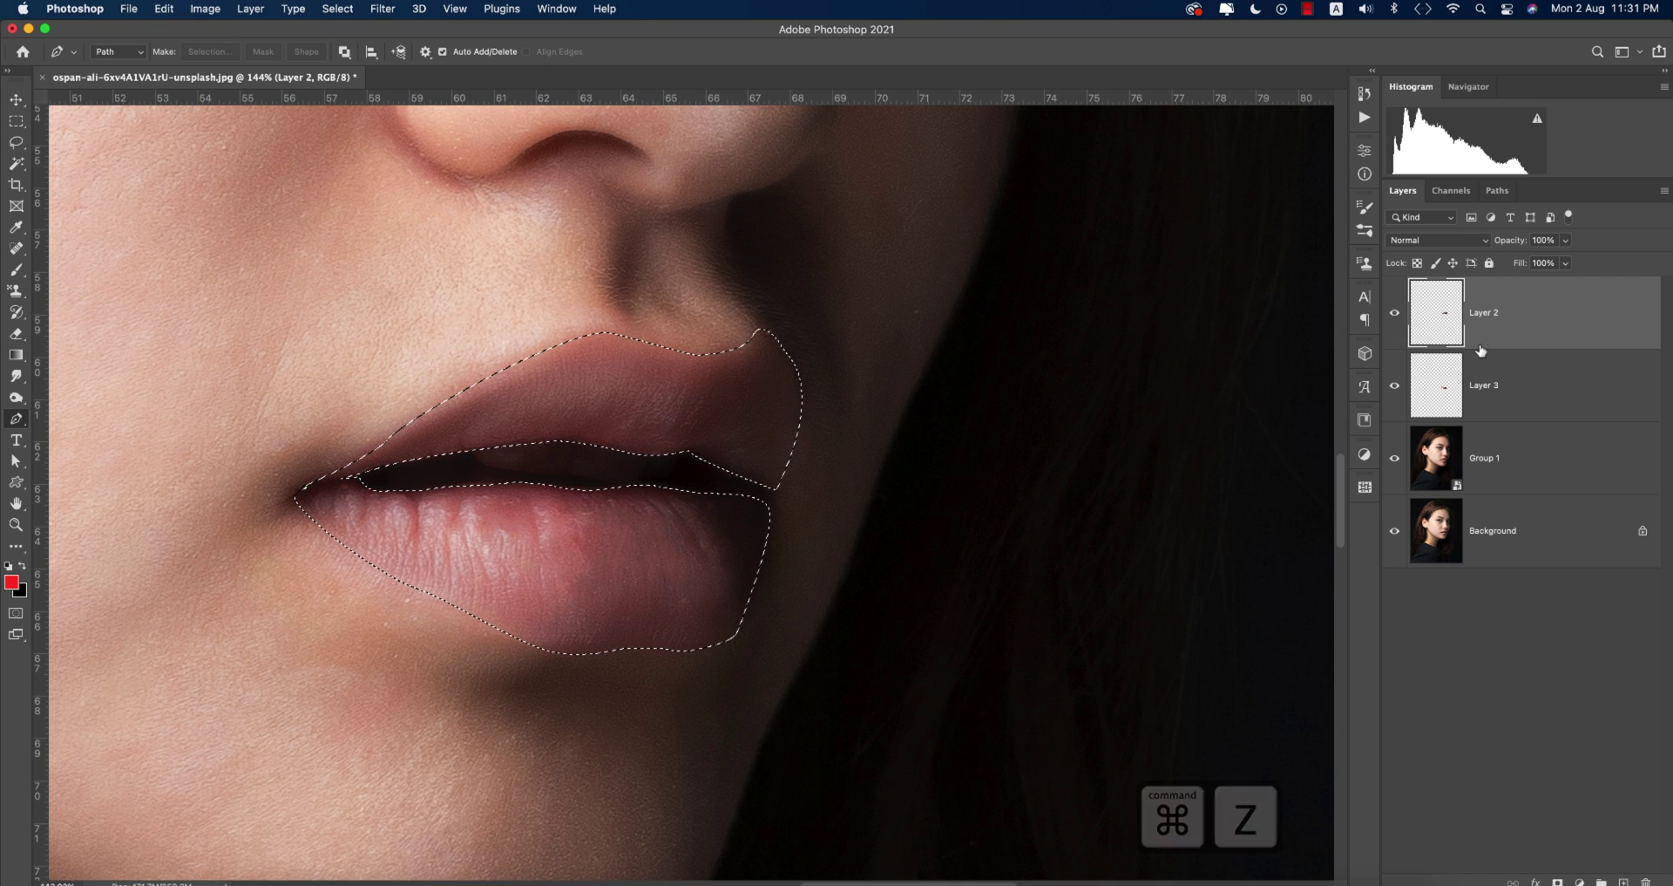
{"action": "key", "text": "alt+BackSpace"}
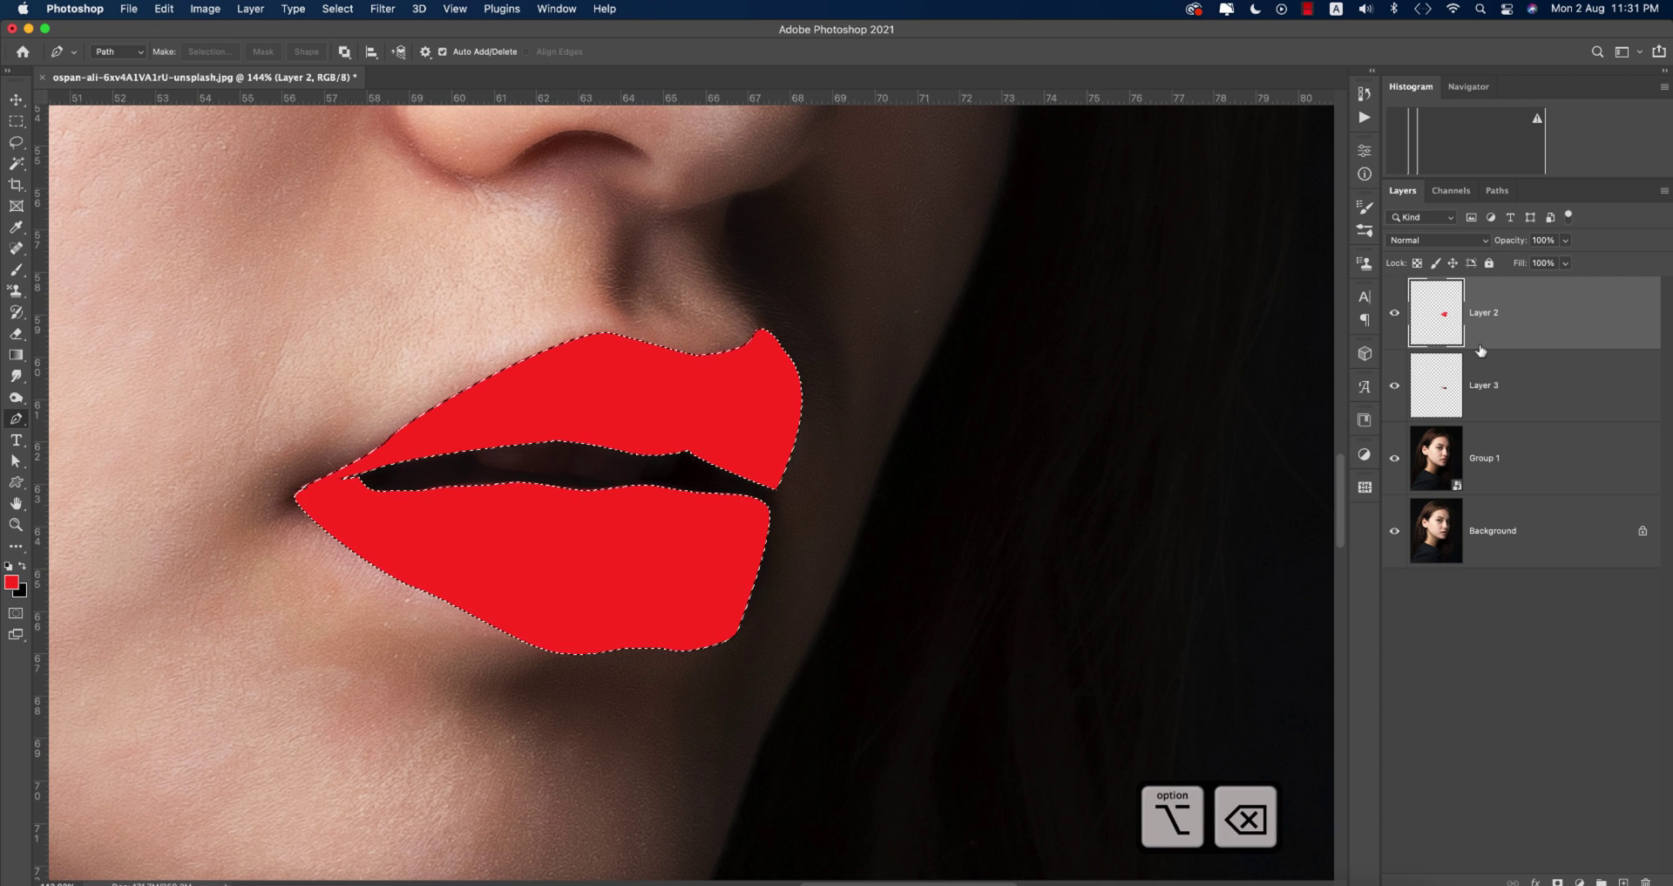
{"action": "key", "text": "super+d"}
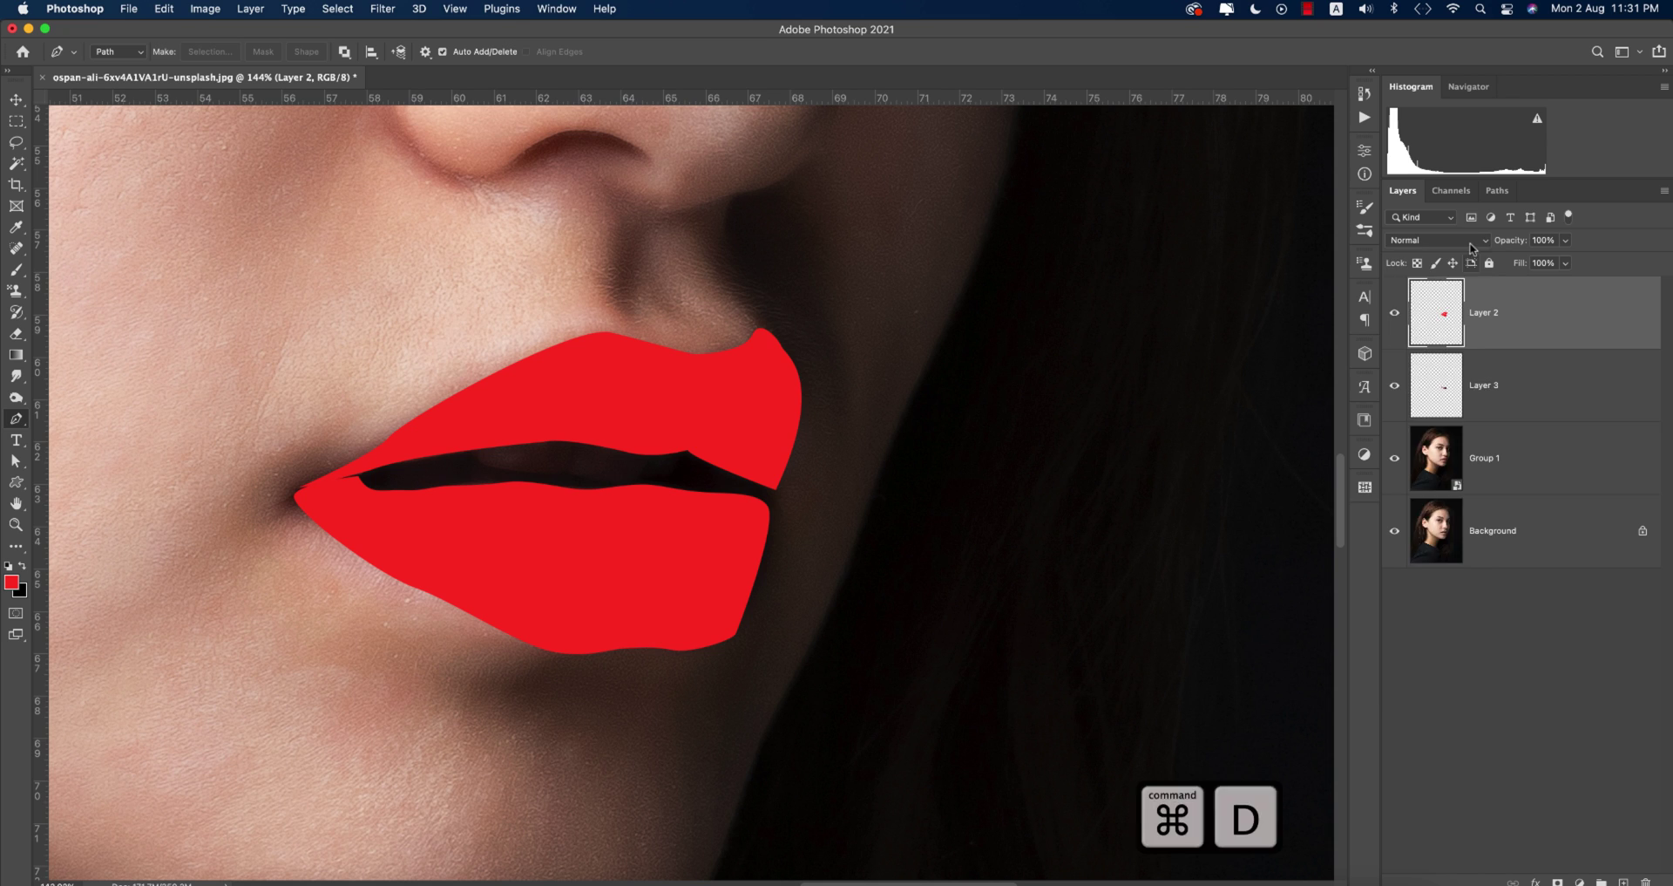
{"action": "left_click", "coordinate": [1472, 245]}
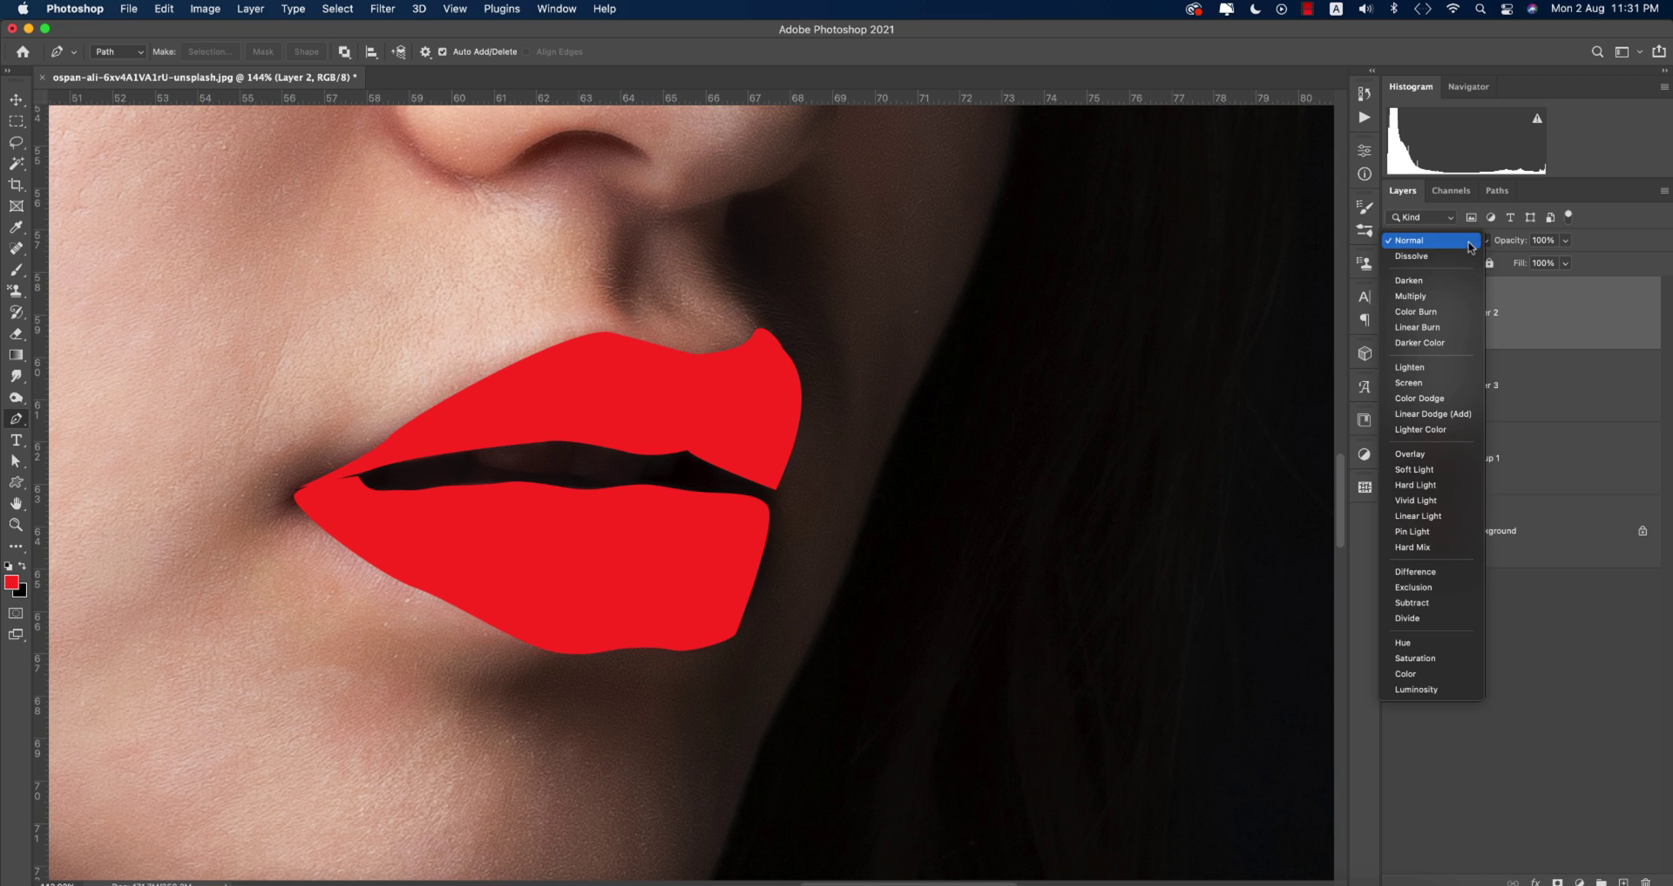
Set Layer 2's red lip fill to Multiply at 36% opacity with softened Blend If sliders.
{"action": "left_click", "coordinate": [1437, 297]}
{"action": "right_click", "coordinate": [1543, 337]}
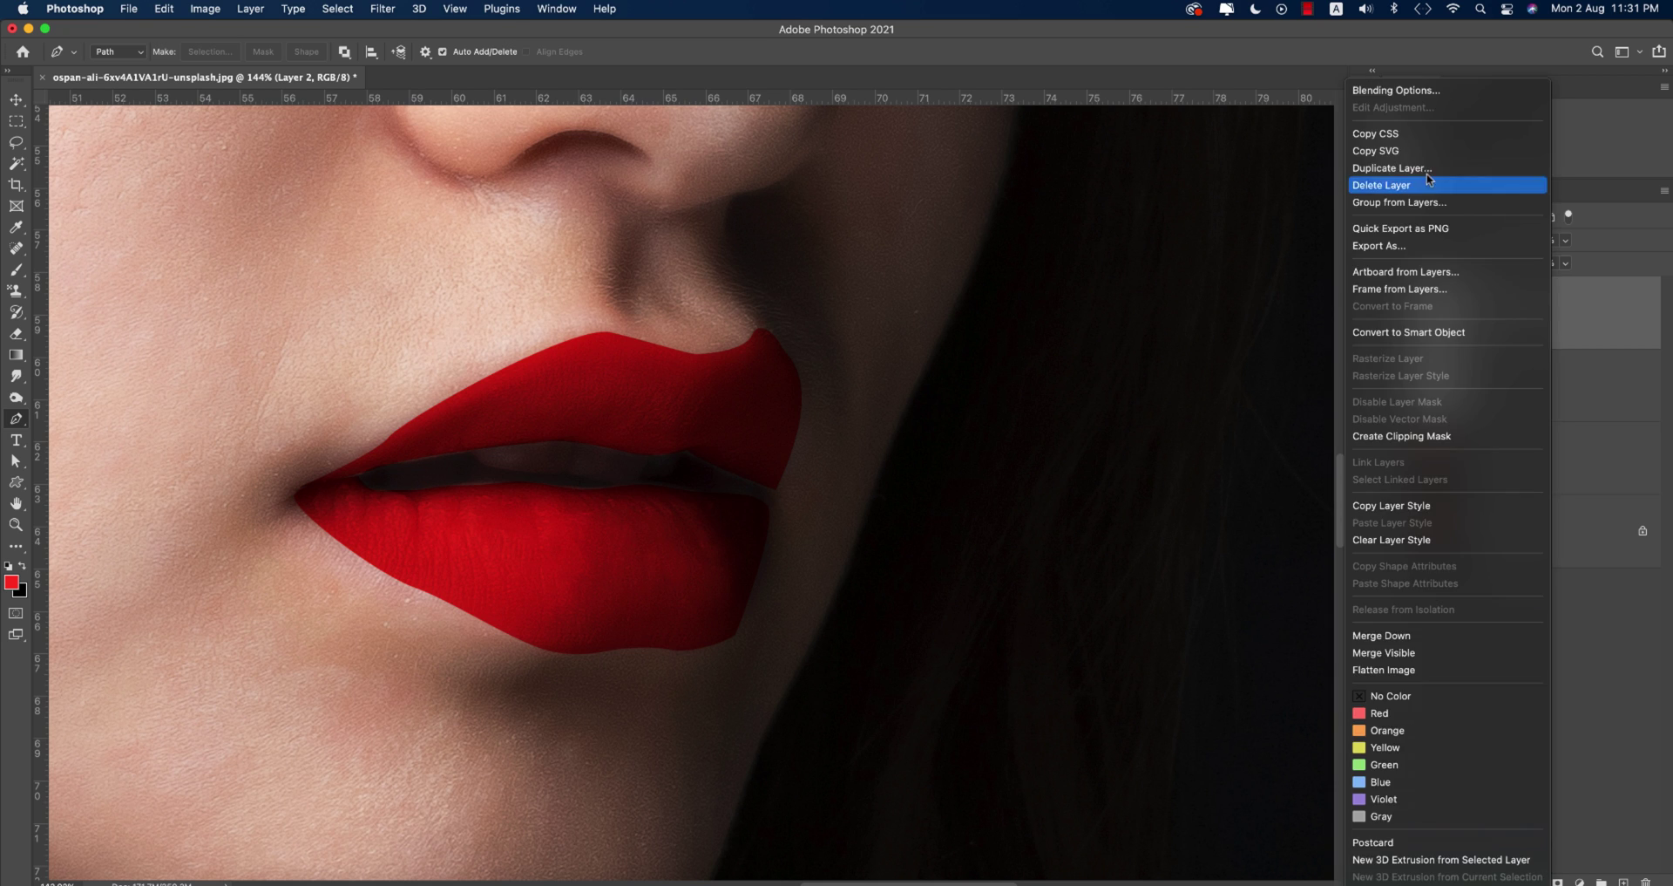
{"action": "left_click", "coordinate": [1377, 90]}
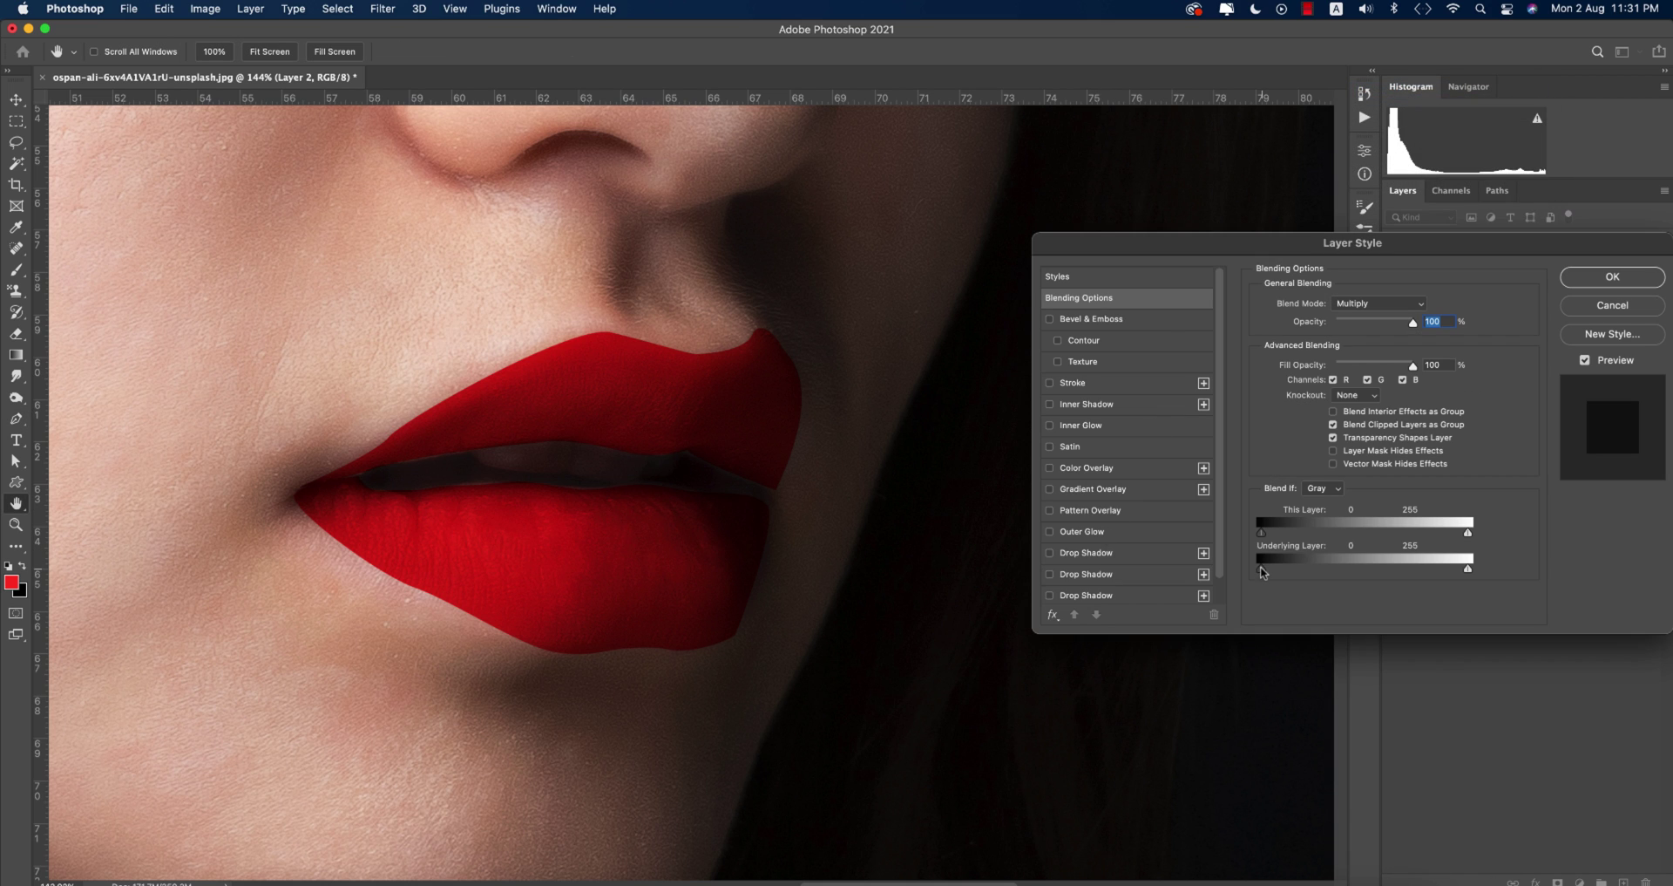
{"action": "mouse_move", "coordinate": [1262, 571]}
{"action": "left_mouse_down"}
{"action": "mouse_move", "coordinate": [1387, 573]}
{"action": "mouse_move", "coordinate": [1254, 571]}
{"action": "left_mouse_up"}
{"action": "type", "text": "36"}
{"action": "mouse_move", "coordinate": [1391, 575]}
{"action": "left_mouse_down"}
{"action": "mouse_move", "coordinate": [1423, 572]}
{"action": "mouse_move", "coordinate": [1373, 572]}
{"action": "mouse_move", "coordinate": [1397, 570]}
{"action": "left_mouse_up"}
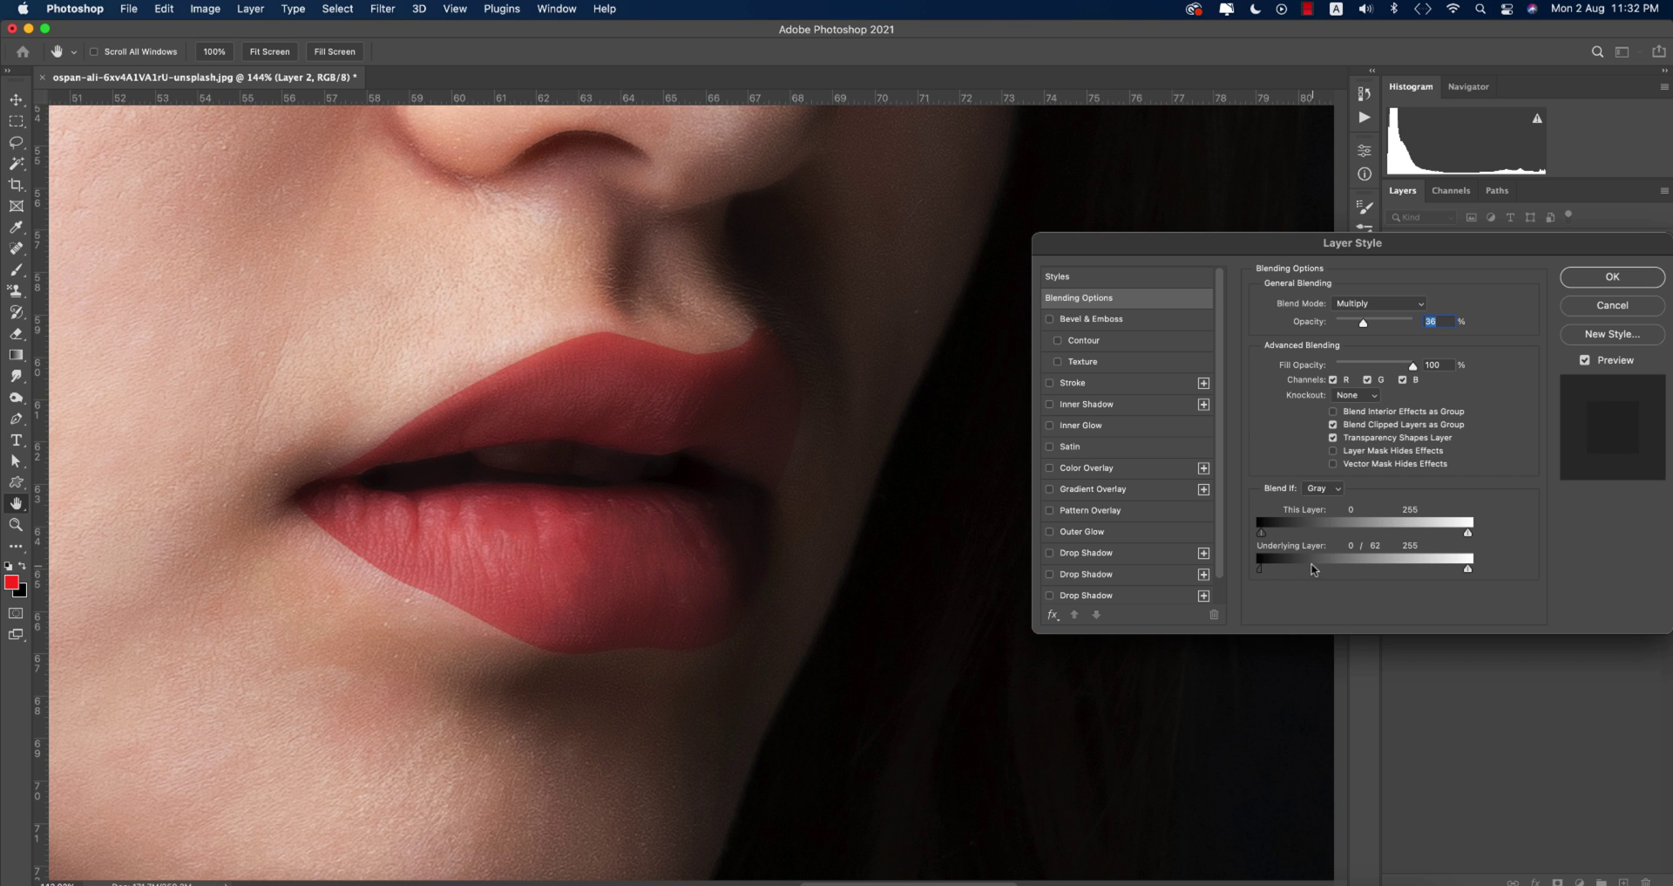
{"action": "left_click", "coordinate": [1588, 279]}
{"action": "key", "text": "p"}
{"action": "scroll", "coordinate": [1074, 573], "scroll_direction": "down", "scroll_amount": 3}
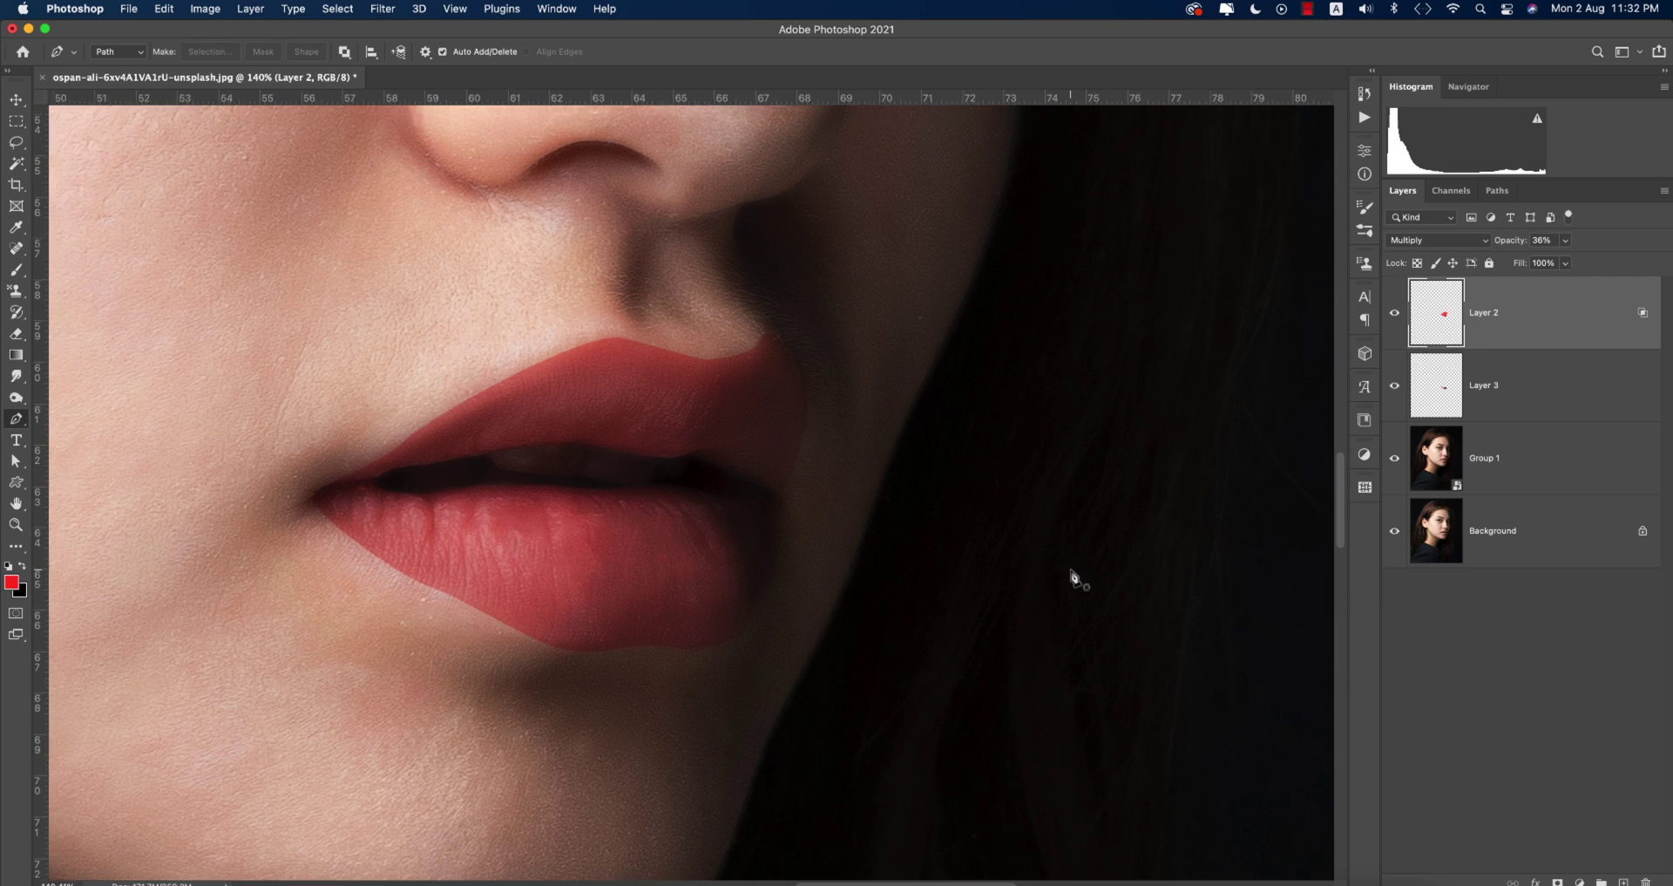
Zoom in and centre the view on the tinted lips, then bring up Layer 2's context menu.
{"action": "key", "text": "super+0"}
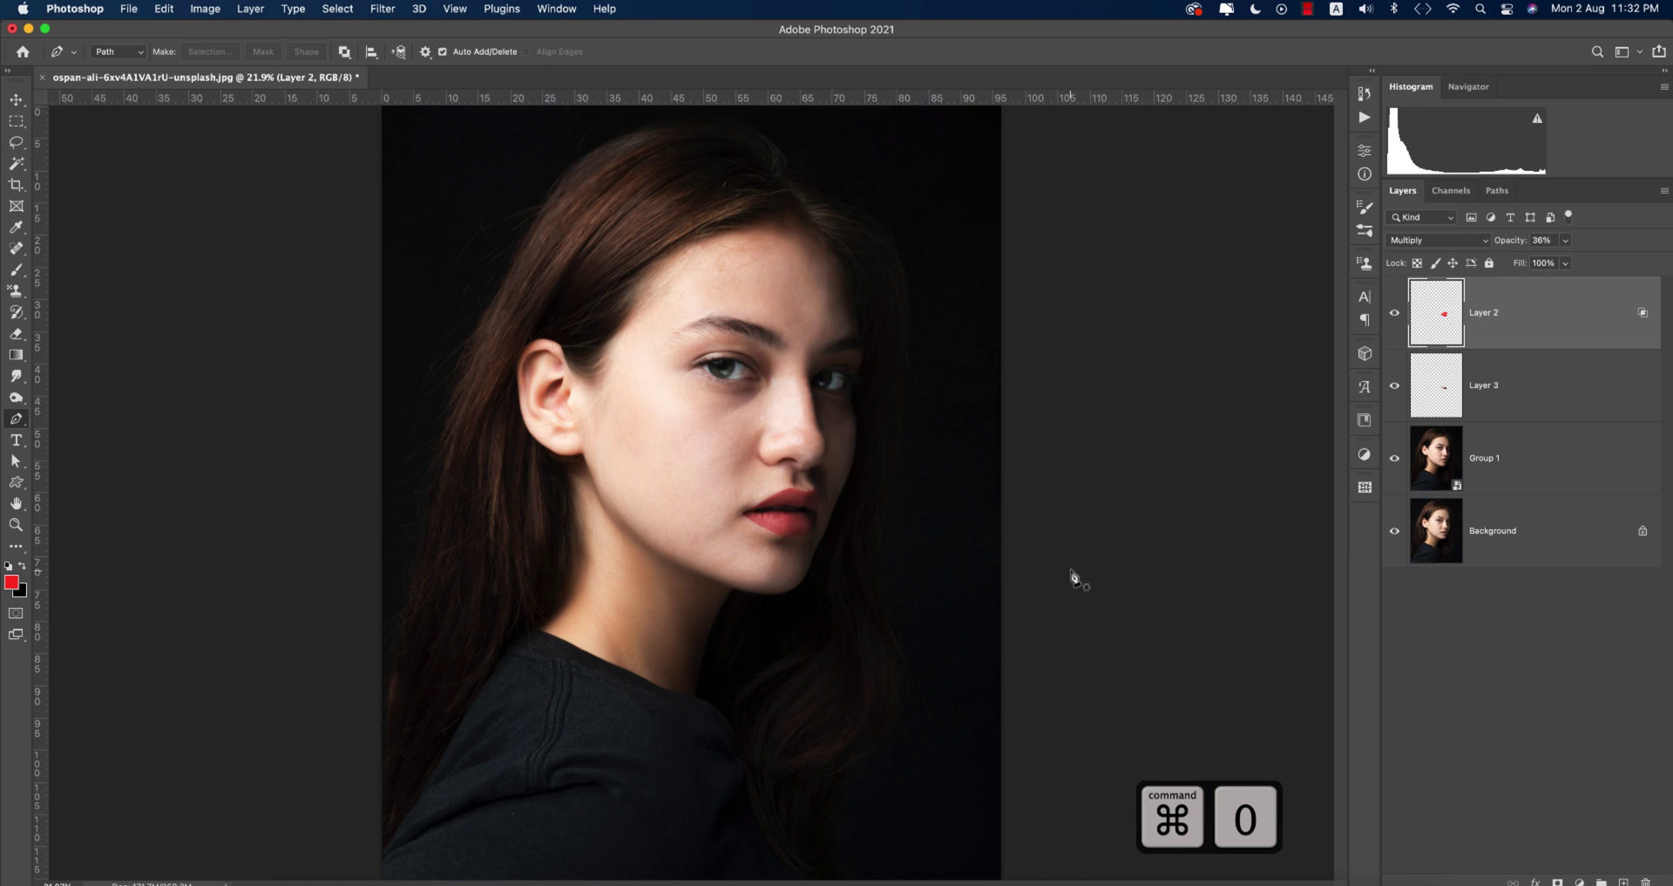
{"action": "scroll", "coordinate": [1120, 523], "scroll_direction": "up", "scroll_amount": 5}
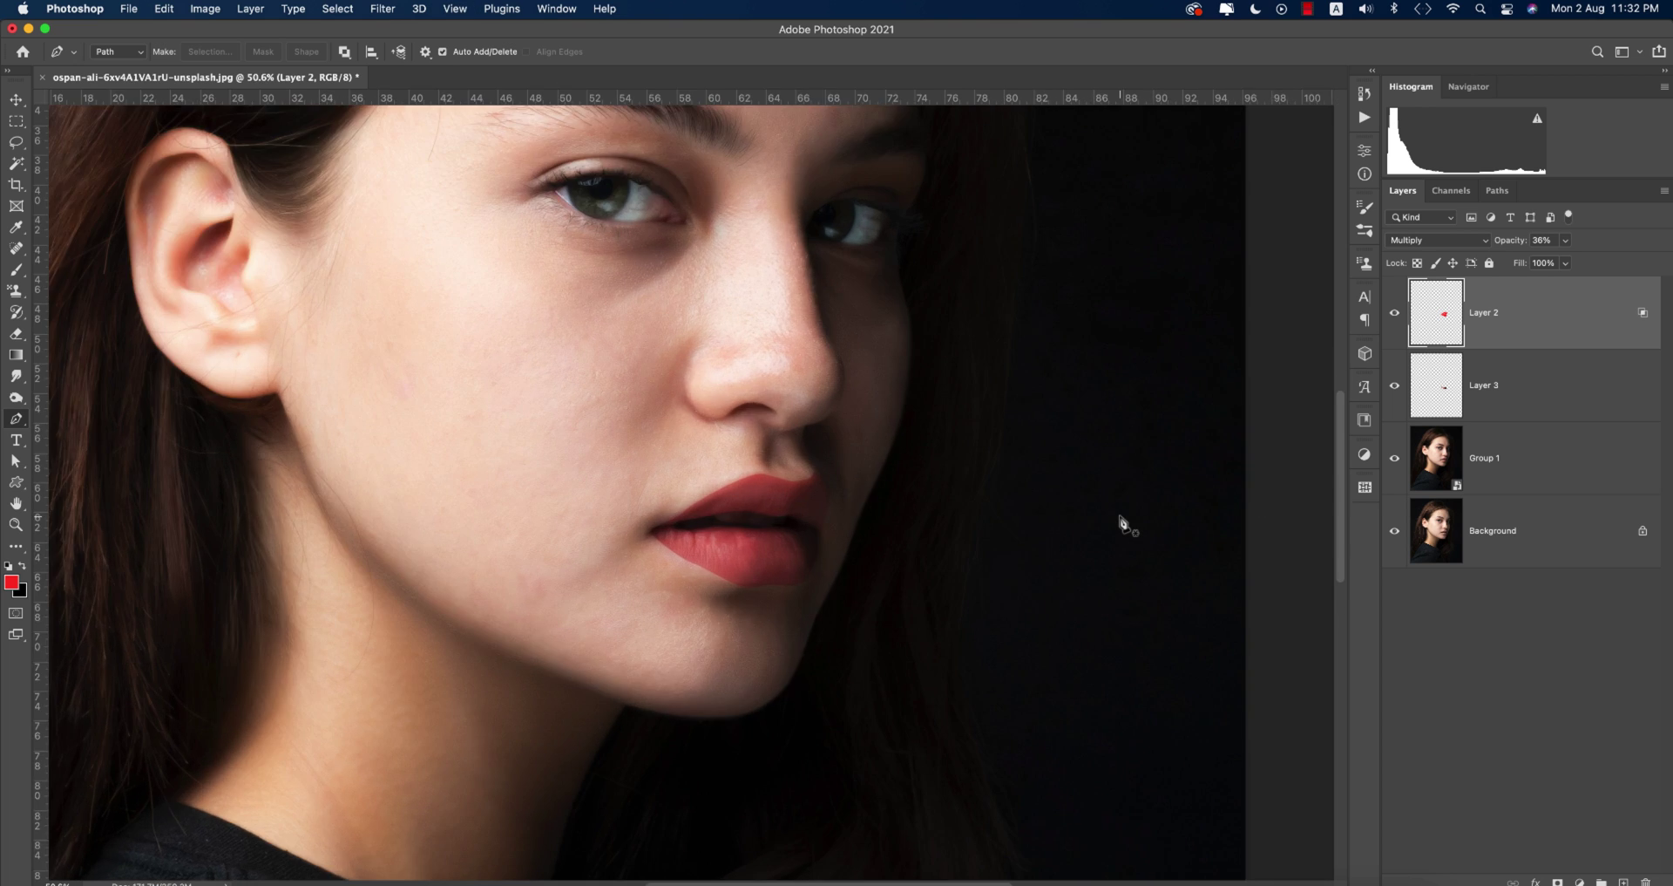
{"action": "scroll", "coordinate": [1121, 523], "scroll_direction": "up", "scroll_amount": 4}
{"action": "left_click_drag", "start_coordinate": [479, 457], "coordinate": [696, 443]}
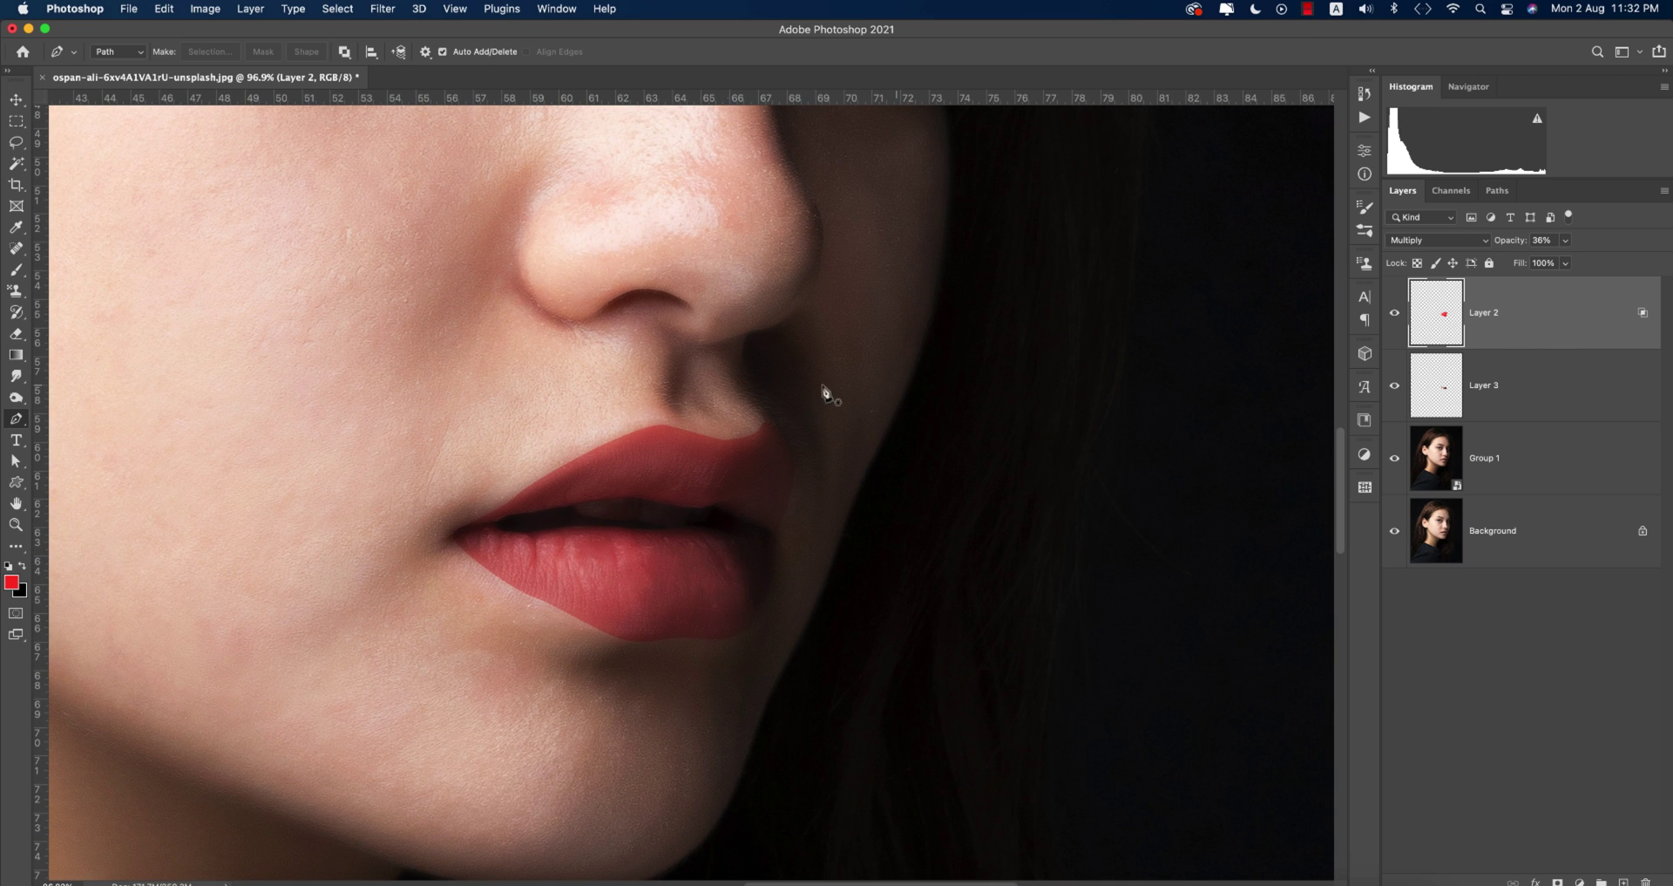
{"action": "left_click", "coordinate": [16, 101]}
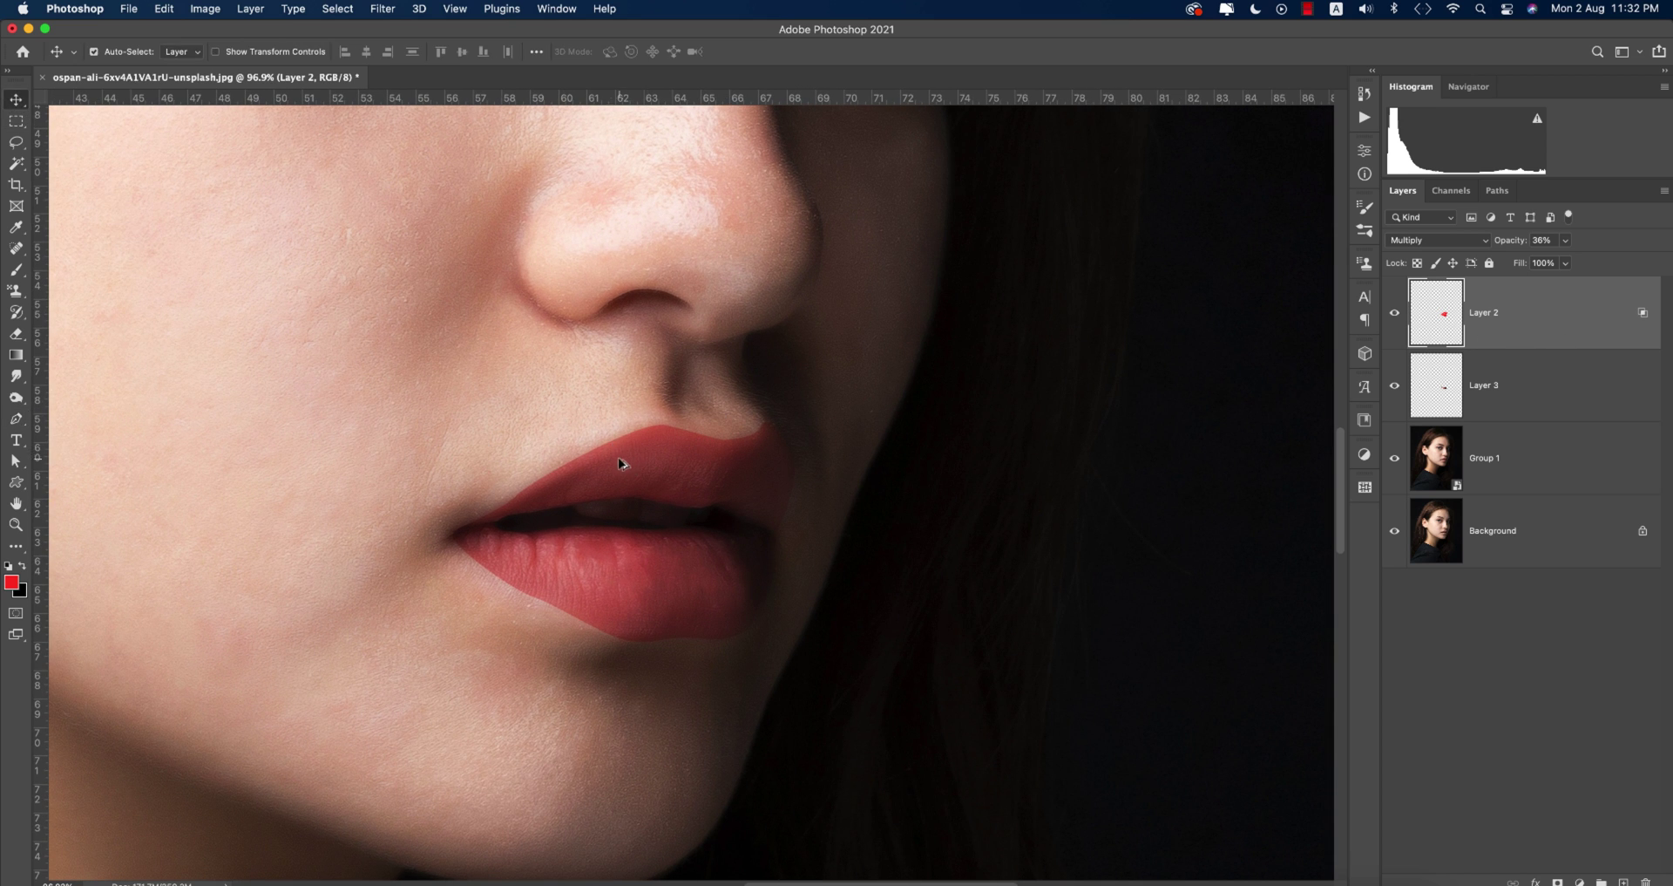
{"action": "scroll", "coordinate": [622, 466], "scroll_direction": "up", "scroll_amount": 1}
{"action": "right_click", "coordinate": [1510, 319]}
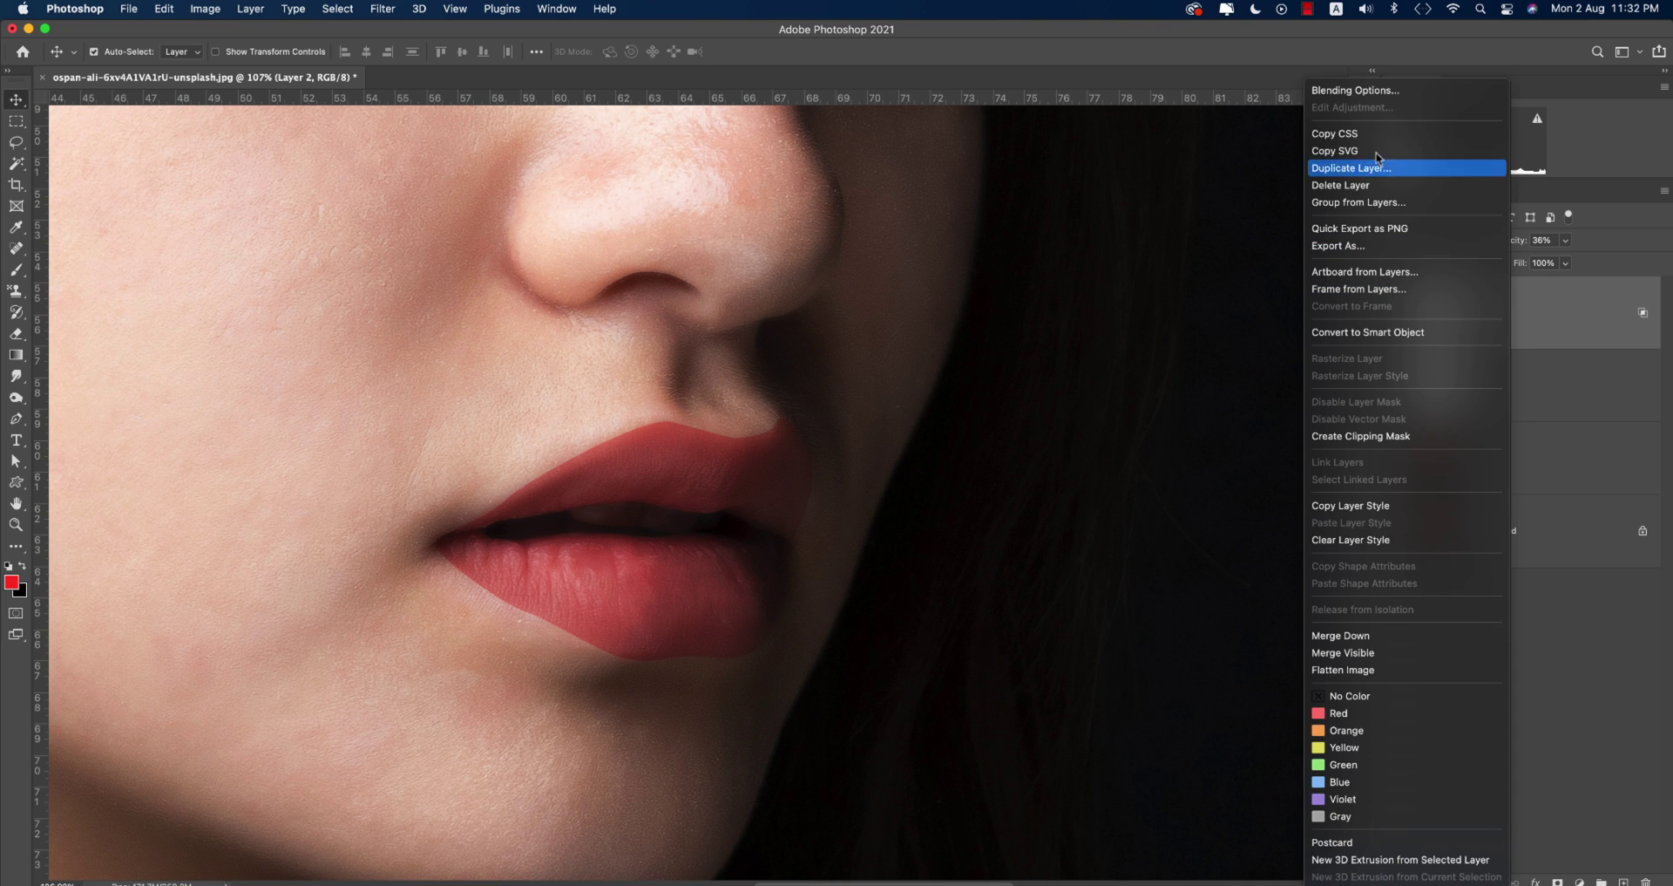
Split Layer 2's Underlying Layer Blend If to 0/107 and 89/178 and raise opacity to 46%.
{"action": "left_click", "coordinate": [1351, 92]}
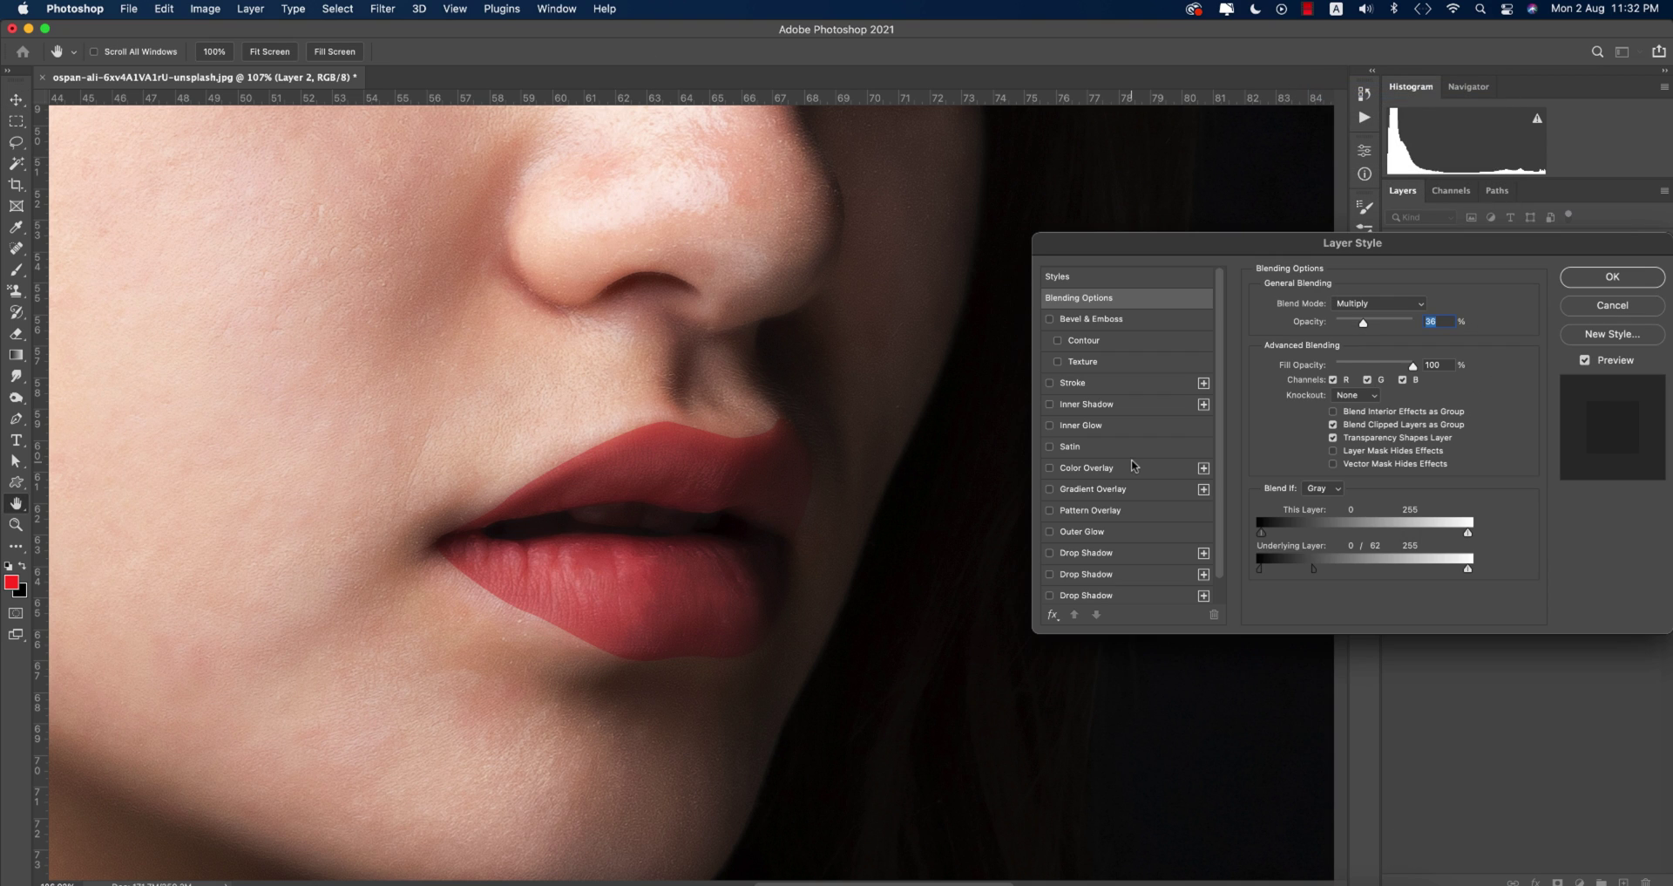
{"action": "left_click_drag", "start_coordinate": [1263, 535], "coordinate": [1192, 531]}
{"action": "left_click_drag", "start_coordinate": [1463, 571], "coordinate": [1365, 575]}
{"action": "key", "text": "alt"}
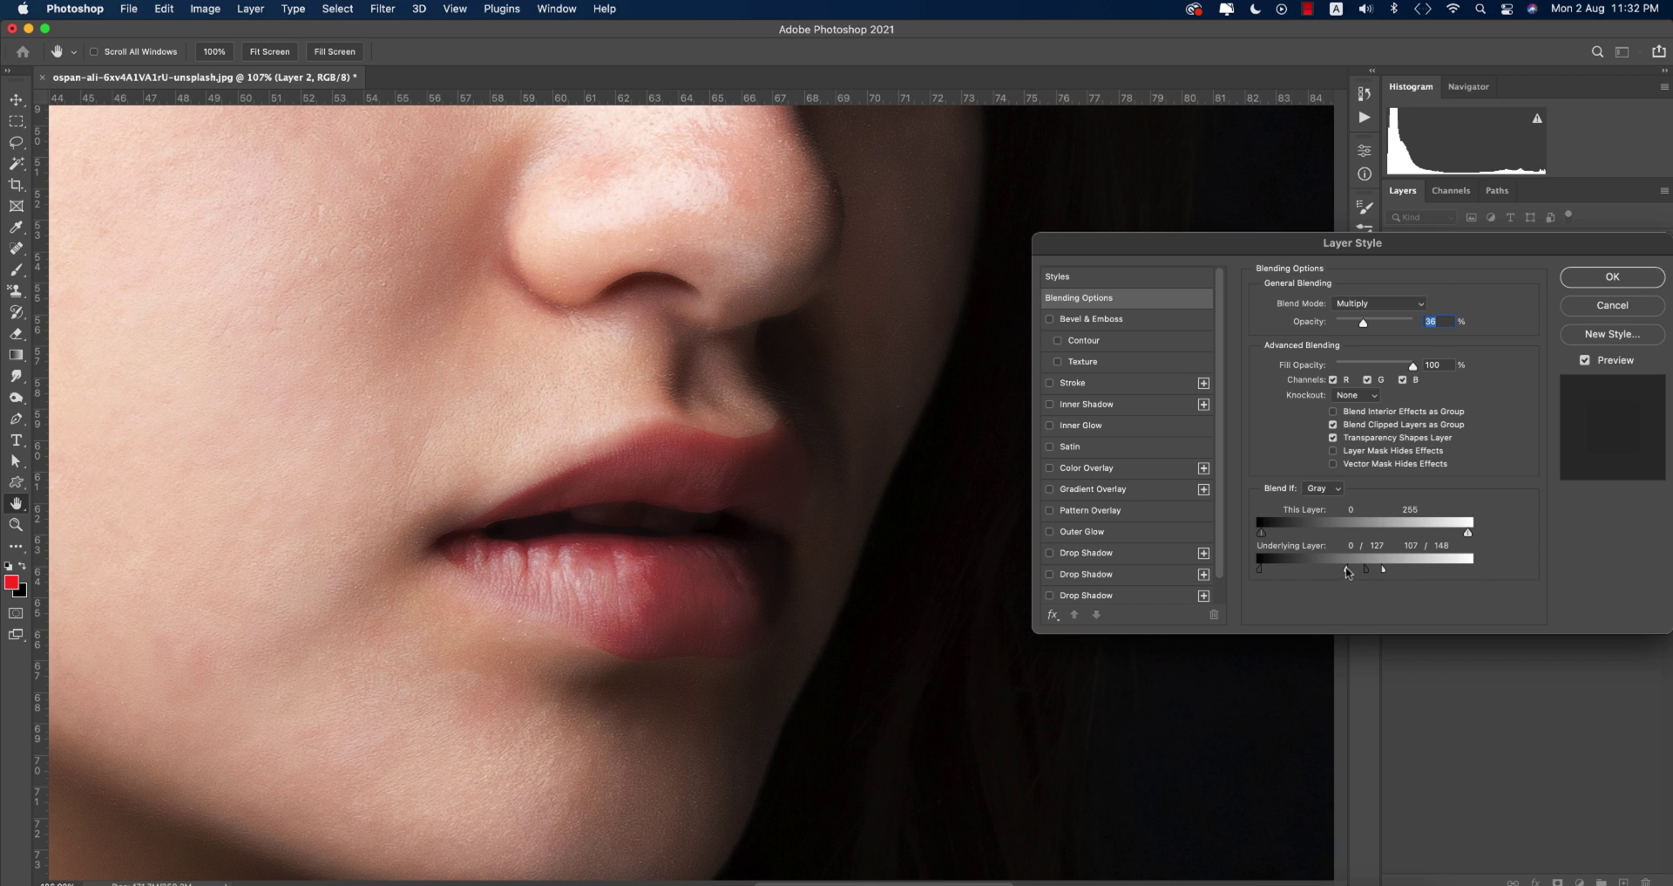
{"action": "left_click_drag", "start_coordinate": [1324, 571], "coordinate": [1370, 572]}
{"action": "left_click_drag", "start_coordinate": [1363, 326], "coordinate": [1373, 326]}
{"action": "mouse_move", "coordinate": [1397, 571]}
{"action": "left_mouse_down"}
{"action": "mouse_move", "coordinate": [1381, 568]}
{"action": "mouse_move", "coordinate": [1405, 569]}
{"action": "left_mouse_up"}
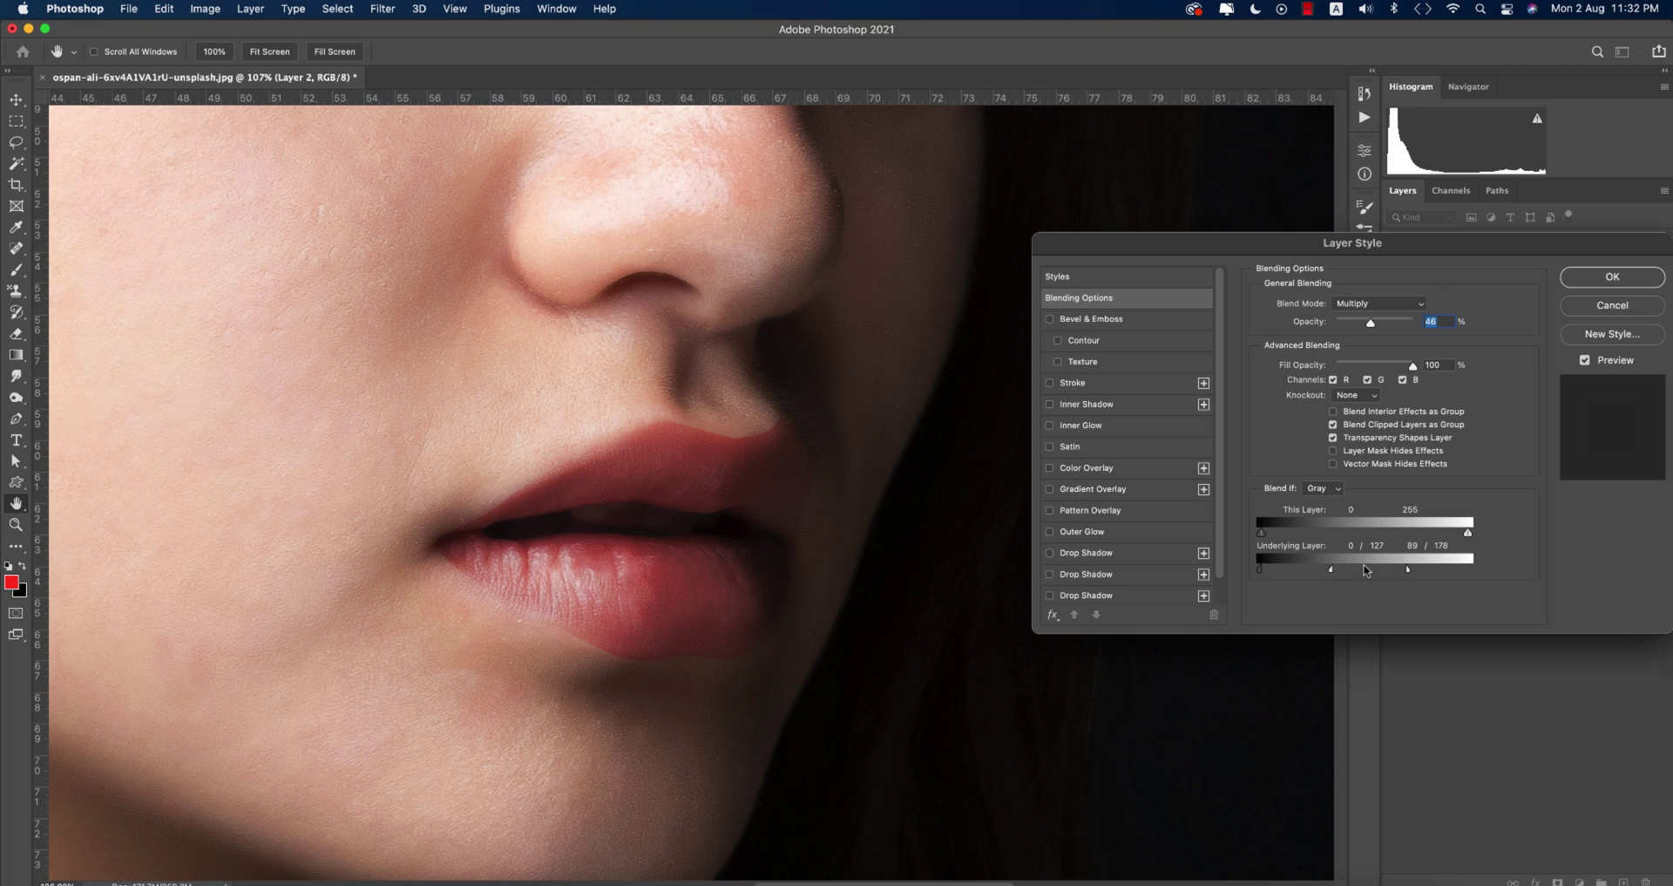
{"action": "mouse_move", "coordinate": [1366, 571]}
{"action": "left_mouse_down"}
{"action": "mouse_move", "coordinate": [1394, 571]}
{"action": "mouse_move", "coordinate": [1350, 568]}
{"action": "left_mouse_up"}
{"action": "left_click", "coordinate": [1576, 280]}
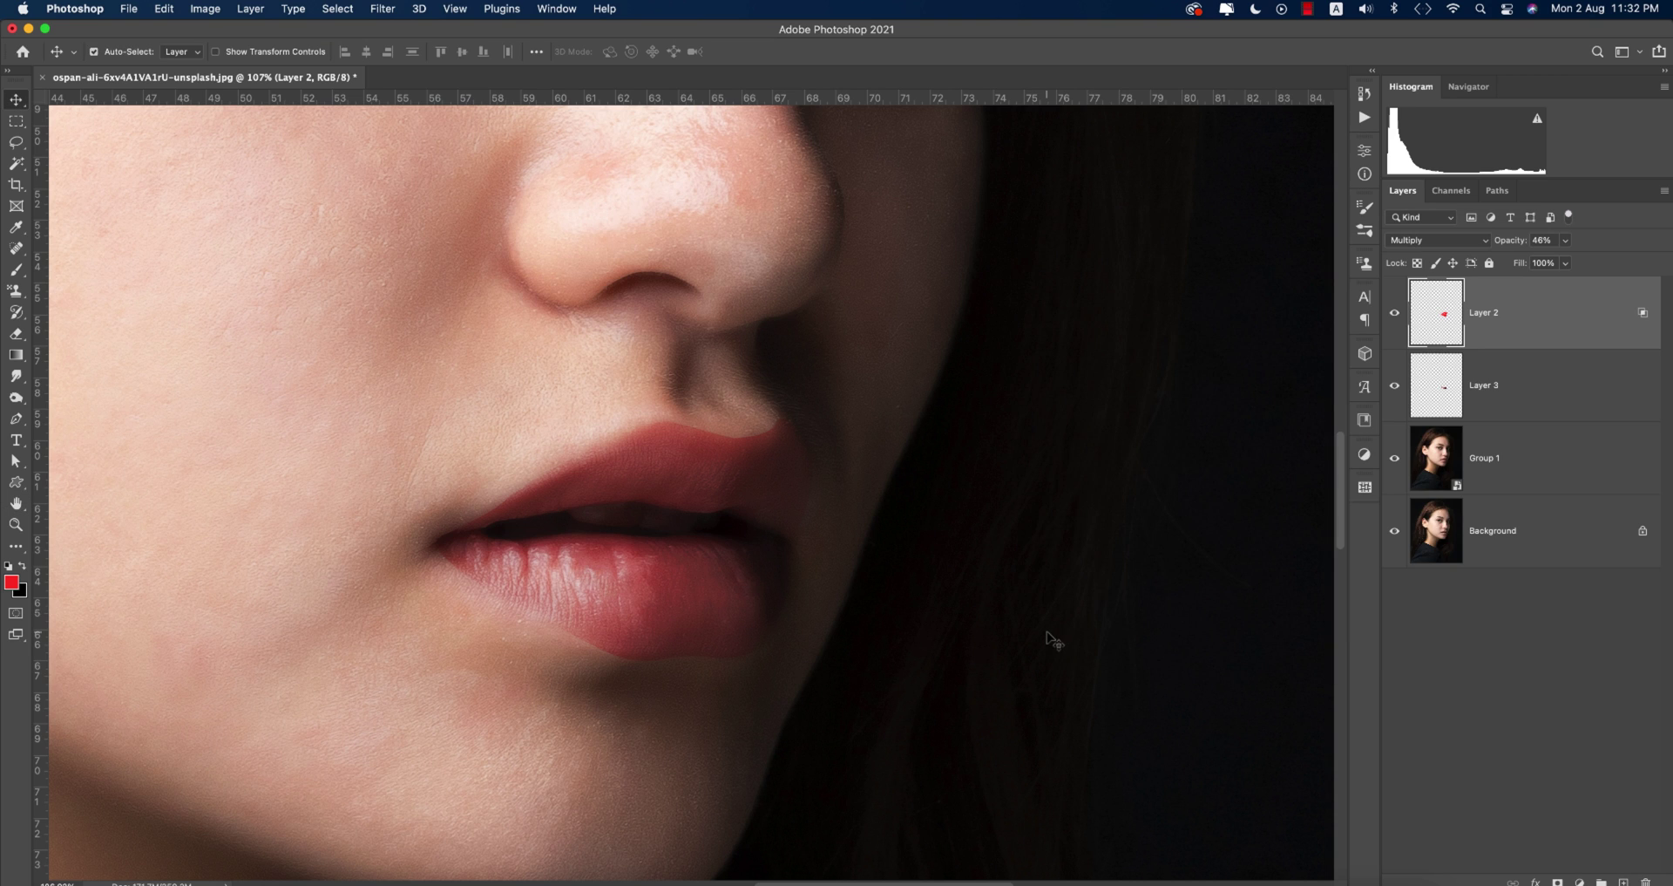
{"action": "key", "text": "super+0"}
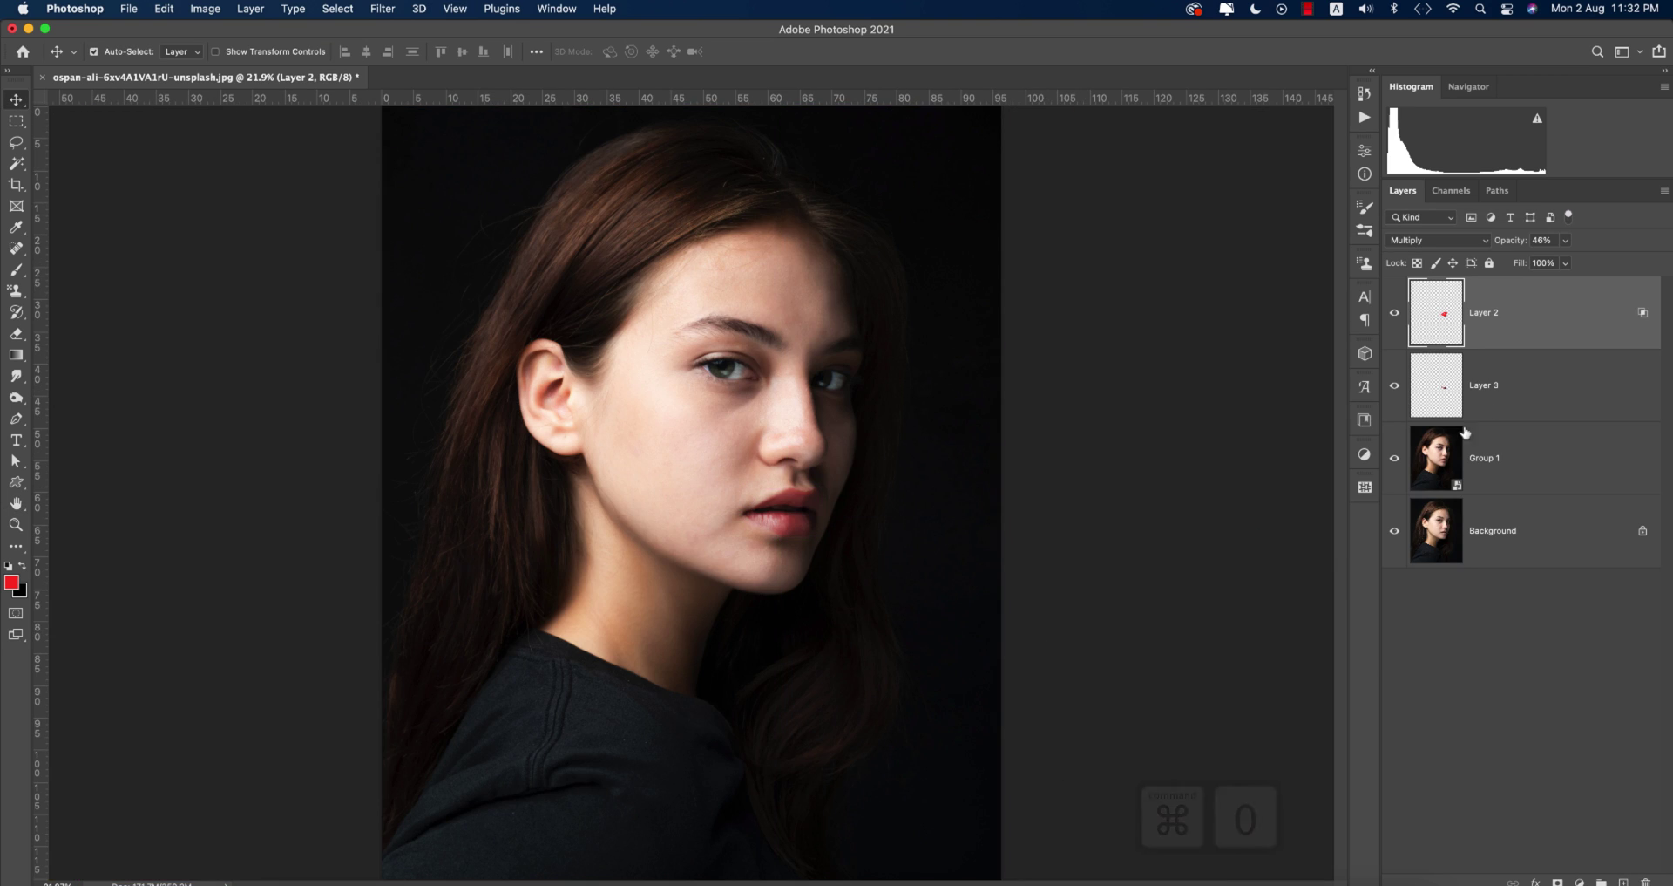
Combine Layer 3 through Group 1 into one smart object and open it in Camera Raw.
{"action": "left_click", "coordinate": [1529, 470], "text": "shift"}
{"action": "right_click", "coordinate": [1527, 460]}
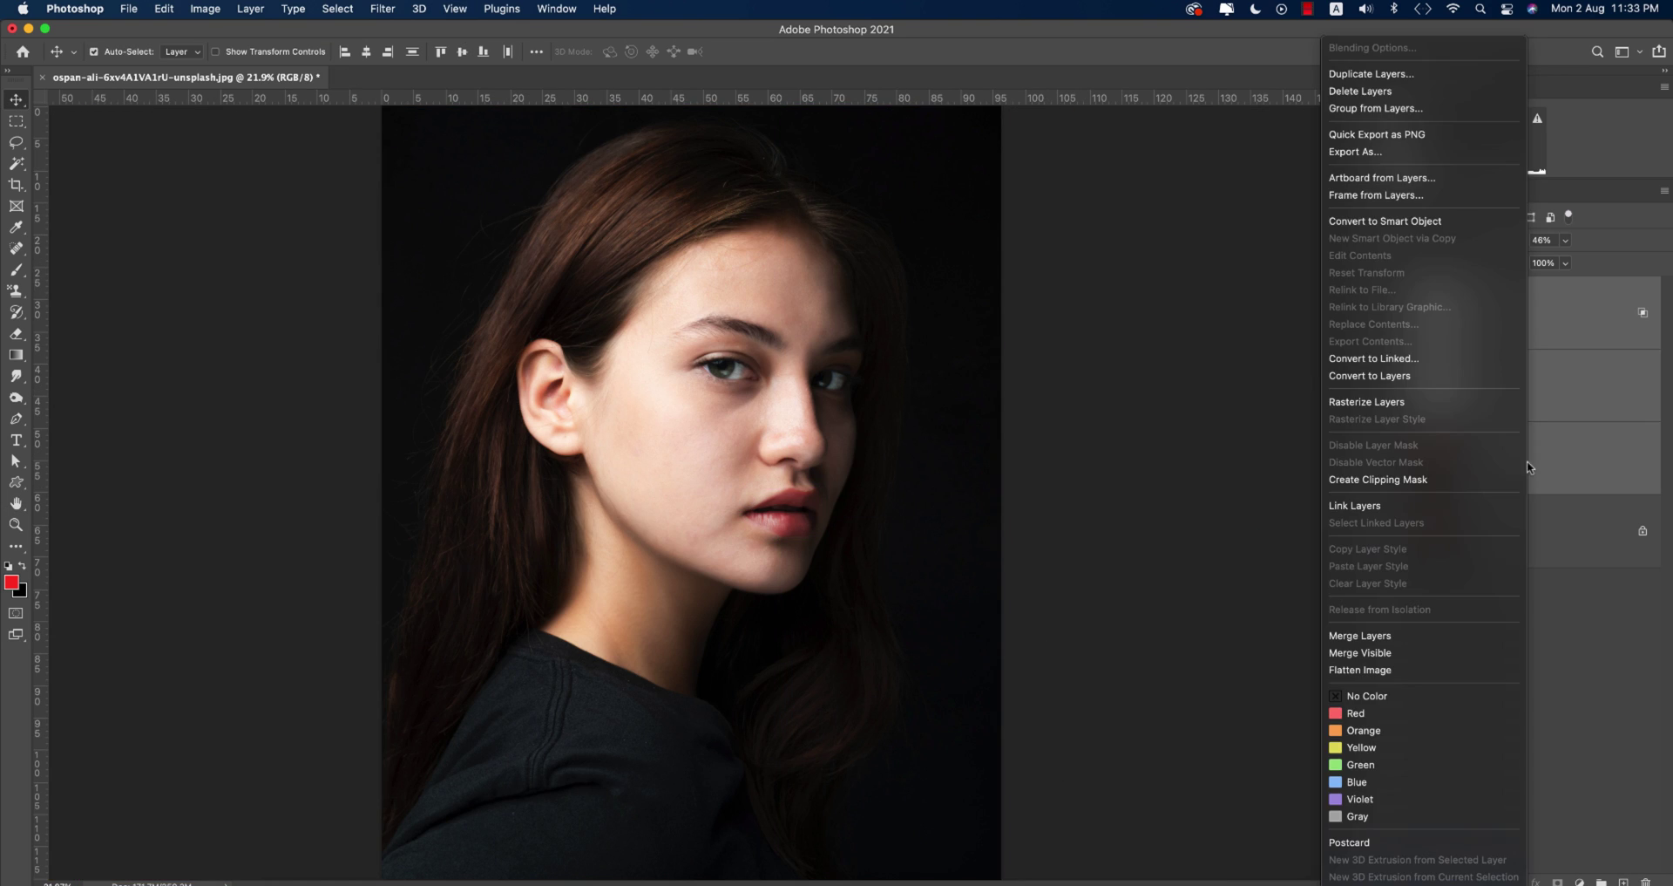
{"action": "left_click", "coordinate": [1376, 222]}
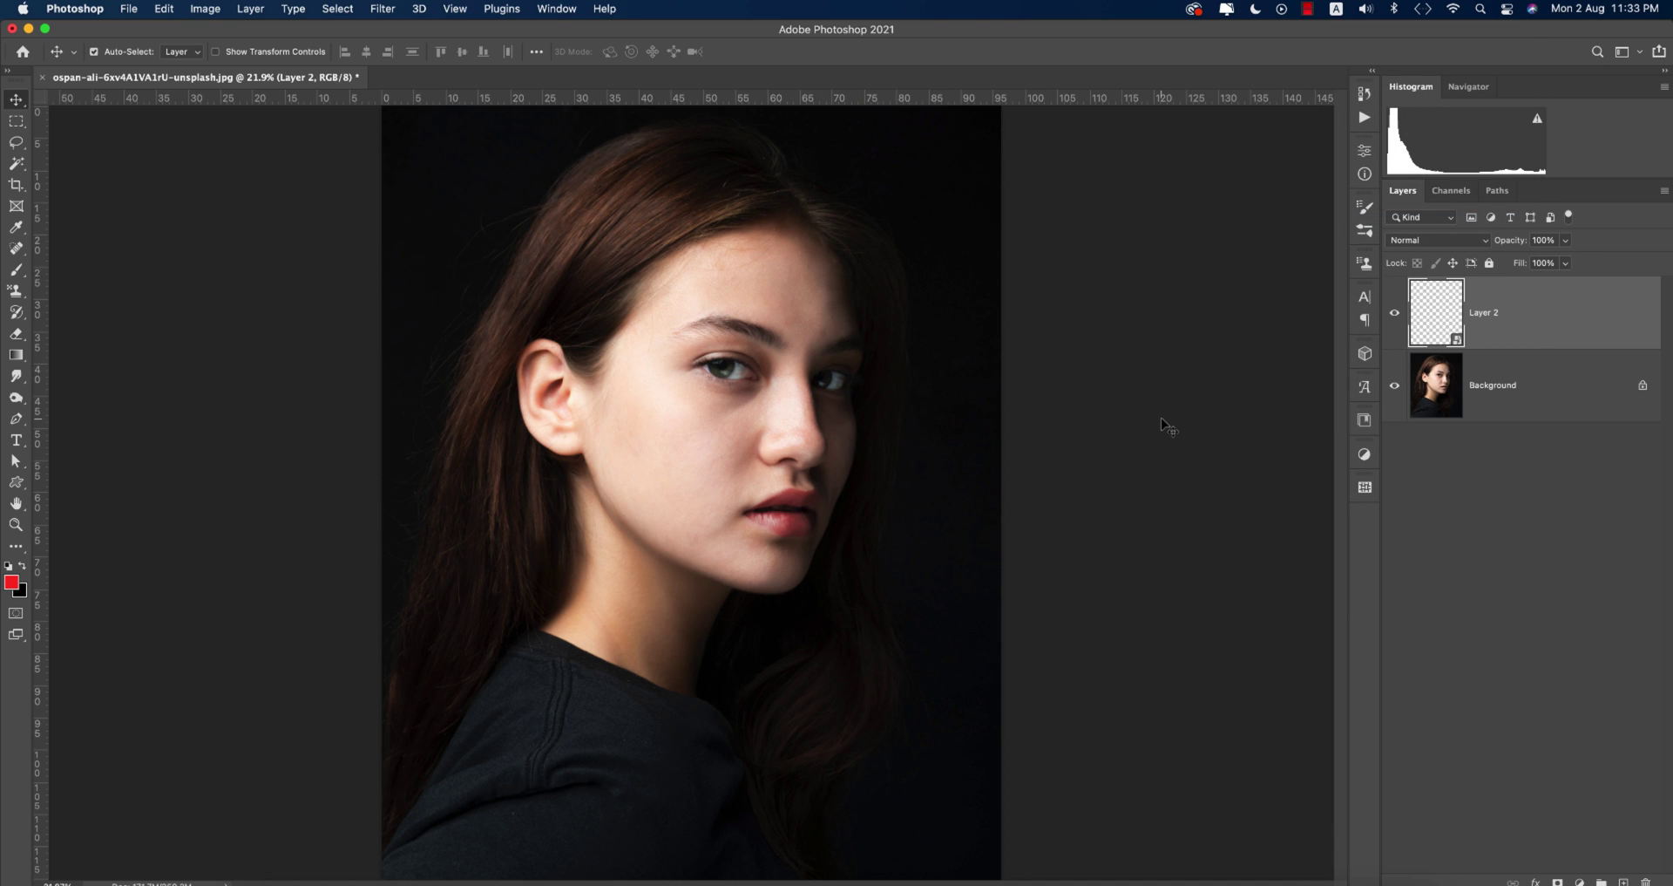
{"action": "key", "text": "shift+super+a"}
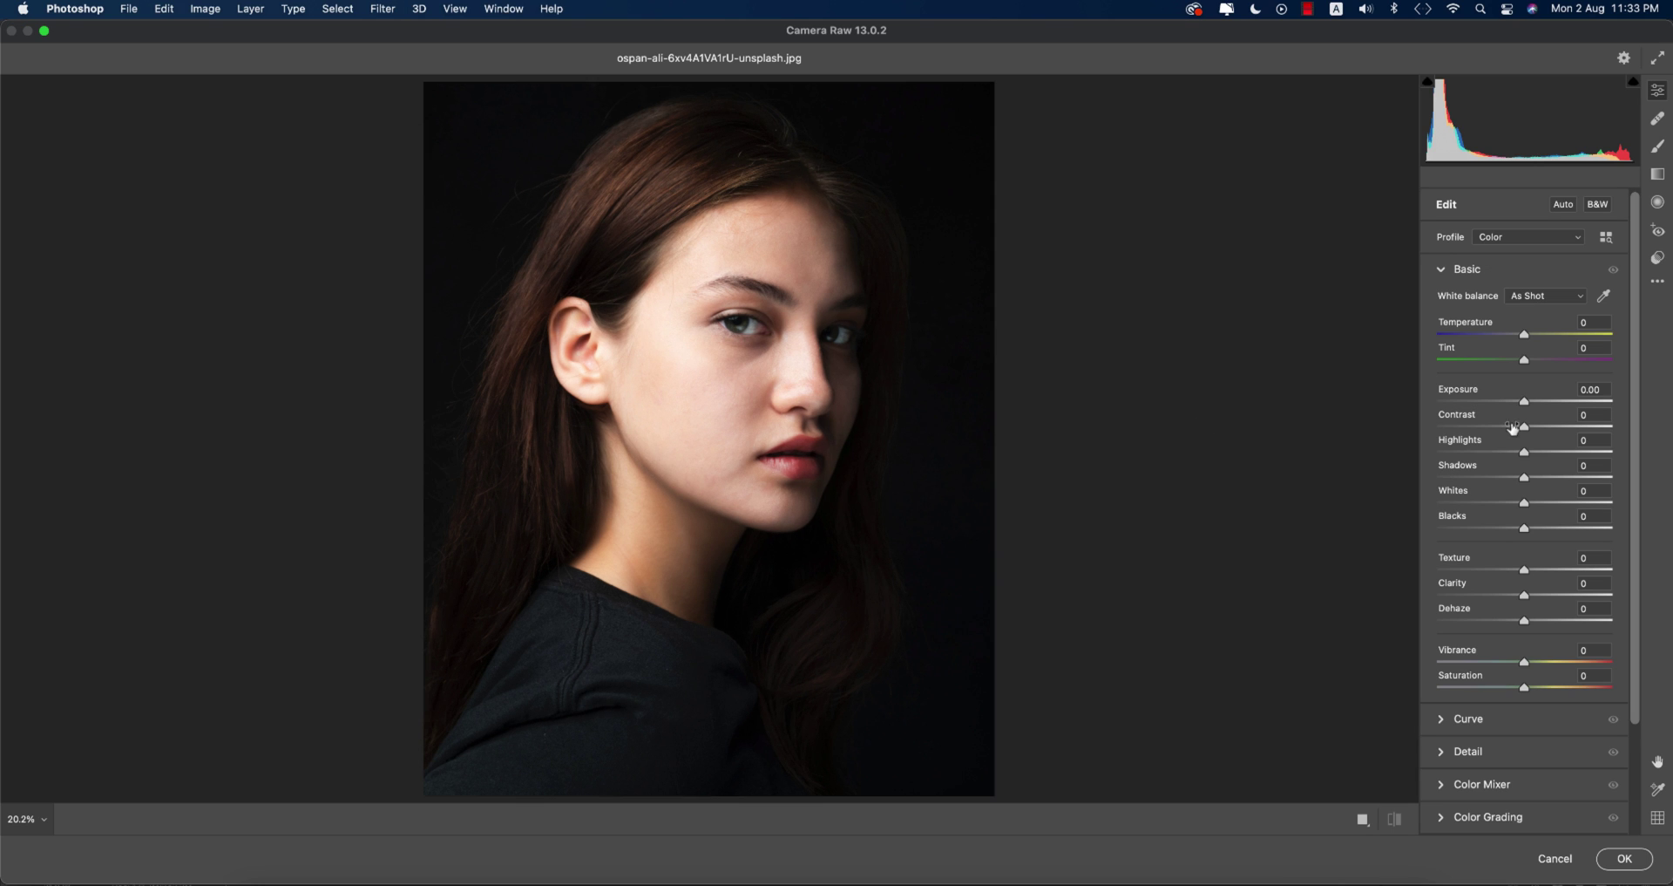
Set Exposure -0.25, Contrast +14, Highlights -4, Shadows +30, Texture +1 and Dehaze +3.
{"action": "left_click_drag", "start_coordinate": [1525, 402], "coordinate": [1520, 402]}
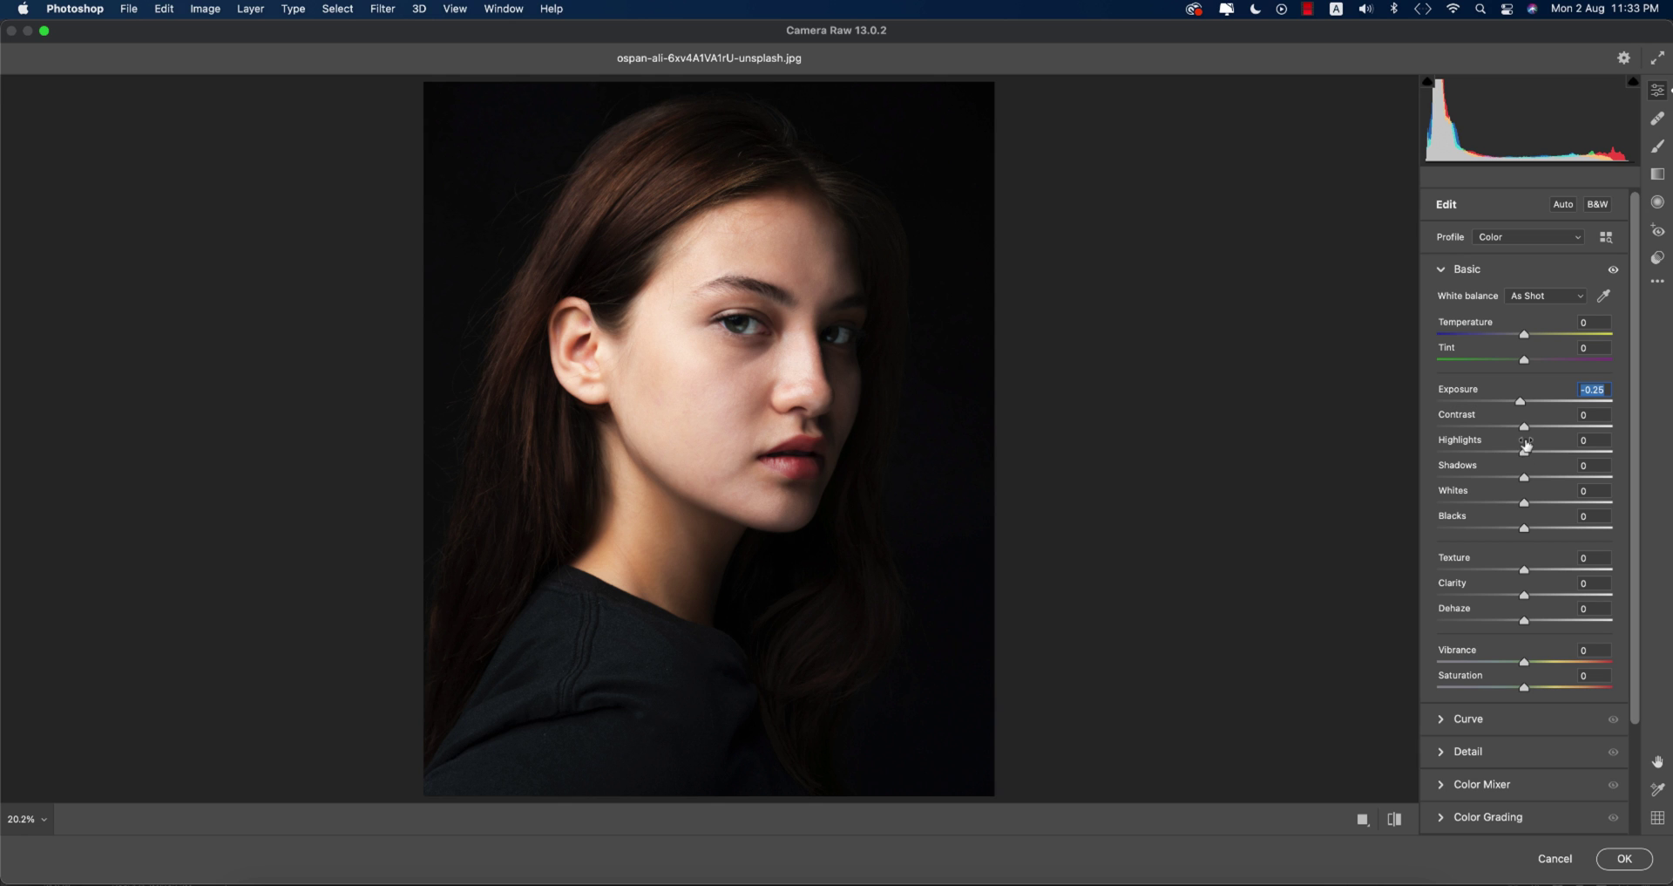
{"action": "mouse_move", "coordinate": [1527, 430]}
{"action": "left_mouse_down"}
{"action": "mouse_move", "coordinate": [1504, 454]}
{"action": "mouse_move", "coordinate": [1522, 454]}
{"action": "left_mouse_up"}
{"action": "left_click_drag", "start_coordinate": [1525, 571], "coordinate": [1528, 622]}
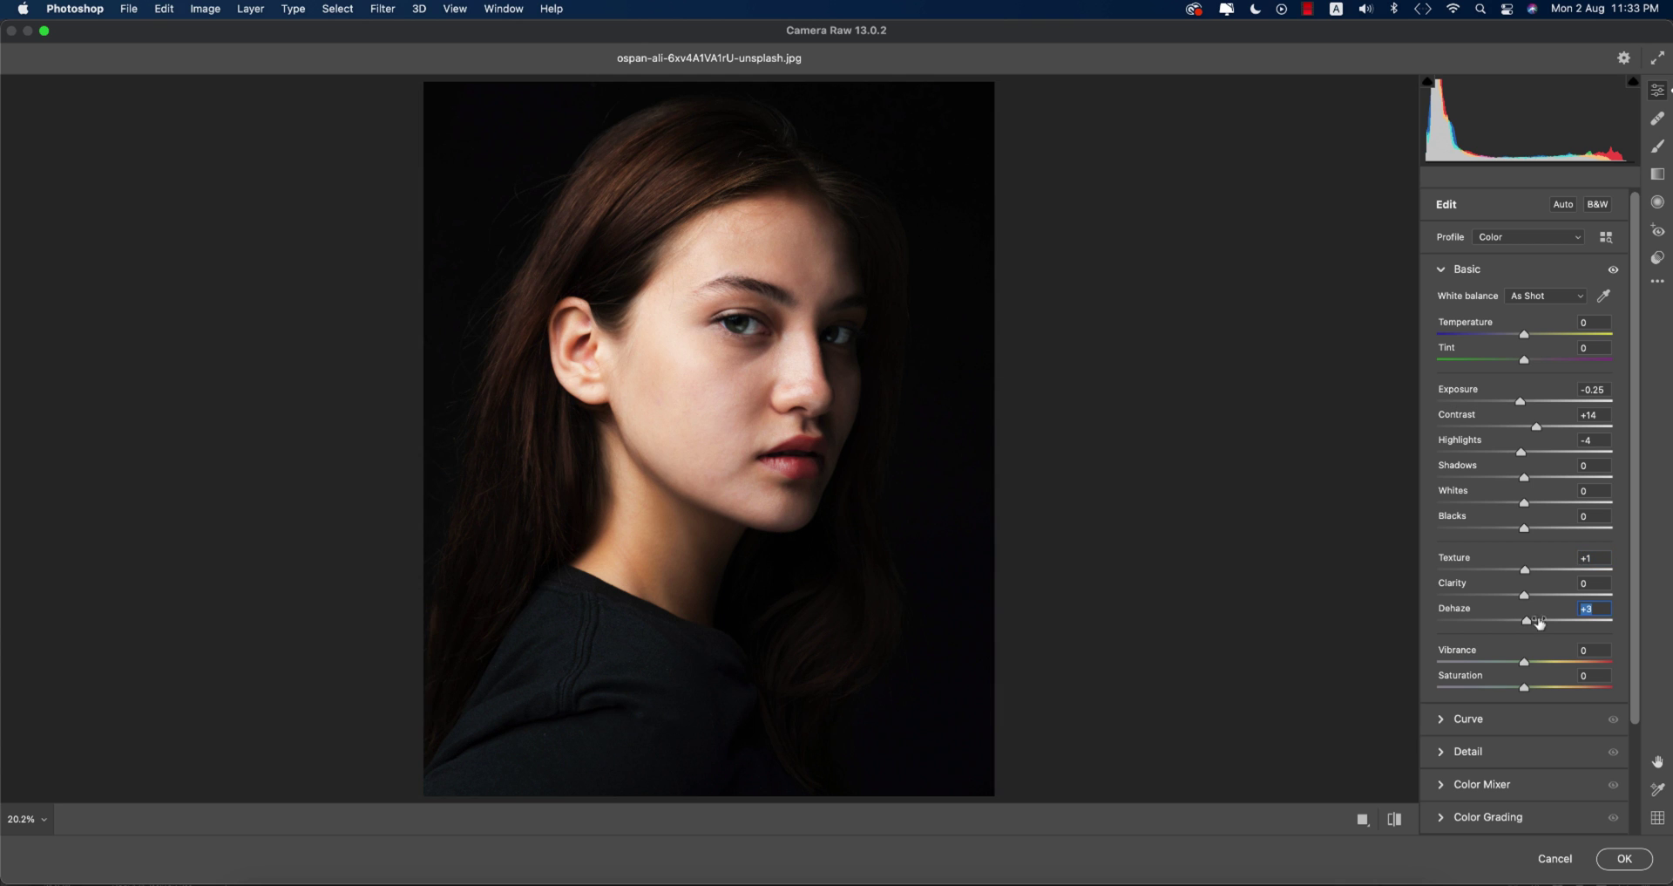
{"action": "left_click_drag", "start_coordinate": [1531, 481], "coordinate": [1553, 479]}
{"action": "scroll", "coordinate": [1530, 697], "scroll_direction": "down", "scroll_amount": 3}
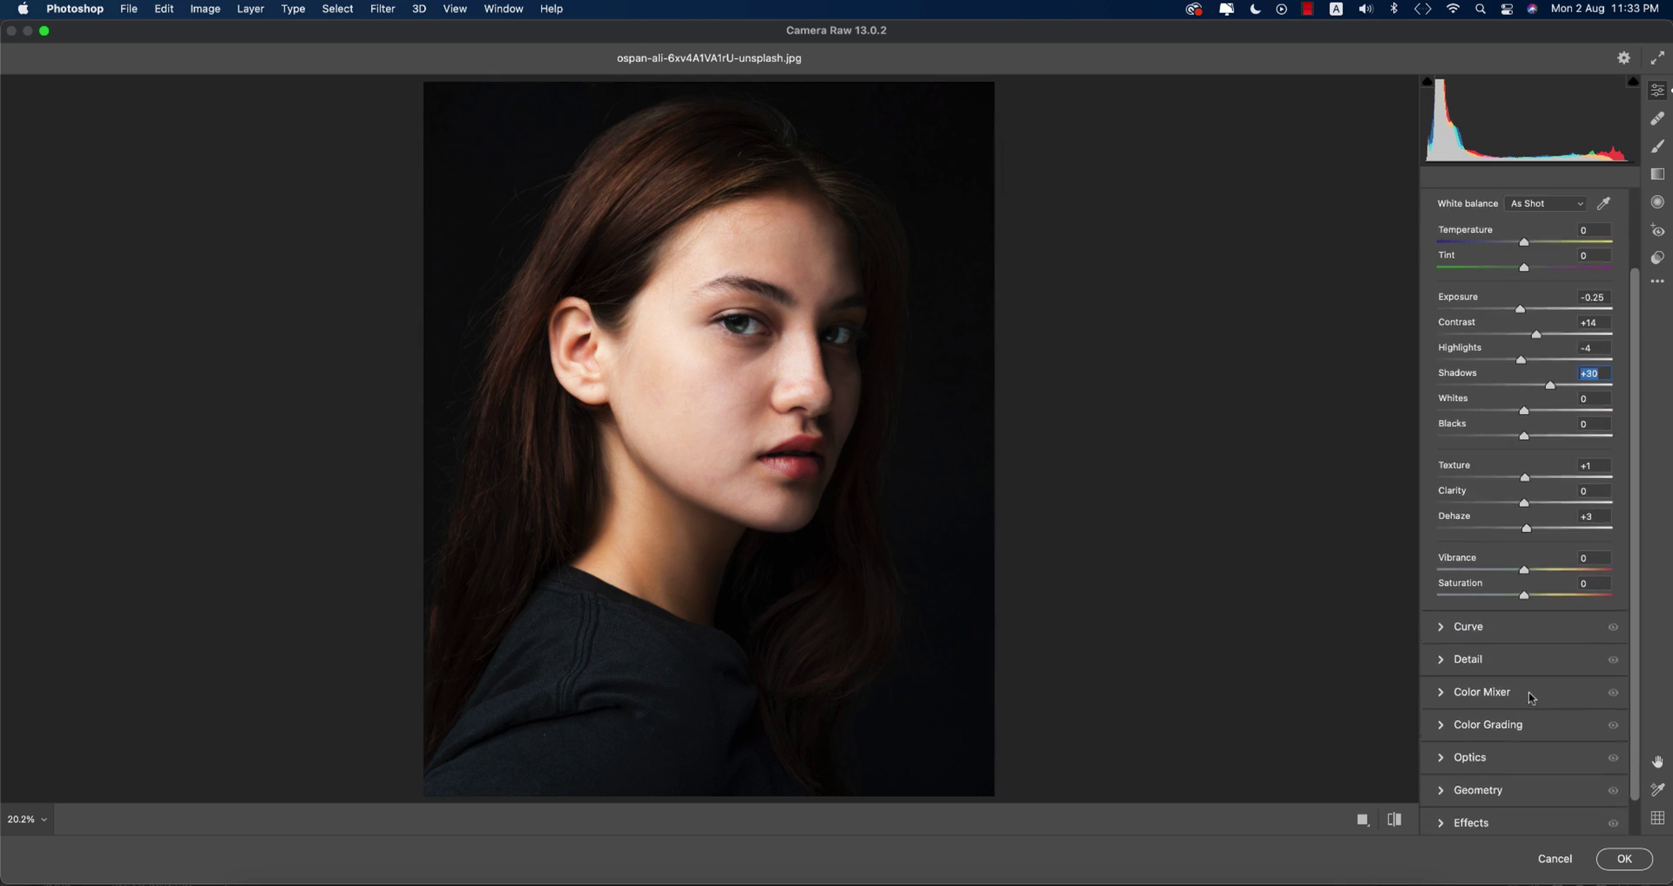
In Color Mixer, lift Reds +22, Oranges +8, Yellows +38 luminance; saturate Reds +12, Yellows -10.
{"action": "left_click", "coordinate": [1452, 686]}
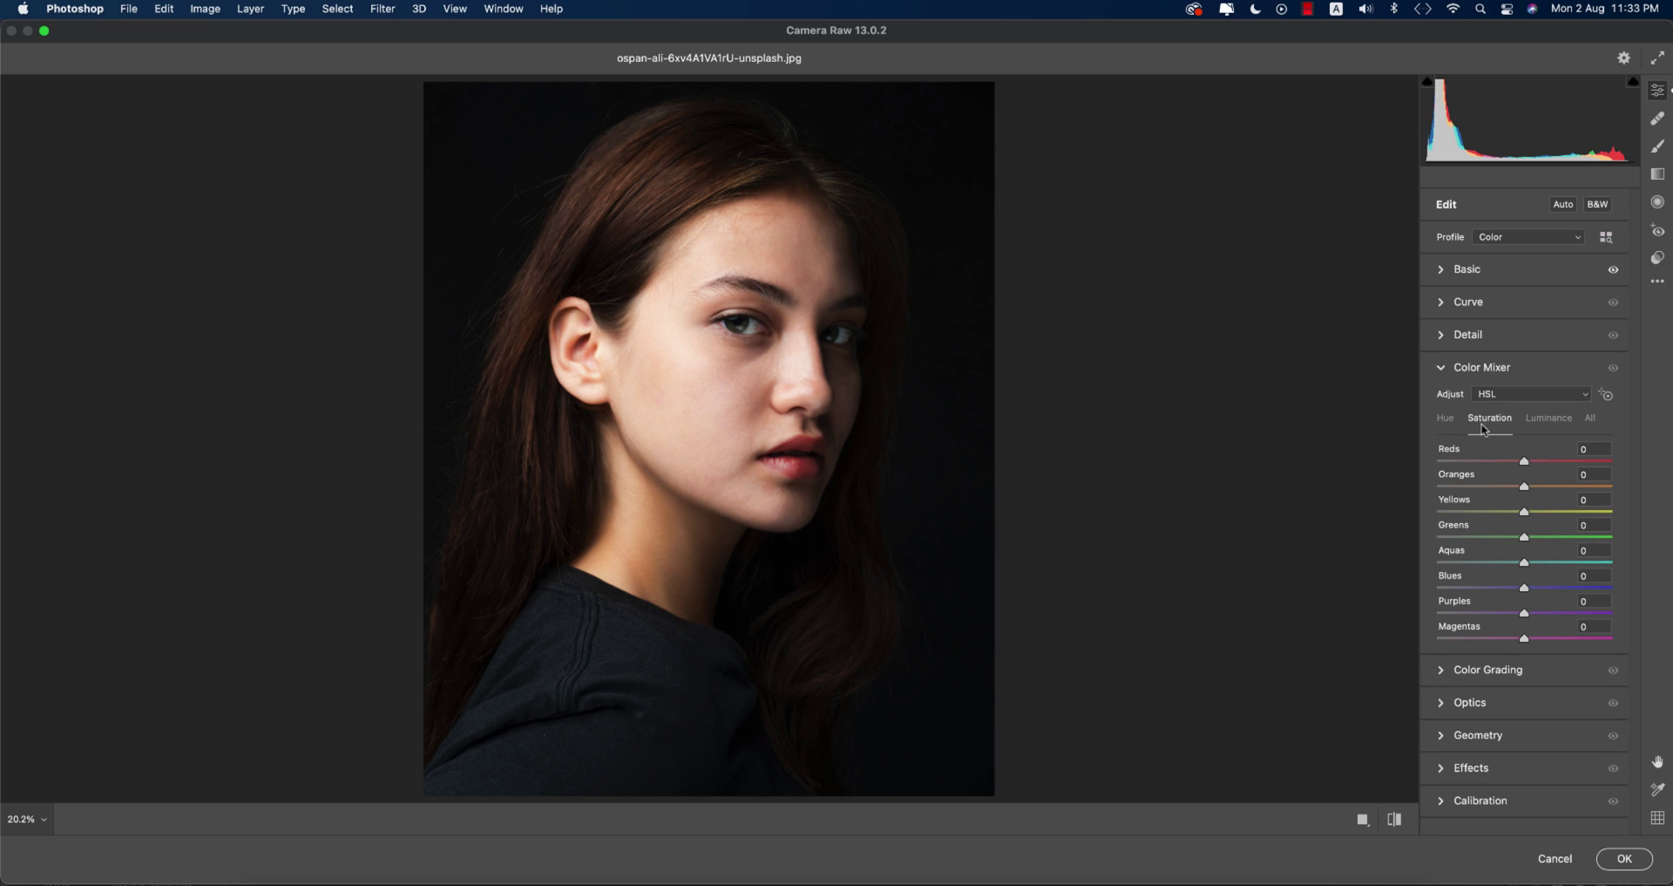
{"action": "left_click", "coordinate": [1535, 419]}
{"action": "left_click_drag", "start_coordinate": [1525, 460], "coordinate": [1536, 471]}
{"action": "left_click", "coordinate": [1507, 424]}
{"action": "left_click", "coordinate": [1549, 420]}
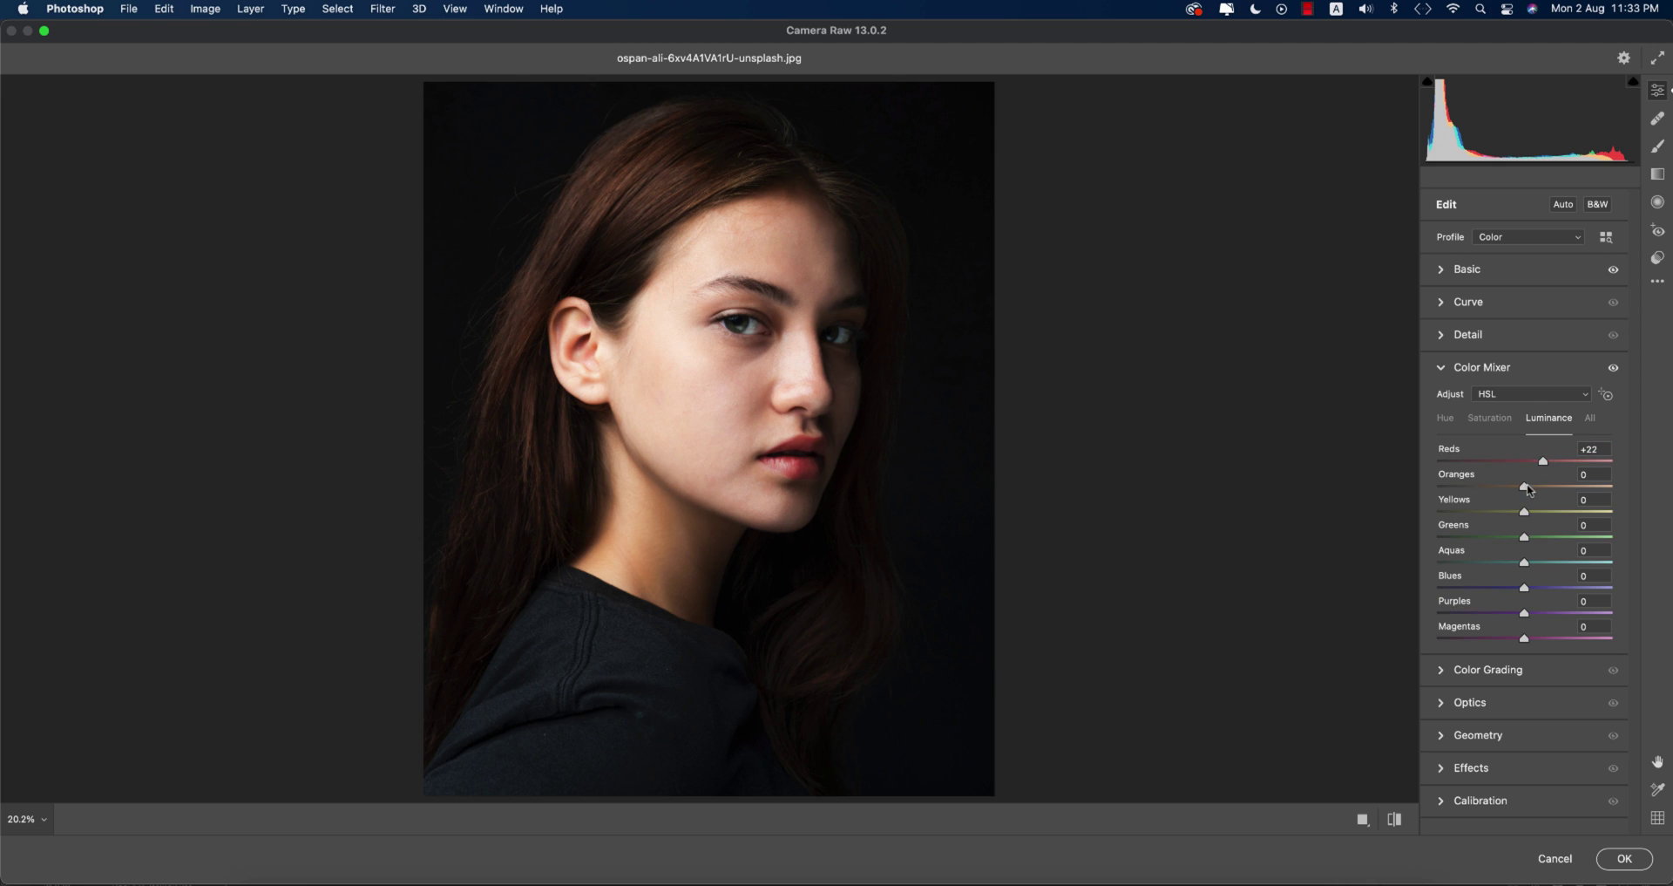
{"action": "mouse_move", "coordinate": [1526, 486]}
{"action": "left_mouse_down"}
{"action": "mouse_move", "coordinate": [1545, 514]}
{"action": "mouse_move", "coordinate": [1524, 514]}
{"action": "mouse_move", "coordinate": [1559, 514]}
{"action": "mouse_move", "coordinate": [1534, 488]}
{"action": "left_mouse_up"}
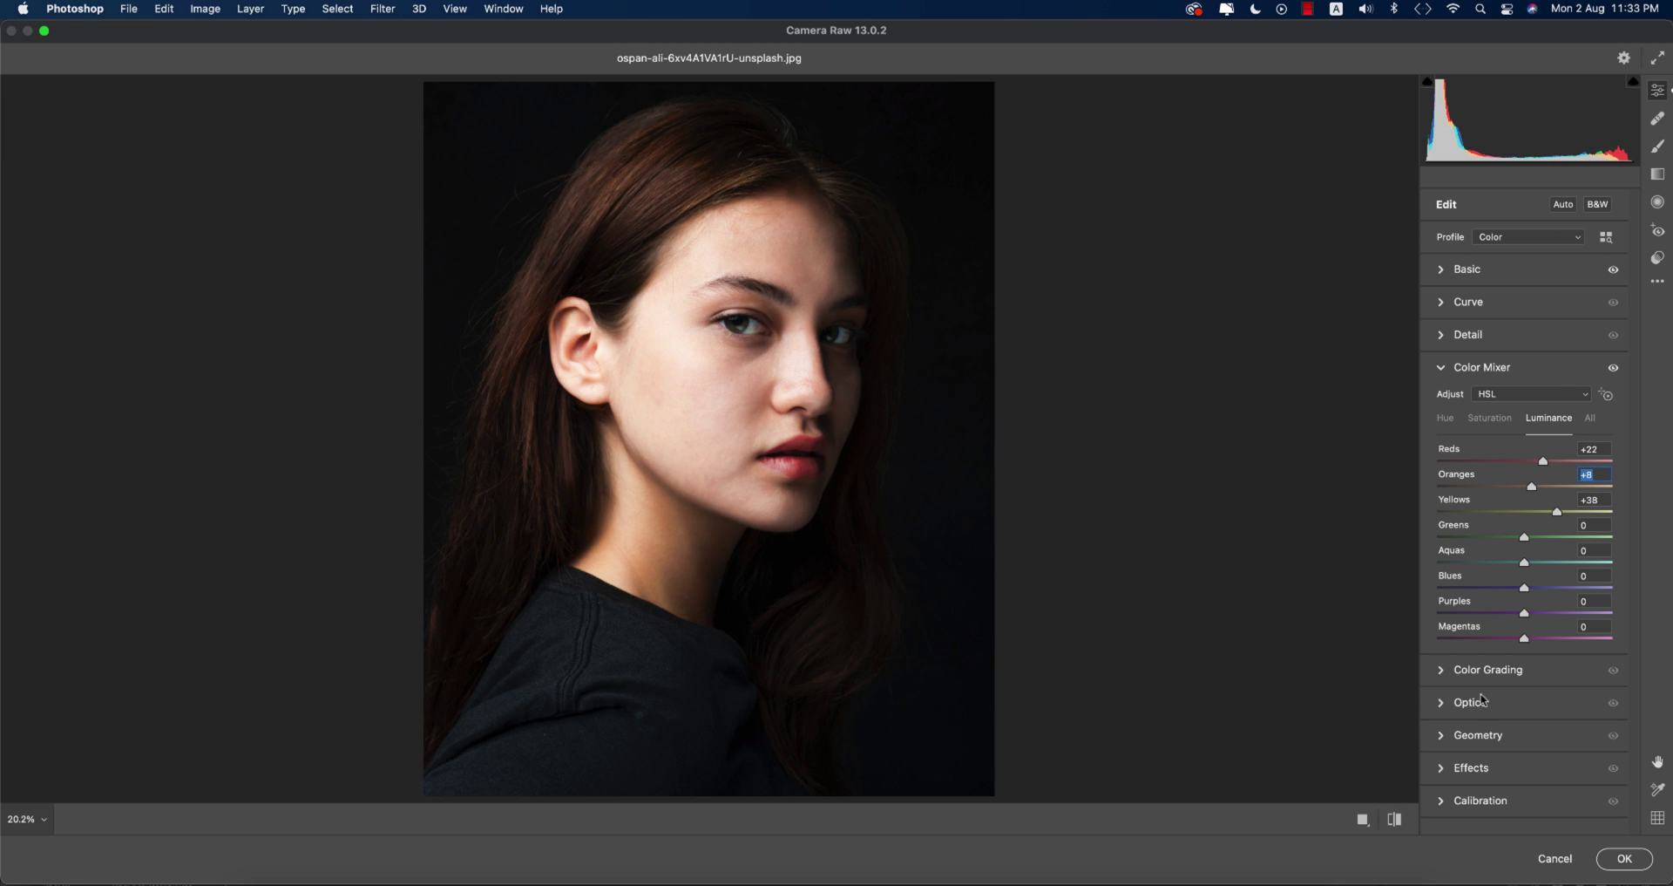
{"action": "left_click", "coordinate": [1501, 418]}
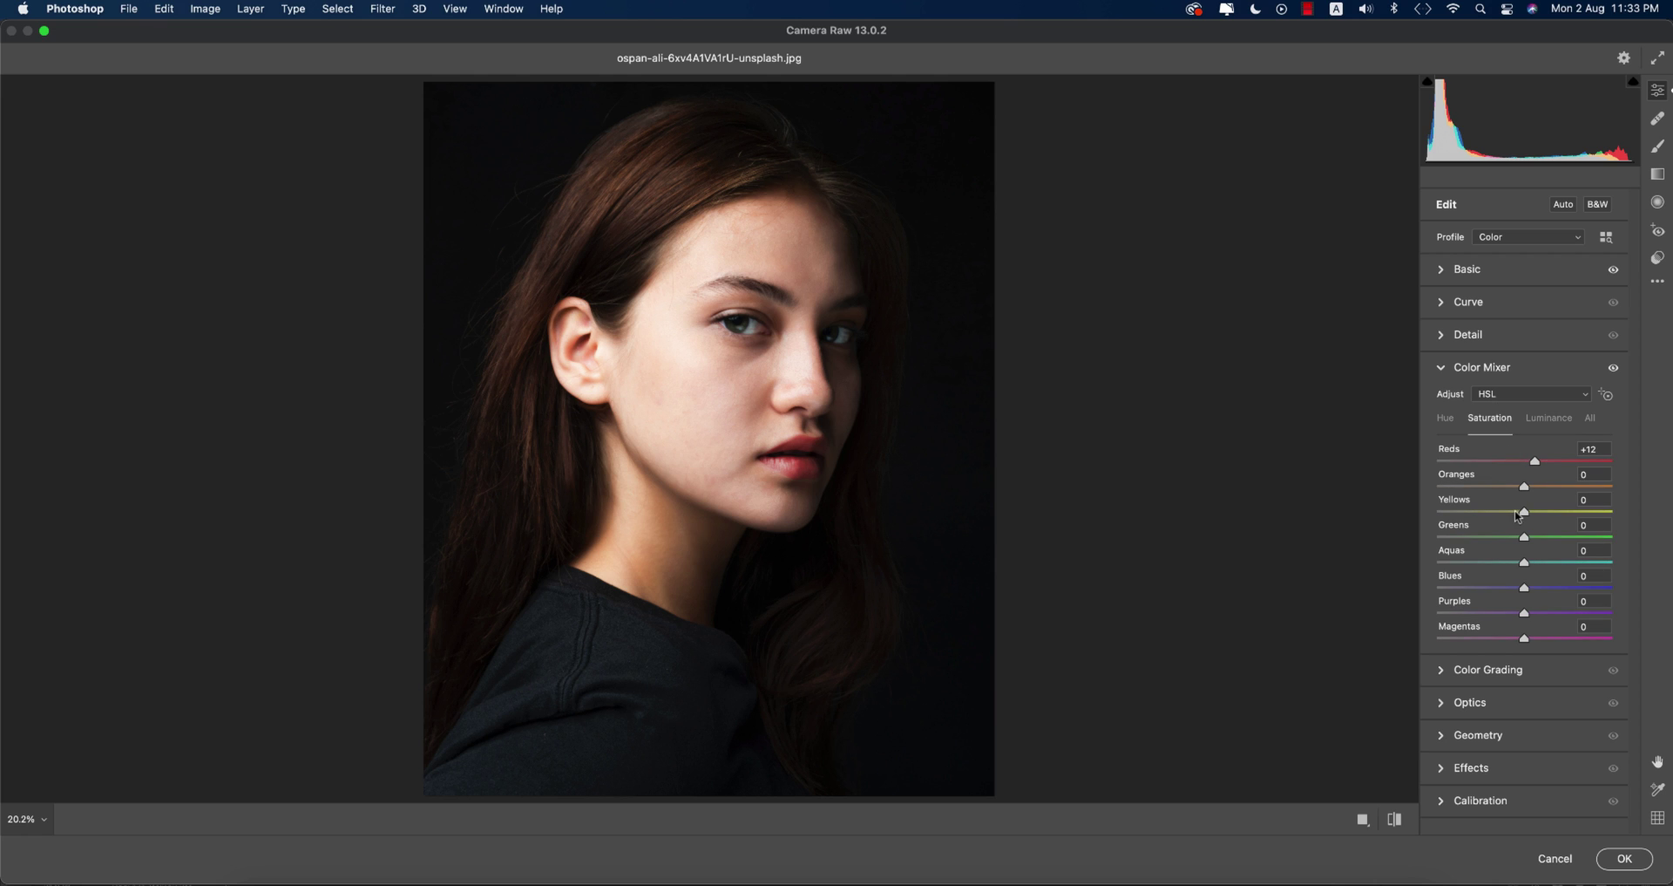
{"action": "mouse_move", "coordinate": [1524, 514]}
{"action": "left_mouse_down"}
{"action": "mouse_move", "coordinate": [1486, 514]}
{"action": "mouse_move", "coordinate": [1516, 515]}
{"action": "mouse_move", "coordinate": [1507, 490]}
{"action": "left_mouse_up"}
{"action": "left_click", "coordinate": [1446, 421]}
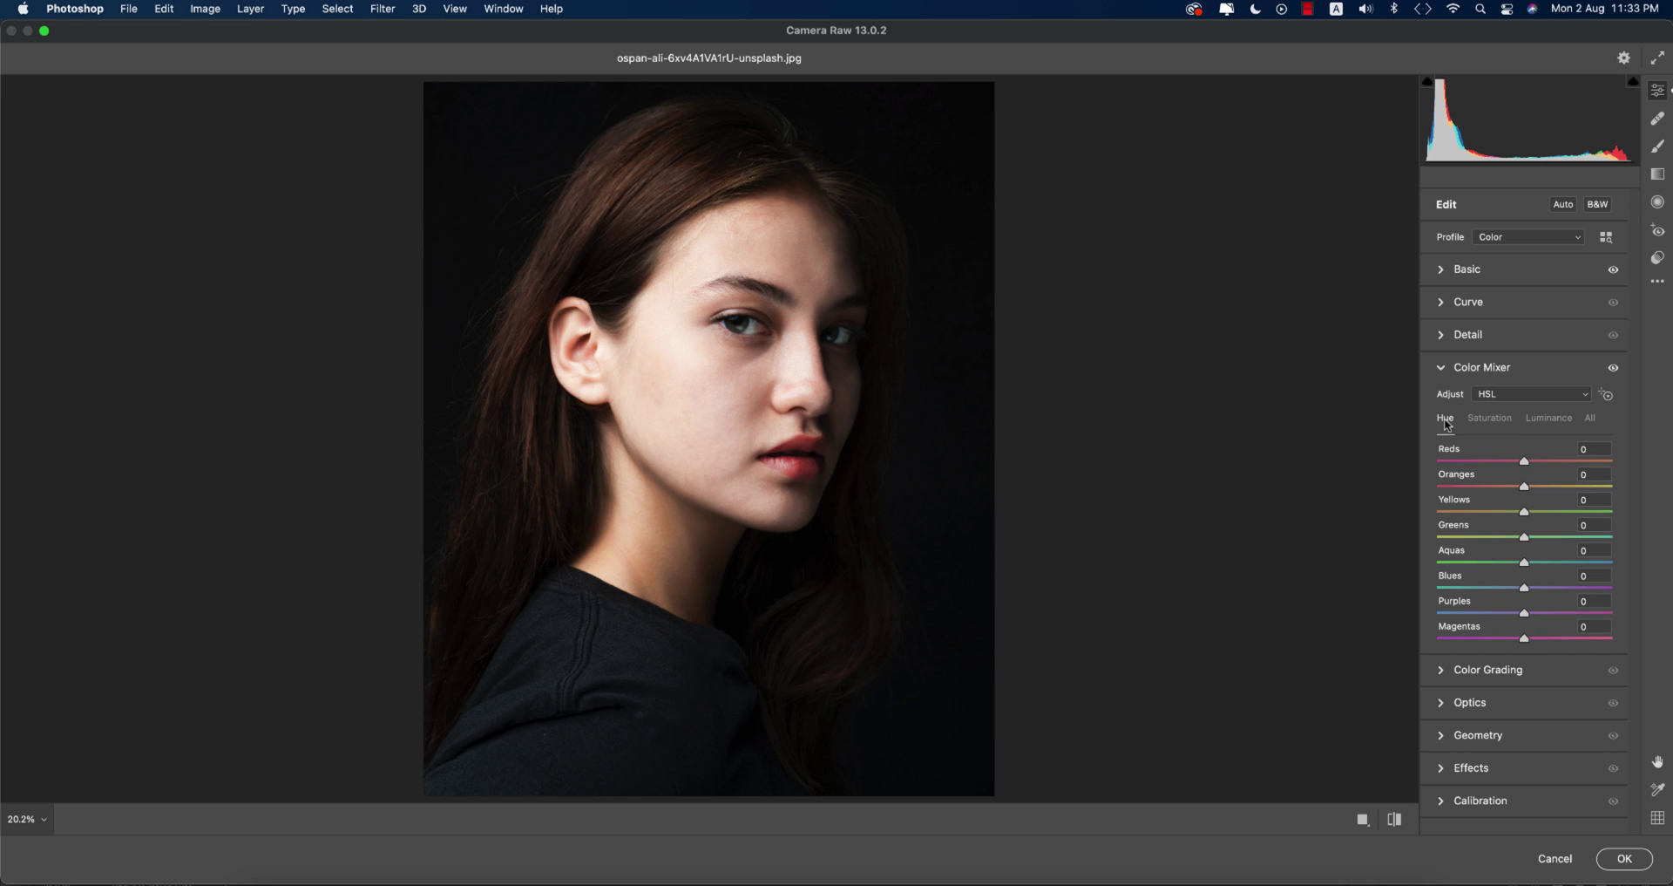
{"action": "left_click", "coordinate": [1444, 368]}
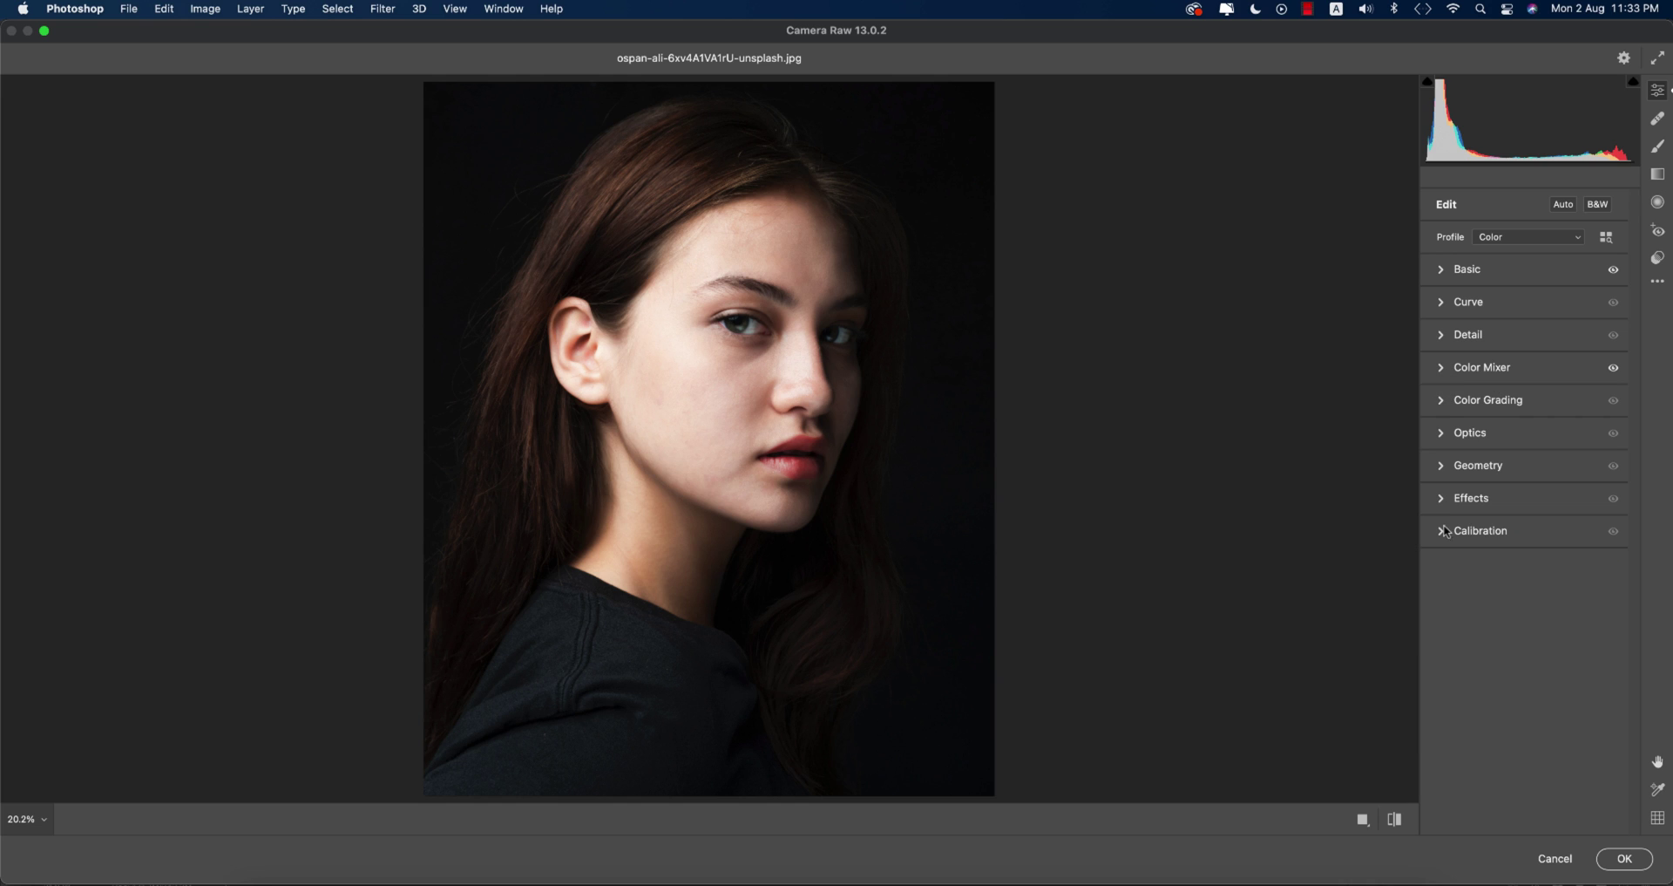
In Color Grading, tint shadows blue (hue 246, saturation 18) and warm midtones to saturation 14.
{"action": "left_click", "coordinate": [1451, 403]}
{"action": "left_click", "coordinate": [1518, 424]}
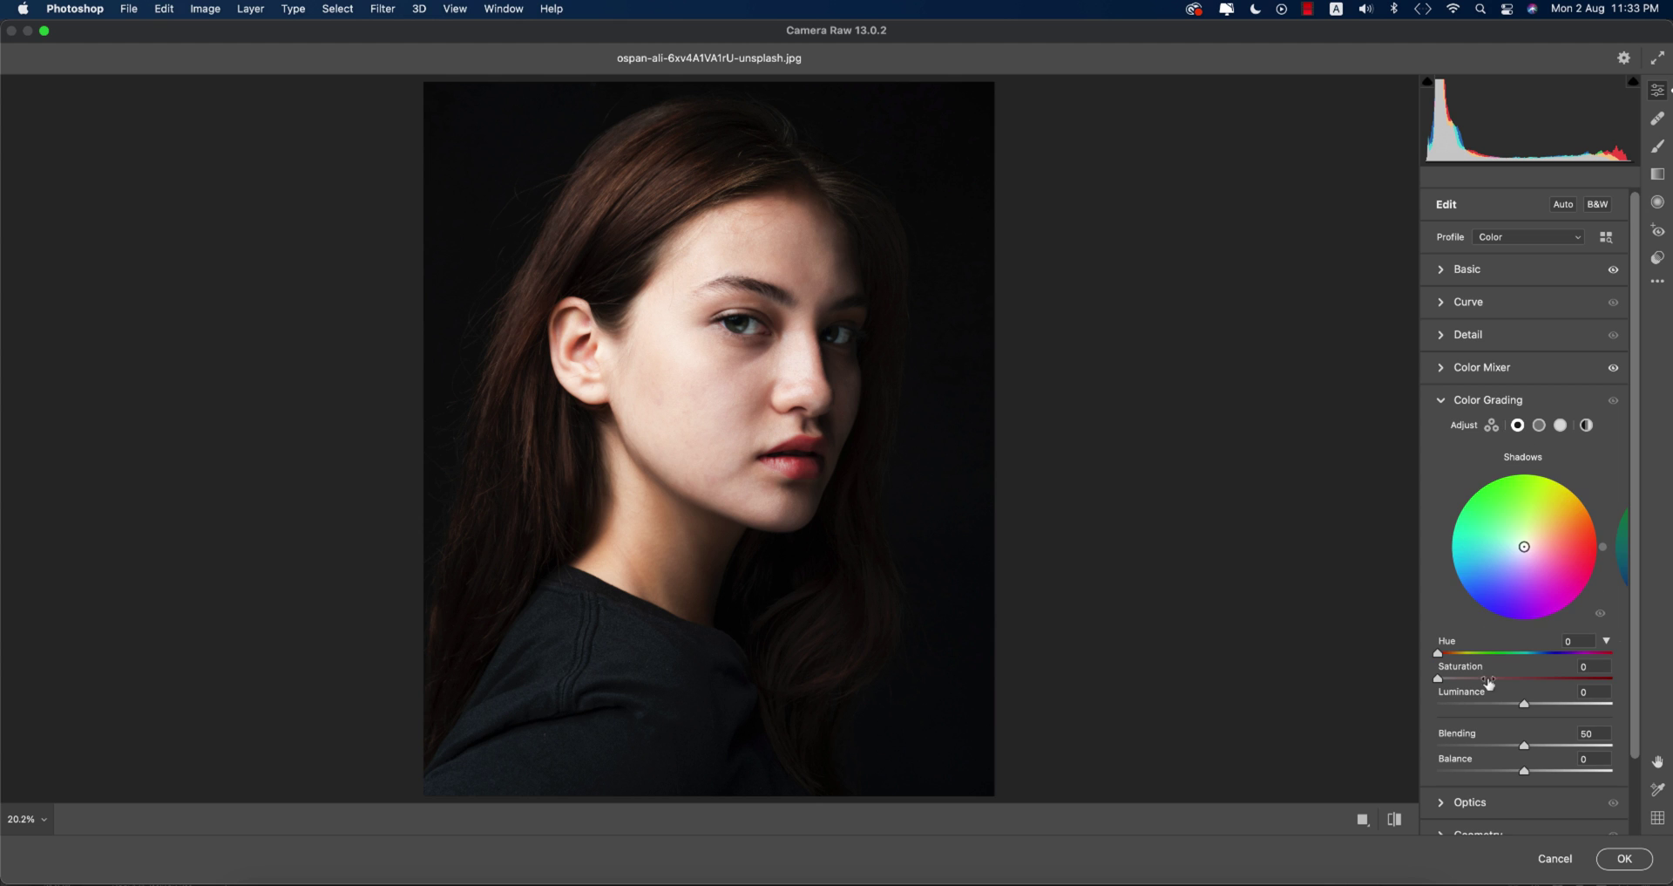
{"action": "left_click_drag", "start_coordinate": [1440, 665], "coordinate": [1562, 661]}
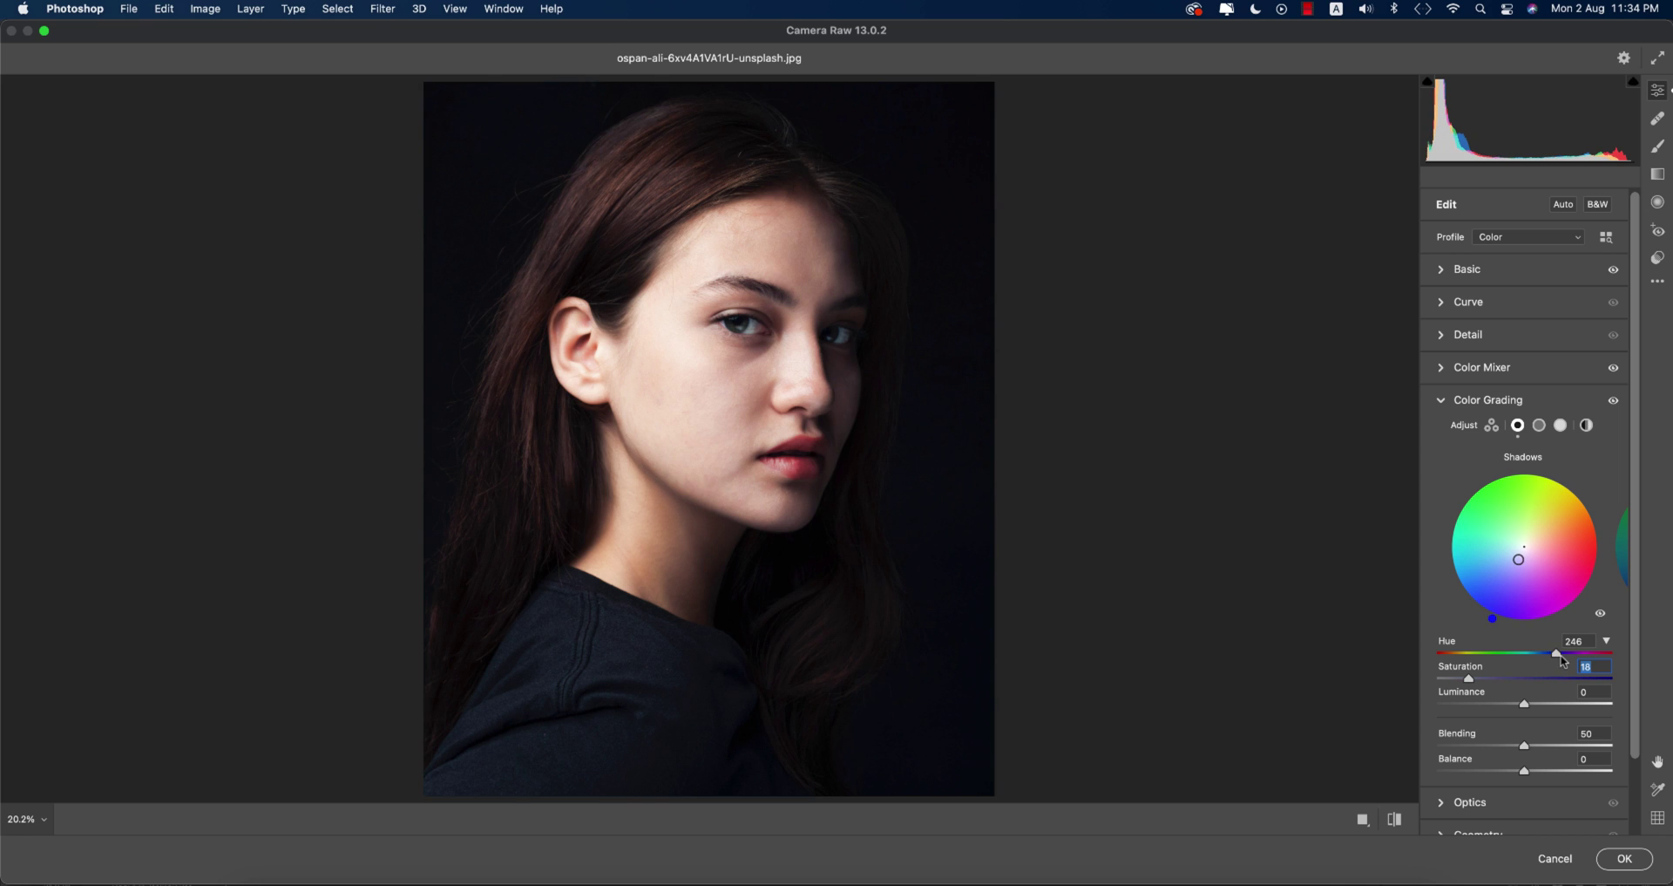
{"action": "left_click", "coordinate": [1543, 428]}
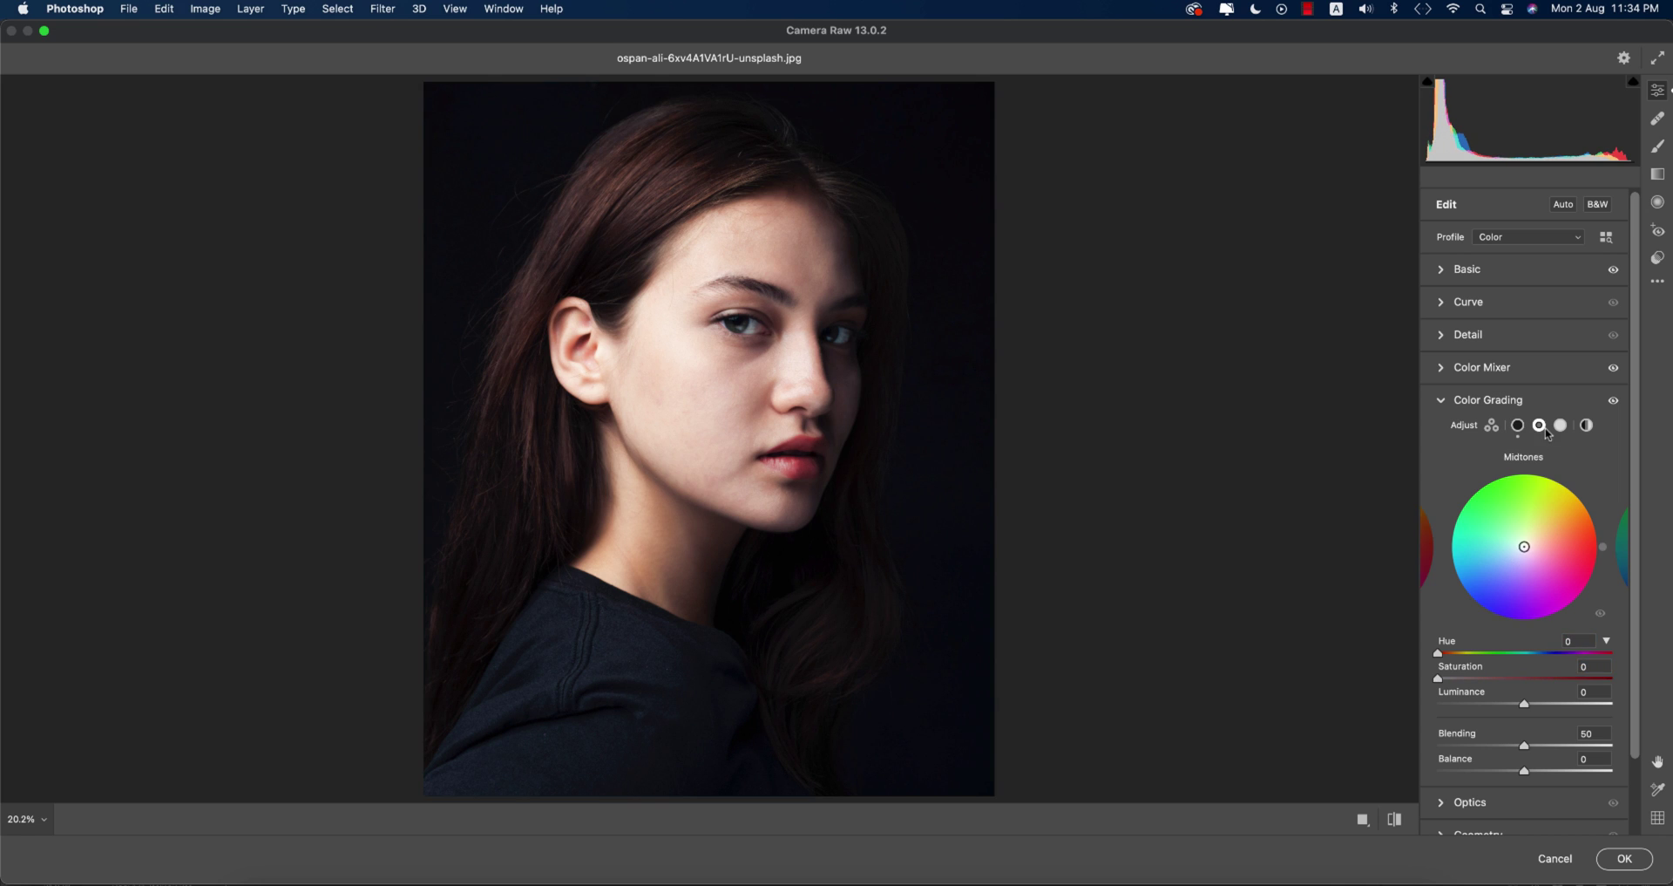
{"action": "left_click", "coordinate": [1462, 677]}
Grade highlights to hue 71, saturation 12, set Blending to 72 and apply the Camera Raw filter.
{"action": "left_click", "coordinate": [1560, 424]}
{"action": "type", "text": "20"}
{"action": "key", "text": "Return"}
{"action": "left_click_drag", "start_coordinate": [1439, 653], "coordinate": [1458, 679]}
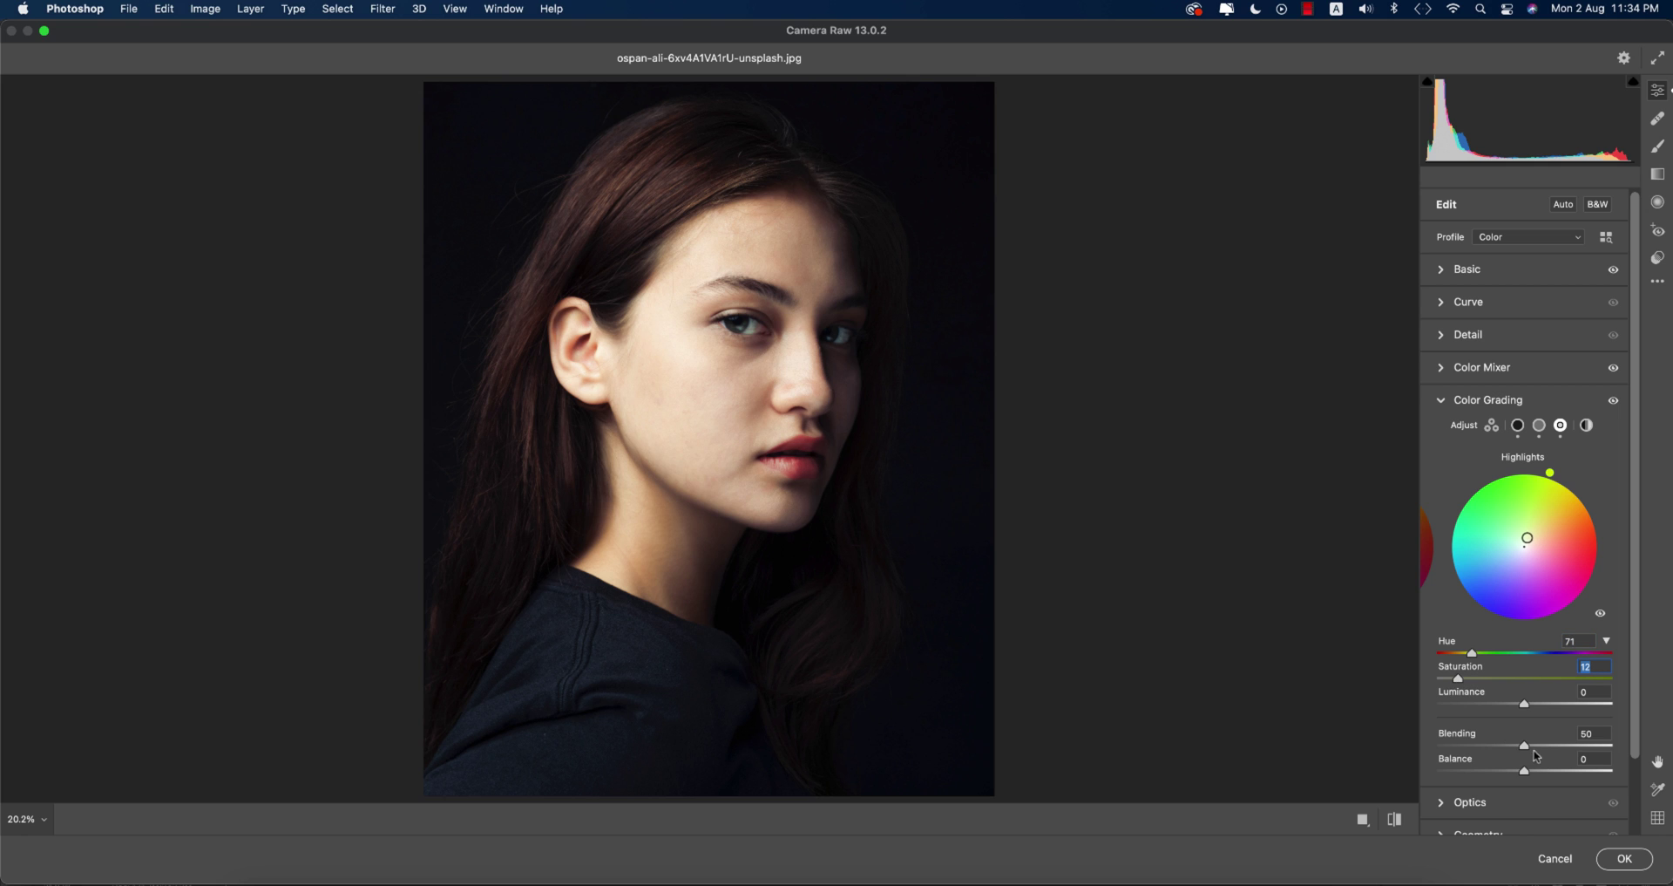
{"action": "left_click_drag", "start_coordinate": [1527, 752], "coordinate": [1566, 752]}
{"action": "left_click", "coordinate": [1621, 860]}
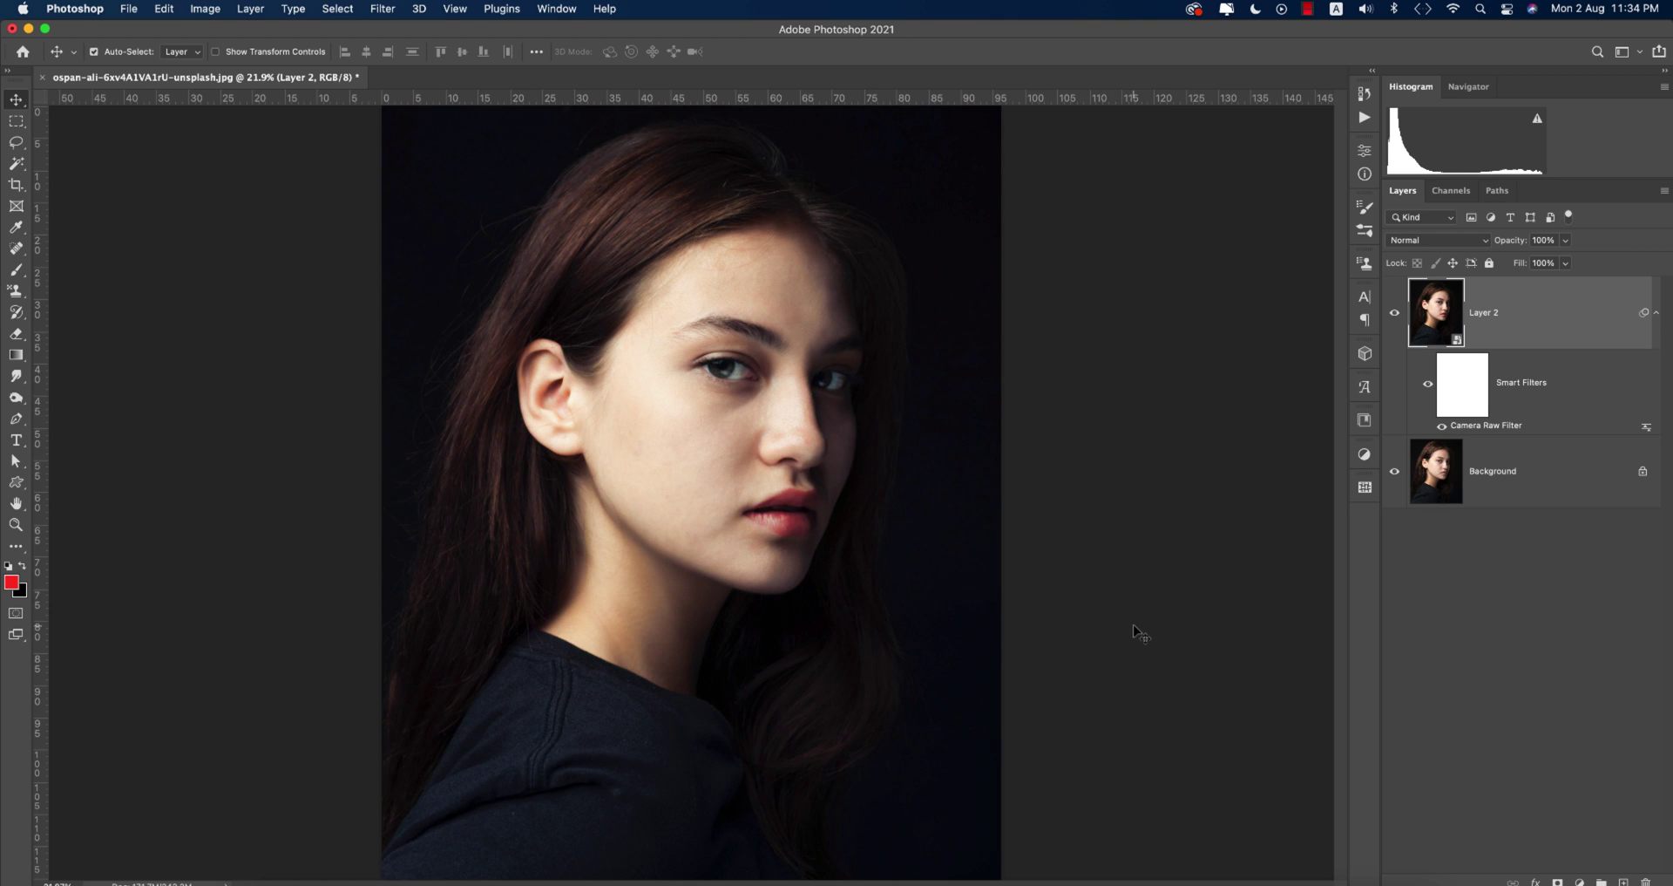
Apply Color Efex Pro 4 Cross Processing with method L03 to Layer 2.
{"action": "left_click", "coordinate": [383, 8]}
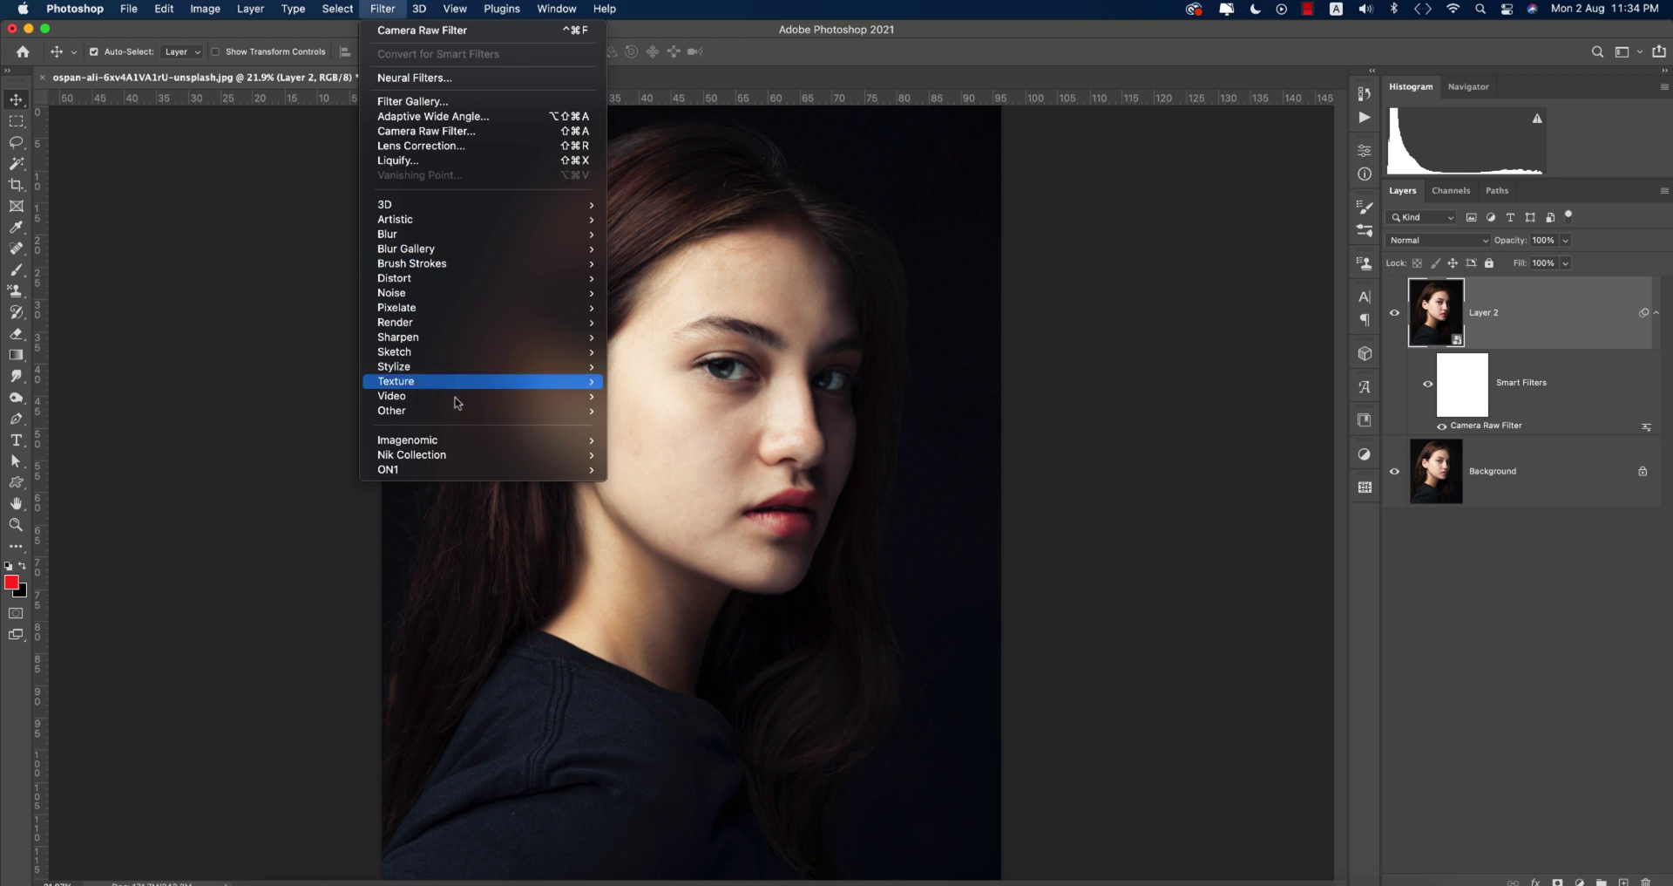
{"action": "mouse_move", "coordinate": [458, 455]}
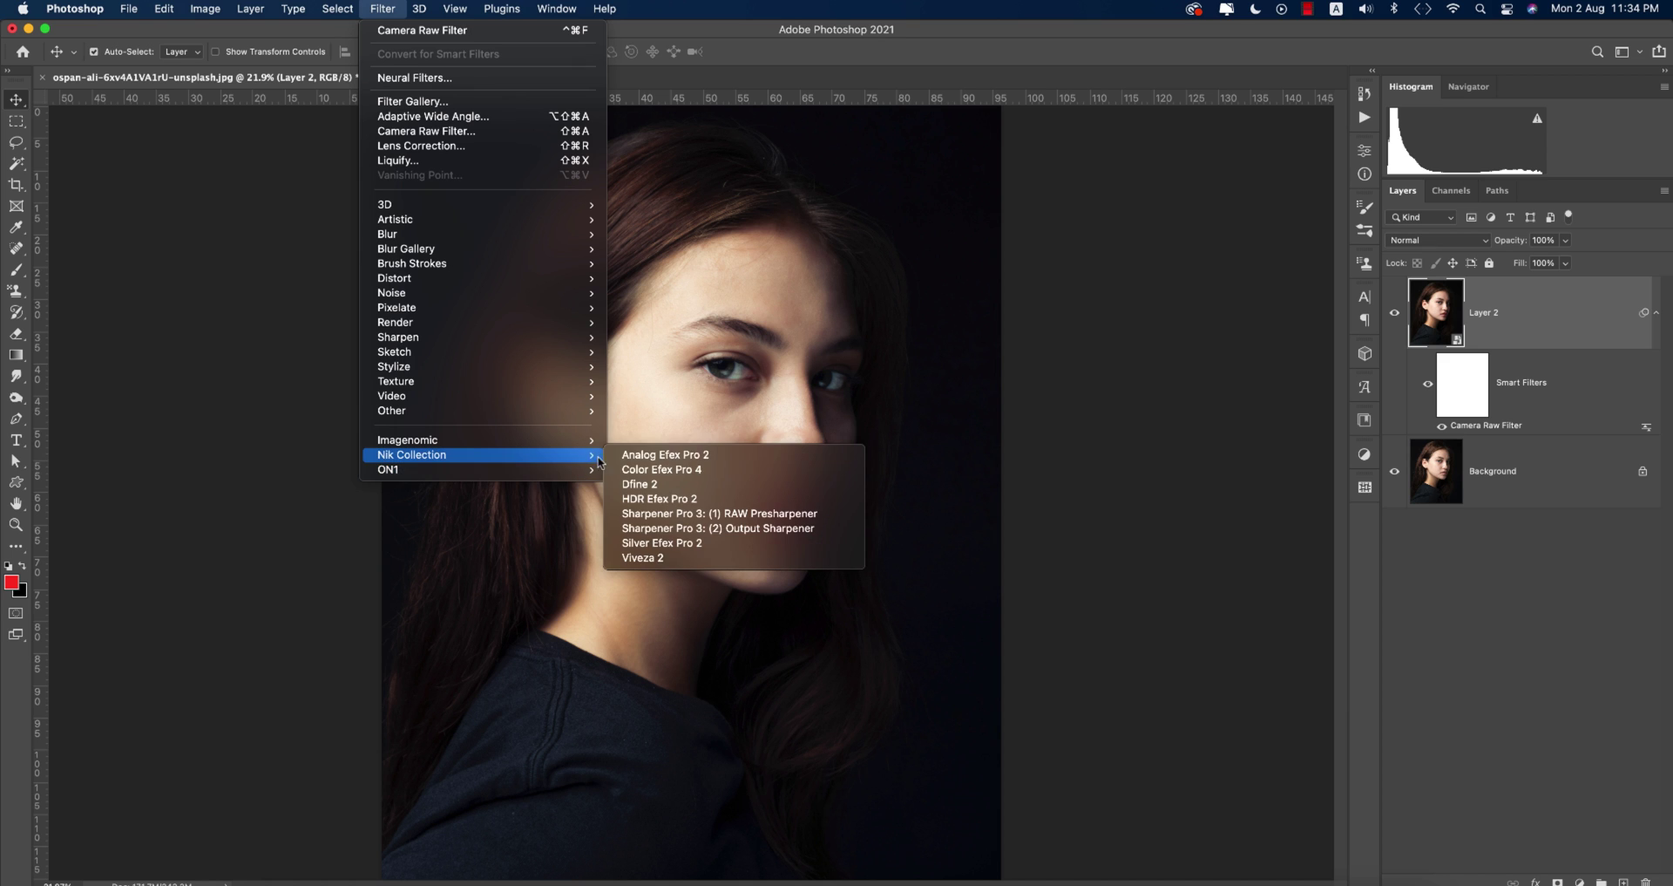
{"action": "left_click", "coordinate": [617, 469]}
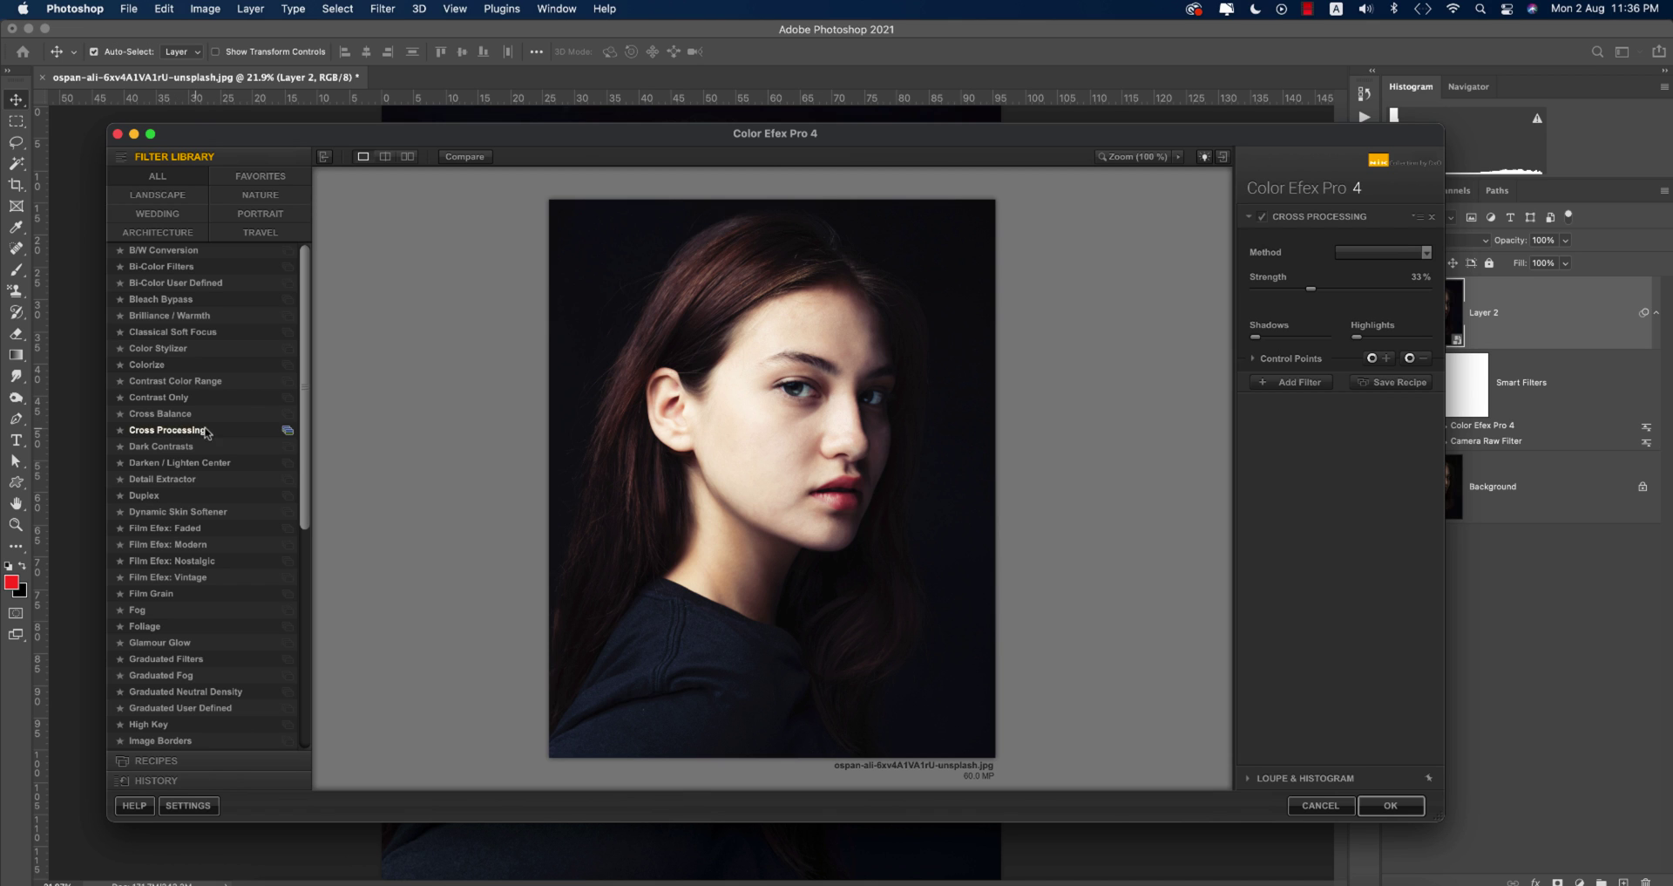
{"action": "left_click", "coordinate": [1386, 256]}
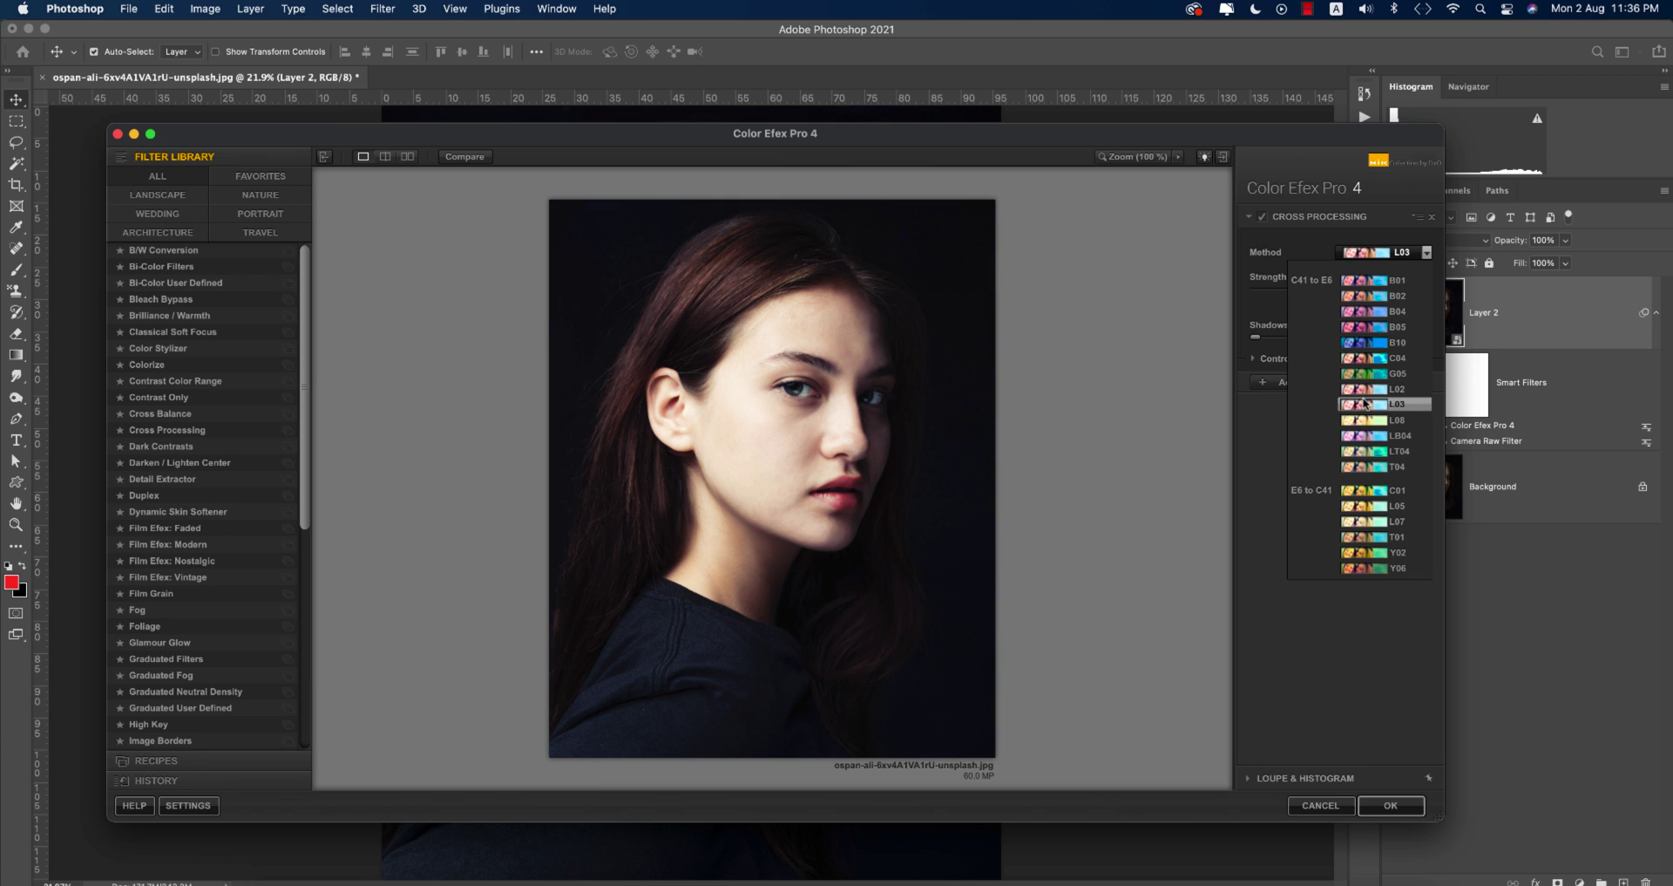
{"action": "left_click", "coordinate": [1365, 404]}
{"action": "left_click", "coordinate": [1391, 804]}
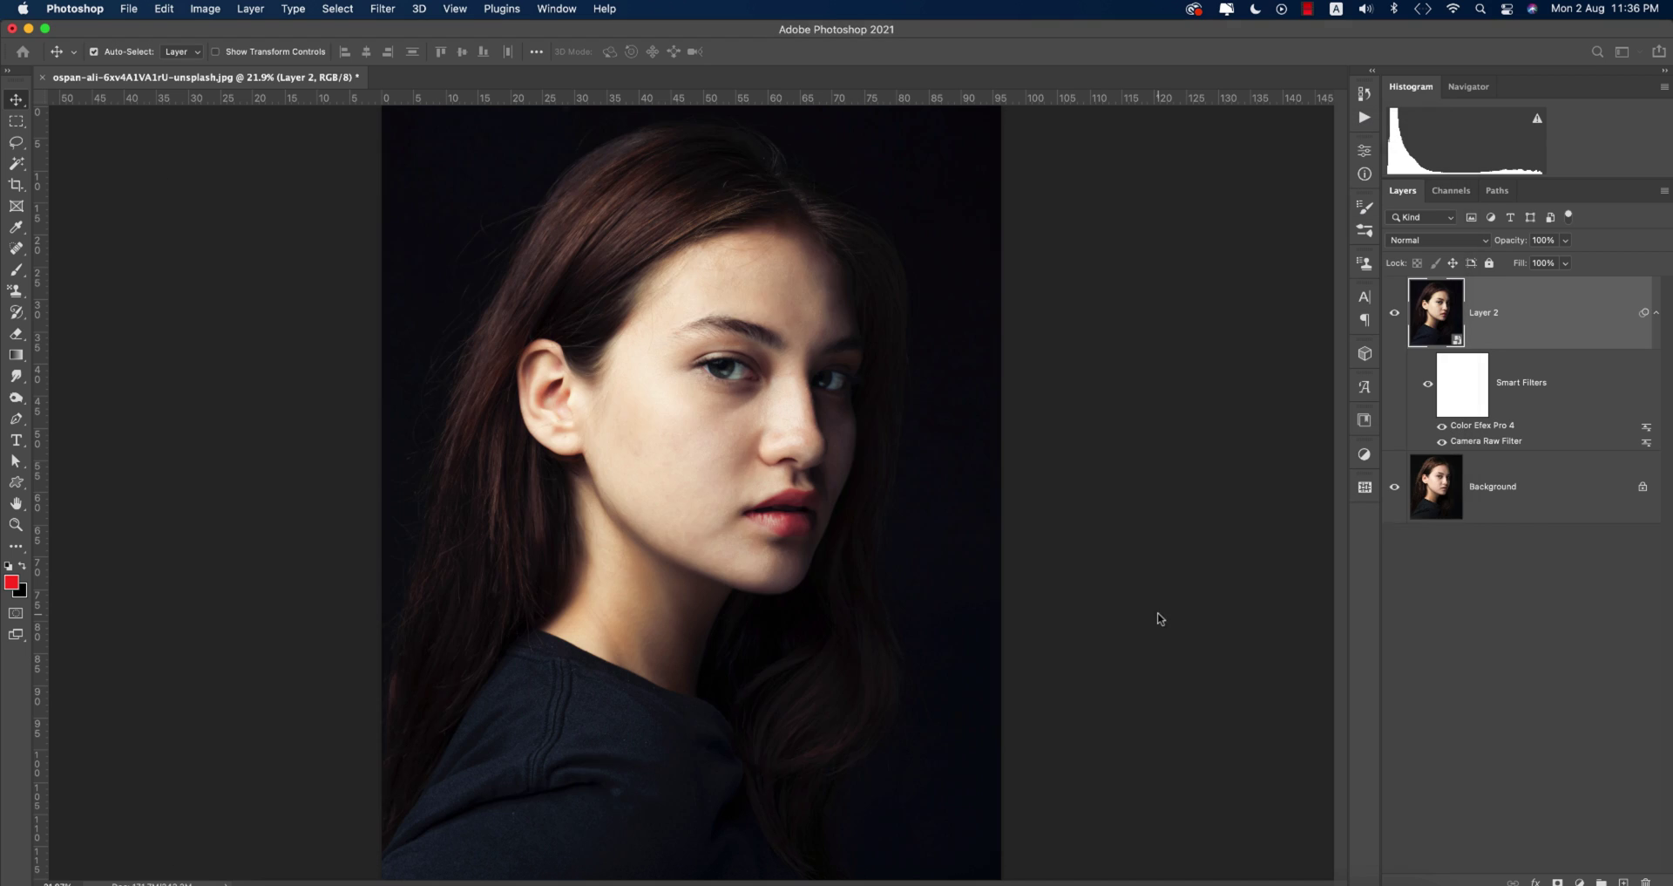
Add a Levels adjustment layer with midtones at 1.04 and black input at 0.
{"action": "left_click", "coordinate": [1579, 880]}
{"action": "left_click", "coordinate": [1579, 590]}
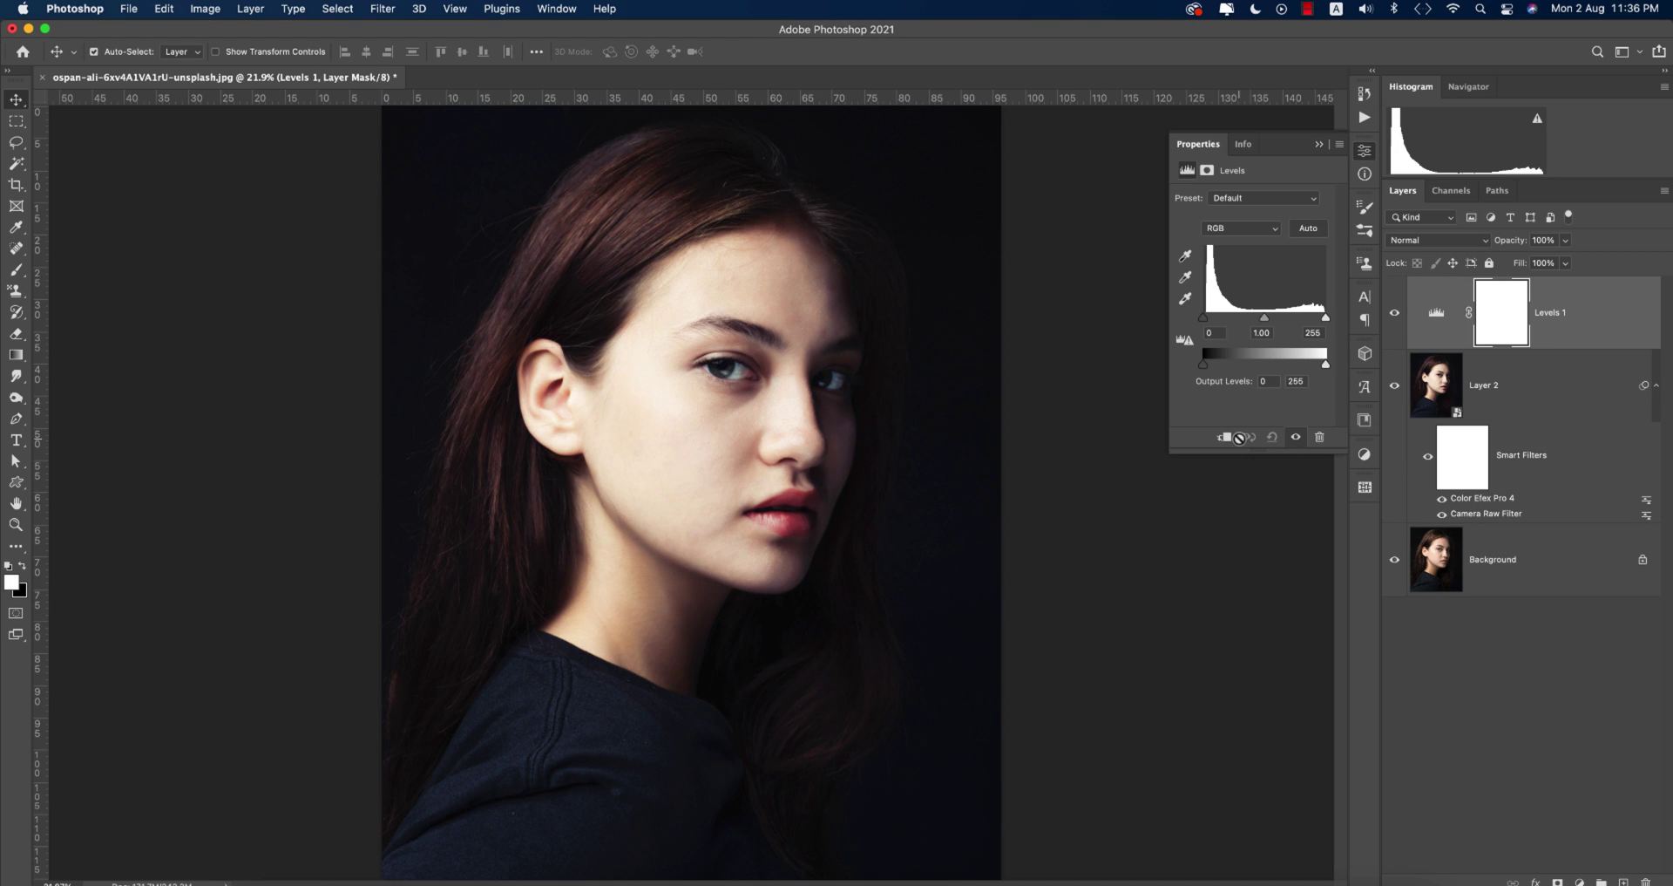
{"action": "left_click_drag", "start_coordinate": [1264, 318], "coordinate": [1268, 322]}
{"action": "left_click_drag", "start_coordinate": [1207, 322], "coordinate": [1203, 322]}
{"action": "left_click", "coordinate": [1321, 145]}
Add a Curves adjustment layer with a lifted black point and extra curve points for faded shadows.
{"action": "left_click", "coordinate": [1579, 880]}
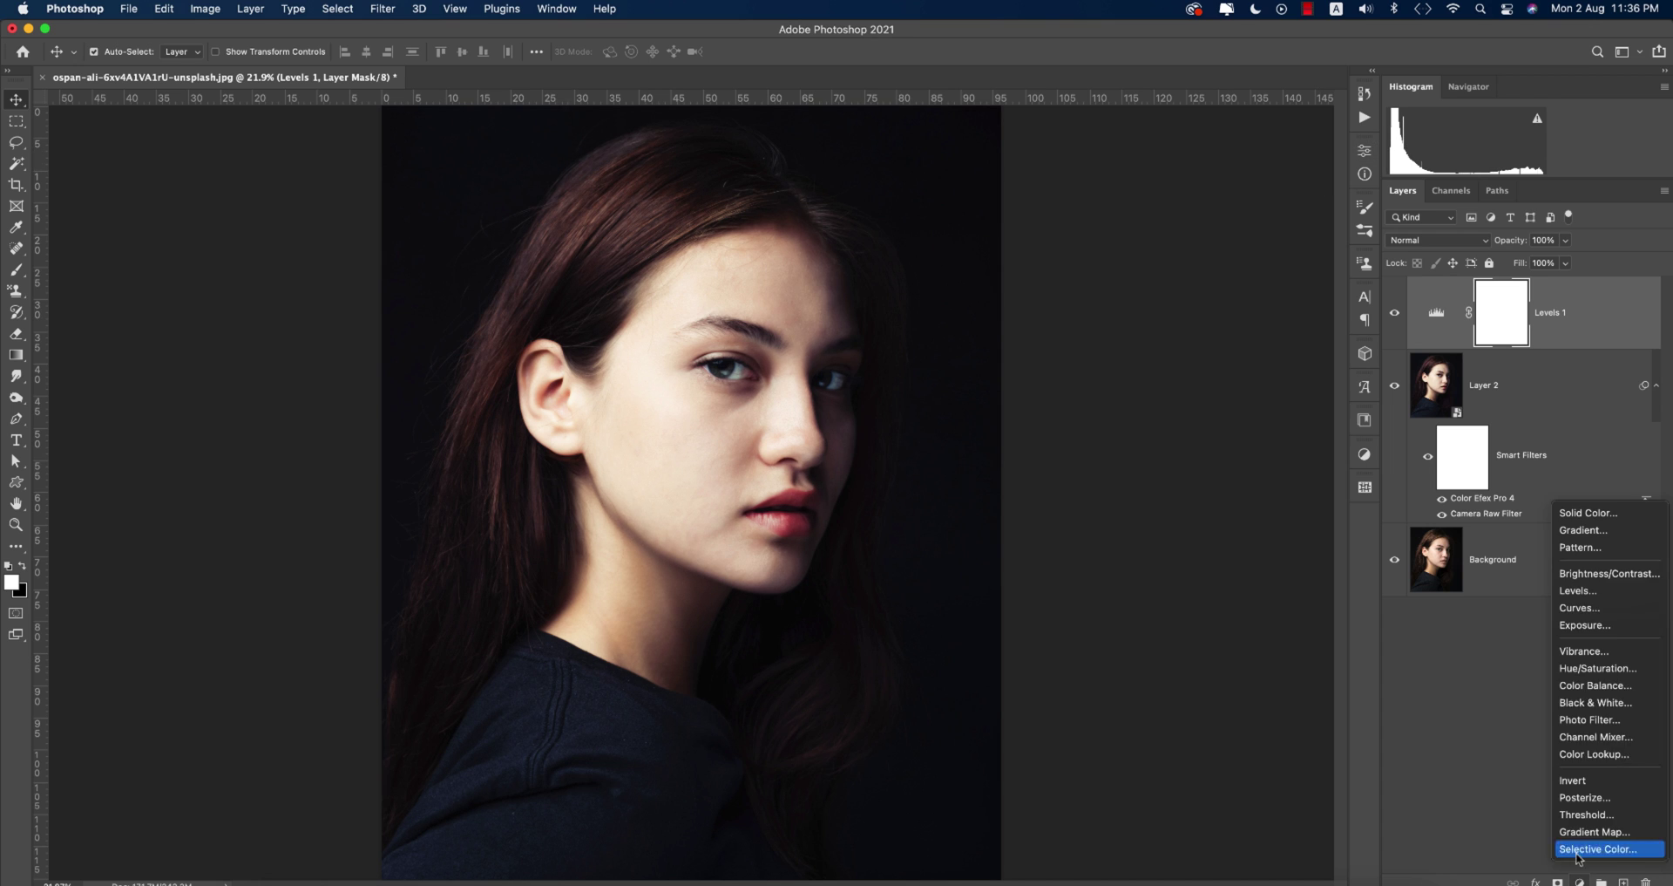
{"action": "left_click", "coordinate": [1579, 607]}
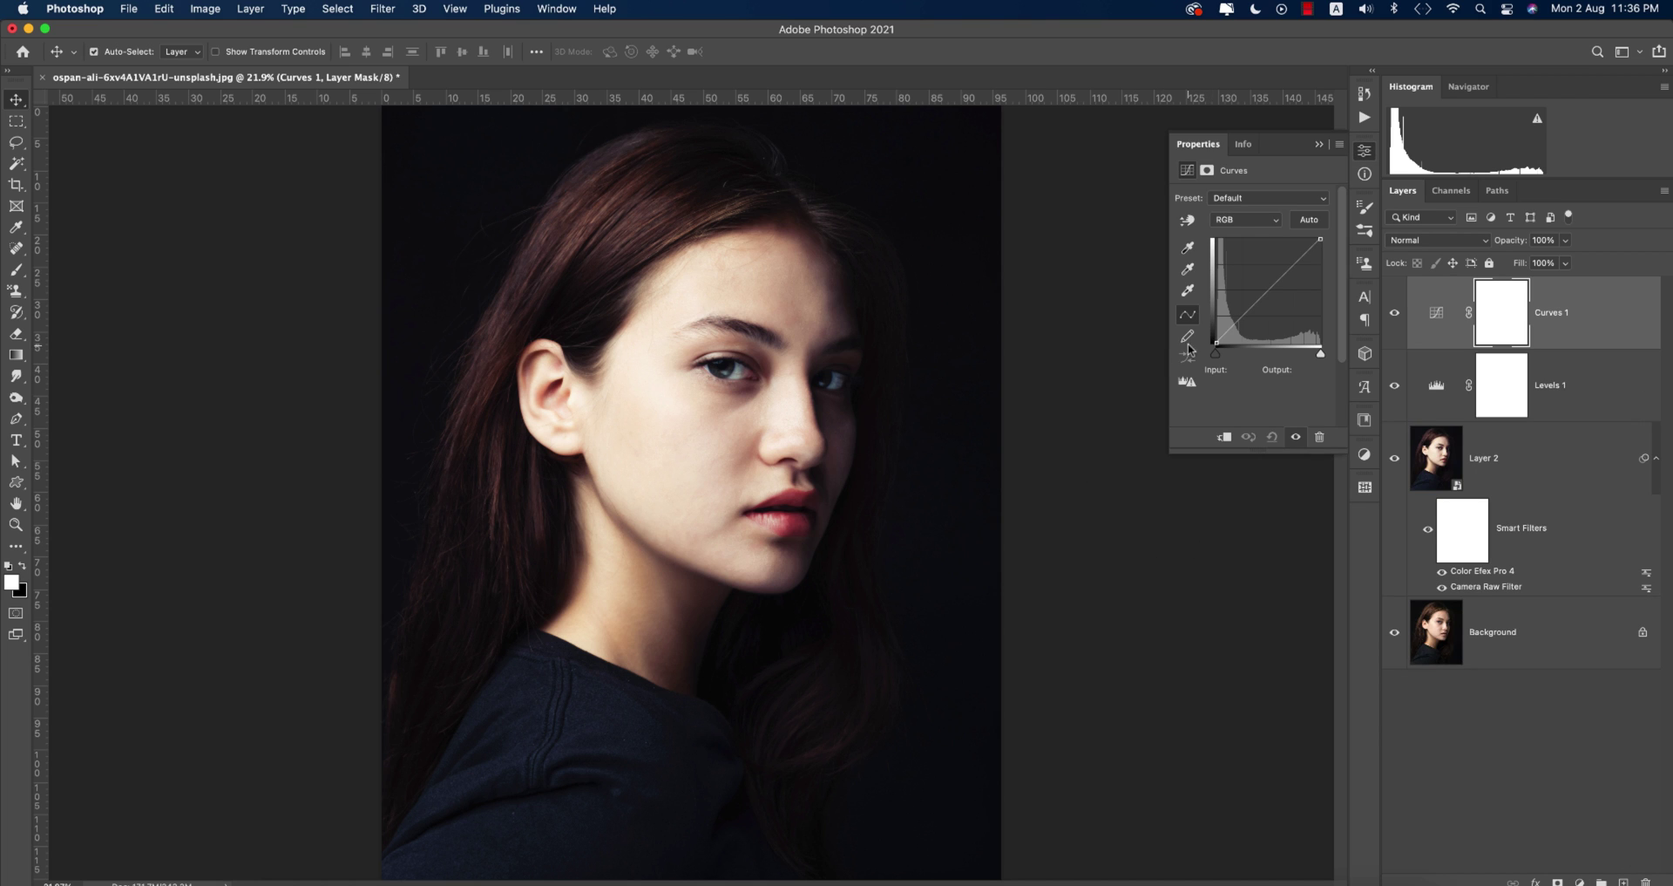
{"action": "left_click_drag", "start_coordinate": [1216, 344], "coordinate": [1216, 338]}
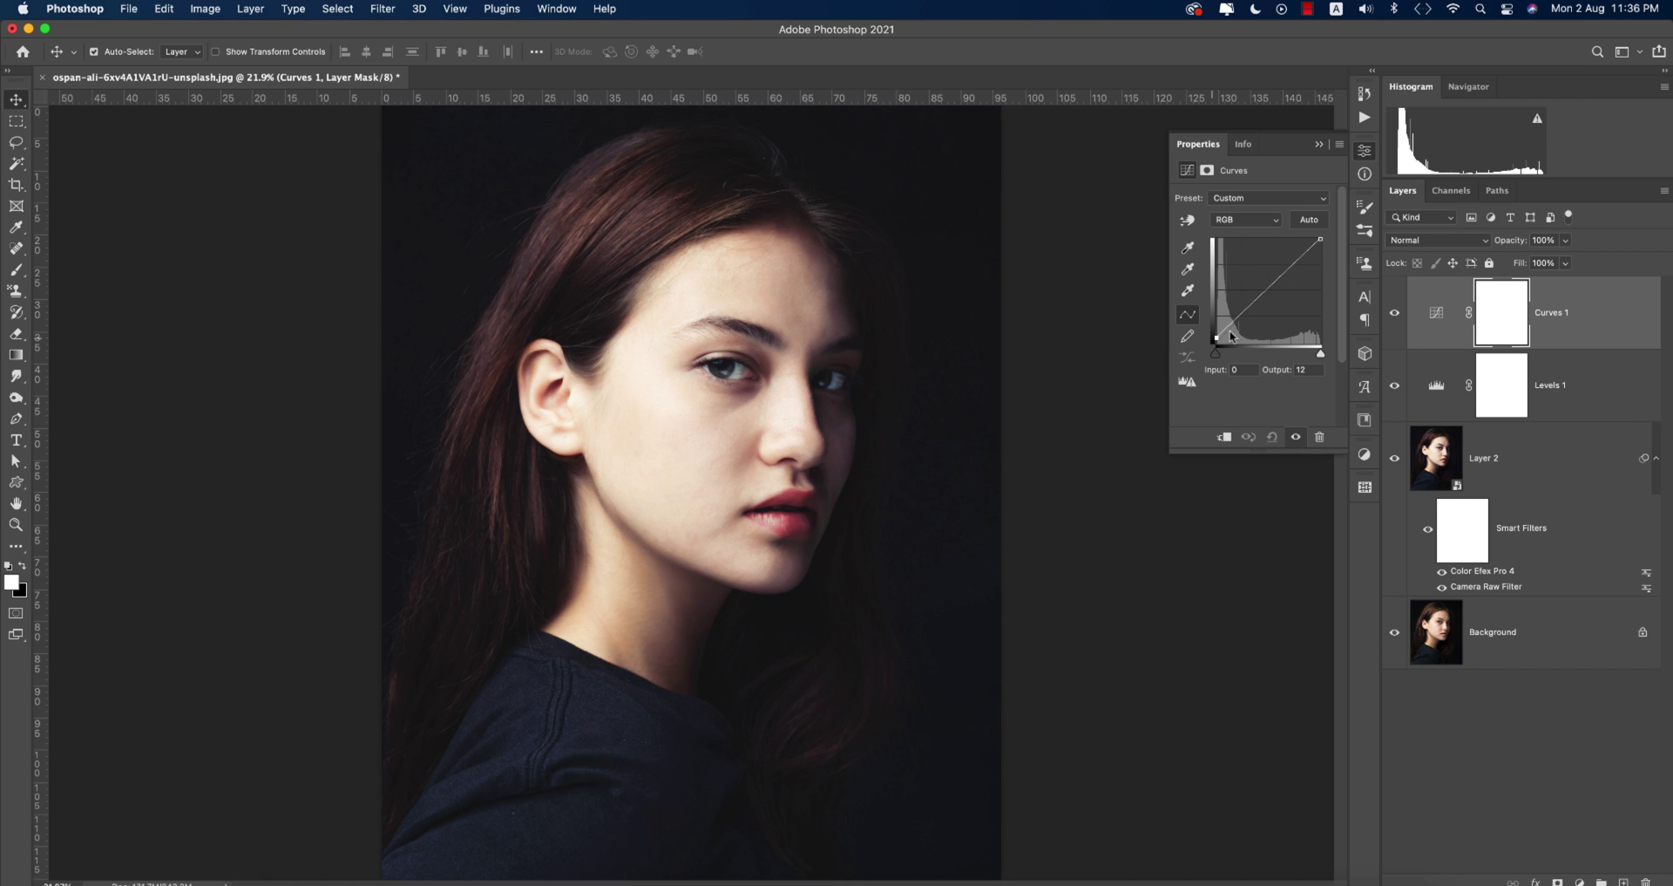
{"action": "left_click", "coordinate": [1238, 316]}
{"action": "left_click_drag", "start_coordinate": [1278, 272], "coordinate": [1237, 320]}
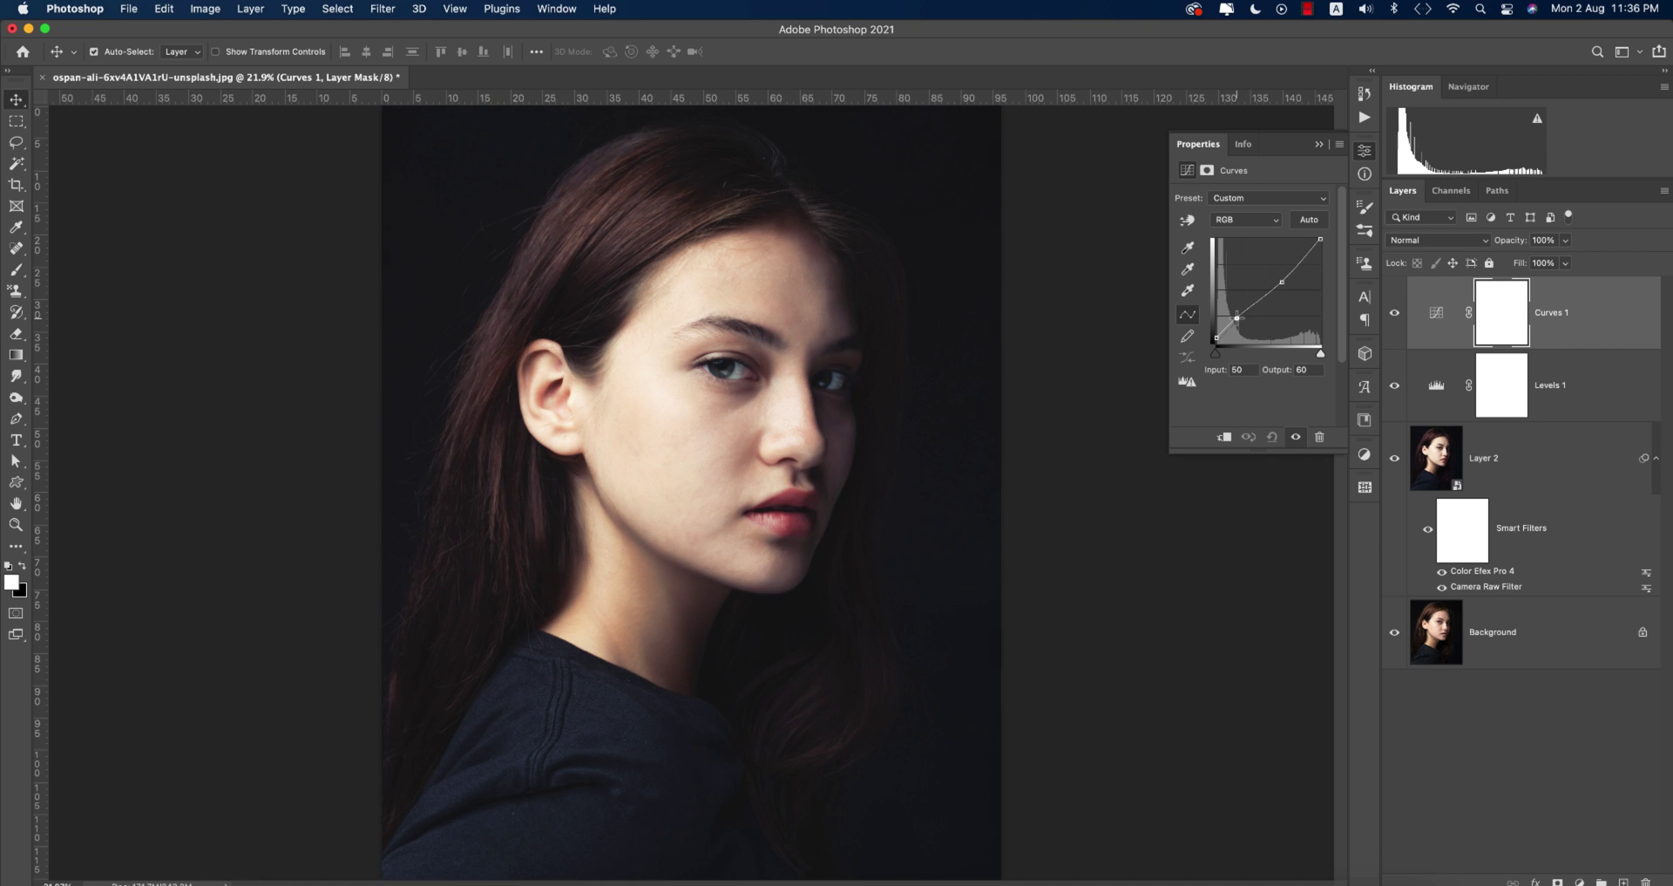
{"action": "left_click", "coordinate": [1319, 144]}
{"action": "left_click", "coordinate": [1173, 387]}
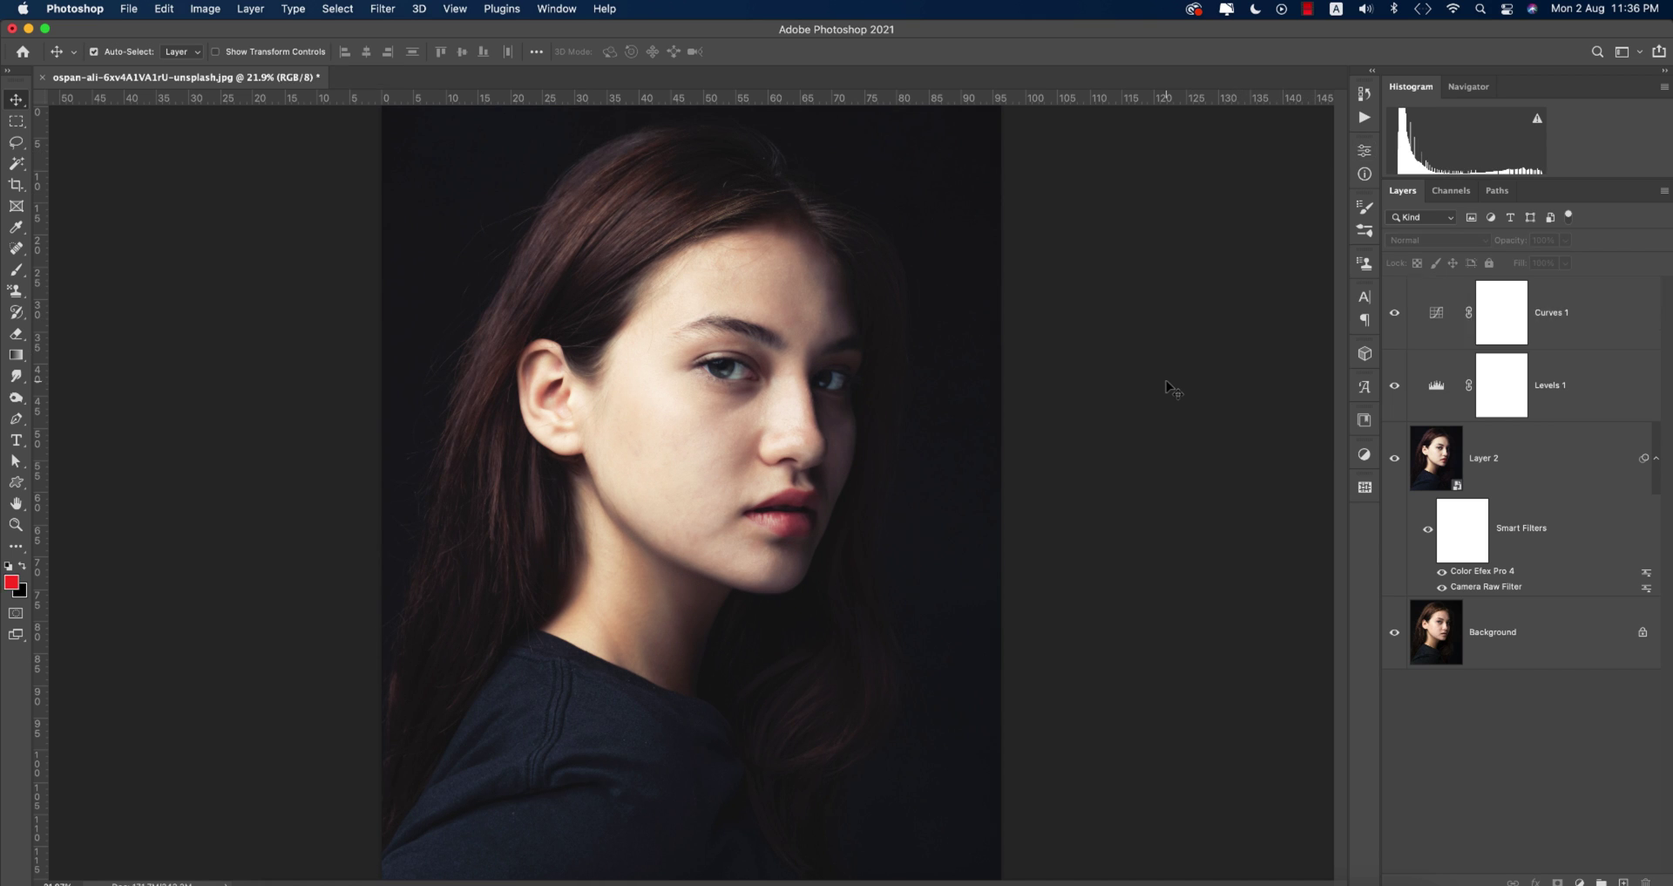
Readjust the Levels 1 midtones to 0.91 and start saving the document.
{"action": "double_click", "coordinate": [1437, 385]}
{"action": "left_click_drag", "start_coordinate": [1267, 317], "coordinate": [1272, 321]}
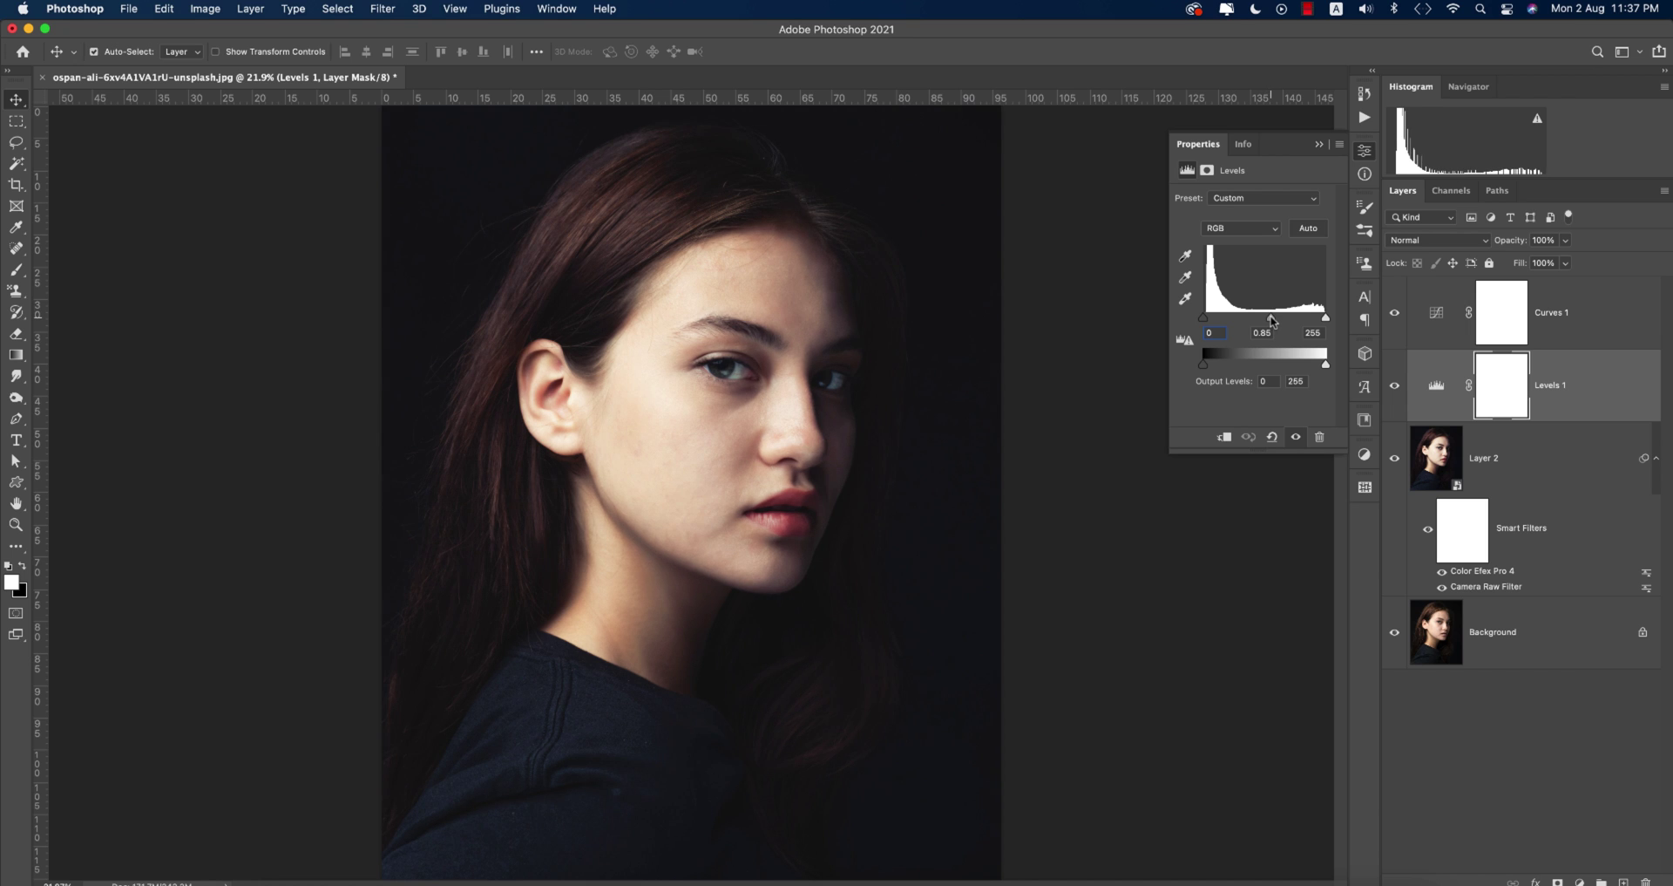
{"action": "left_click", "coordinate": [1320, 144]}
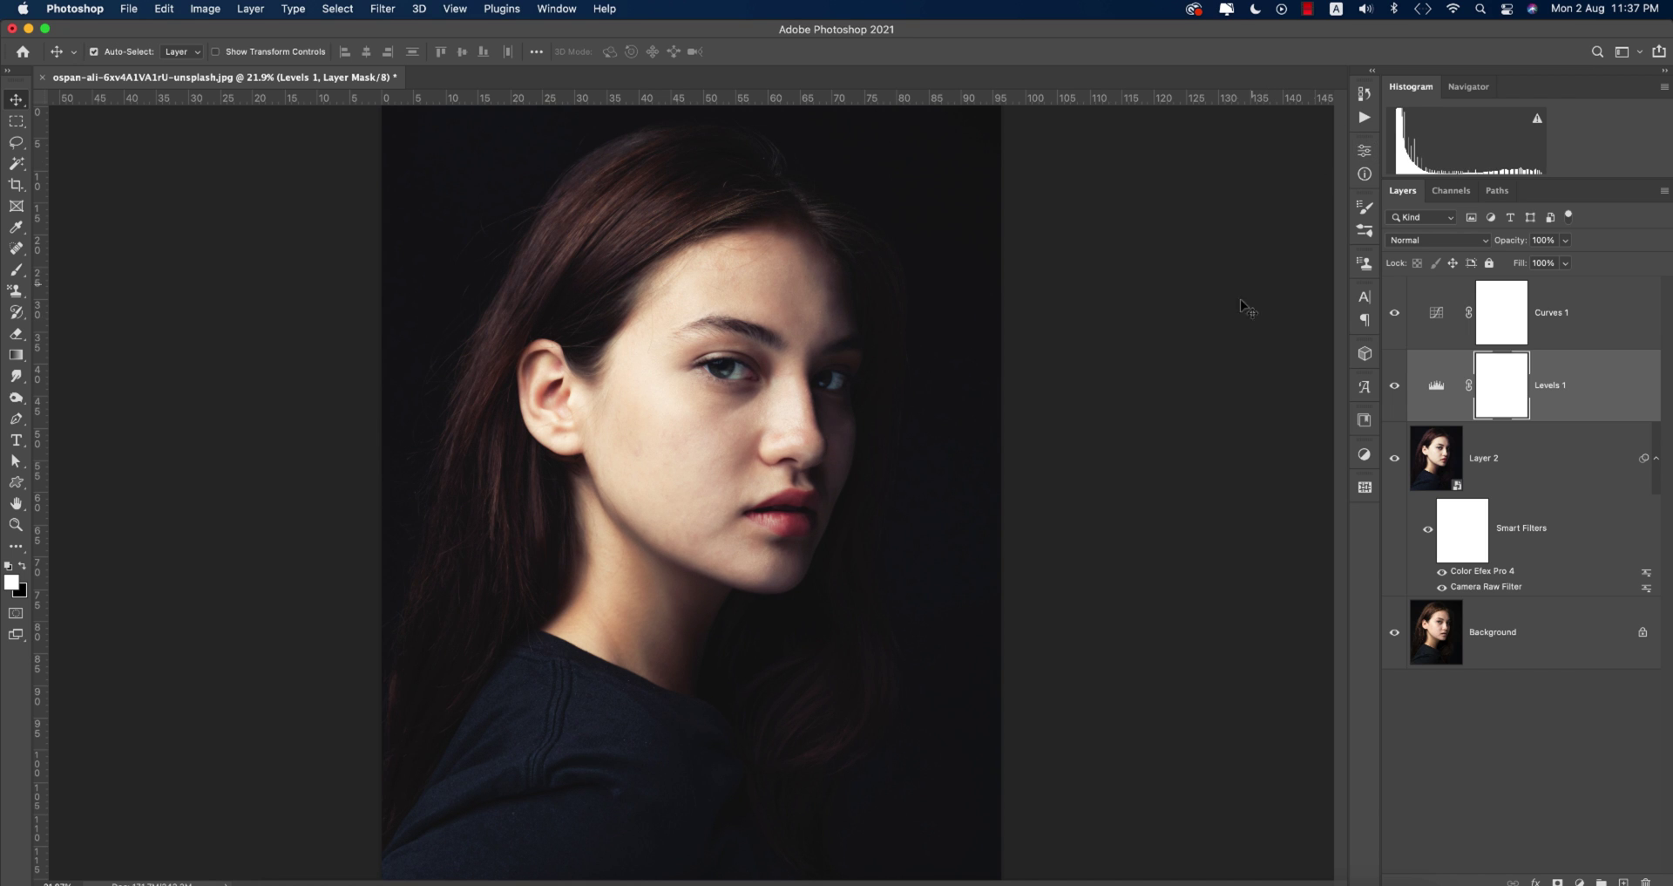
{"action": "left_click", "coordinate": [1153, 444]}
{"action": "key", "text": "super+s"}
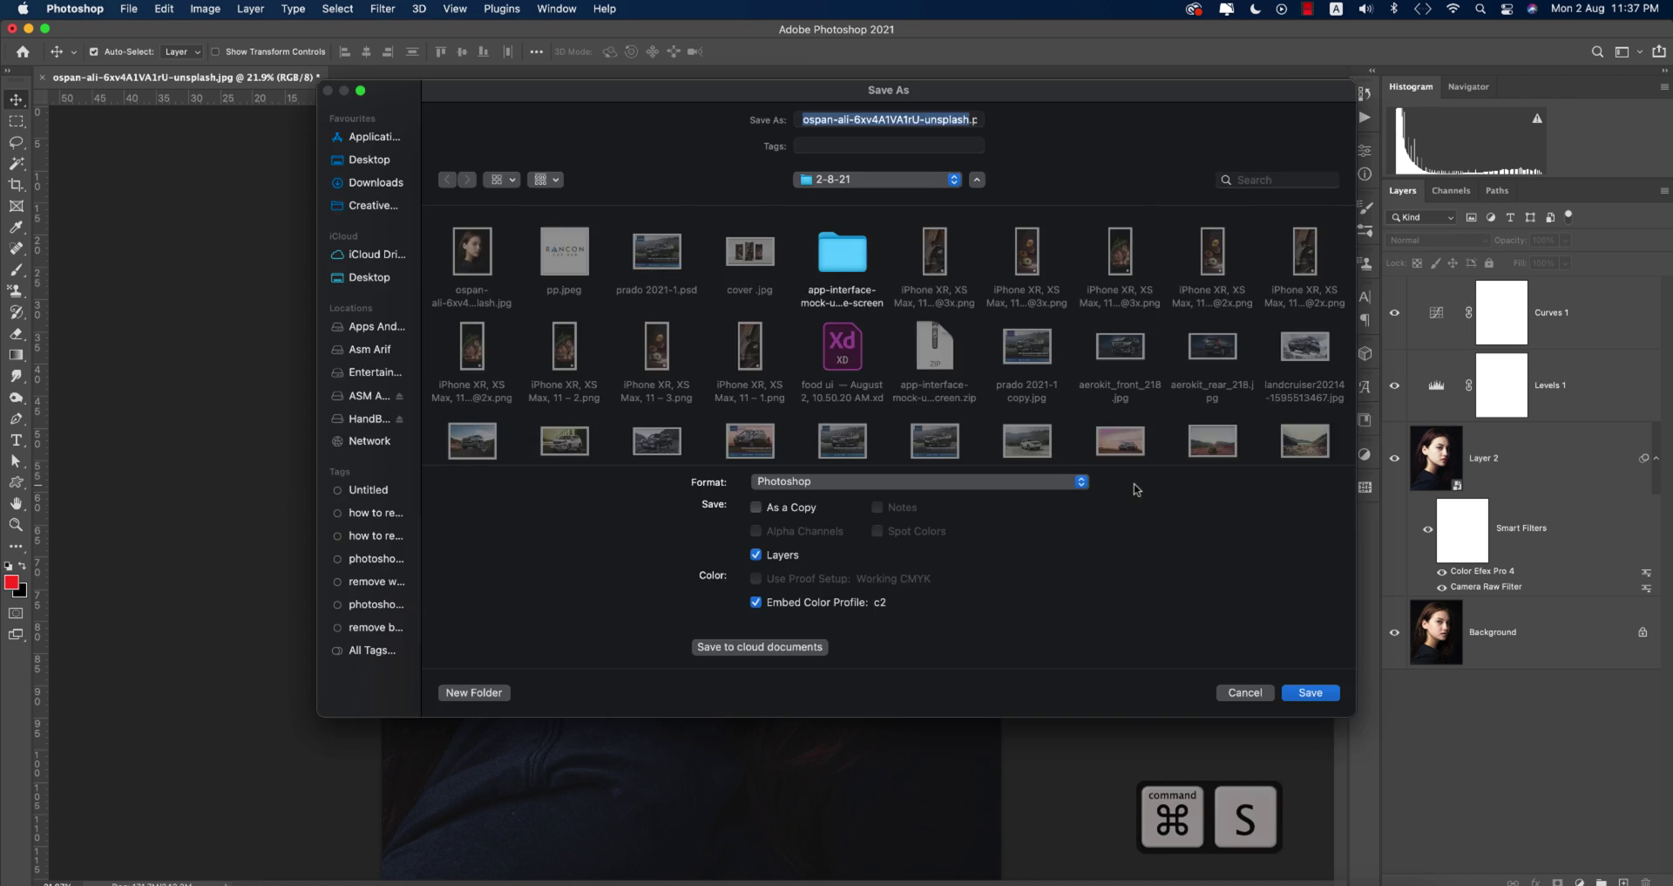
Save the portrait as a layered PSD, then save a JPEG copy with the default quality options.
{"action": "key", "text": "Return"}
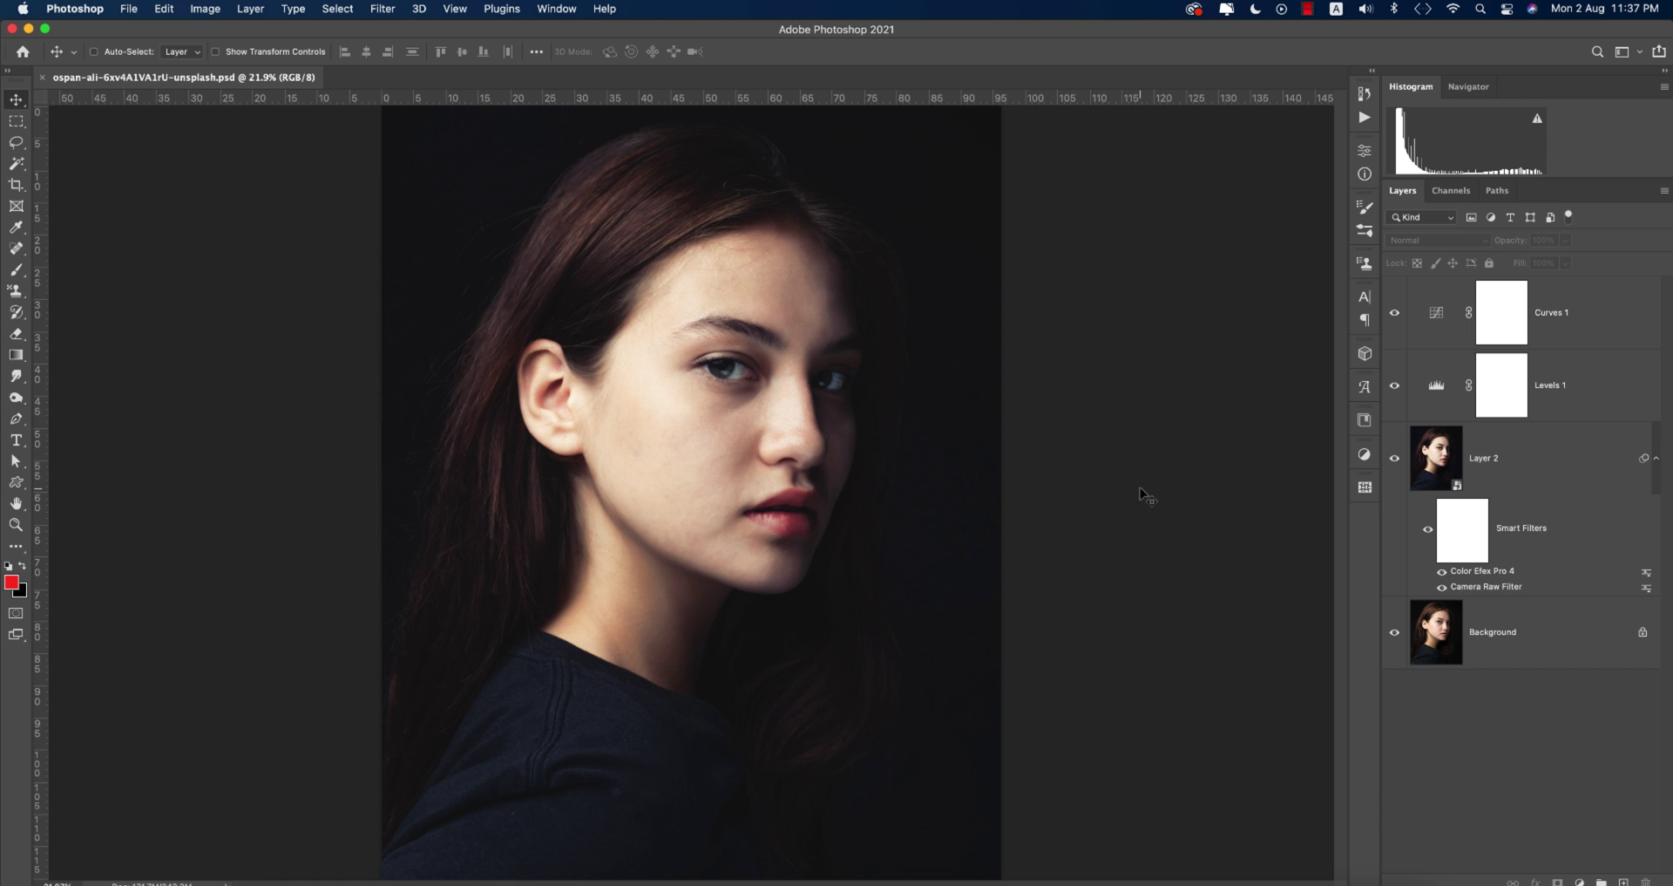
{"action": "key", "text": "shift+super+s"}
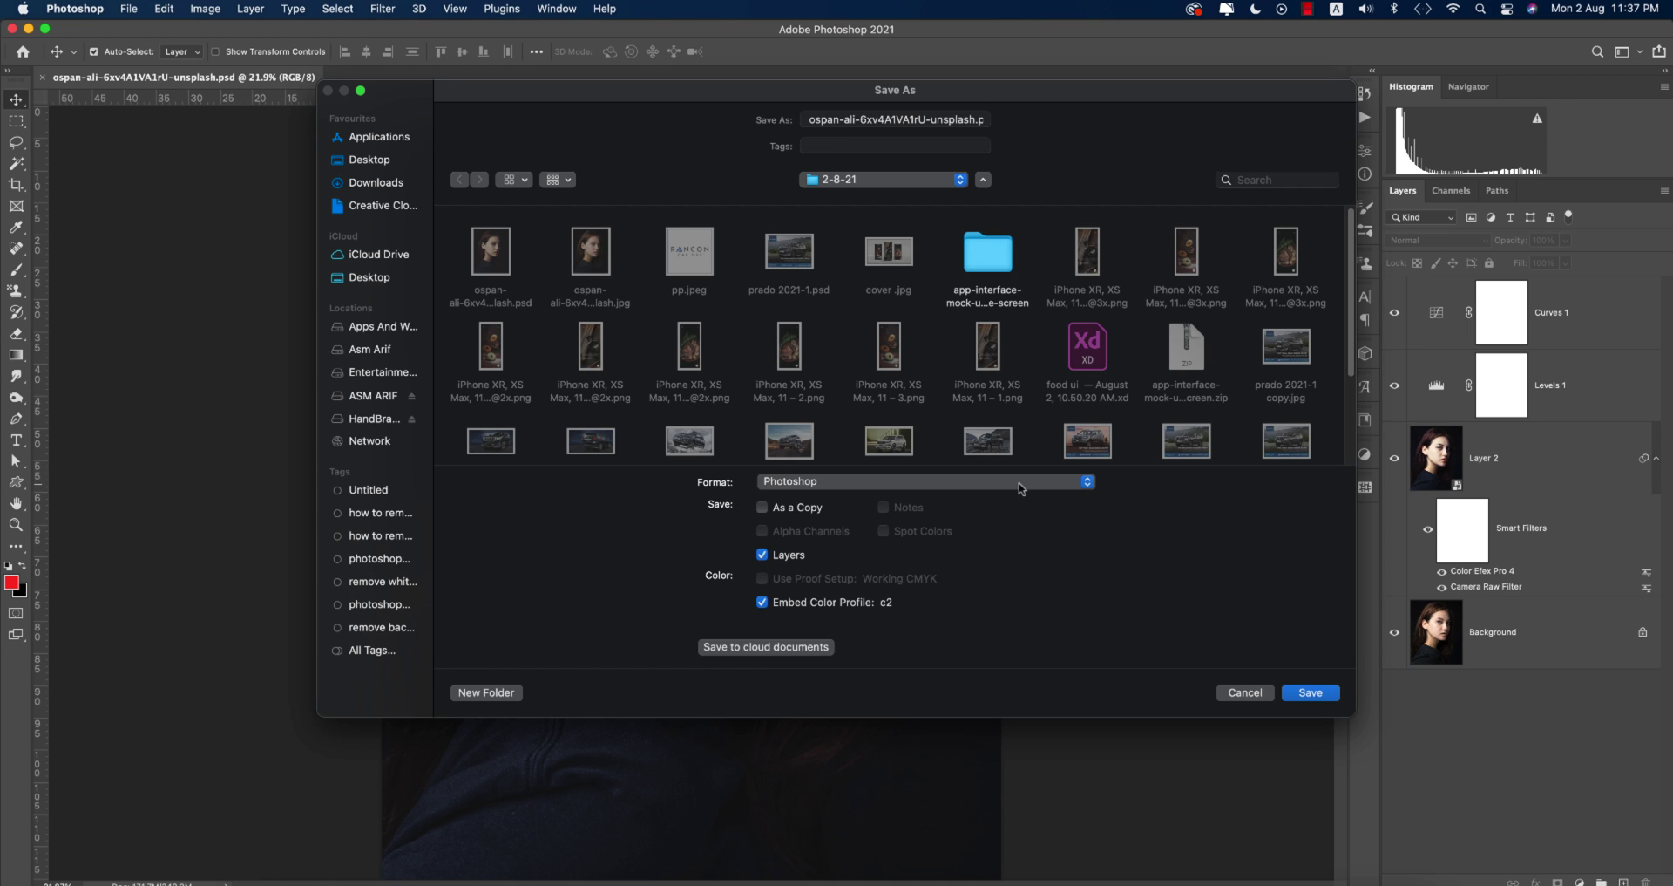
{"action": "left_click", "coordinate": [1022, 488]}
{"action": "left_click", "coordinate": [828, 615]}
{"action": "left_click", "coordinate": [835, 120]}
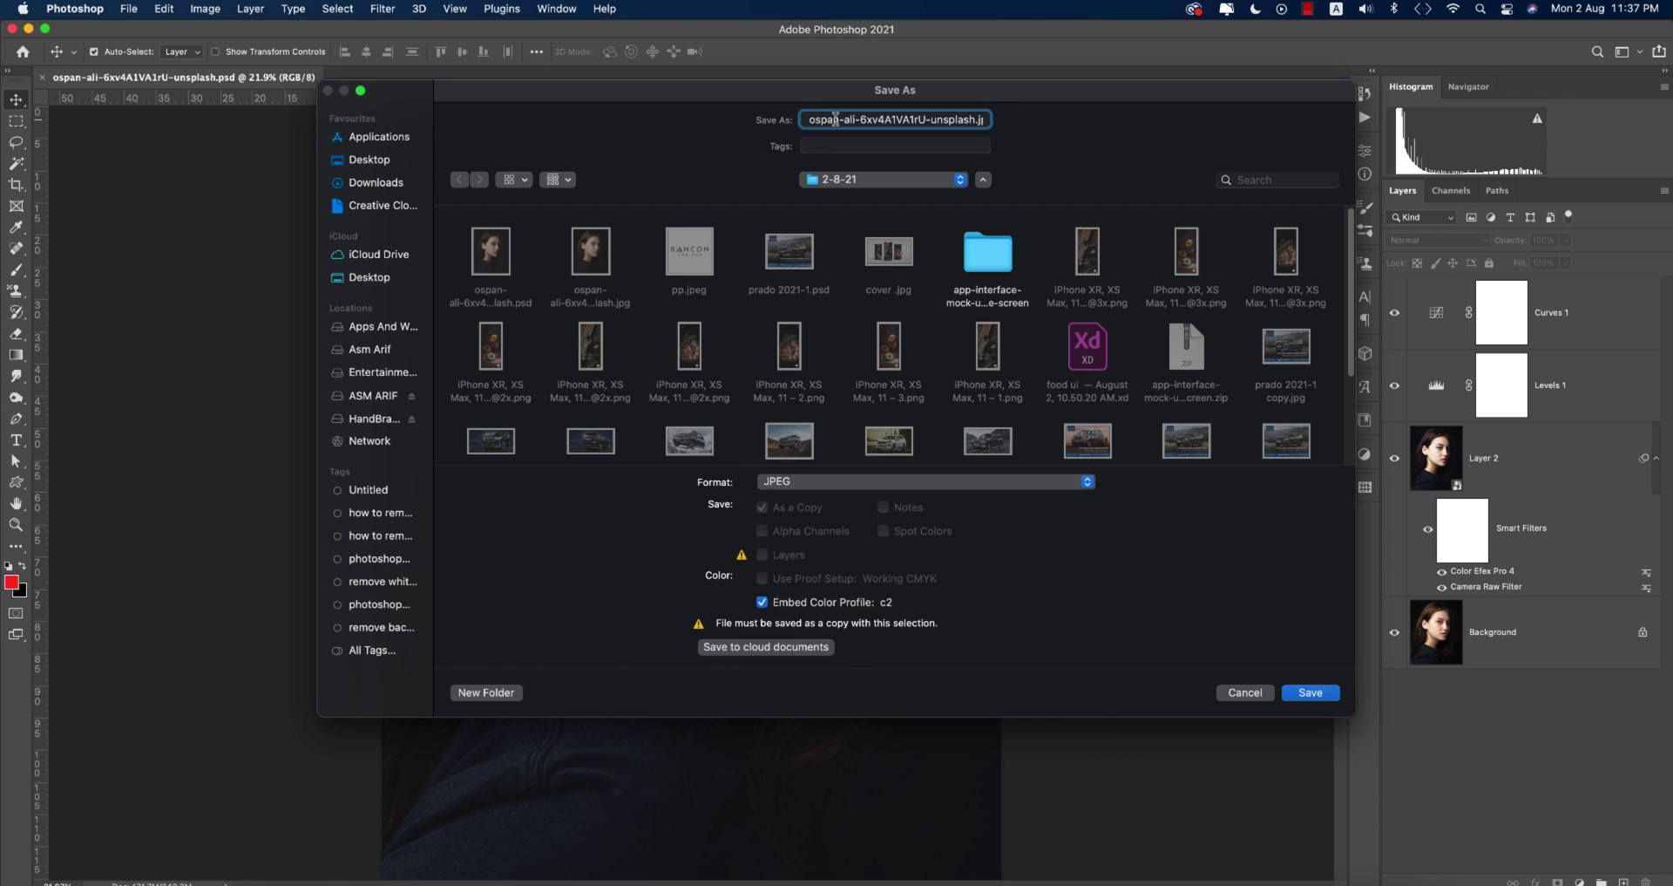
{"action": "key", "text": "super+a"}
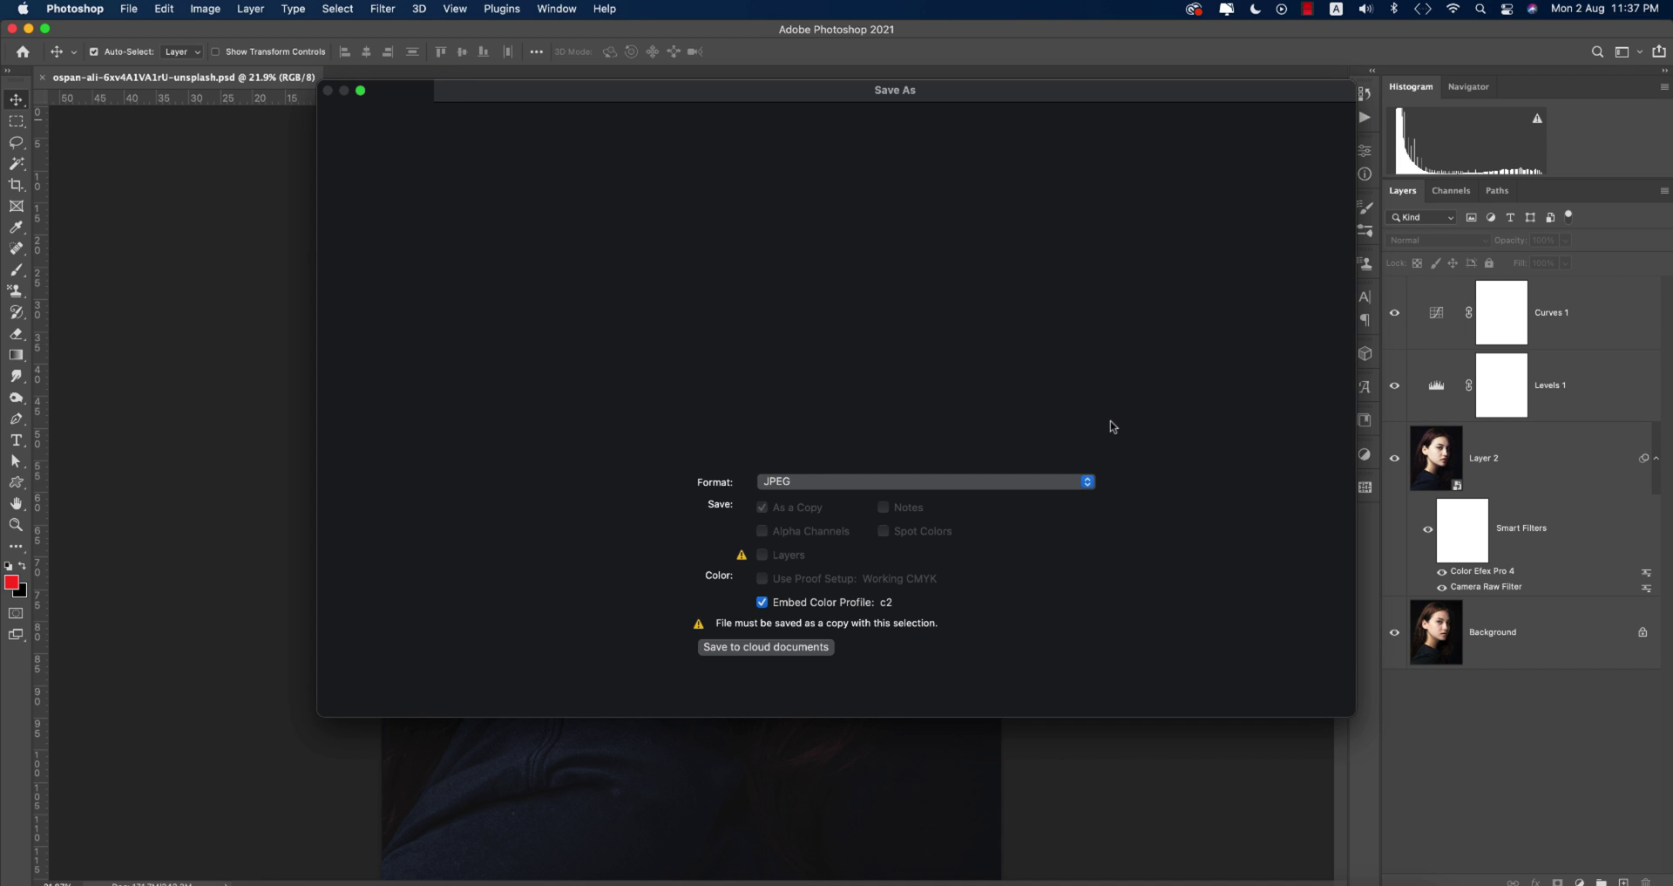
{"action": "key", "text": "Return"}
{"action": "left_click", "coordinate": [1081, 198]}
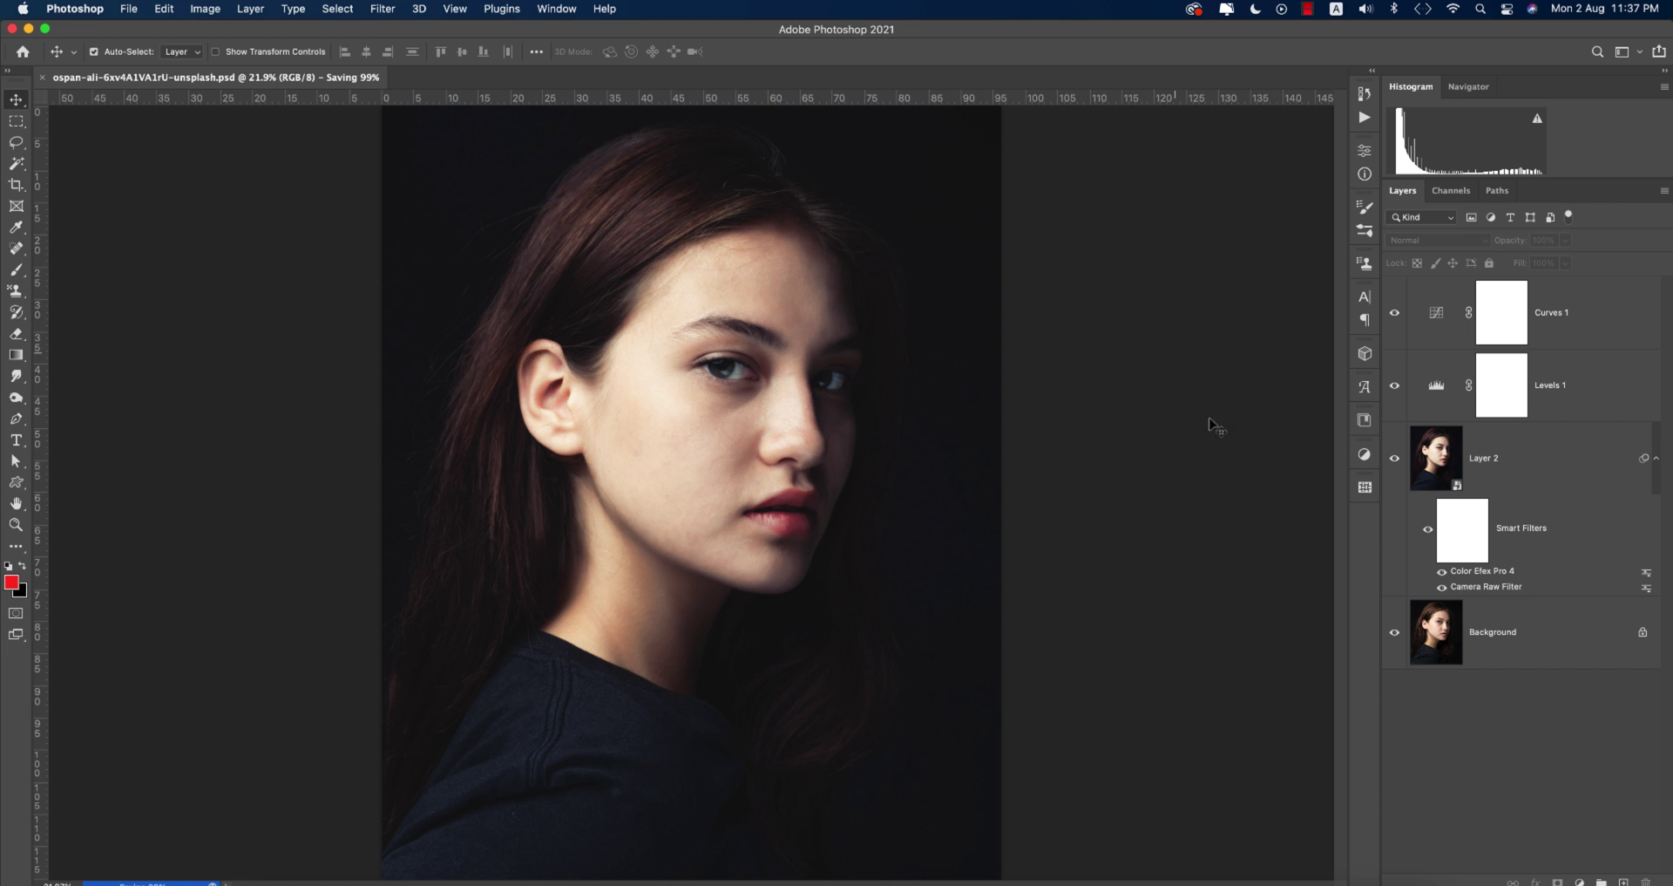
{"action": "left_click", "coordinate": [1396, 632], "text": "alt"}
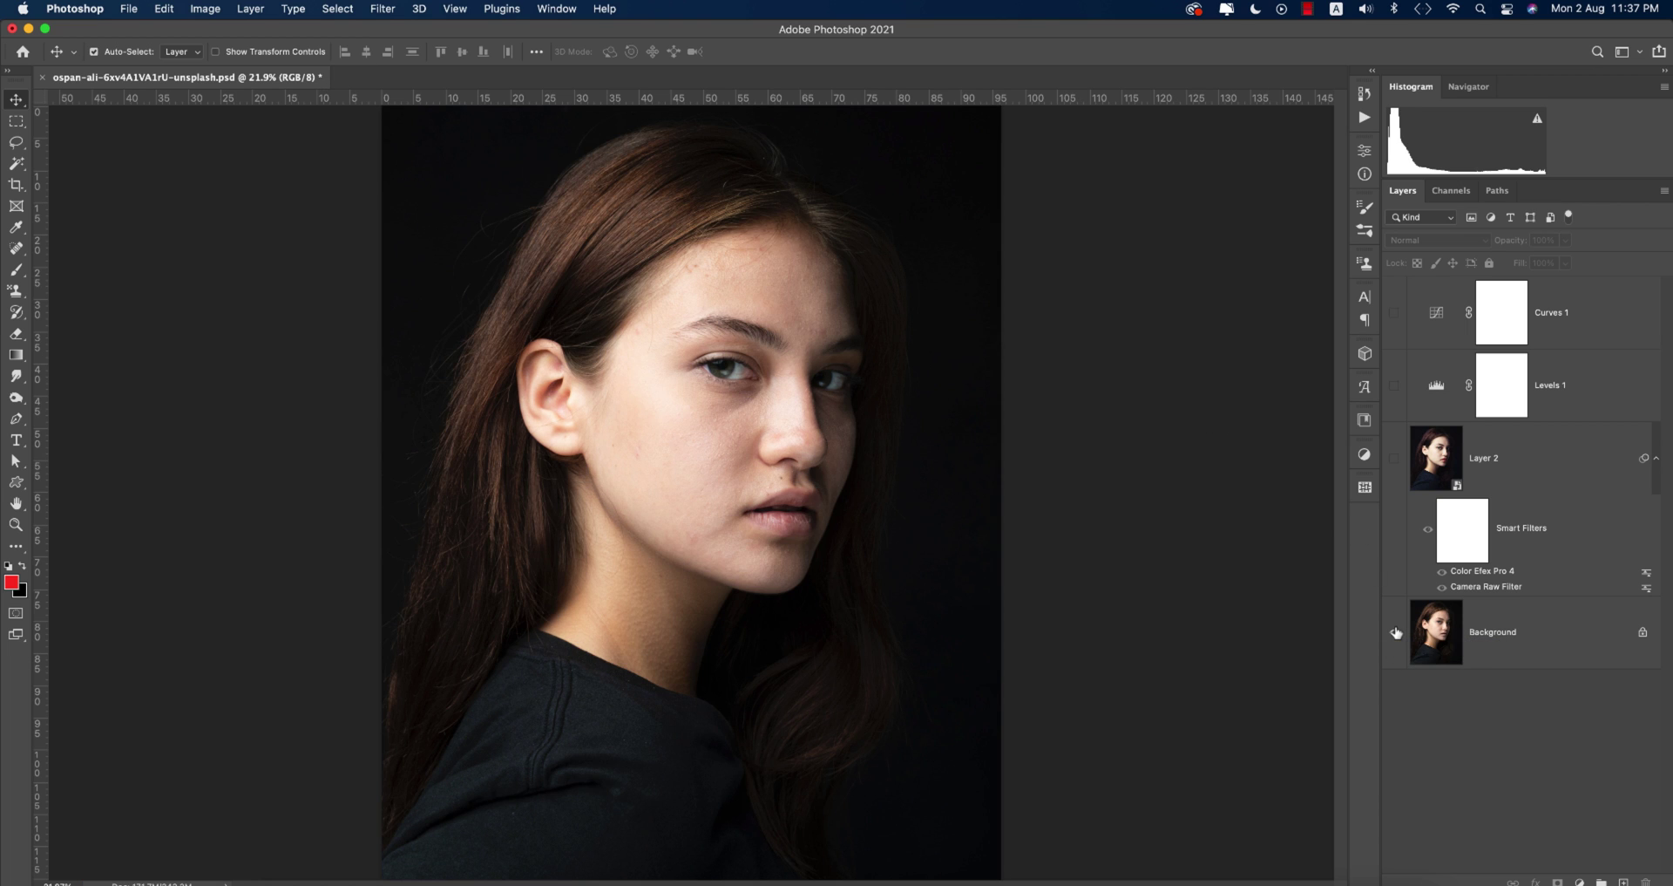
{"action": "left_click", "coordinate": [1396, 631], "text": "alt"}
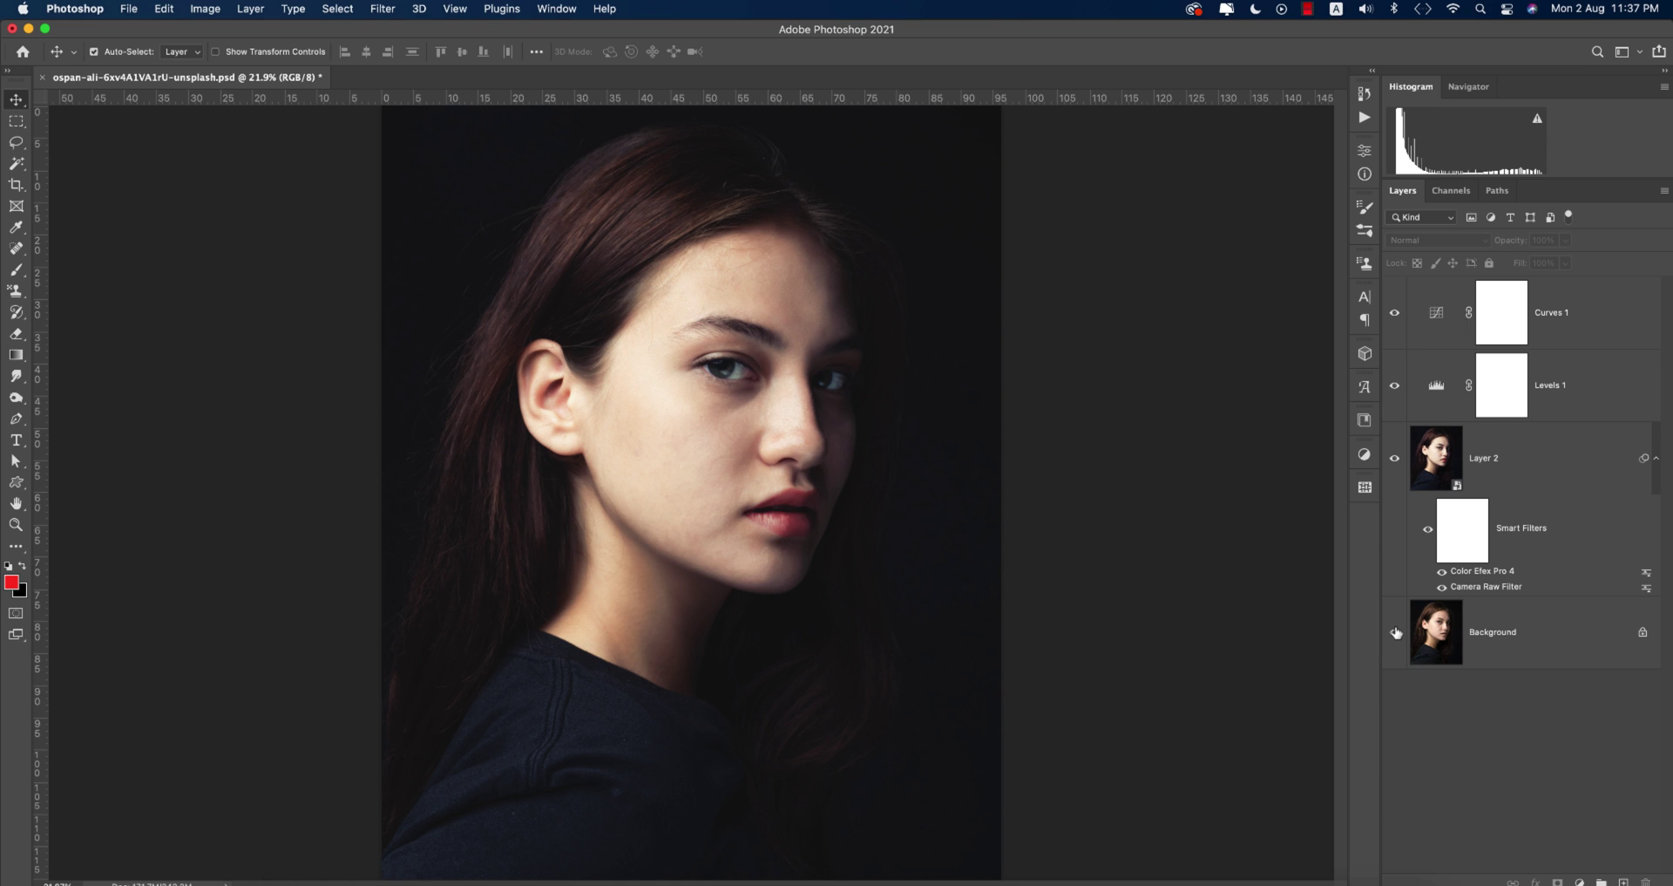
{"action": "left_click", "coordinate": [1395, 631], "text": "alt"}
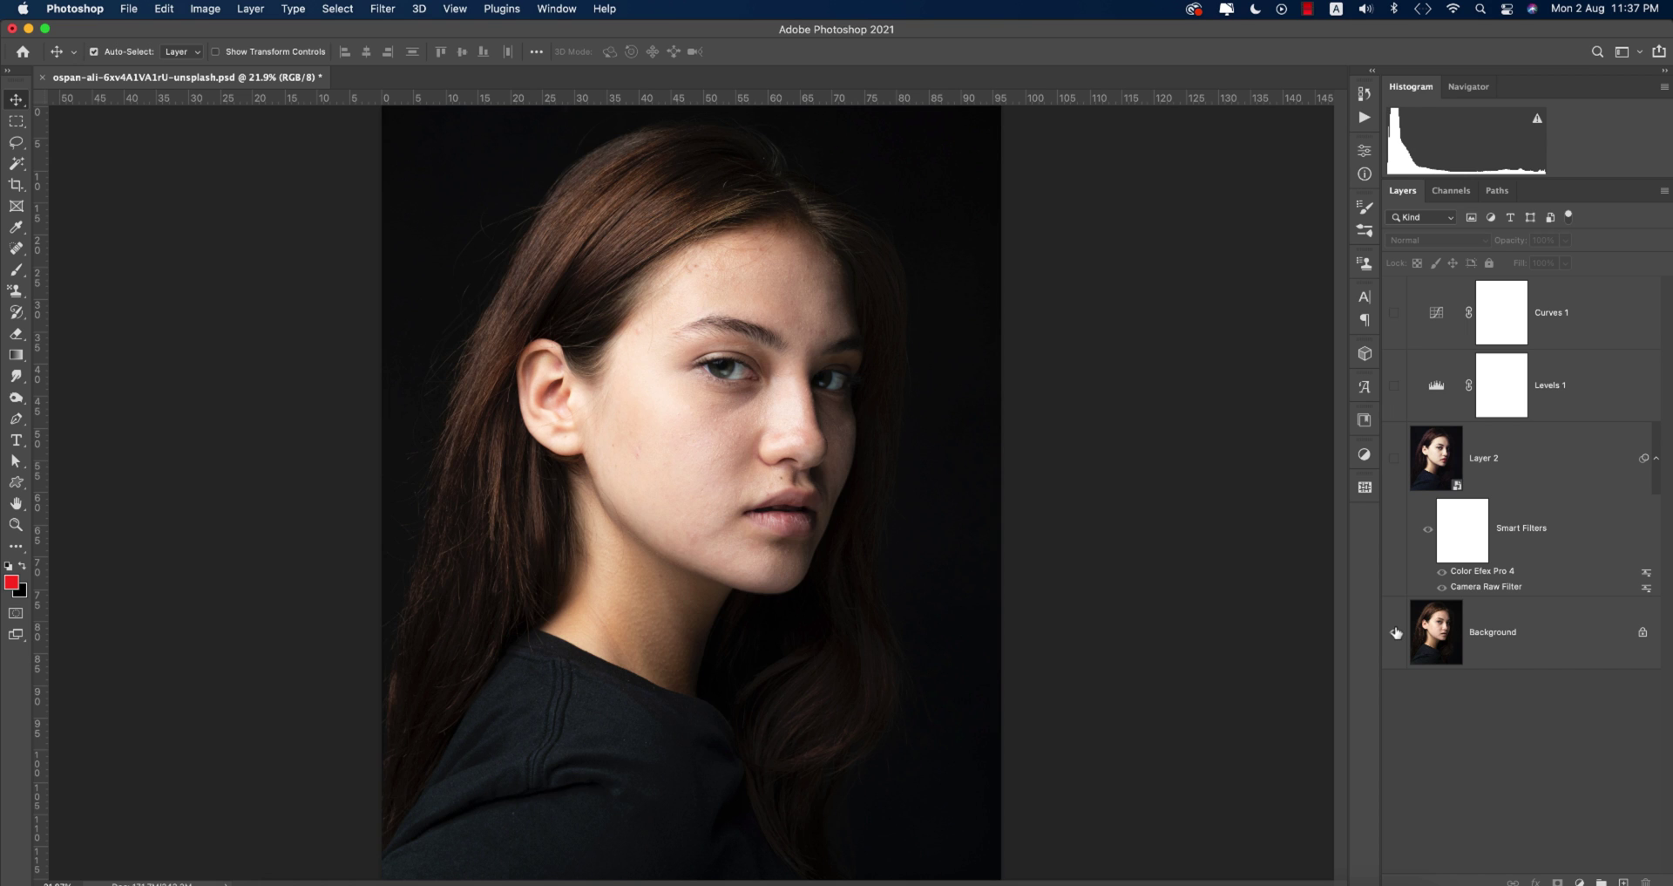
{"action": "left_click", "coordinate": [1396, 632], "text": "alt"}
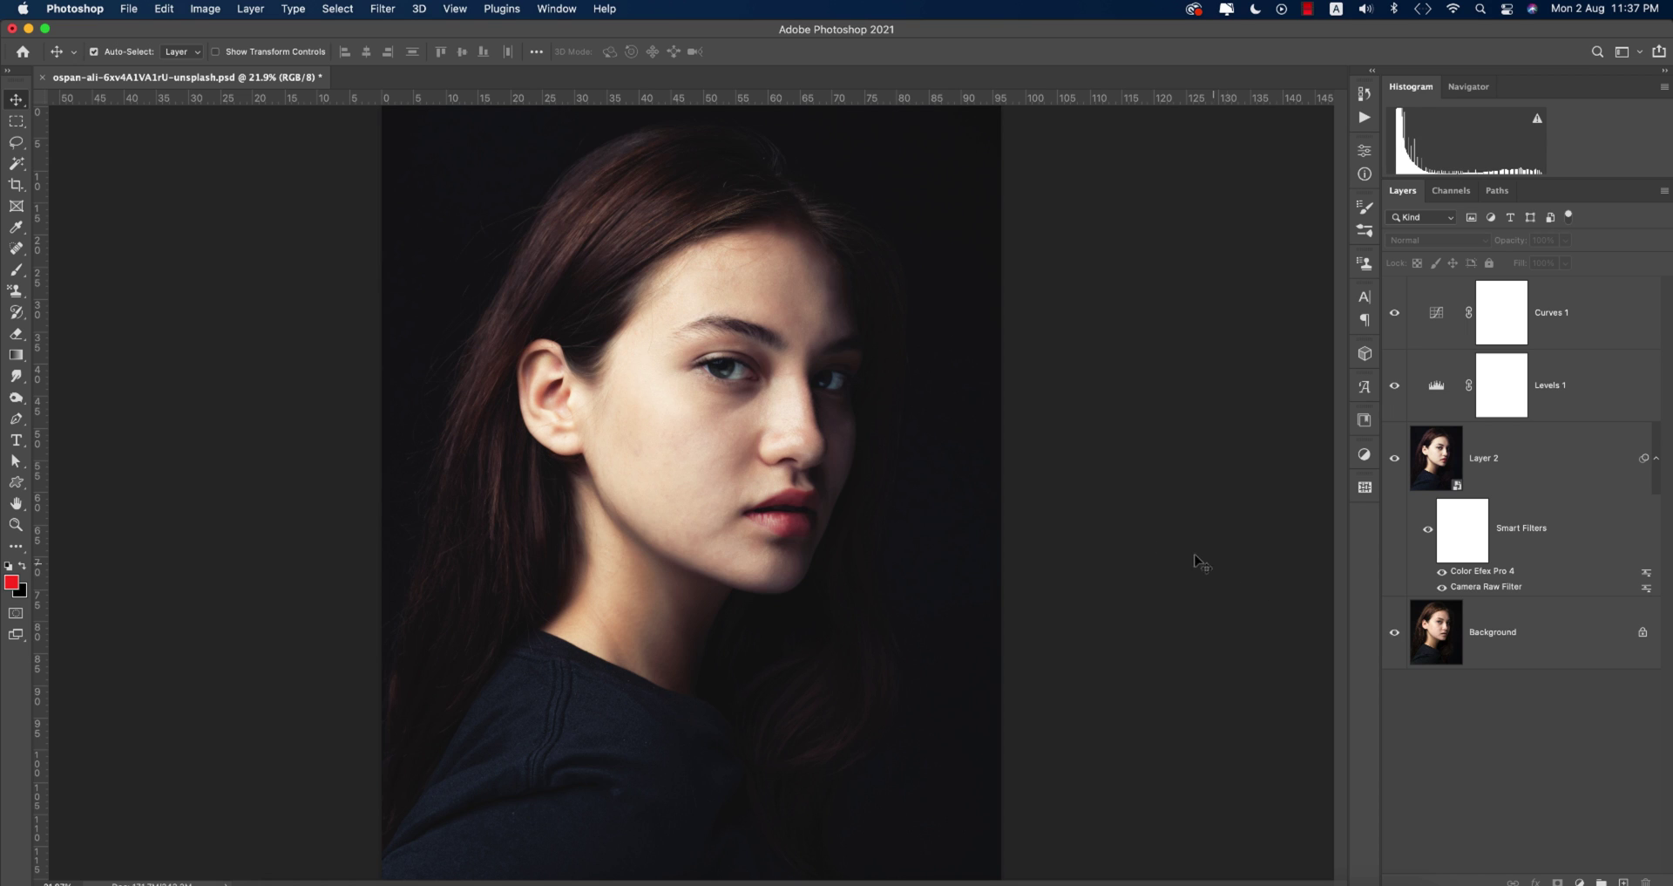
{"action": "scroll", "coordinate": [680, 455], "scroll_direction": "down", "scroll_amount": 3}
{"action": "scroll", "coordinate": [732, 453], "scroll_direction": "up", "scroll_amount": 6}
{"action": "scroll", "coordinate": [731, 455], "scroll_direction": "down", "scroll_amount": 1}
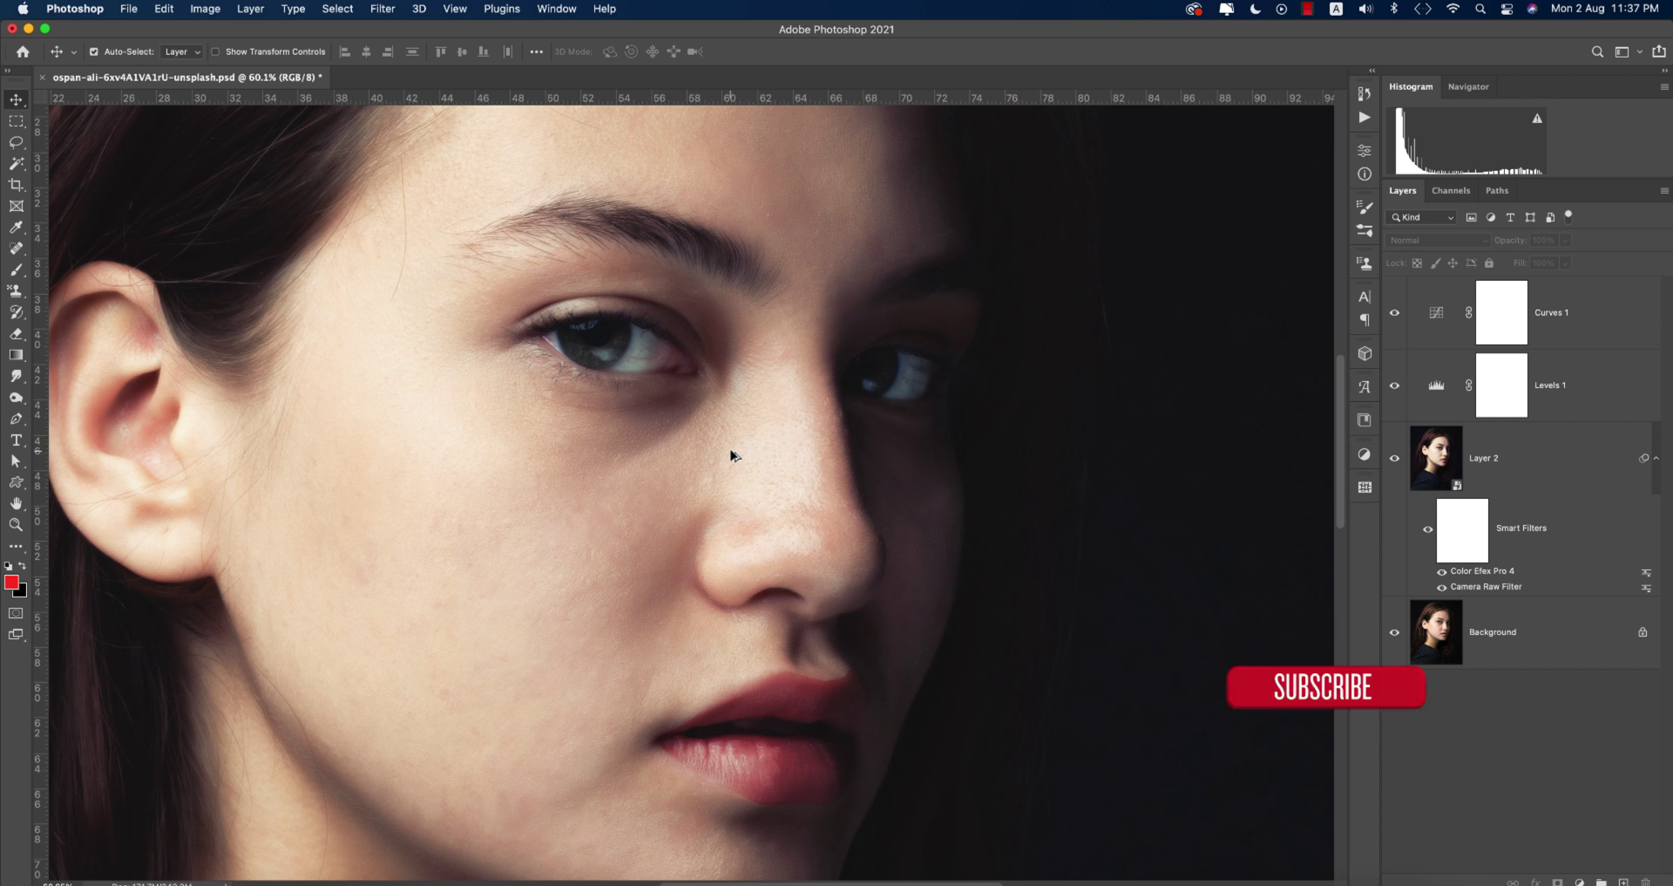
{"action": "left_click", "coordinate": [1395, 632], "text": "alt"}
{"action": "left_click", "coordinate": [1396, 632], "text": "alt"}
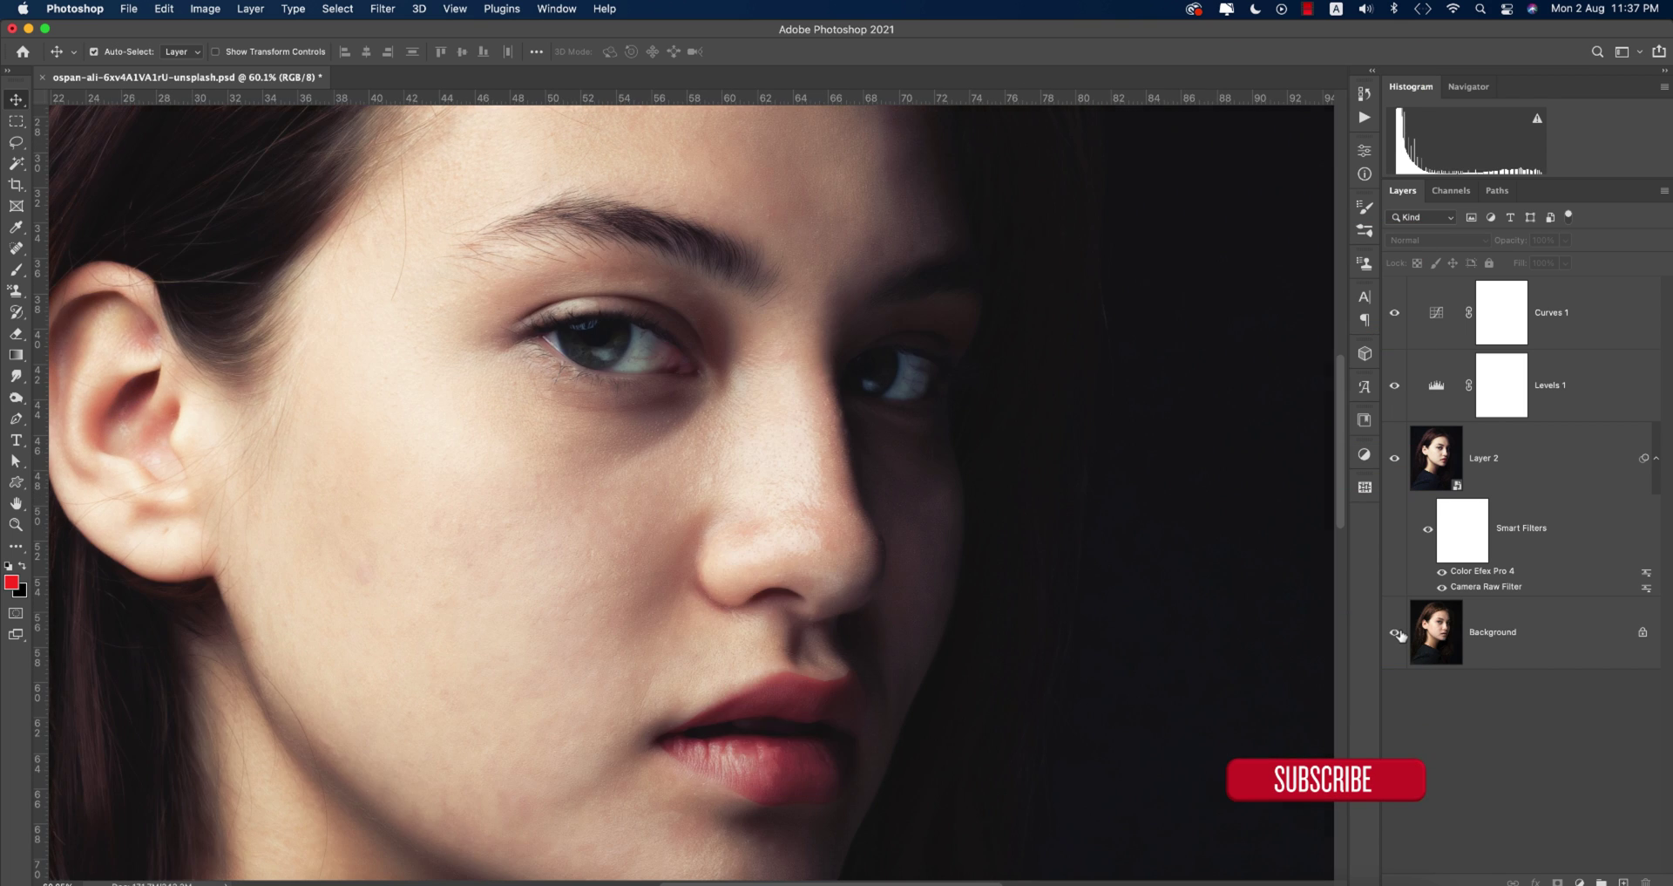
{"action": "scroll", "coordinate": [1072, 635], "scroll_direction": "up", "scroll_amount": 3}
{"action": "scroll", "coordinate": [1072, 635], "scroll_direction": "down", "scroll_amount": 4}
{"action": "scroll", "coordinate": [1072, 637], "scroll_direction": "down", "scroll_amount": 8}
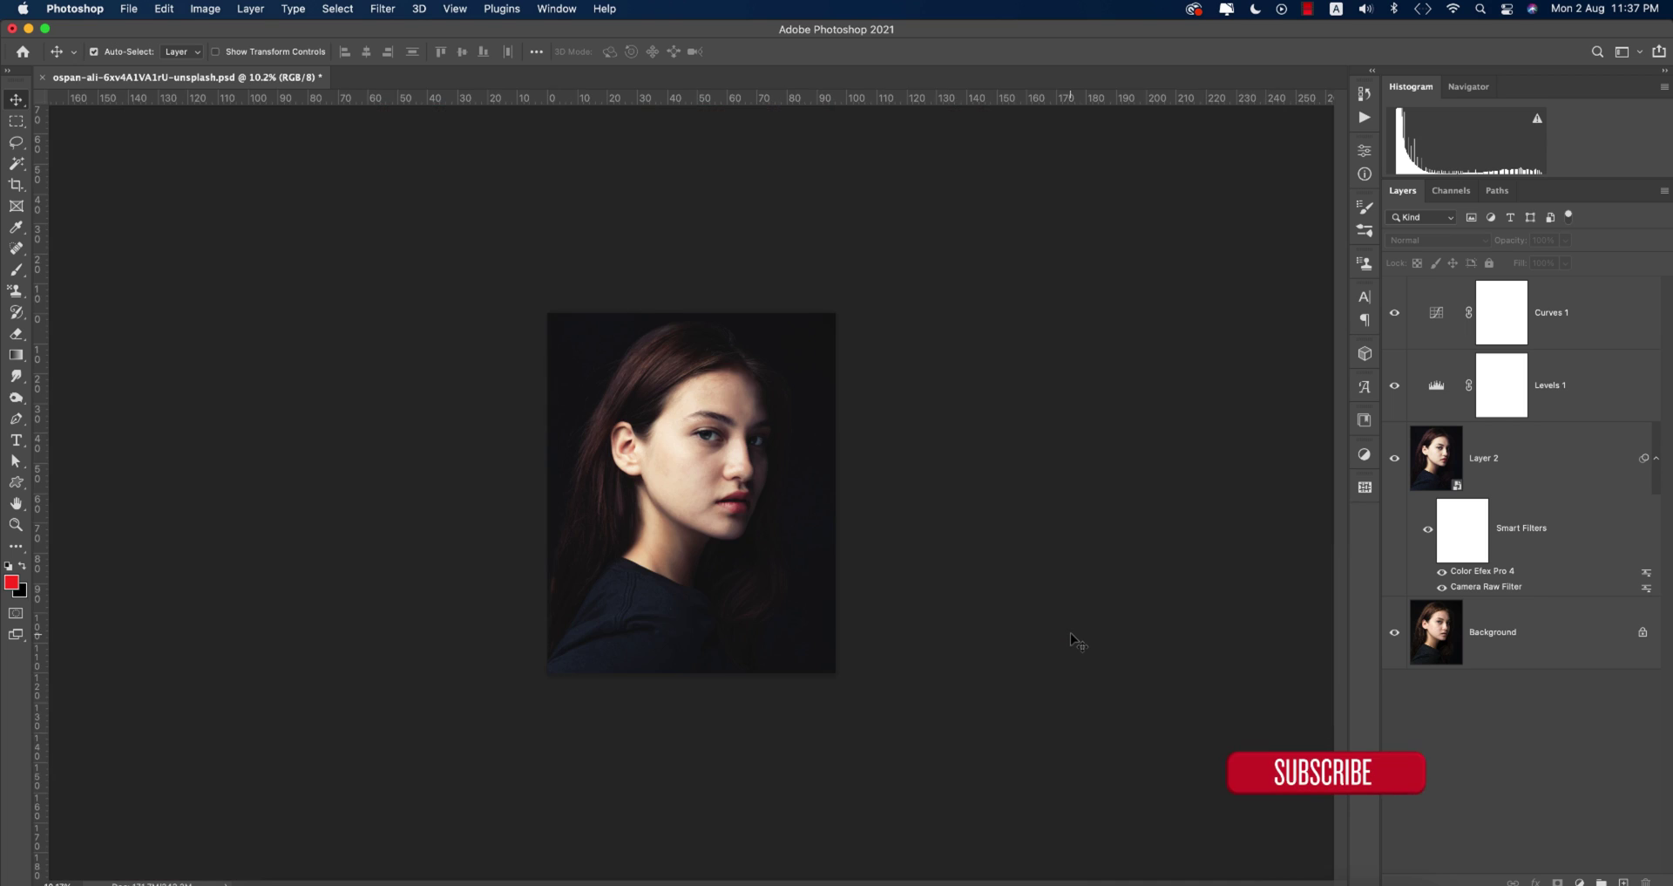
{"action": "scroll", "coordinate": [1072, 637], "scroll_direction": "up", "scroll_amount": 4}
{"action": "scroll", "coordinate": [1070, 631], "scroll_direction": "down", "scroll_amount": 1}
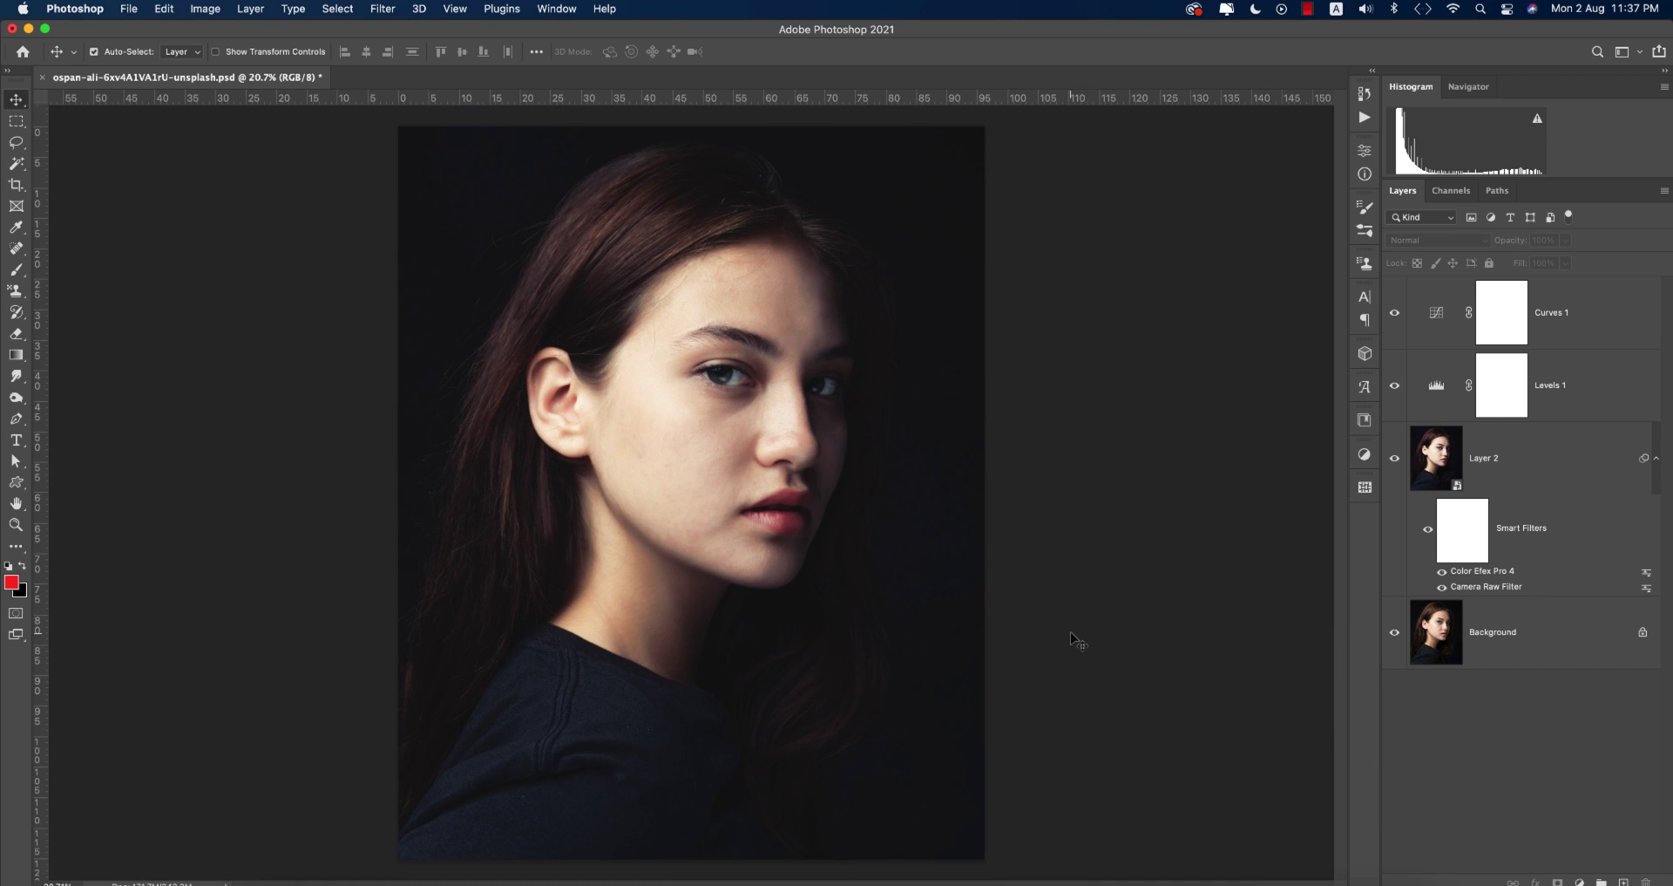
{"action": "key", "text": "super+s"}
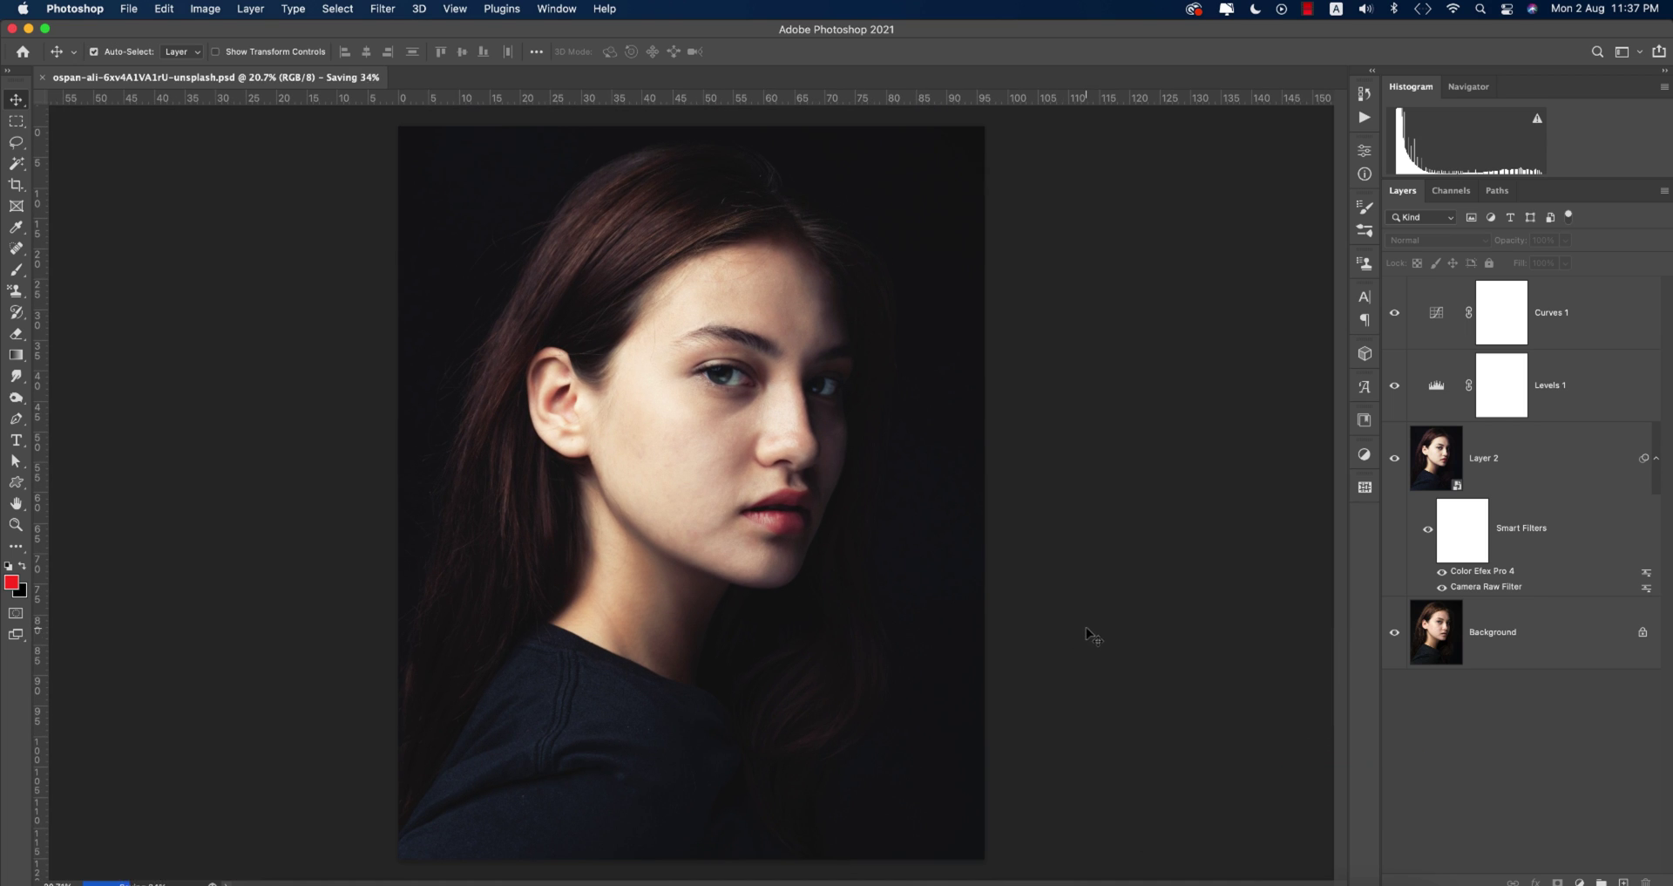